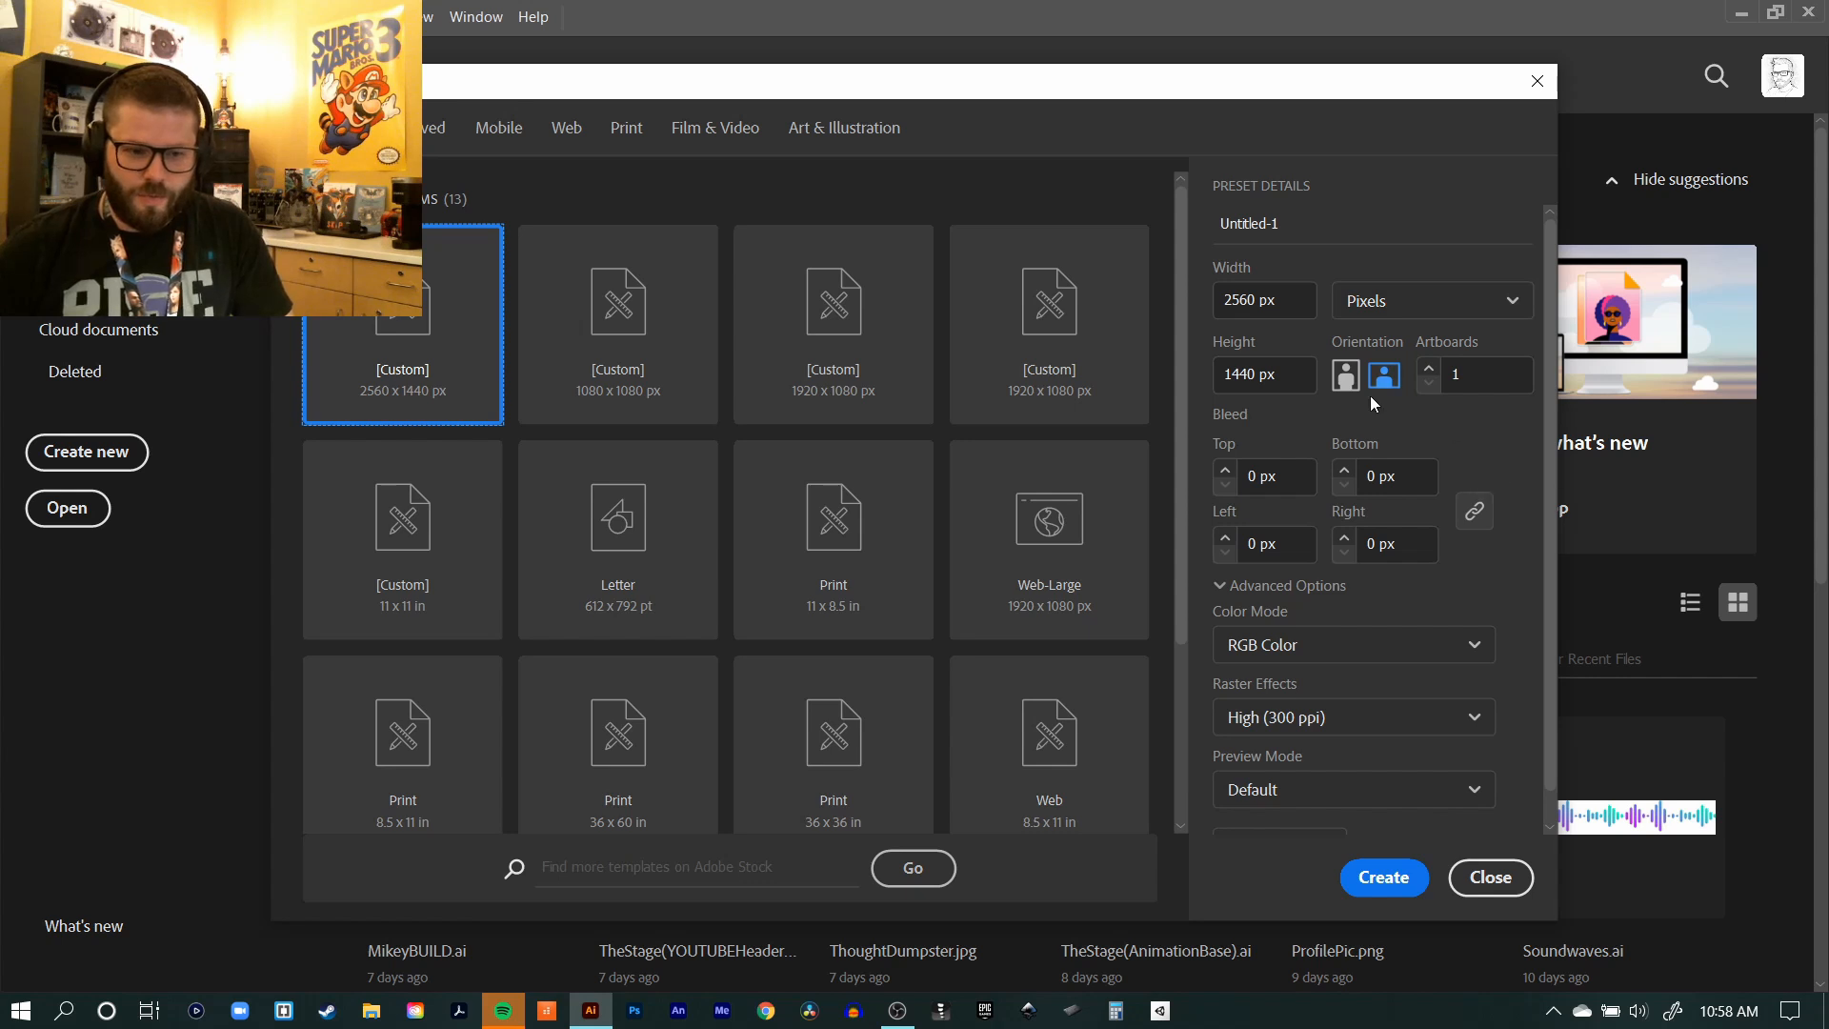
Step: Set the measurement units of the new document to inches
left_click(1416, 305)
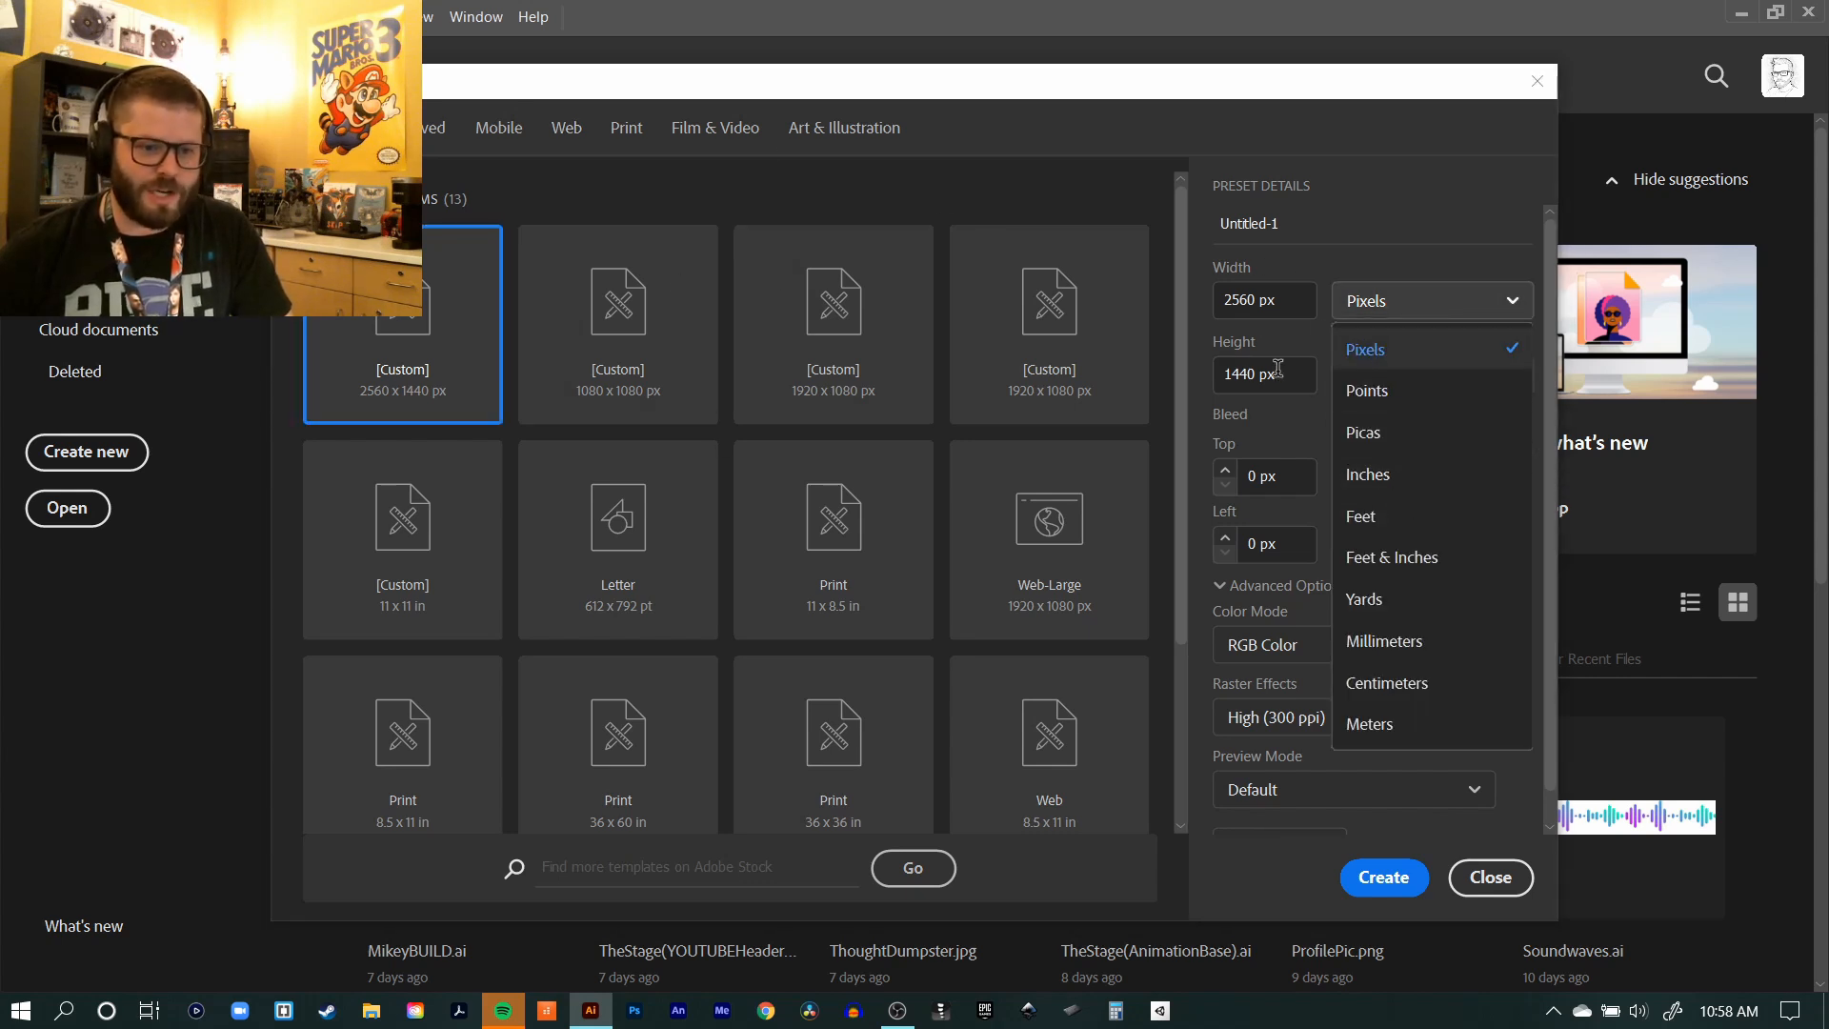
left_click(1383, 487)
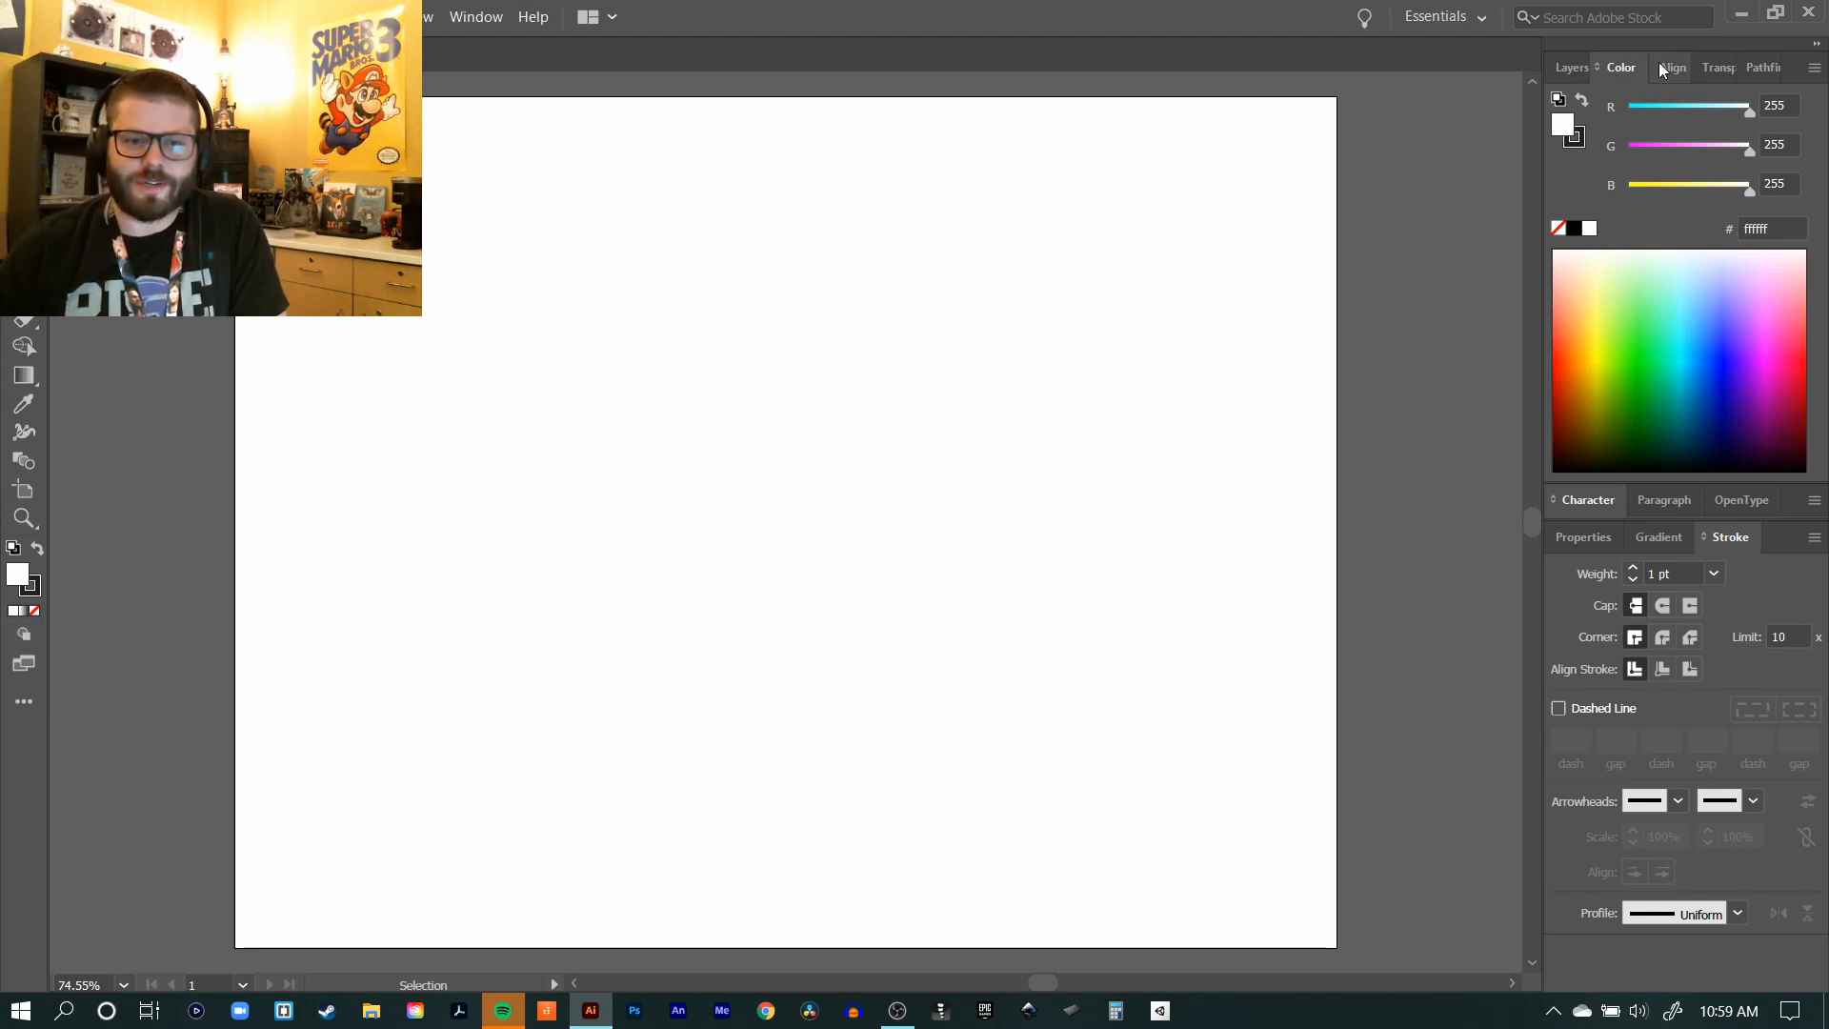
Step: Show the document properties and check the options offered for the Rectangle tool before returning to the Selection tool
left_click(1581, 537)
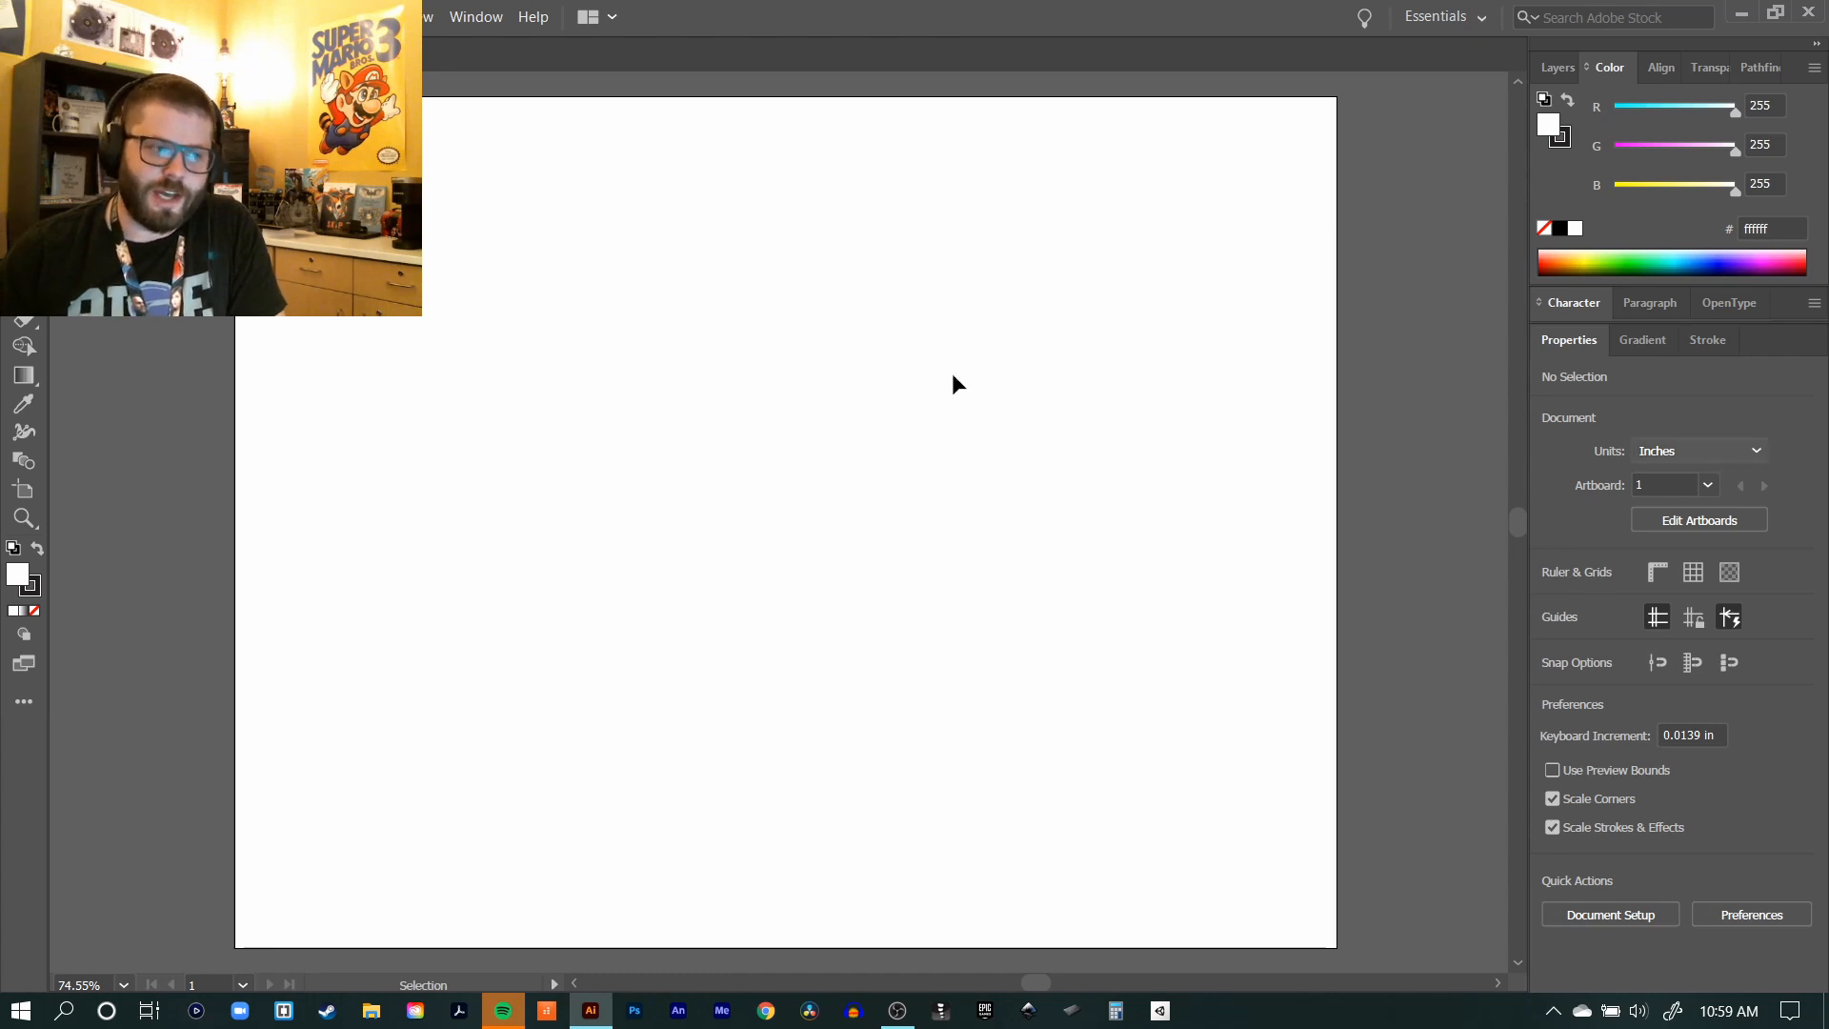
key("m")
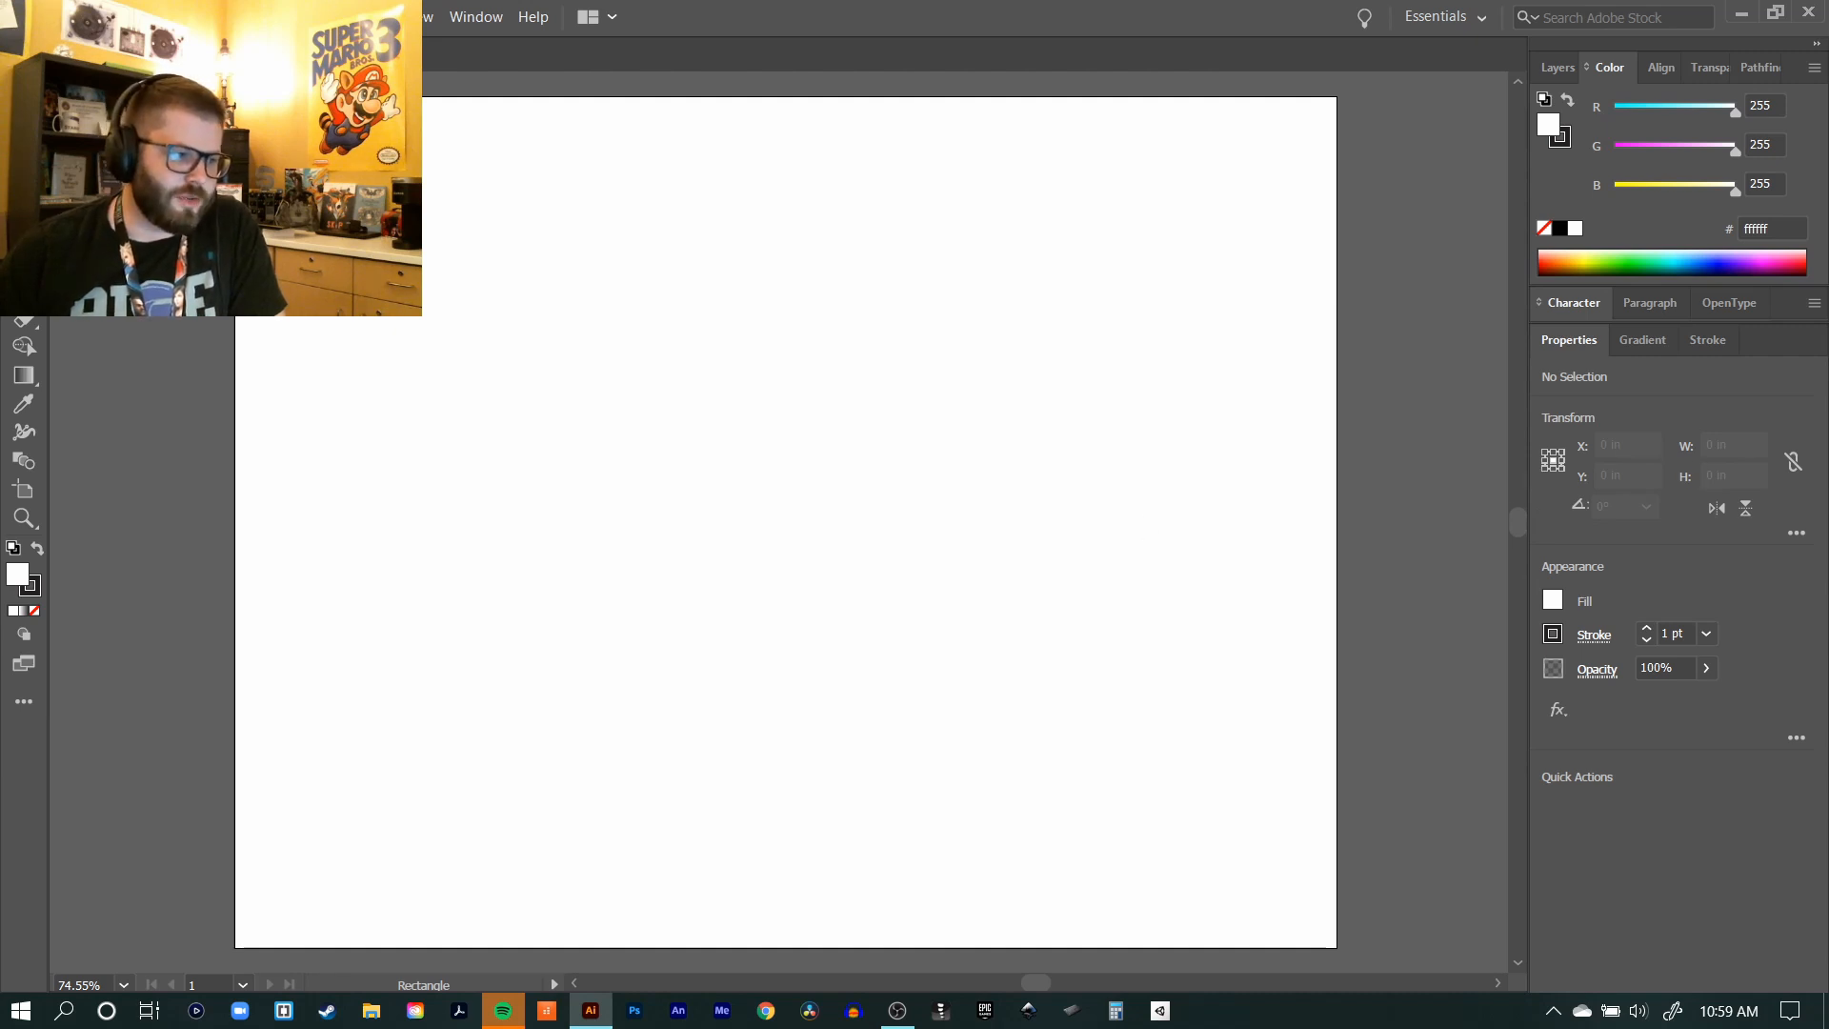
key("v")
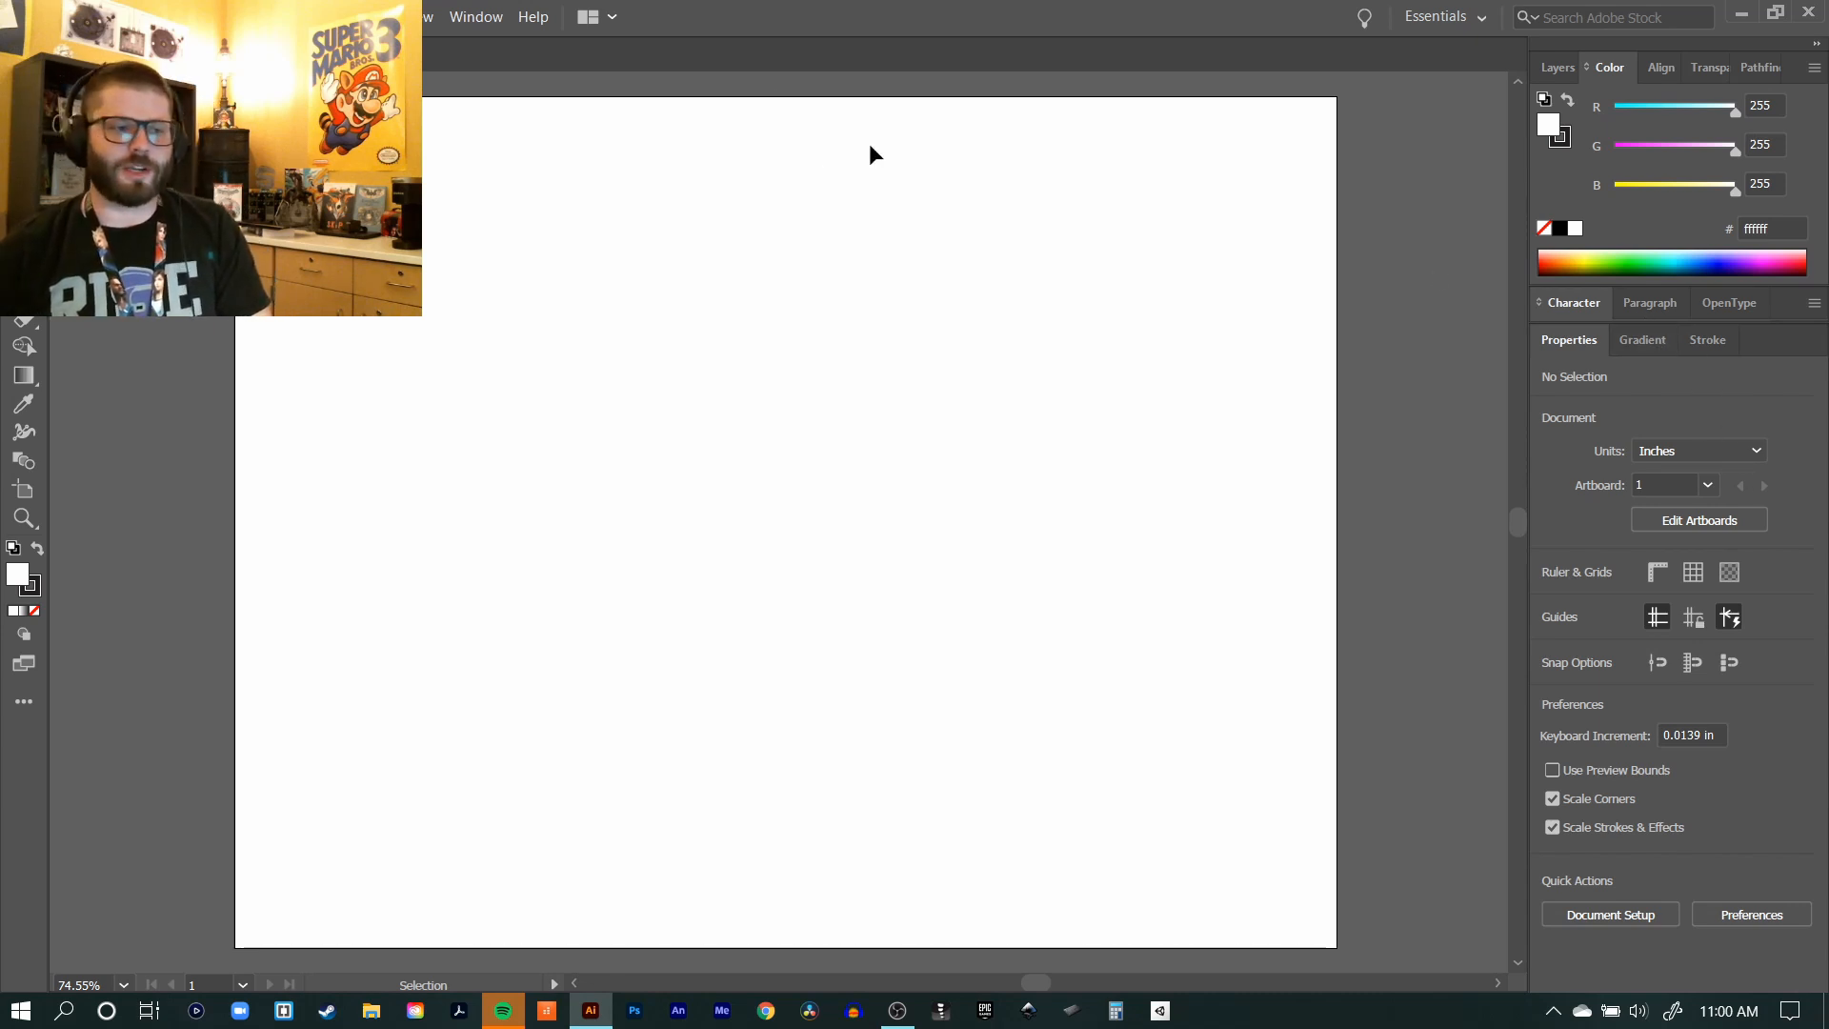
Step: Try docking the Image Trace panel beside the Stroke panel, and return to the document properties
left_click(481, 16)
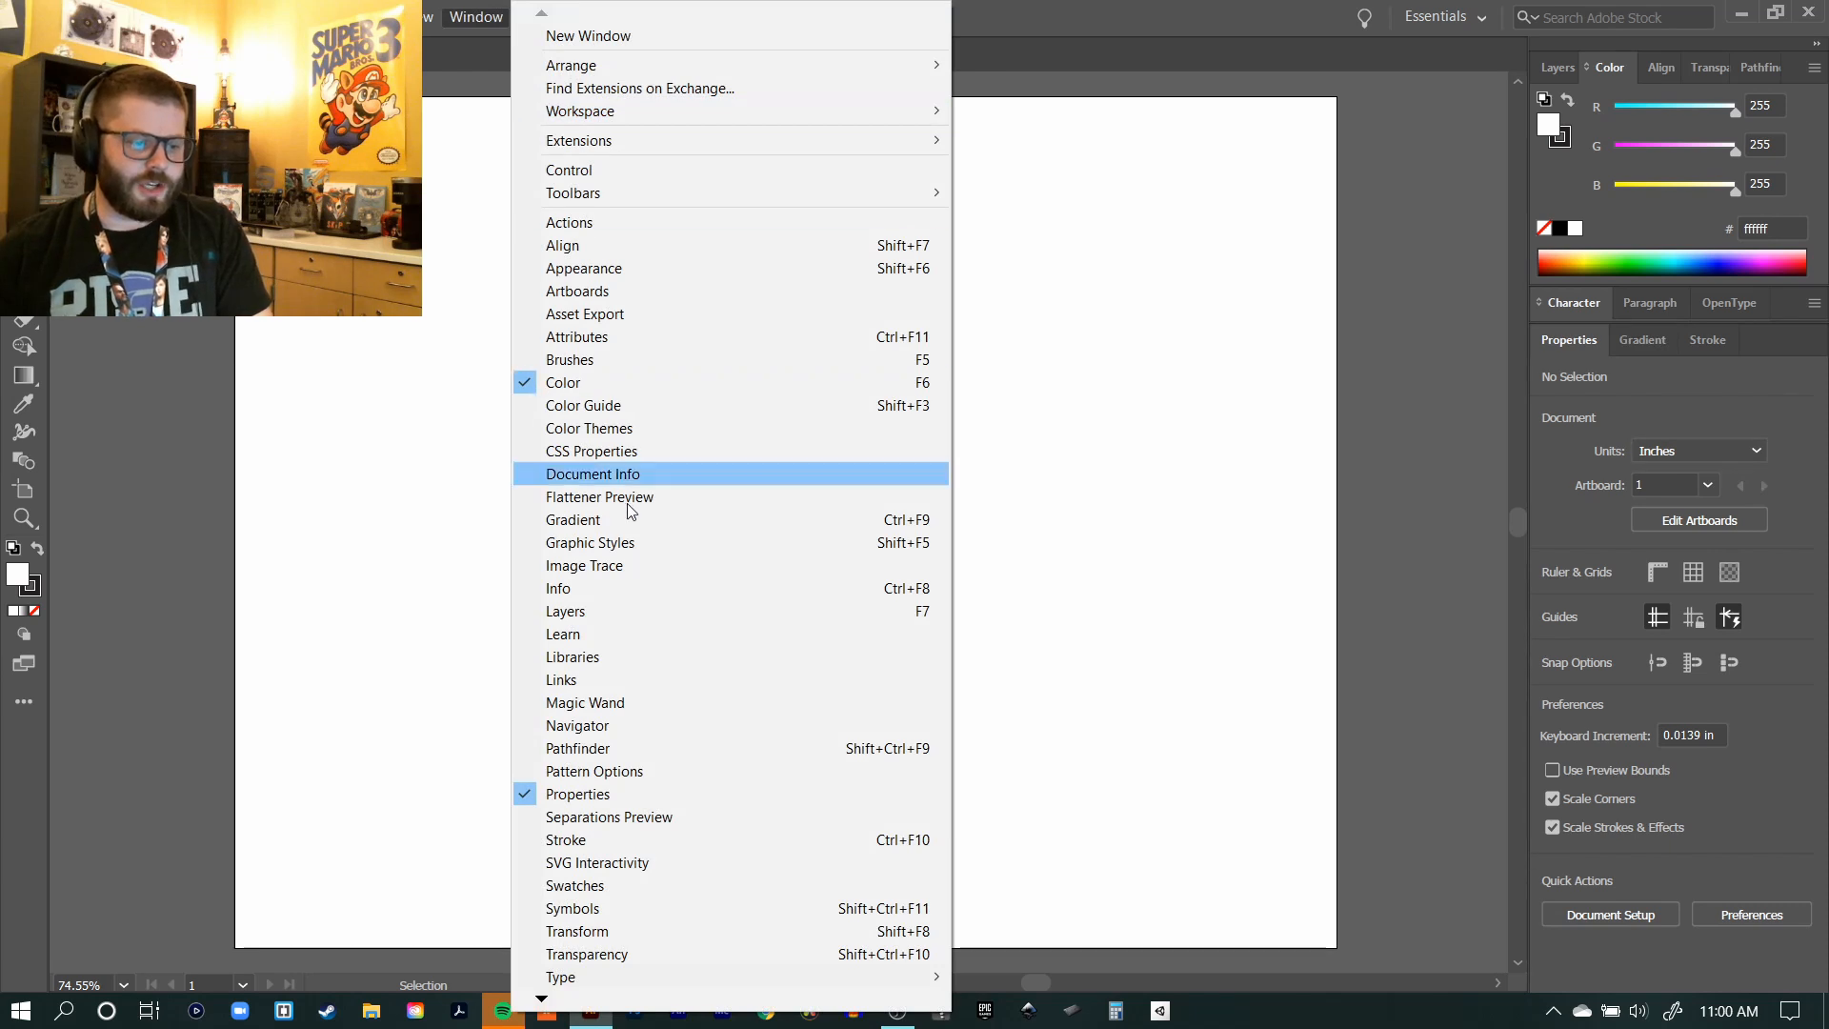
left_click(587, 563)
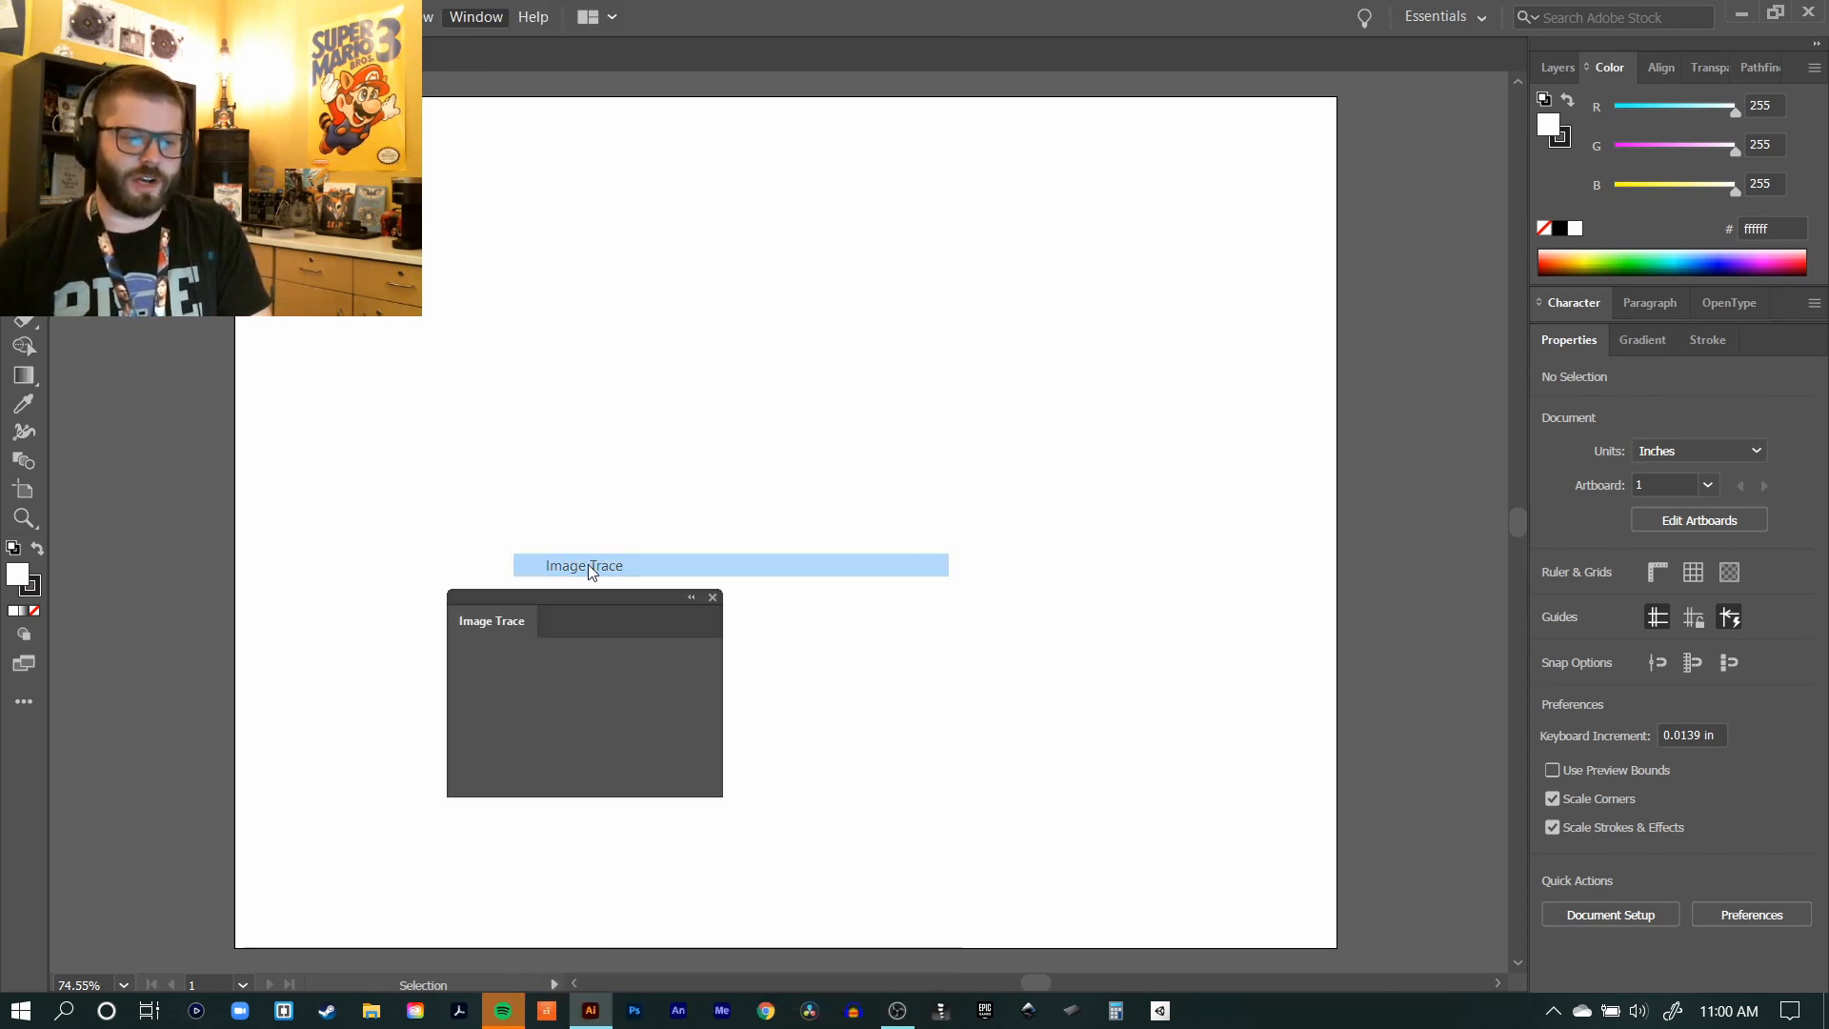
mouse_move(590, 598)
left_mouse_down()
mouse_move(1461, 638)
mouse_move(1799, 345)
left_mouse_up()
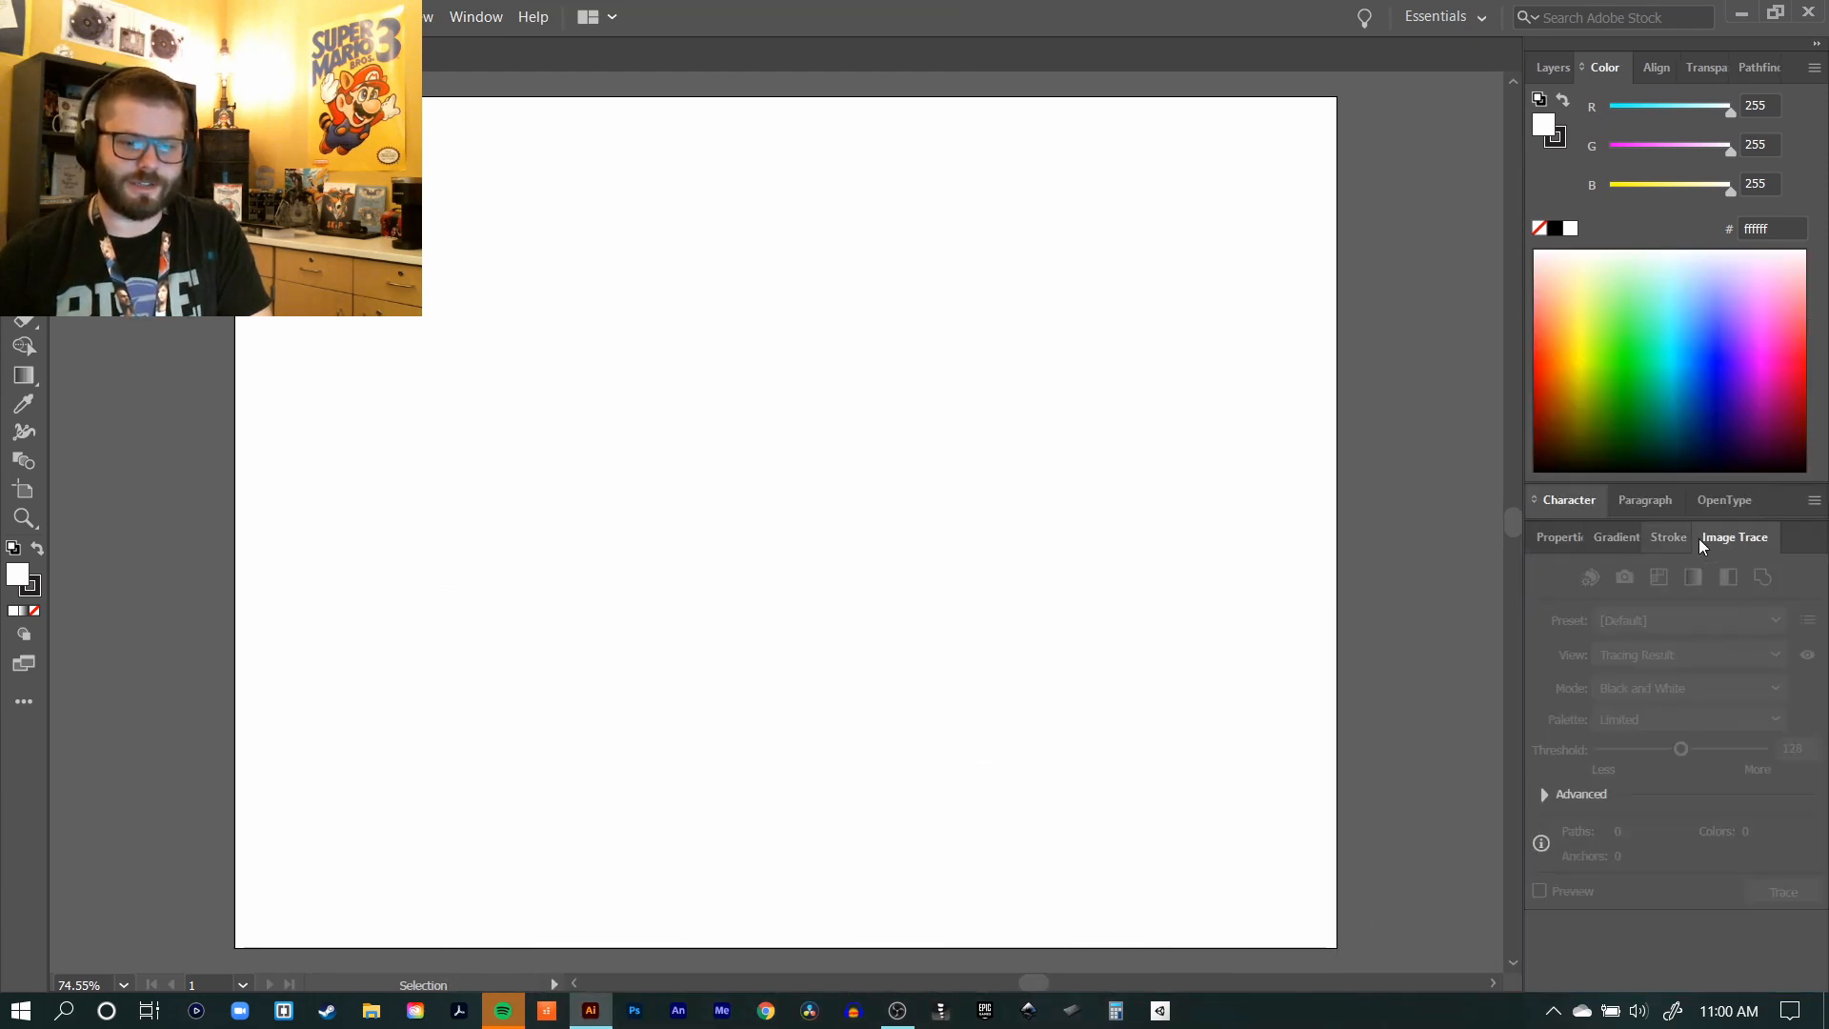
right_click(1729, 533)
left_click(1656, 547)
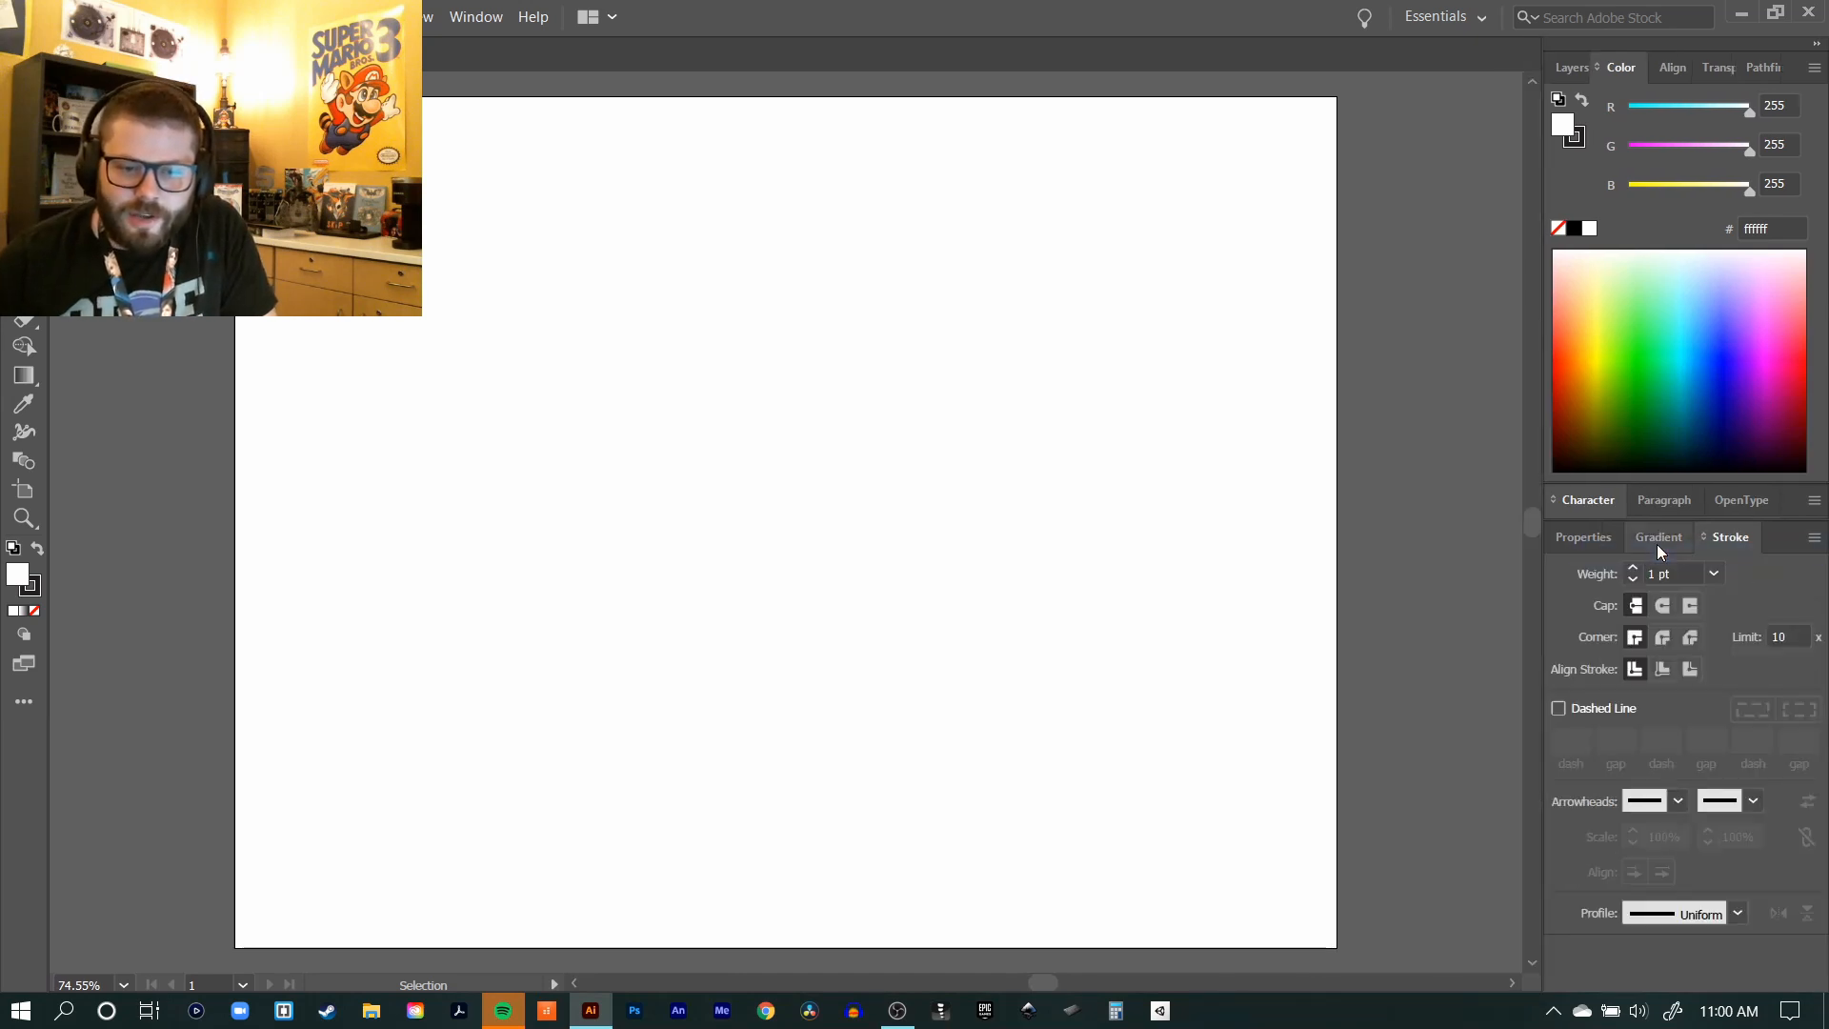
left_click(1571, 538)
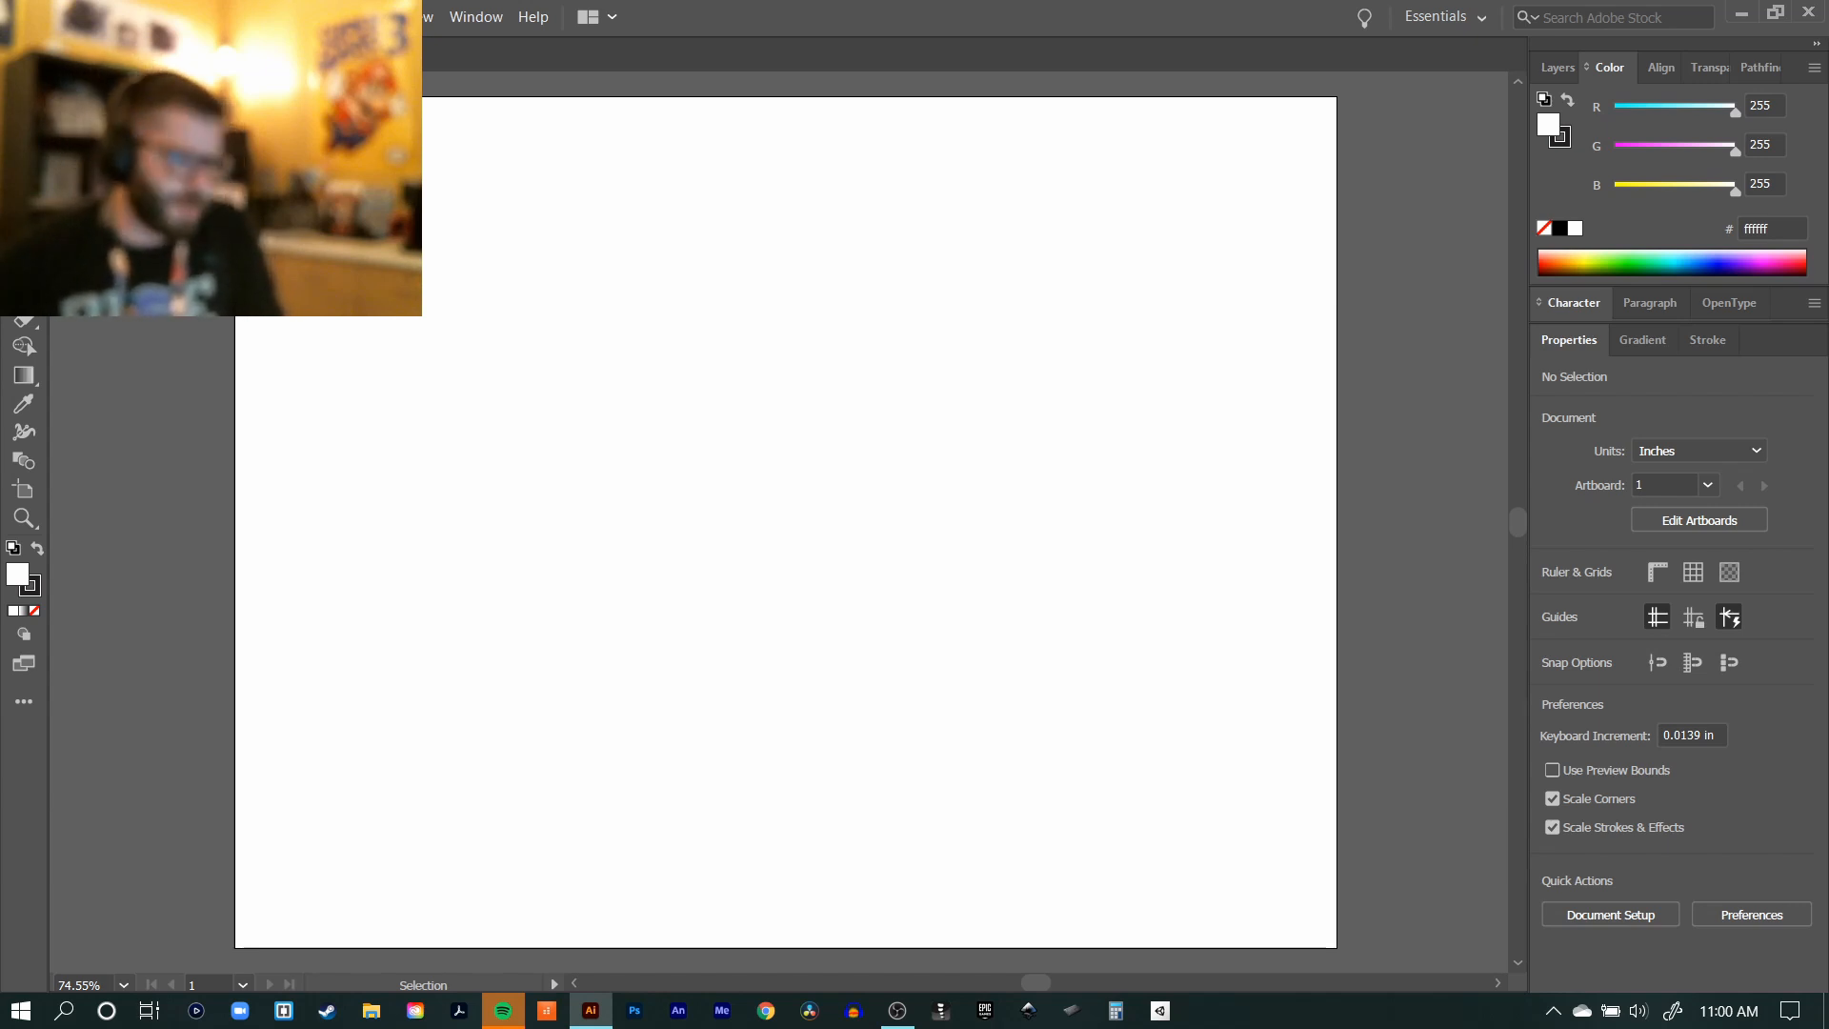
Step: Draw a circle about 6.17 in across and centre it horizontally on the artboard
key("l")
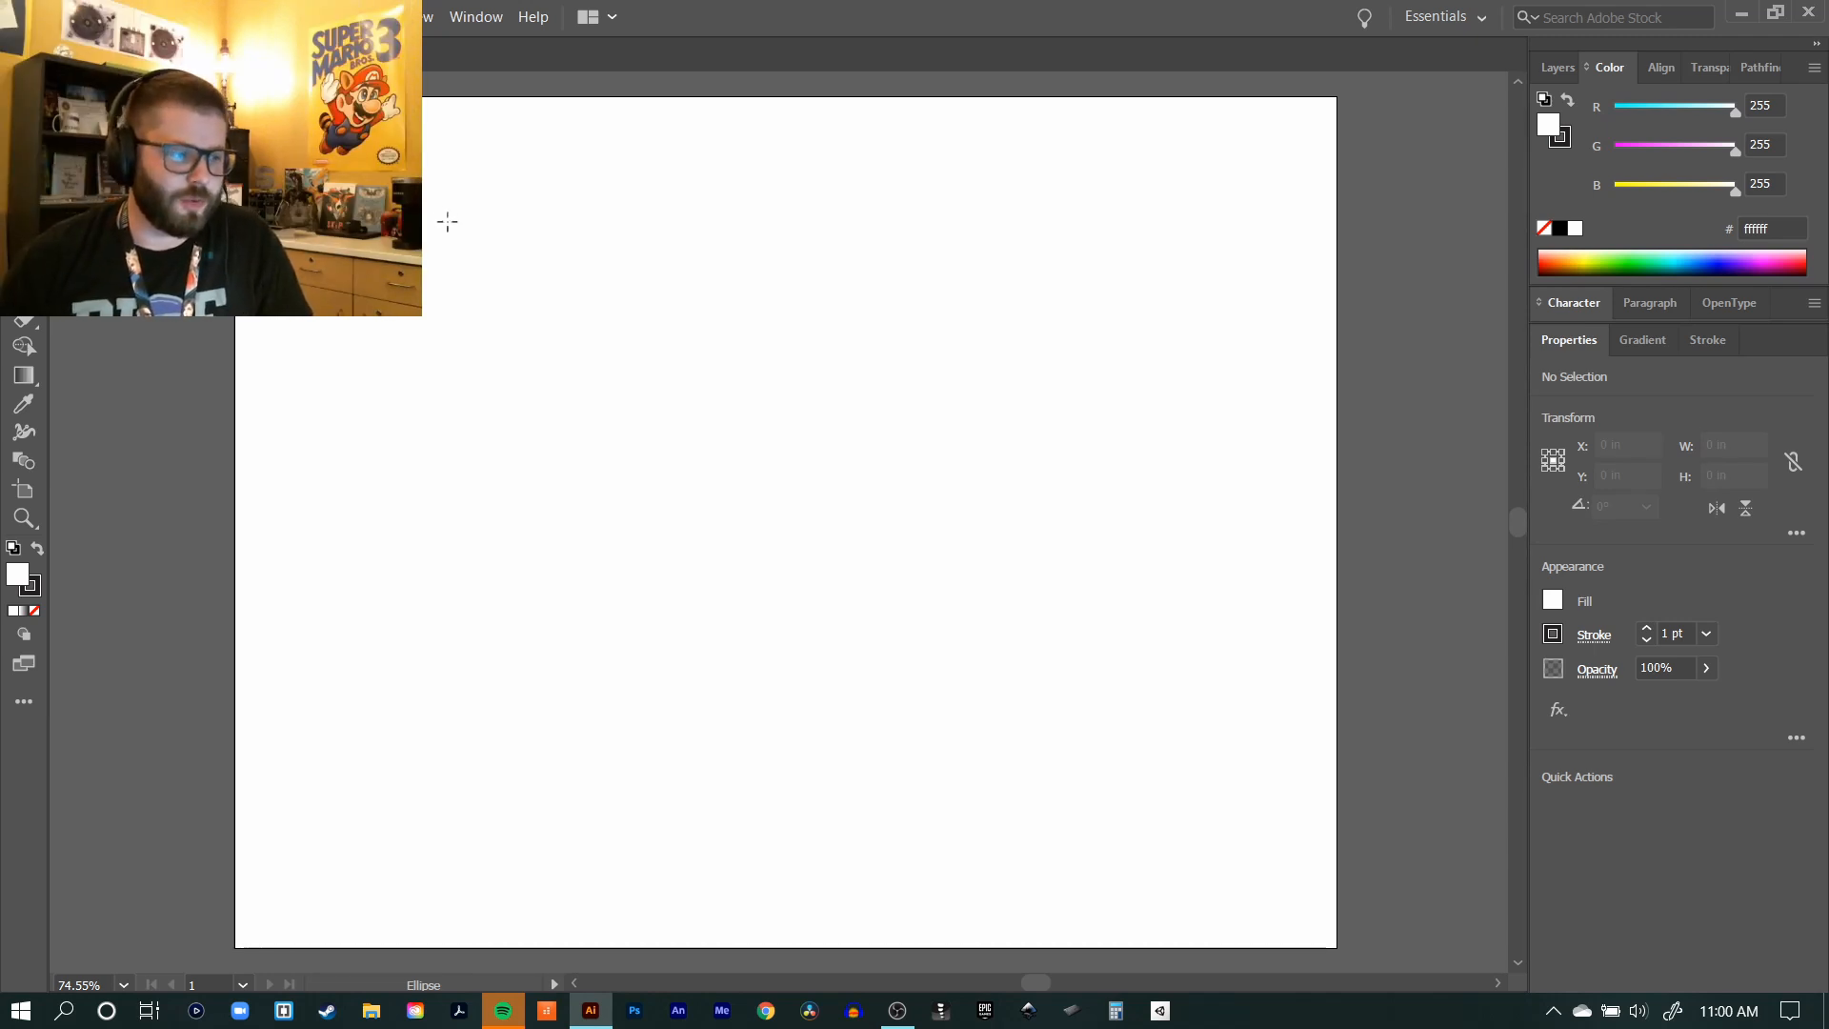
left_click_drag(408, 226, 964, 783)
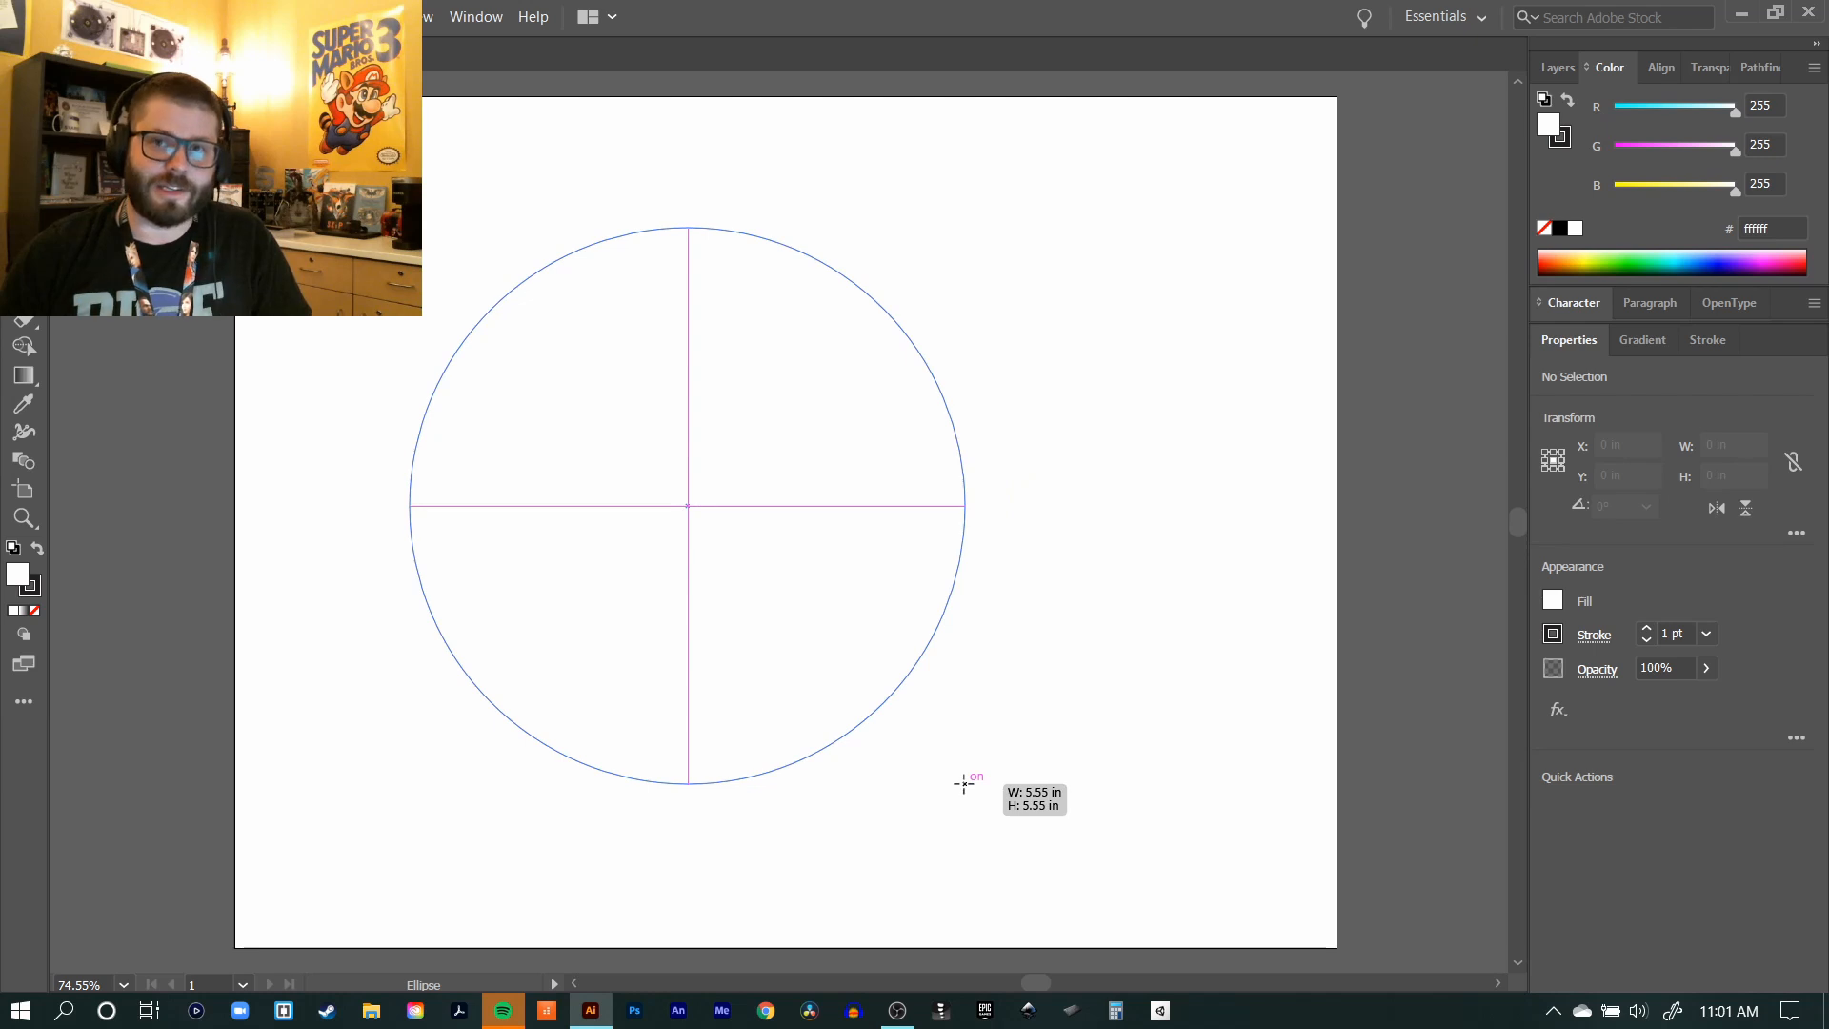
left_click_drag(964, 783, 1029, 536)
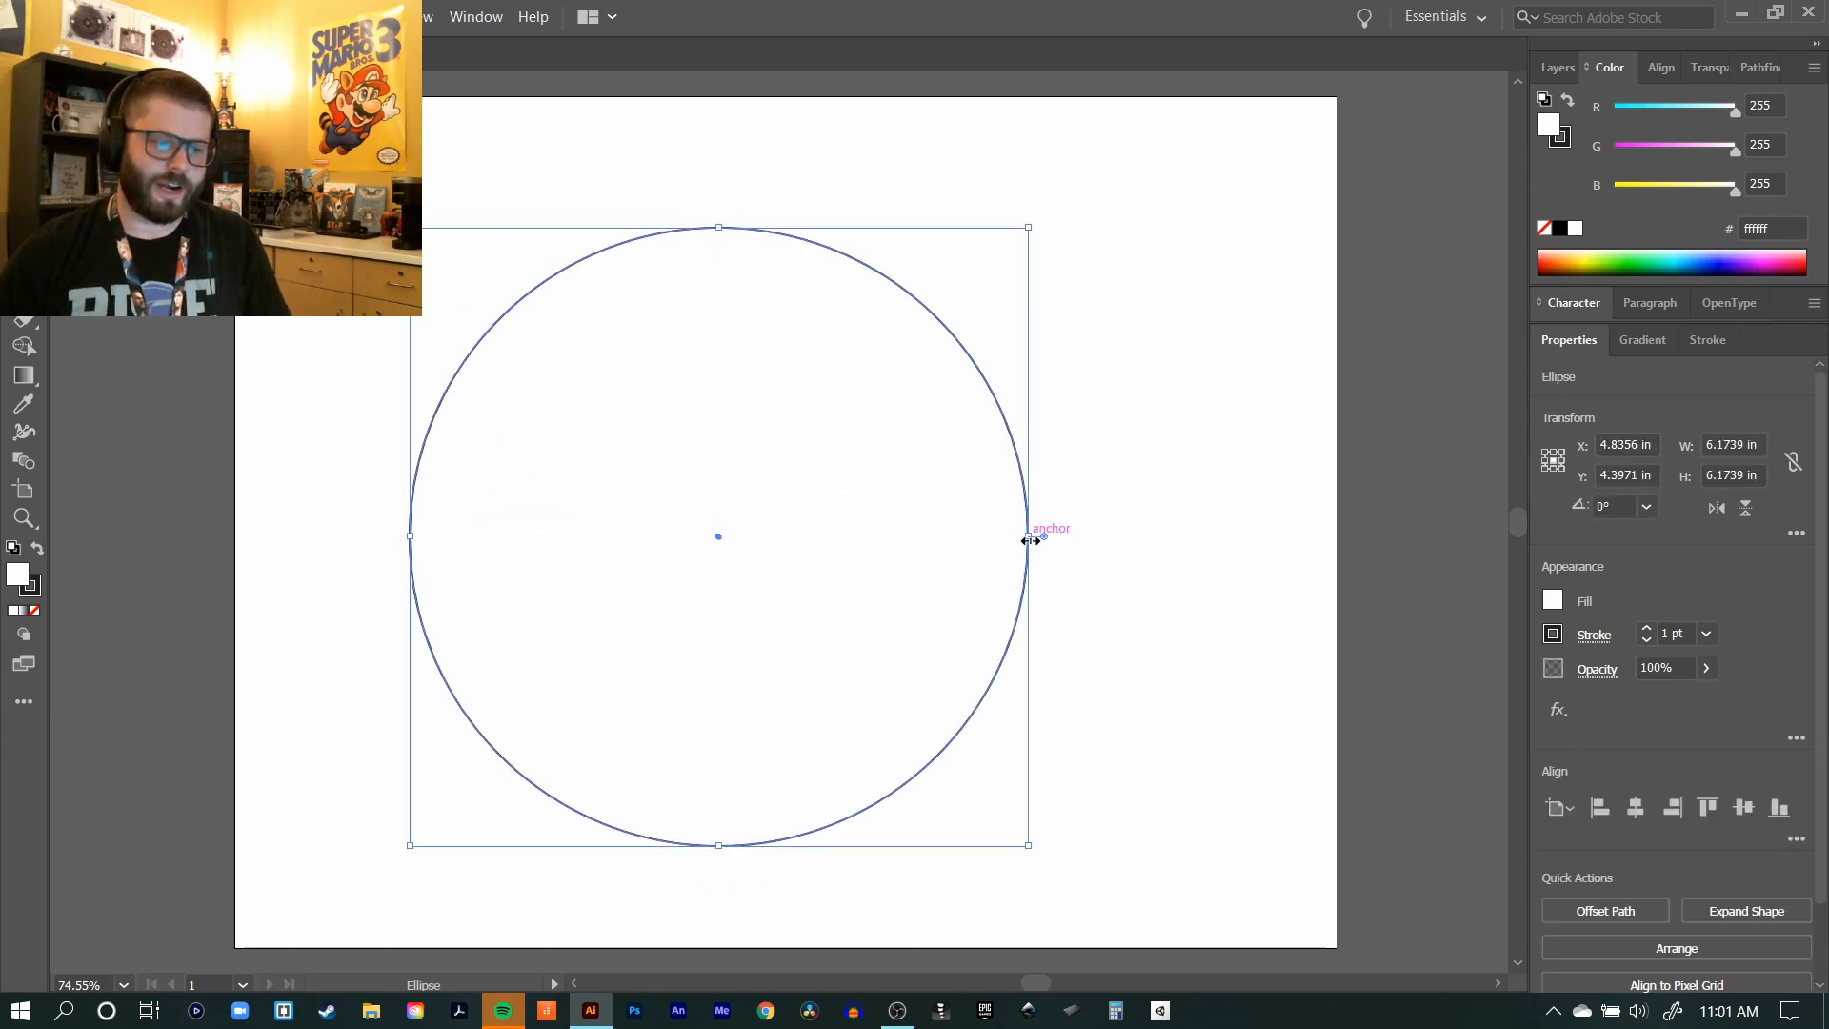
key("v")
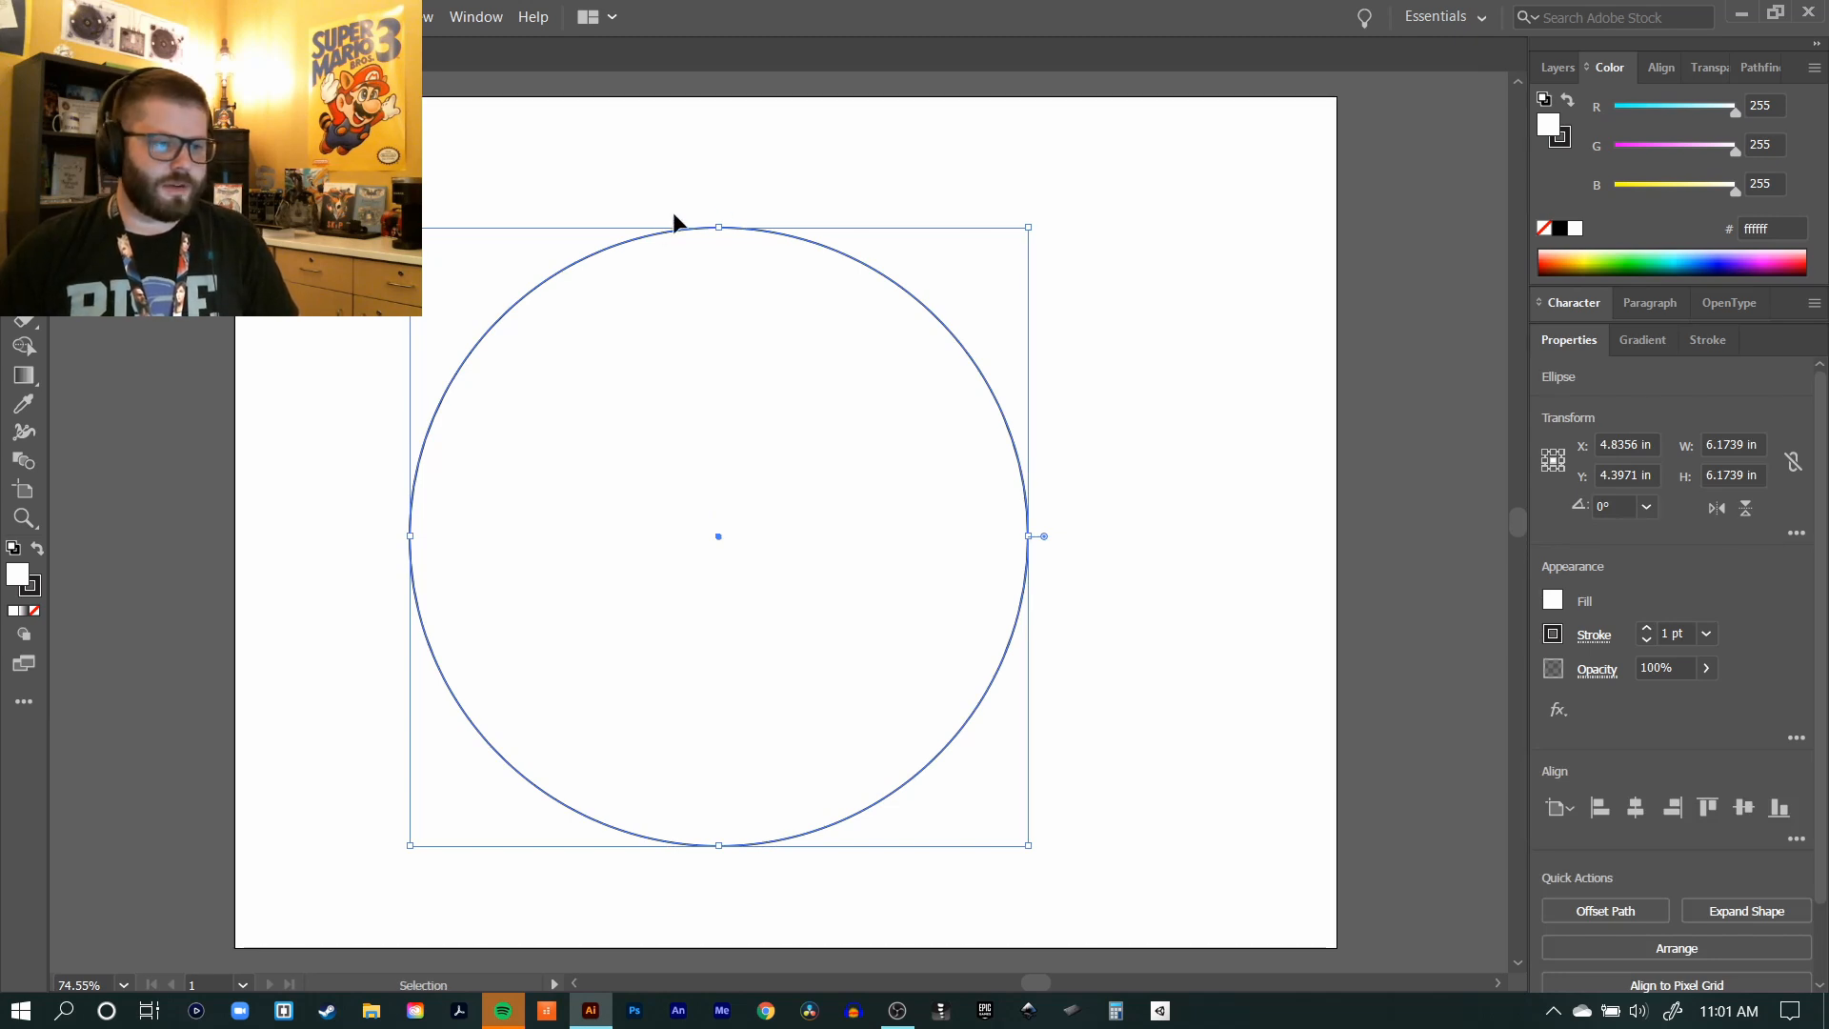
left_click_drag(794, 233, 857, 221)
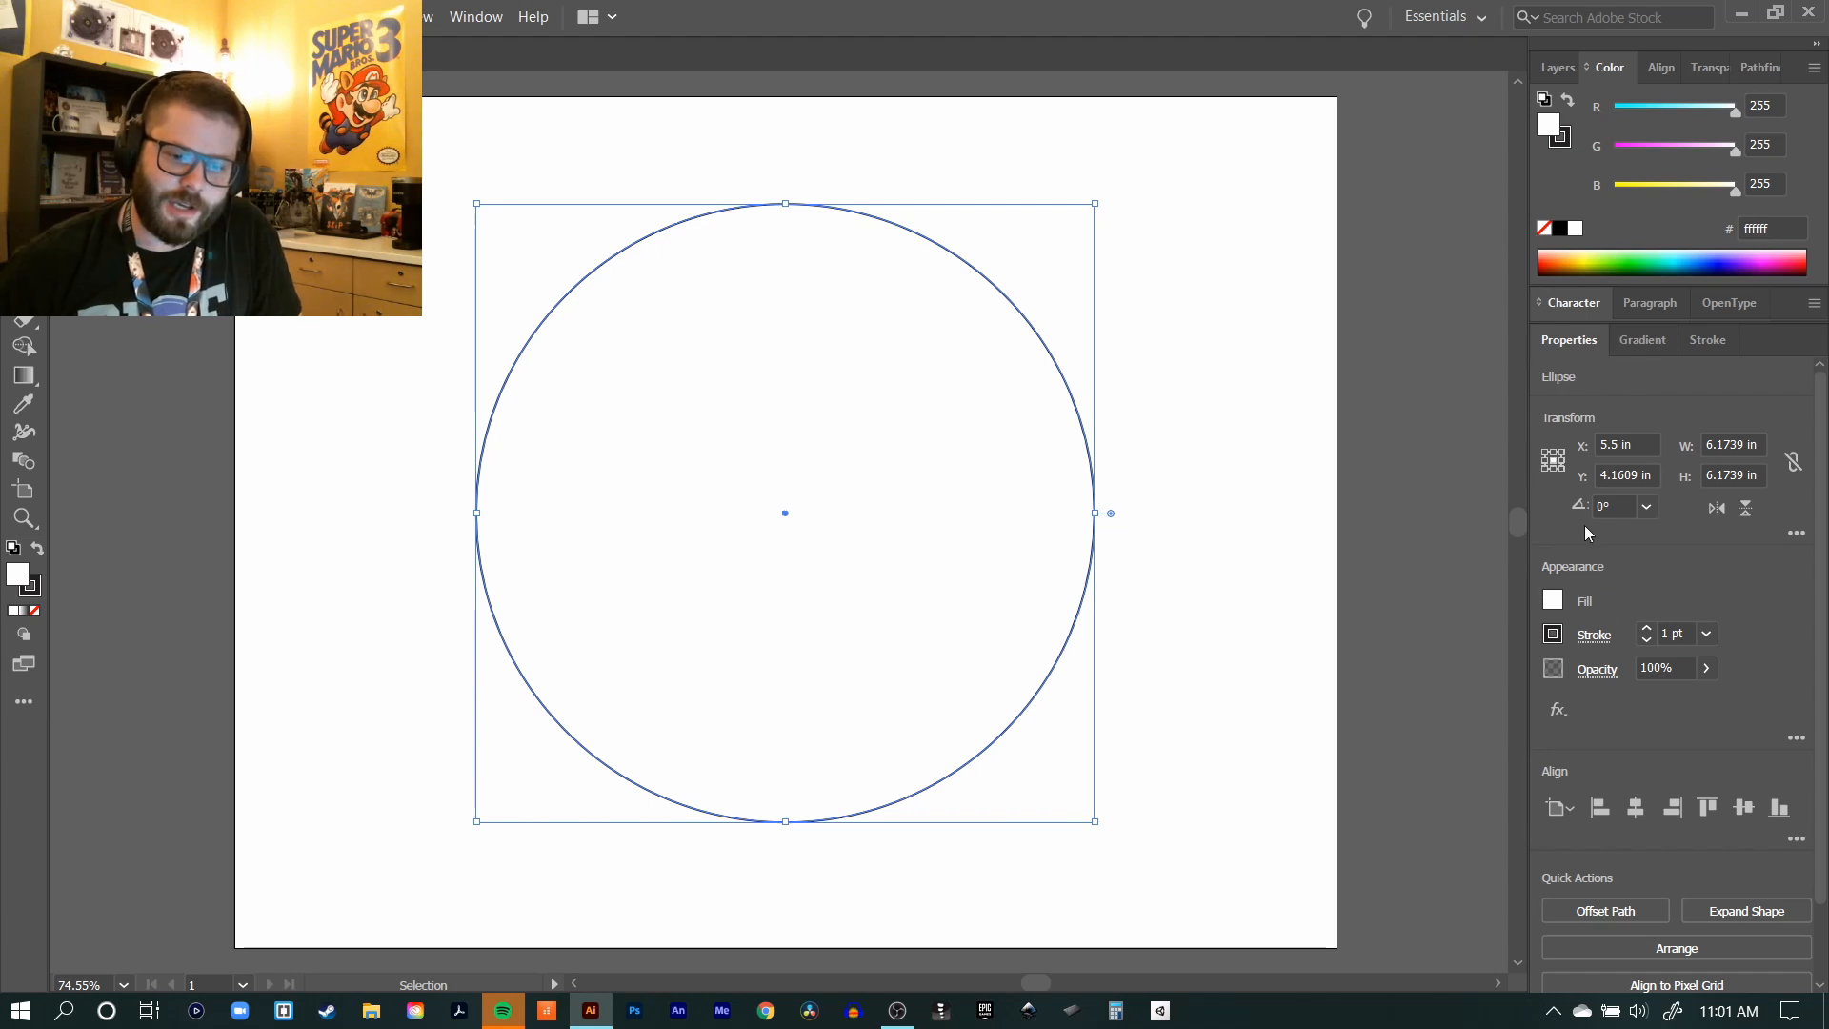
Step: Increase the circle's stroke weight to 10 pt
left_click(1653, 629)
left_click(1654, 629)
left_click(1653, 629)
left_click(1653, 628)
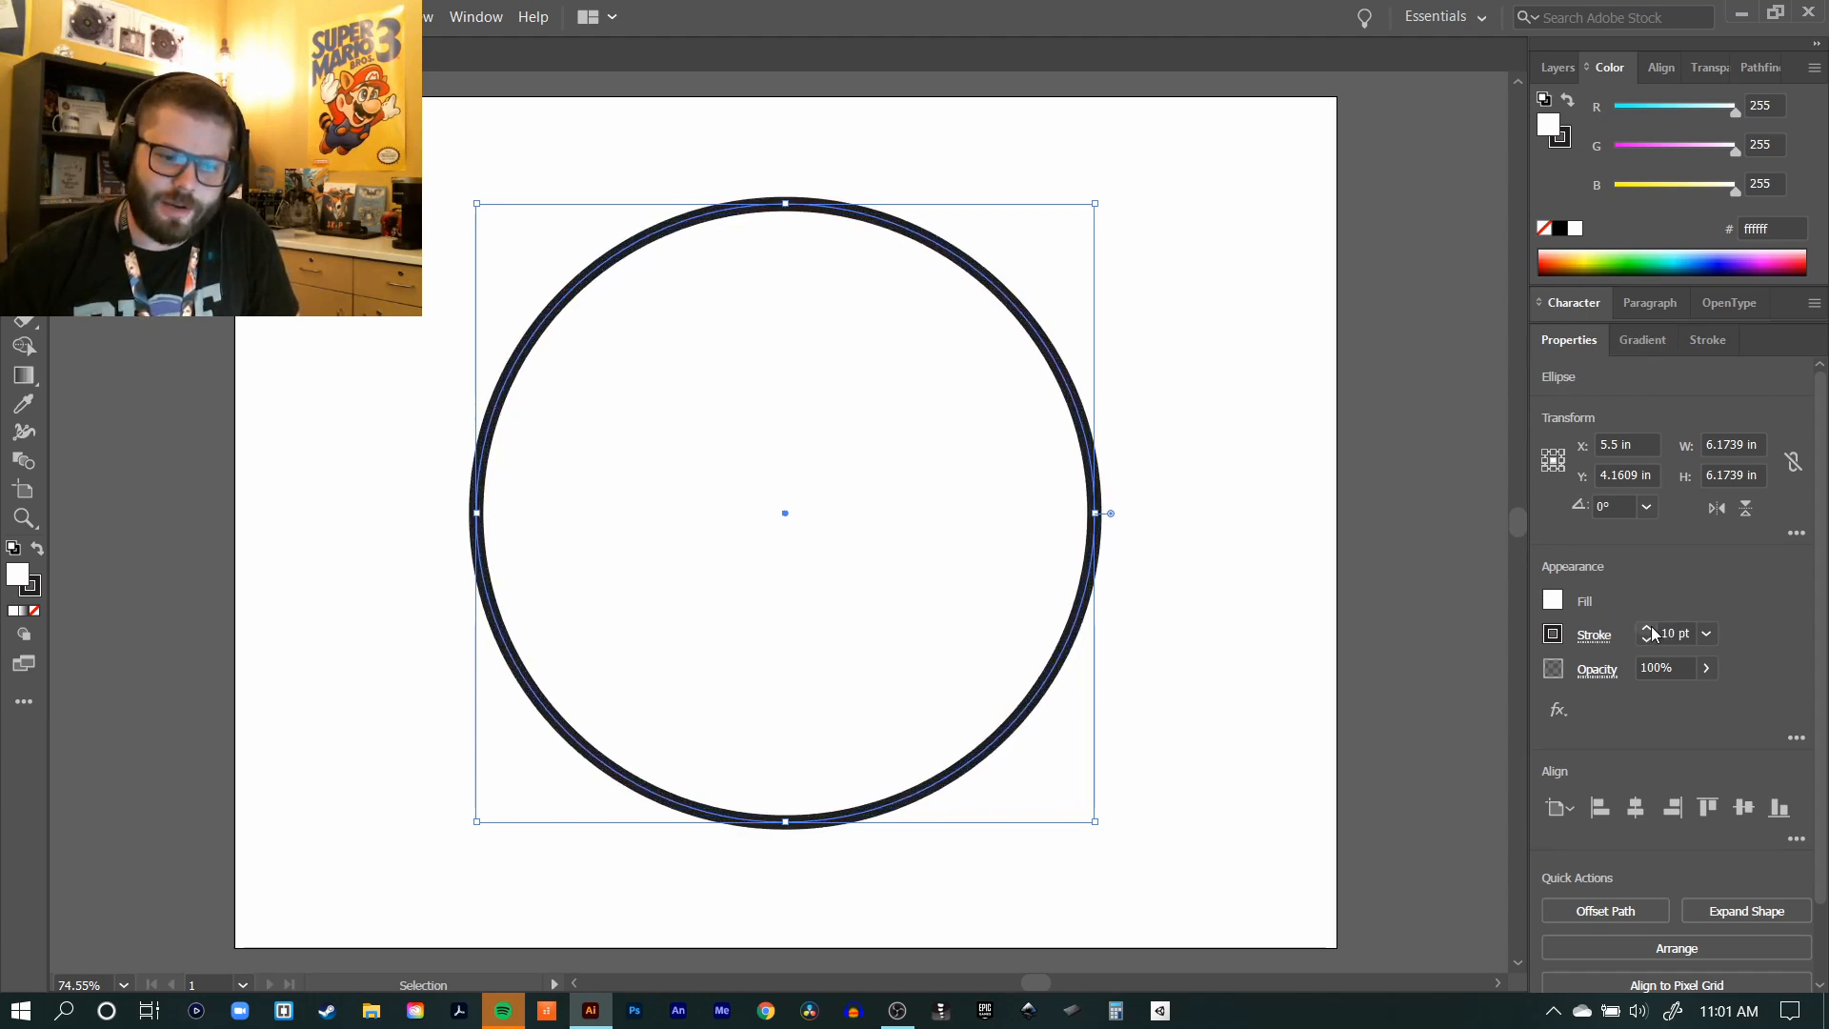
Step: Show the full stroke options, thicken the circle's outline to 41 pt and deselect it
left_click(460, 17)
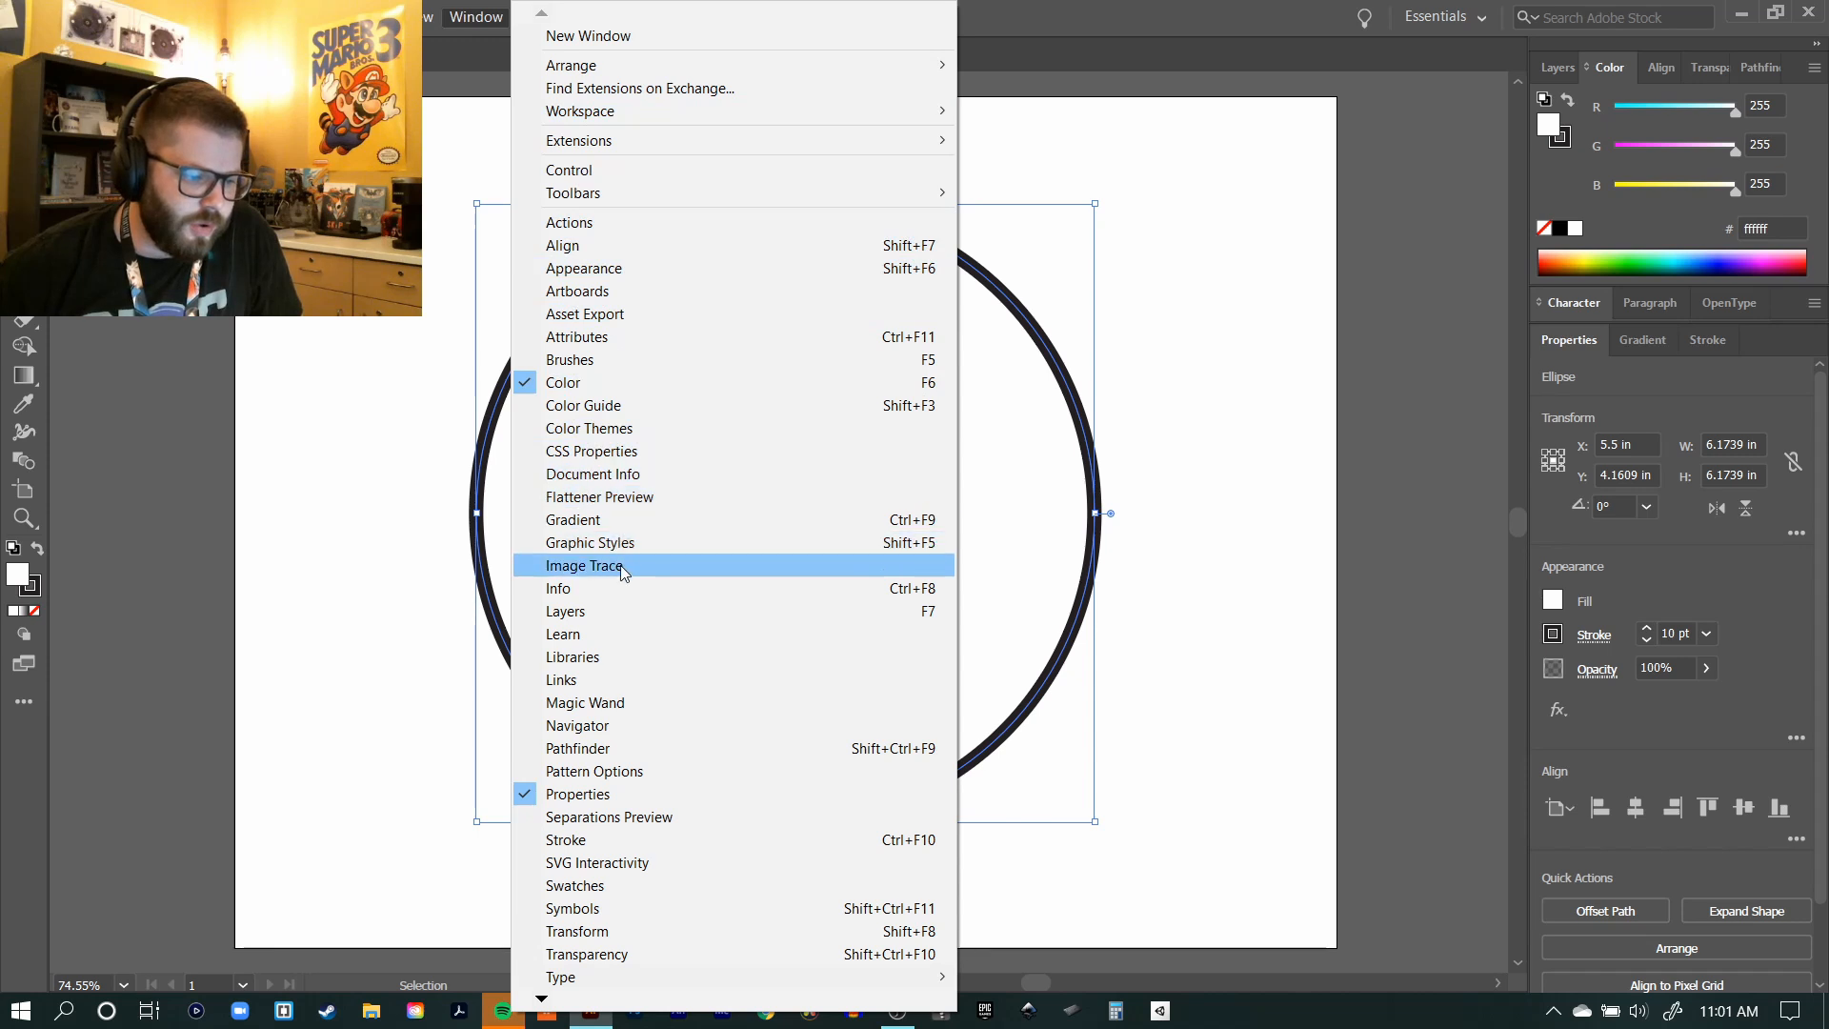
left_click(590, 840)
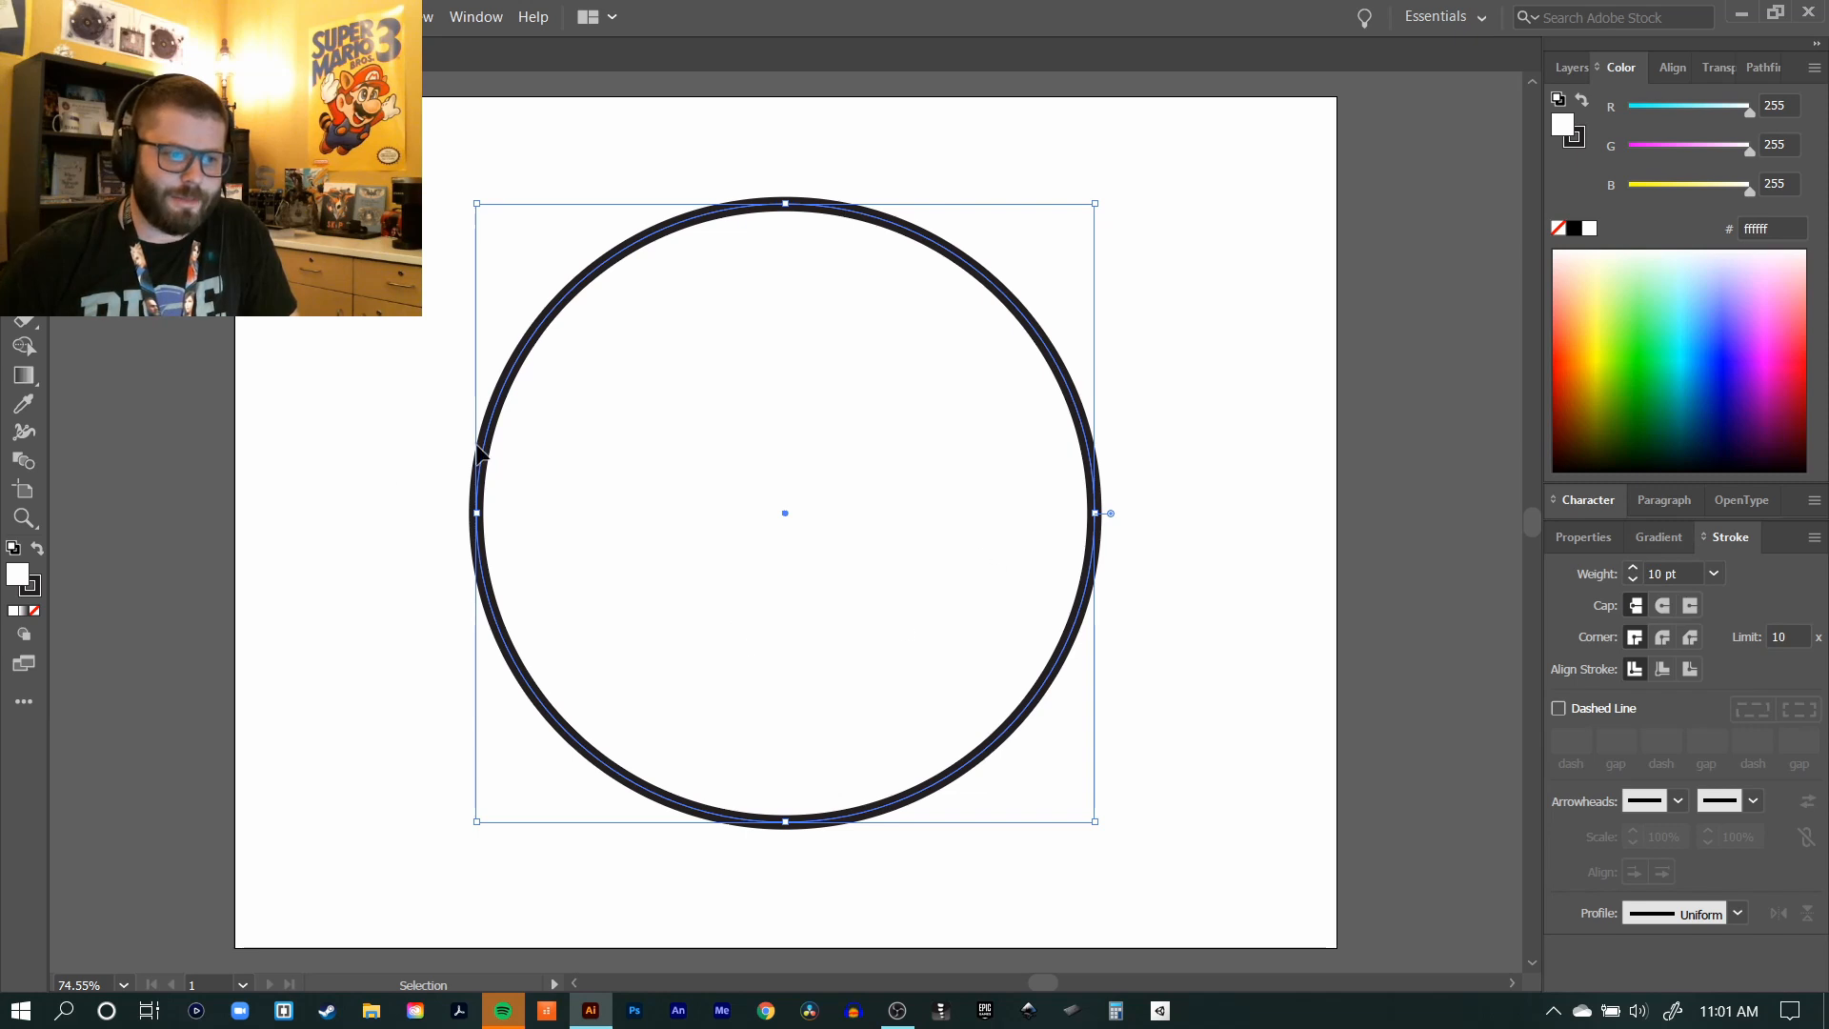
left_click(1634, 568)
left_click(1638, 566)
left_click(1638, 566)
left_click(1638, 567)
left_click(1638, 566)
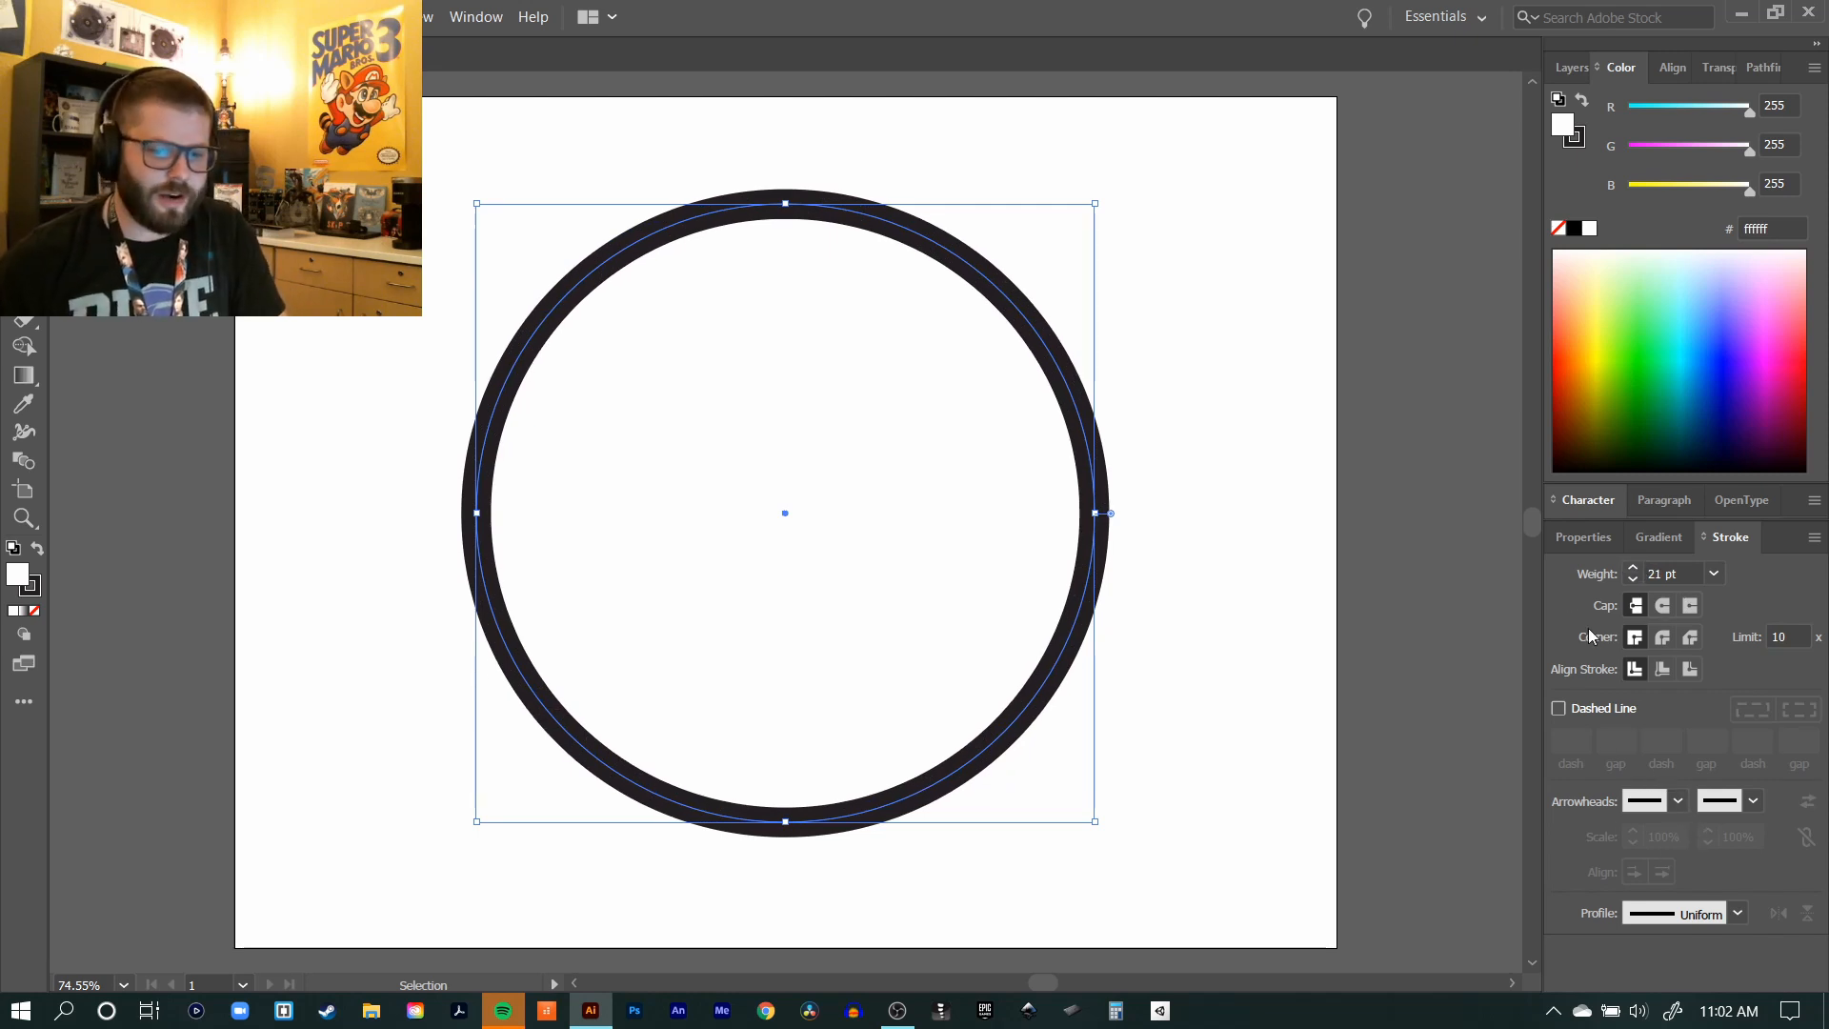
left_click(1634, 567)
left_click(1637, 567)
left_click(1636, 567)
left_click(1637, 568)
left_click(1636, 568)
left_click(1636, 568)
left_click(1636, 567)
left_click(1636, 568)
left_click(1637, 567)
left_click(1636, 567)
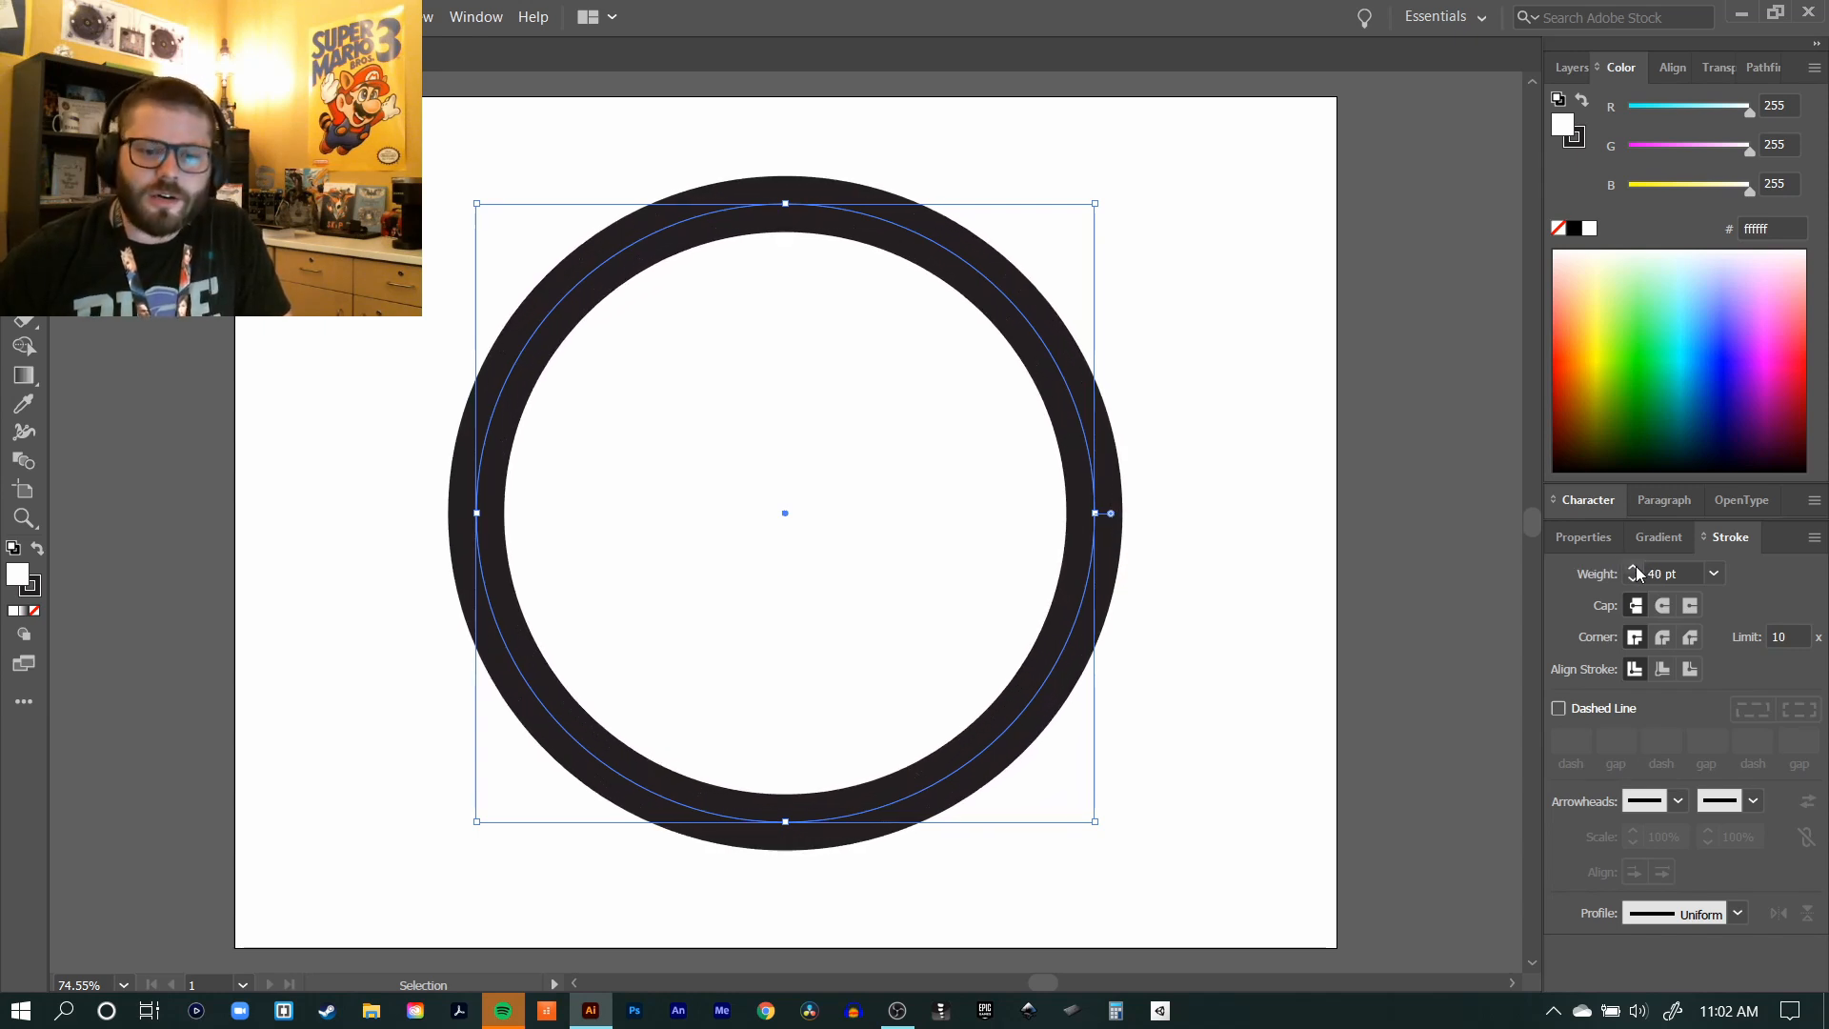
left_click(1636, 568)
left_click(1082, 334)
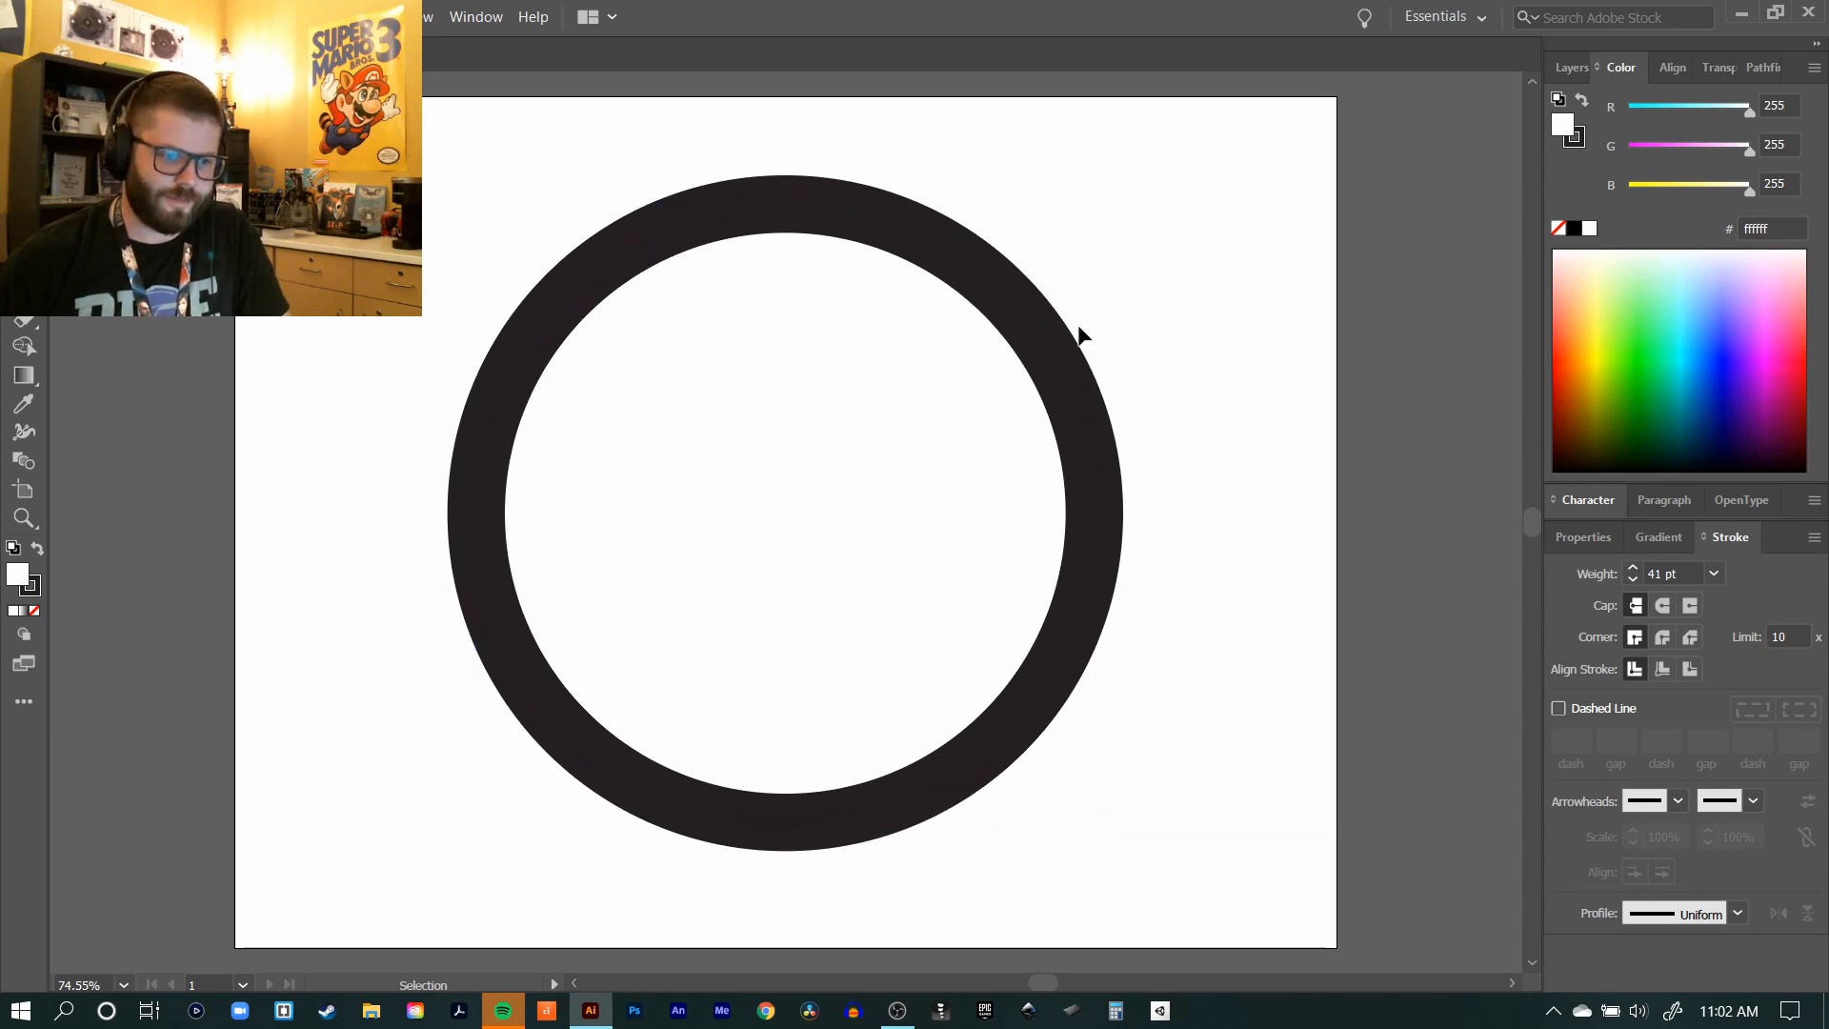
left_click(1074, 390)
left_click(1196, 329)
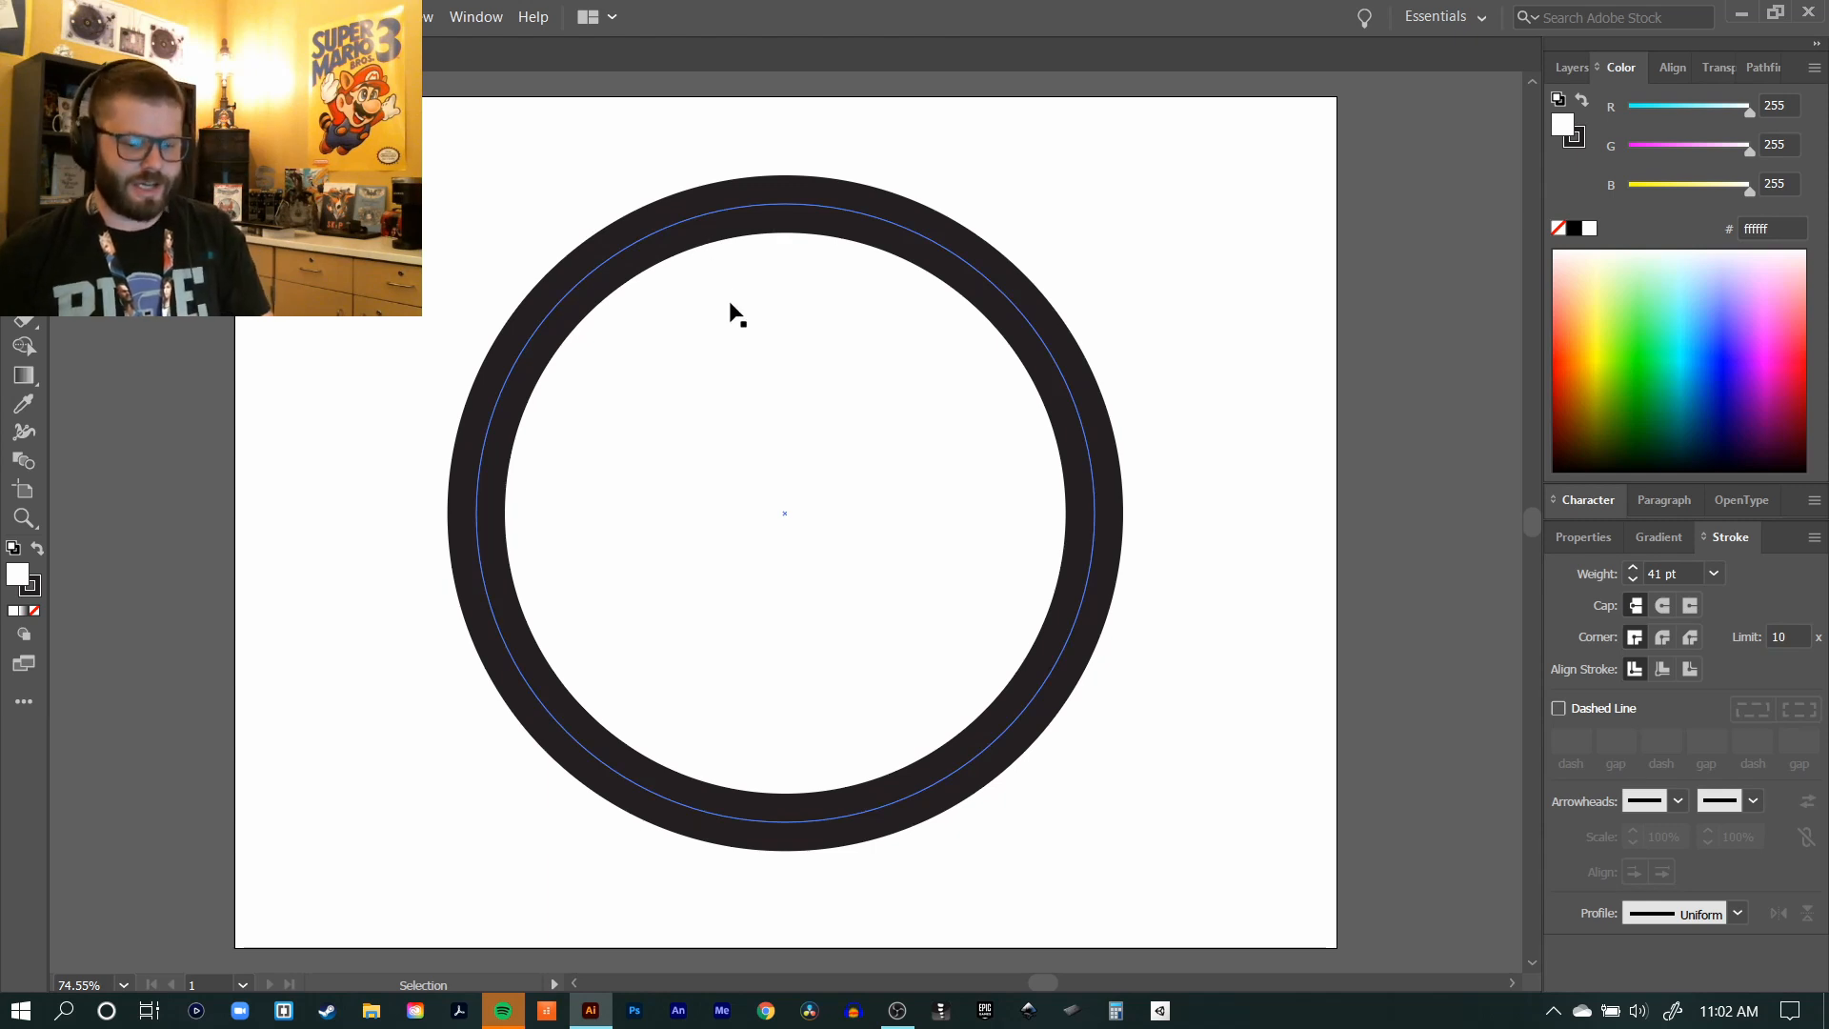
Step: Draw a smaller circle inside the ring and position it on the vertical guide in the ring's upper part
key("l")
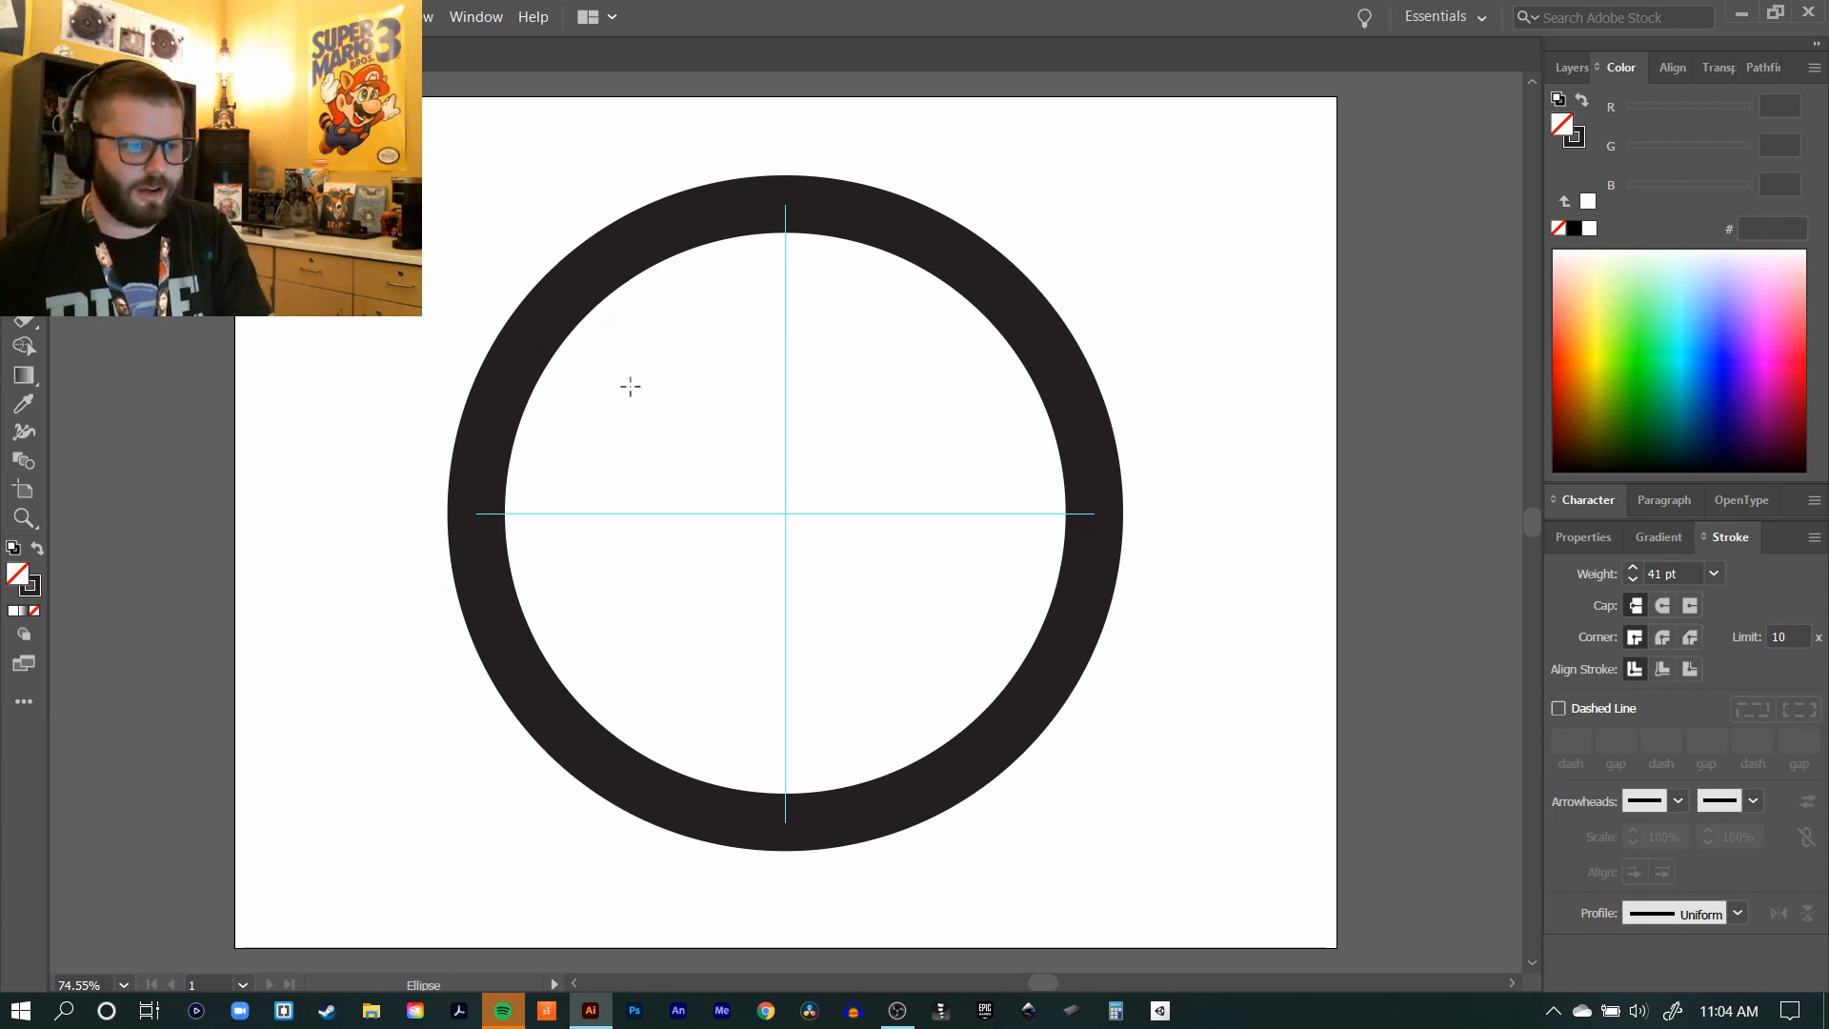
mouse_move(606, 308)
left_mouse_down()
mouse_move(863, 544)
mouse_move(952, 598)
left_mouse_up()
key("v")
left_click_drag(874, 334, 897, 417)
left_click(1032, 143)
left_click(1005, 167)
key("ctrl+z")
mouse_move(899, 306)
left_mouse_down()
mouse_move(889, 356)
mouse_move(981, 291)
mouse_move(918, 277)
mouse_move(906, 302)
left_mouse_up()
key("a")
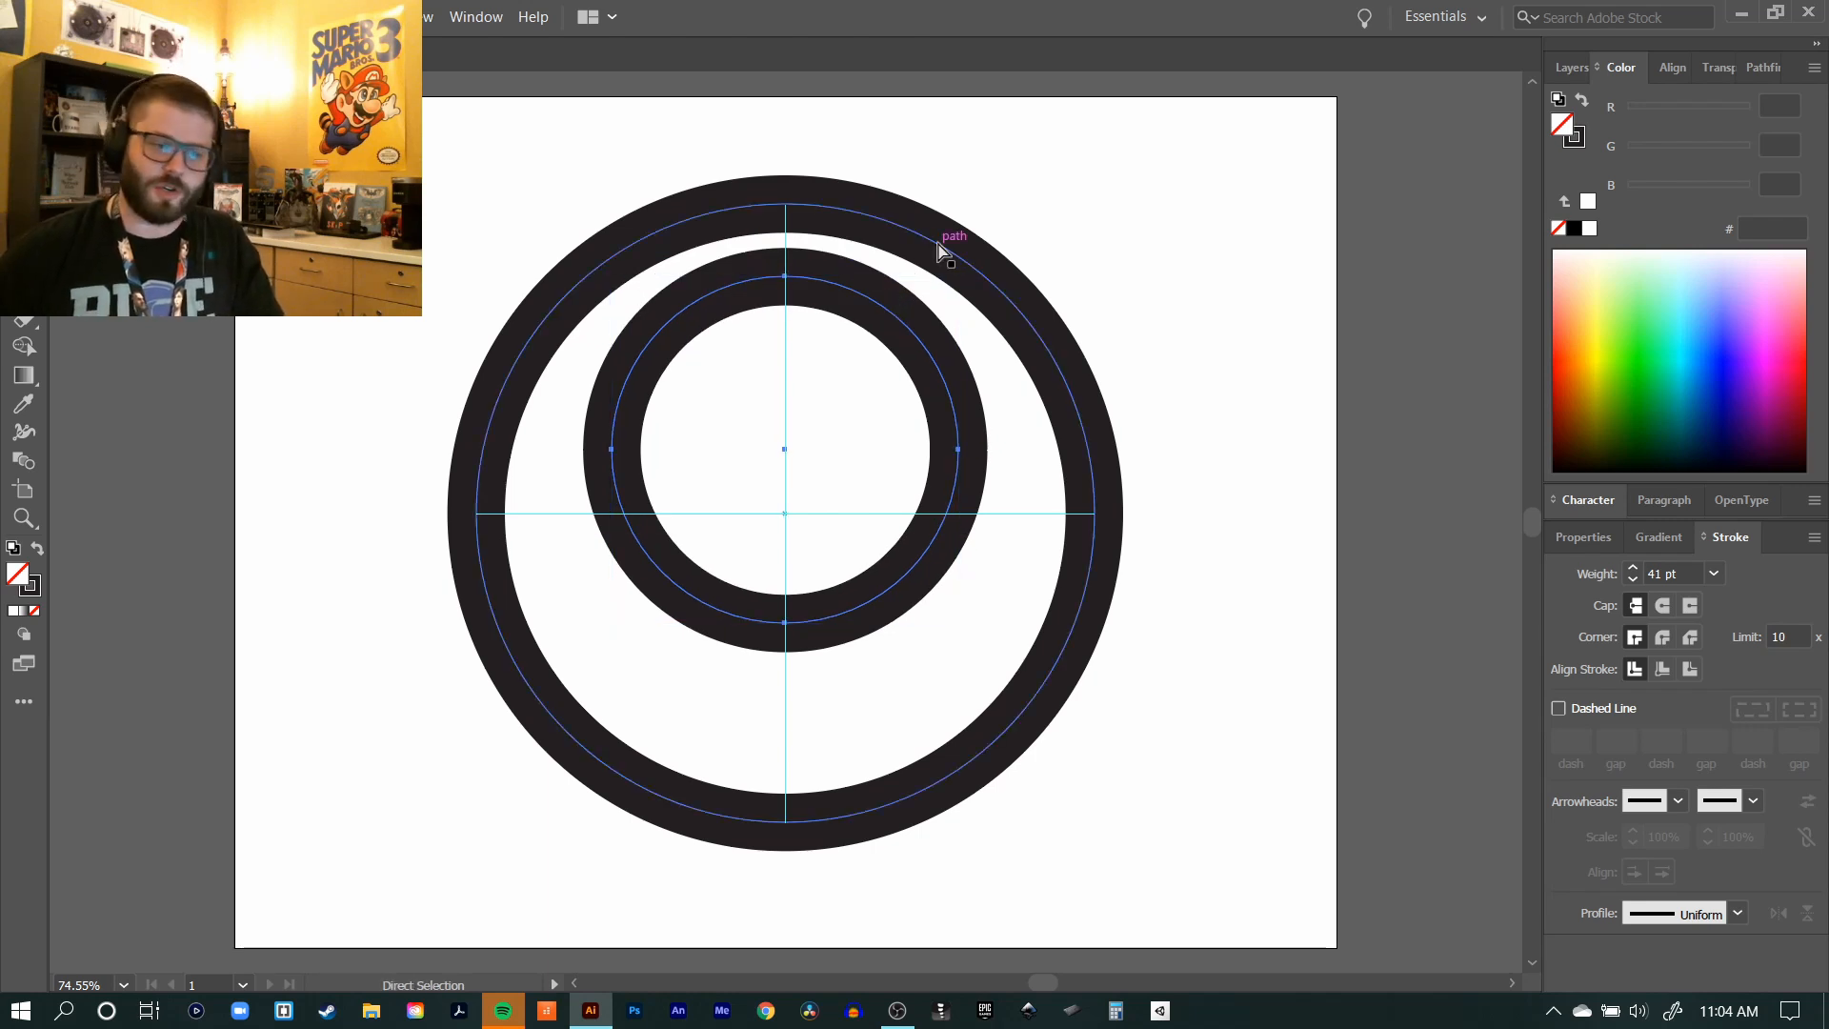
key("ctrl+v")
key("ctrl+z")
key("v")
key("a")
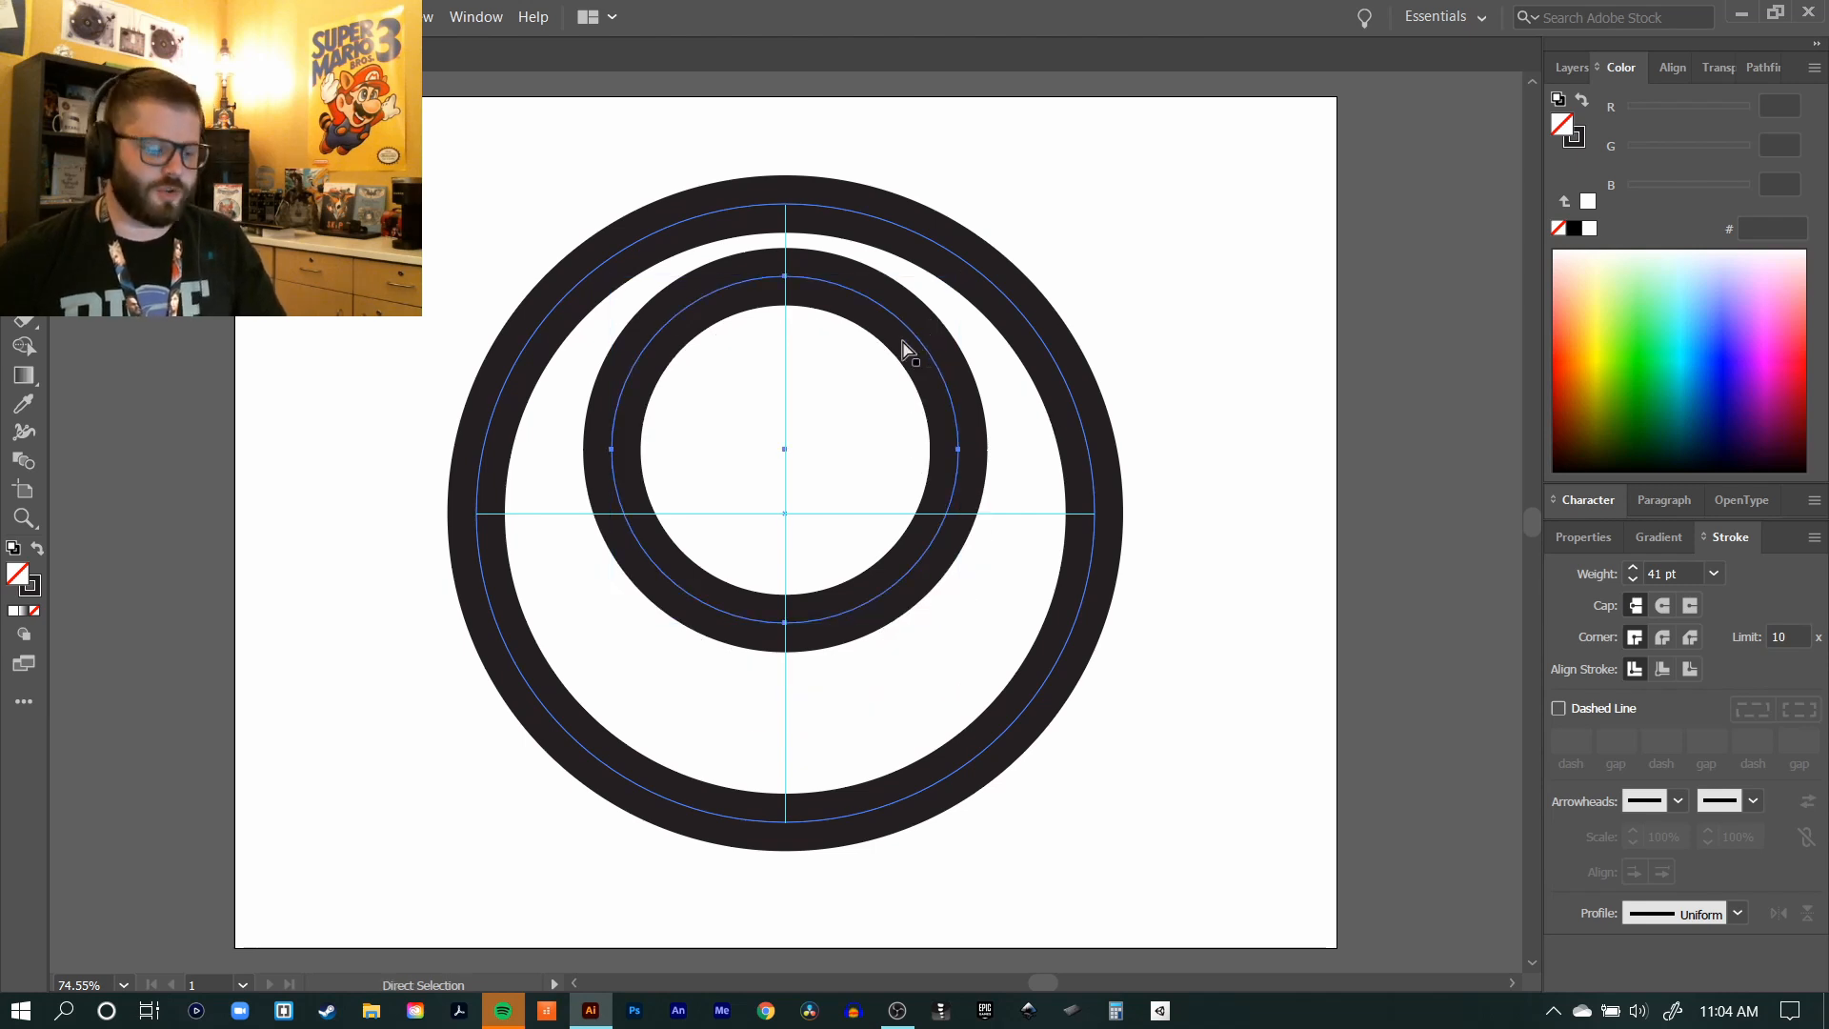
key("v")
left_click_drag(929, 341, 1122, 314)
key("ctrl+z")
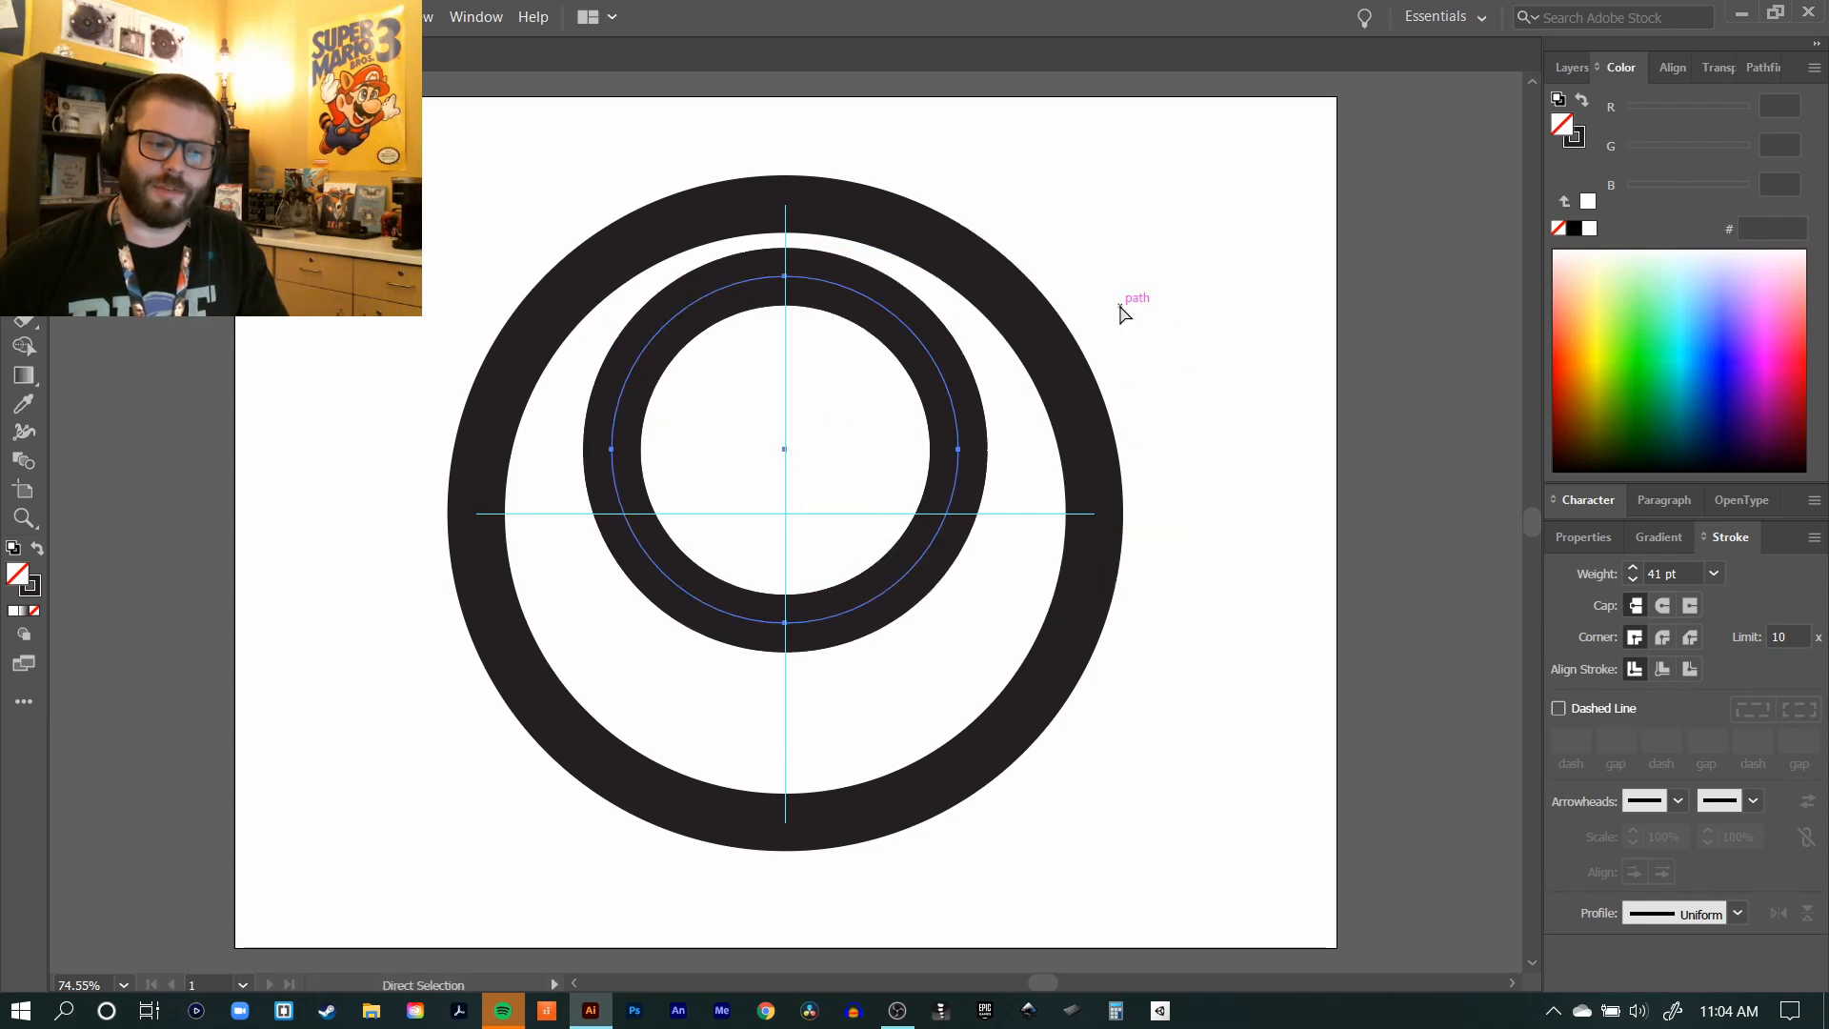
left_click(1120, 179)
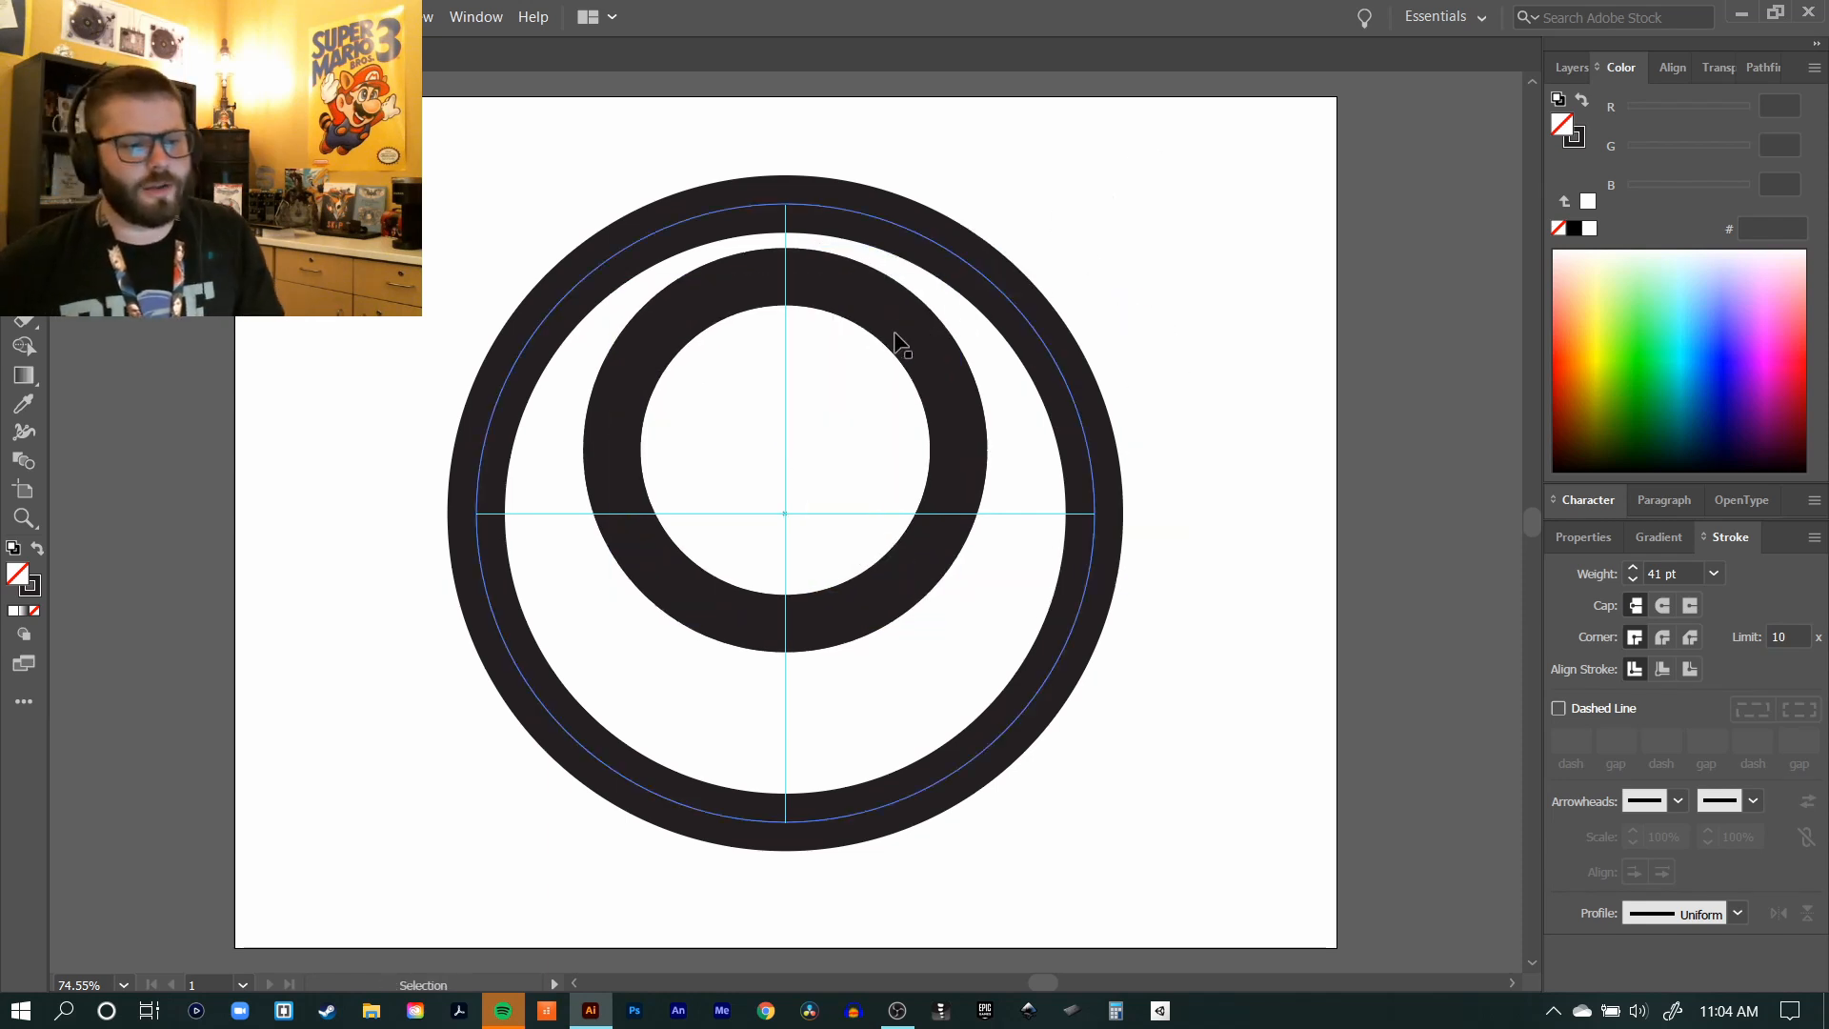
Step: Duplicate the inner circle straight down and nudge the copy up so both circles cross on the horizontal guide
left_click_drag(906, 328, 865, 471)
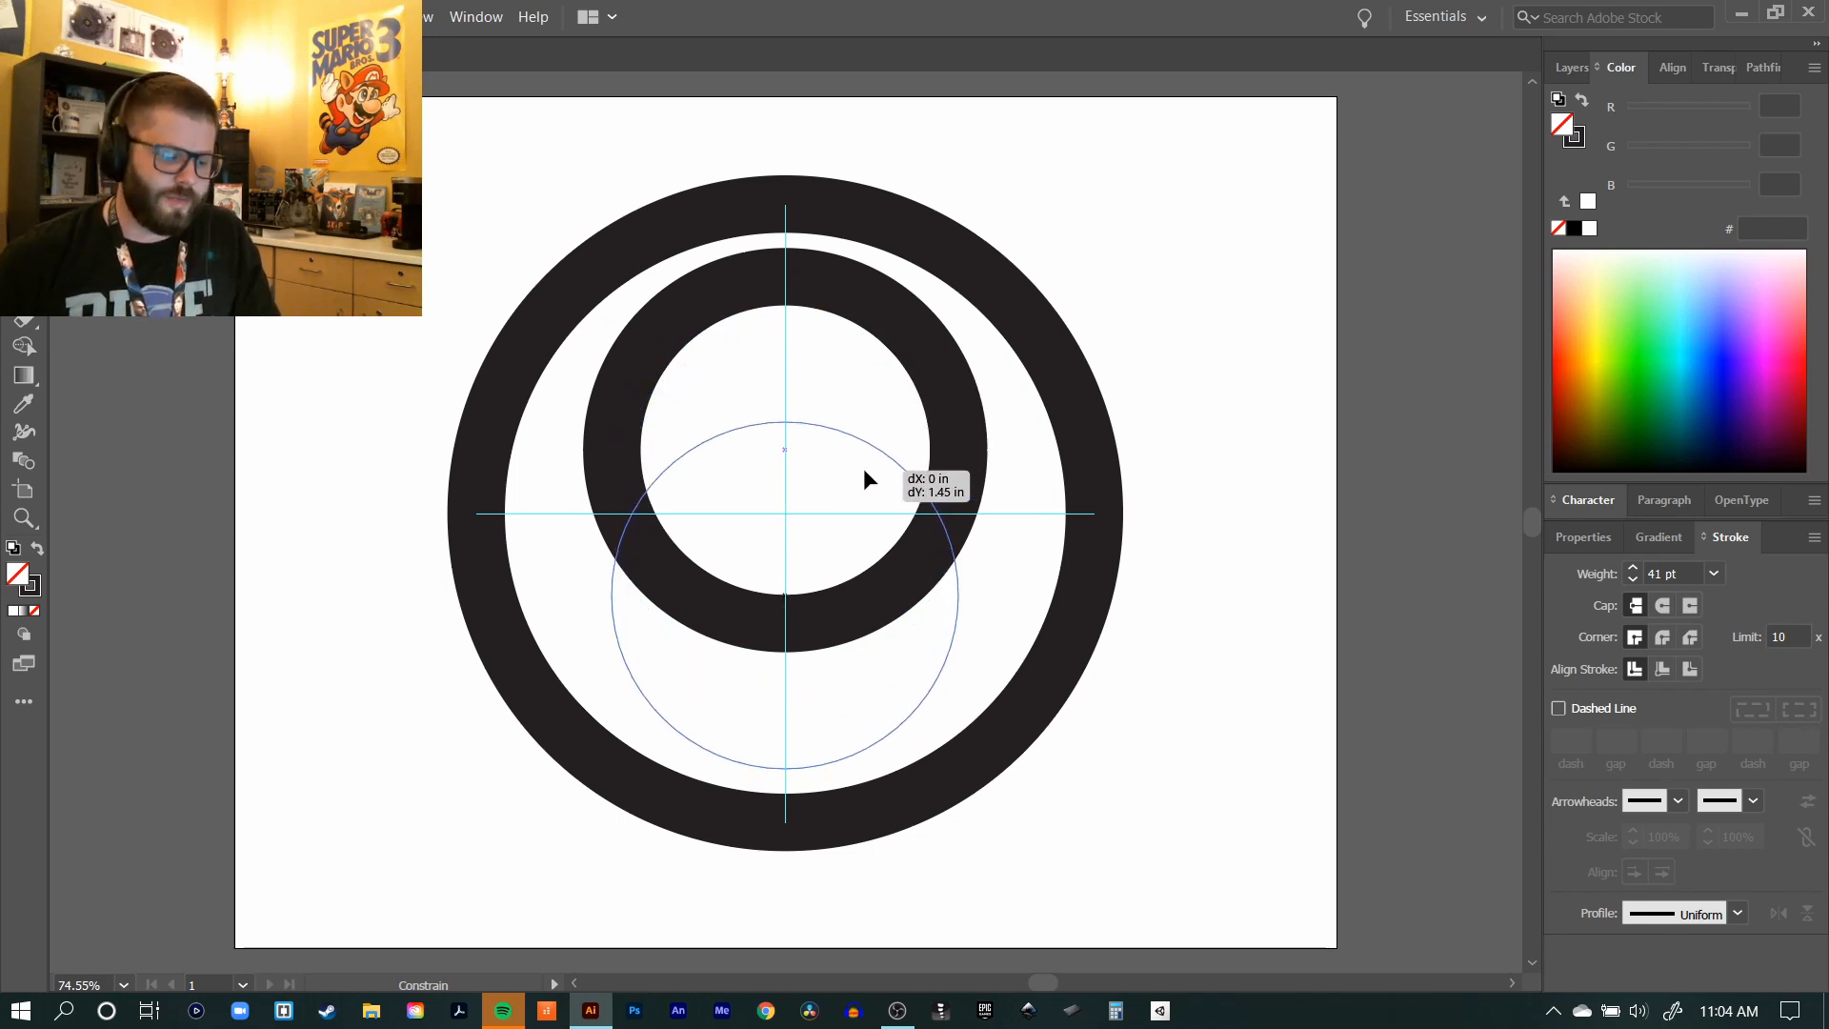
mouse_move(863, 469)
left_mouse_down()
mouse_move(924, 447)
mouse_move(874, 474)
left_mouse_up()
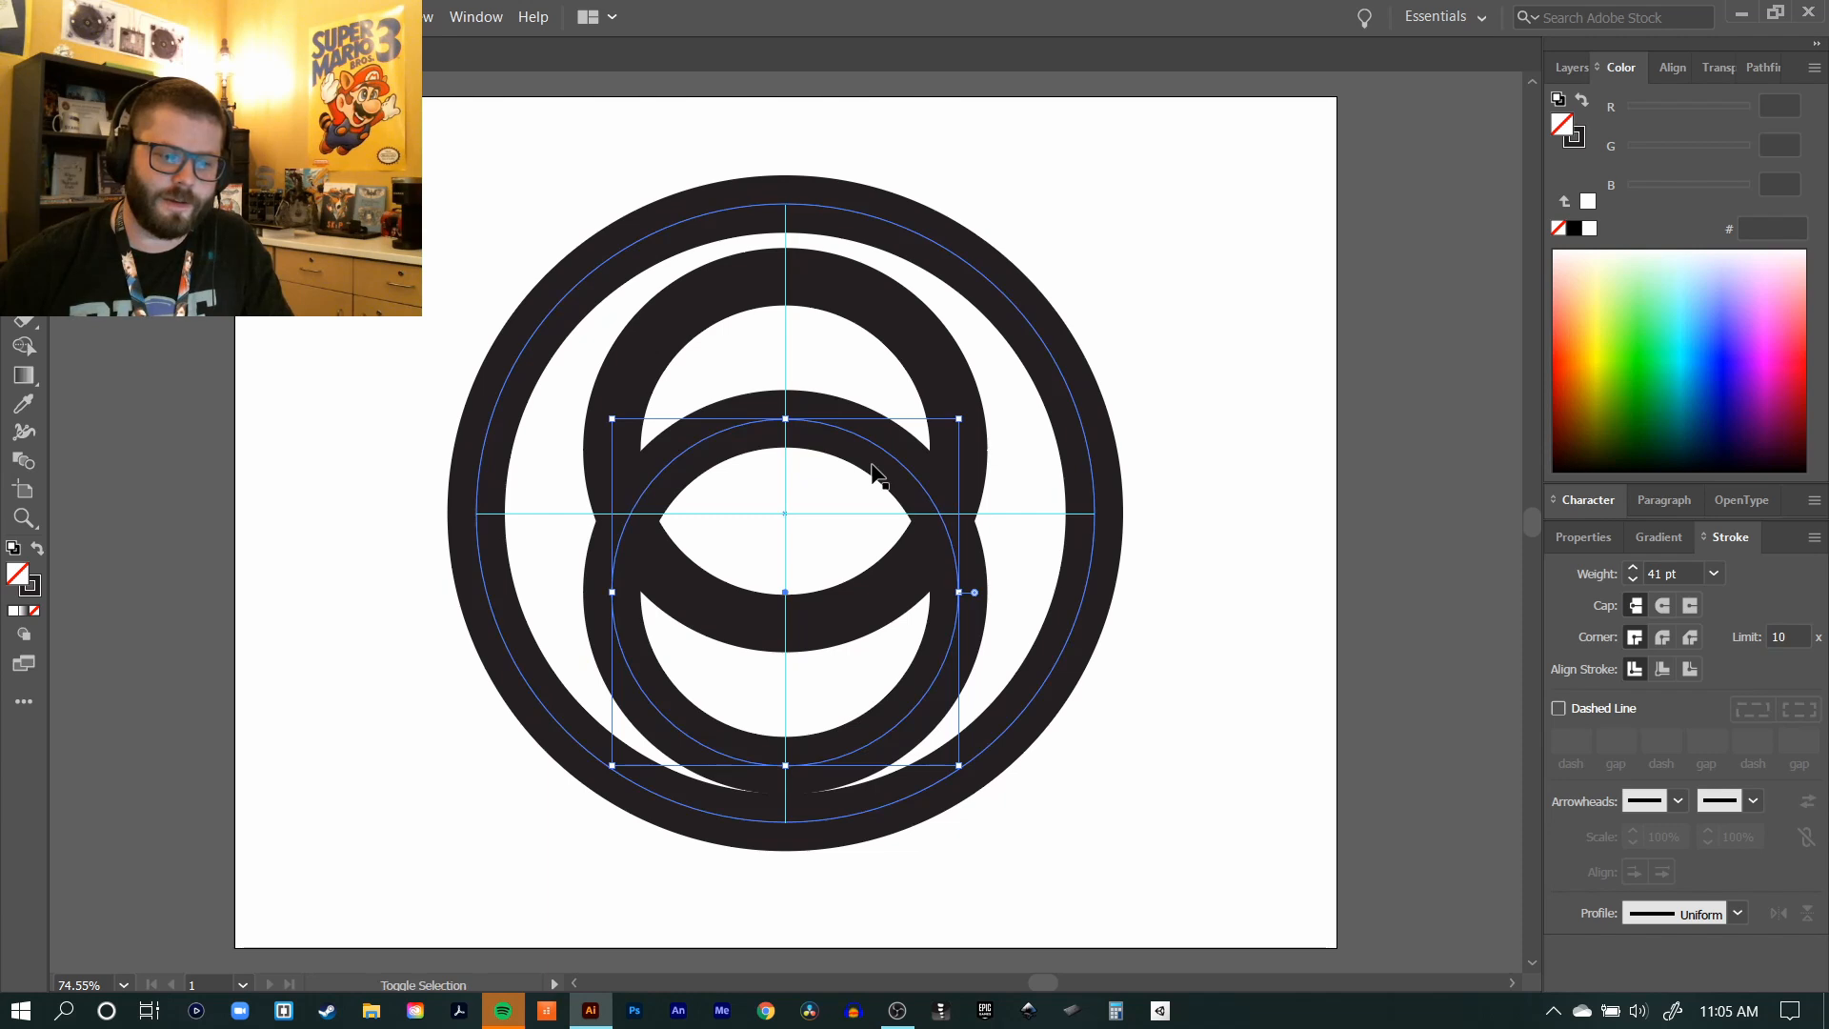
key("Up")
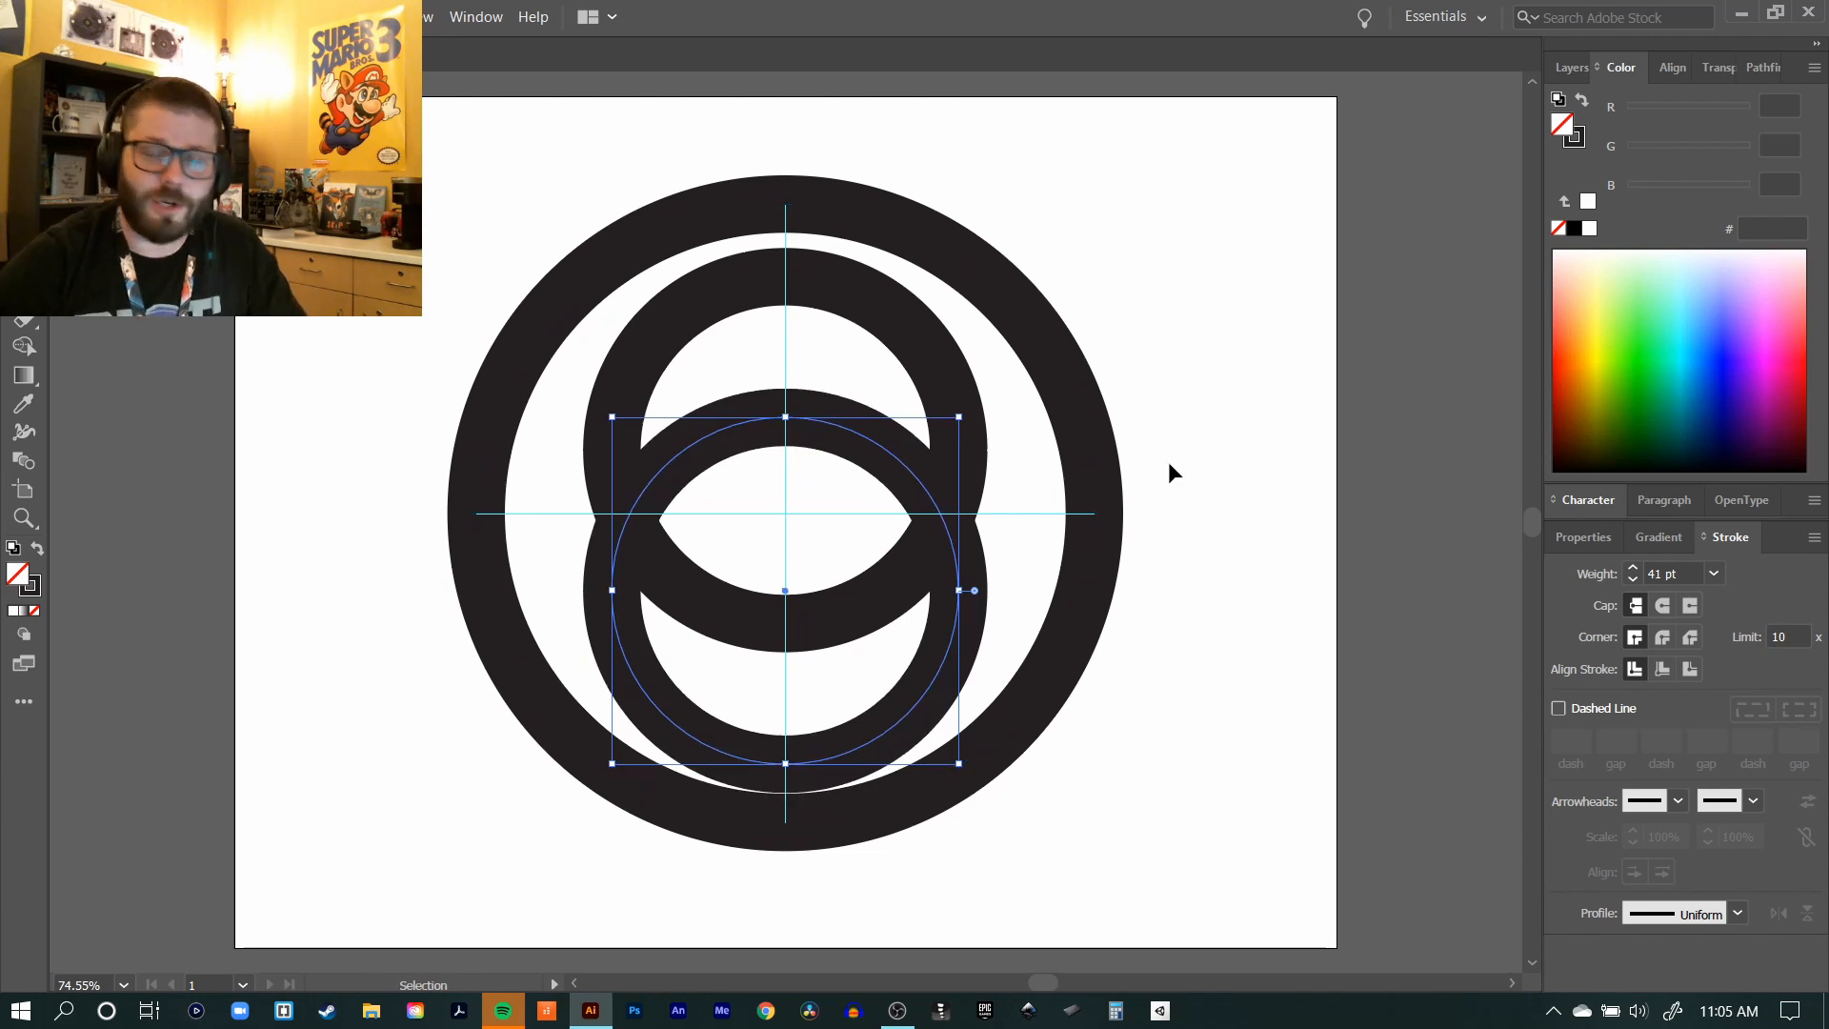
key("Up")
key("Up")
key("Up")
key("Up")
key("Up")
key("Up")
key("Up")
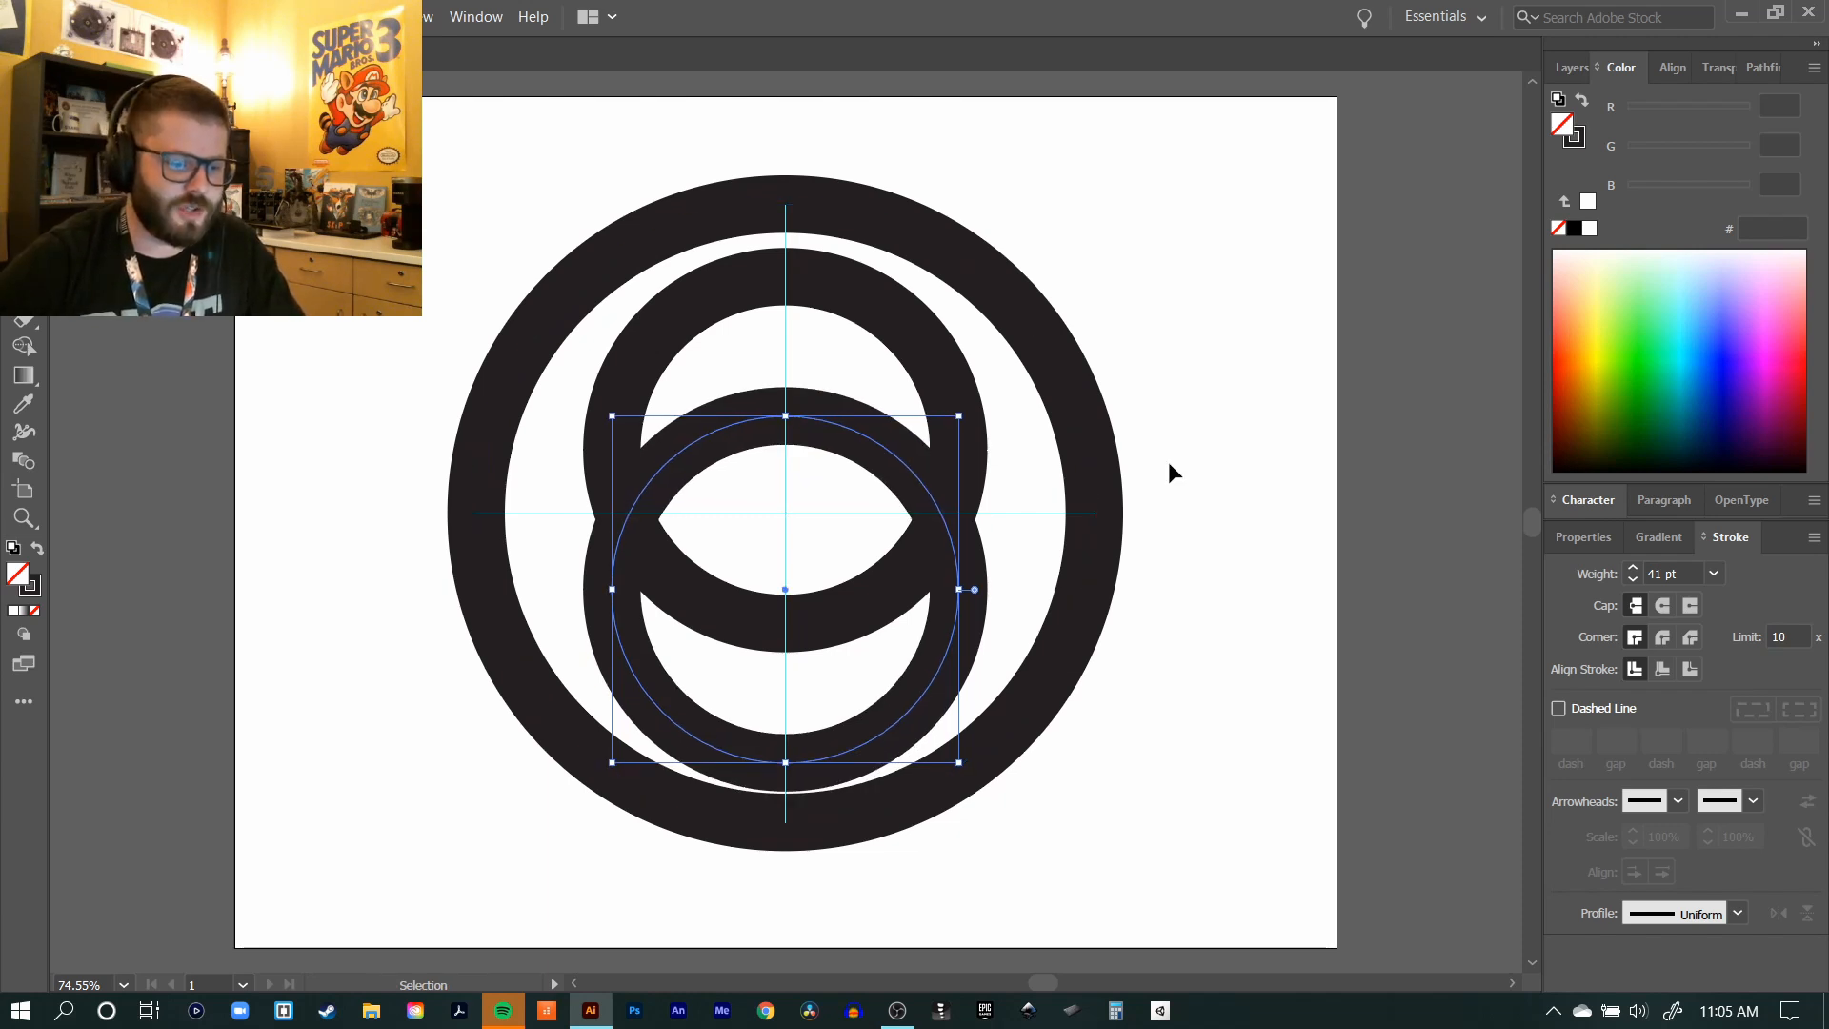
key("Up")
key("Up")
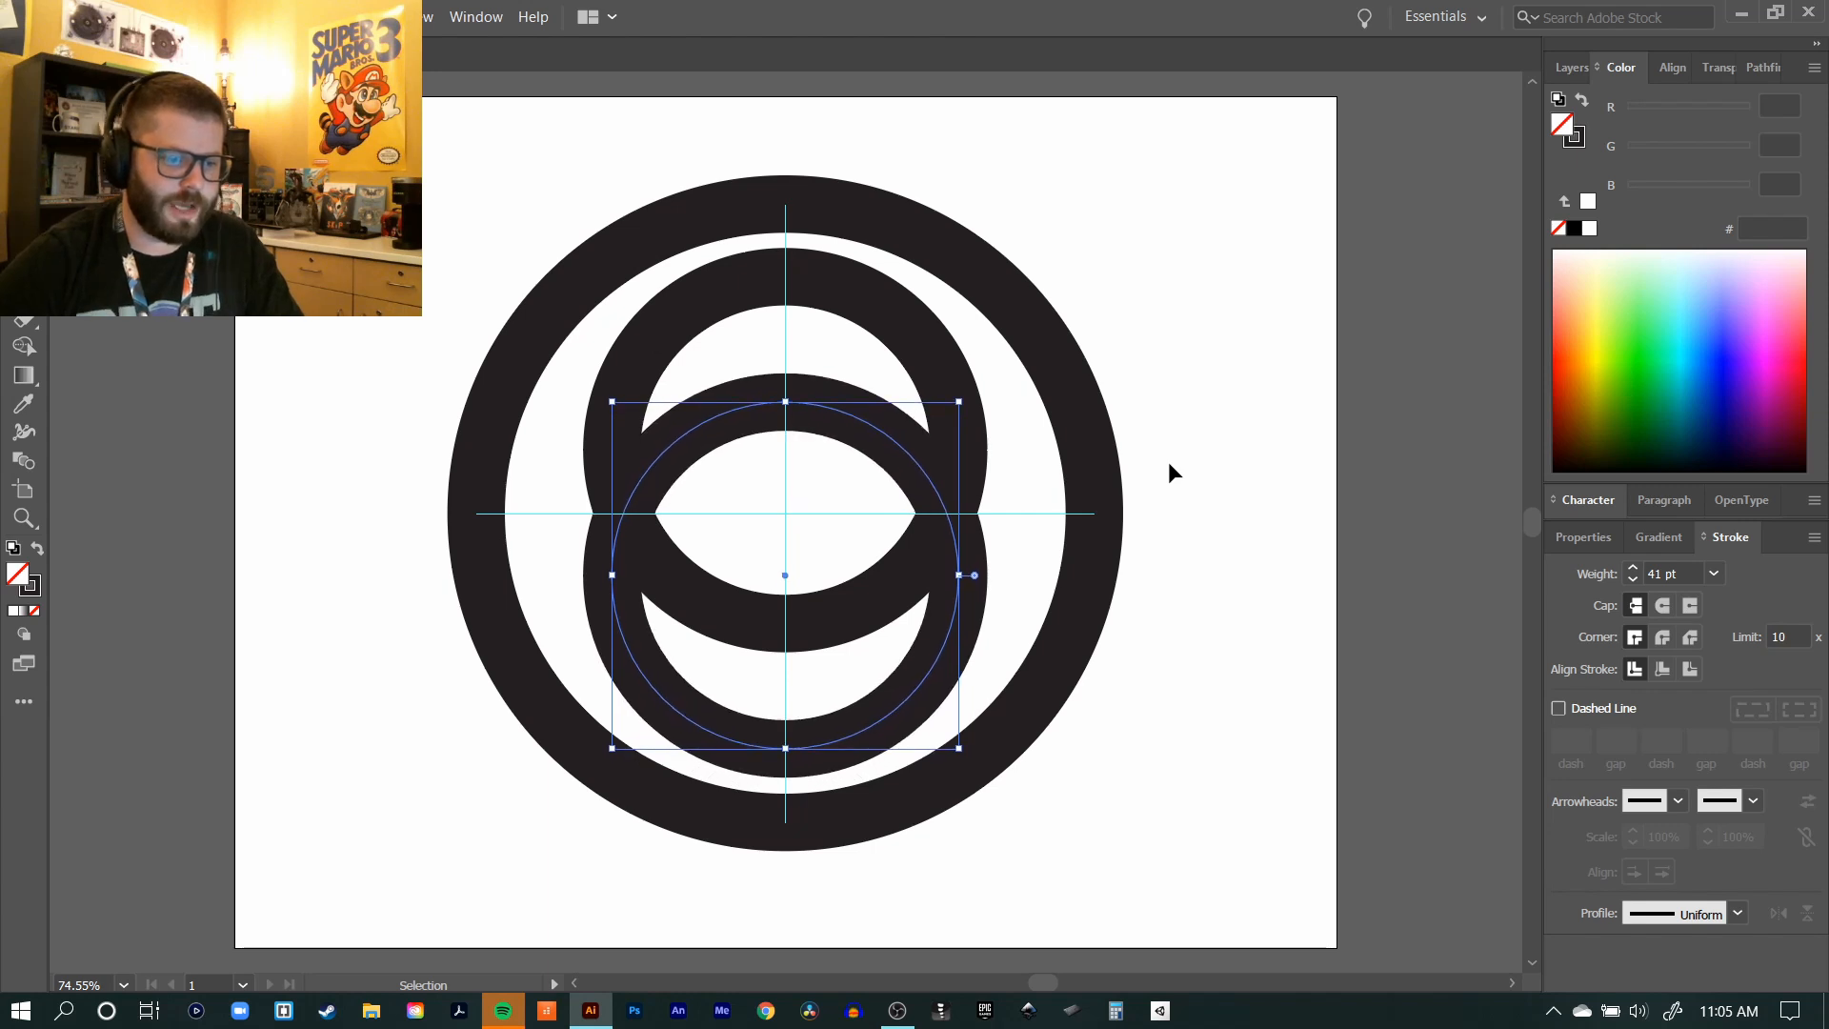
left_click(889, 319, "shift")
left_click(1138, 291)
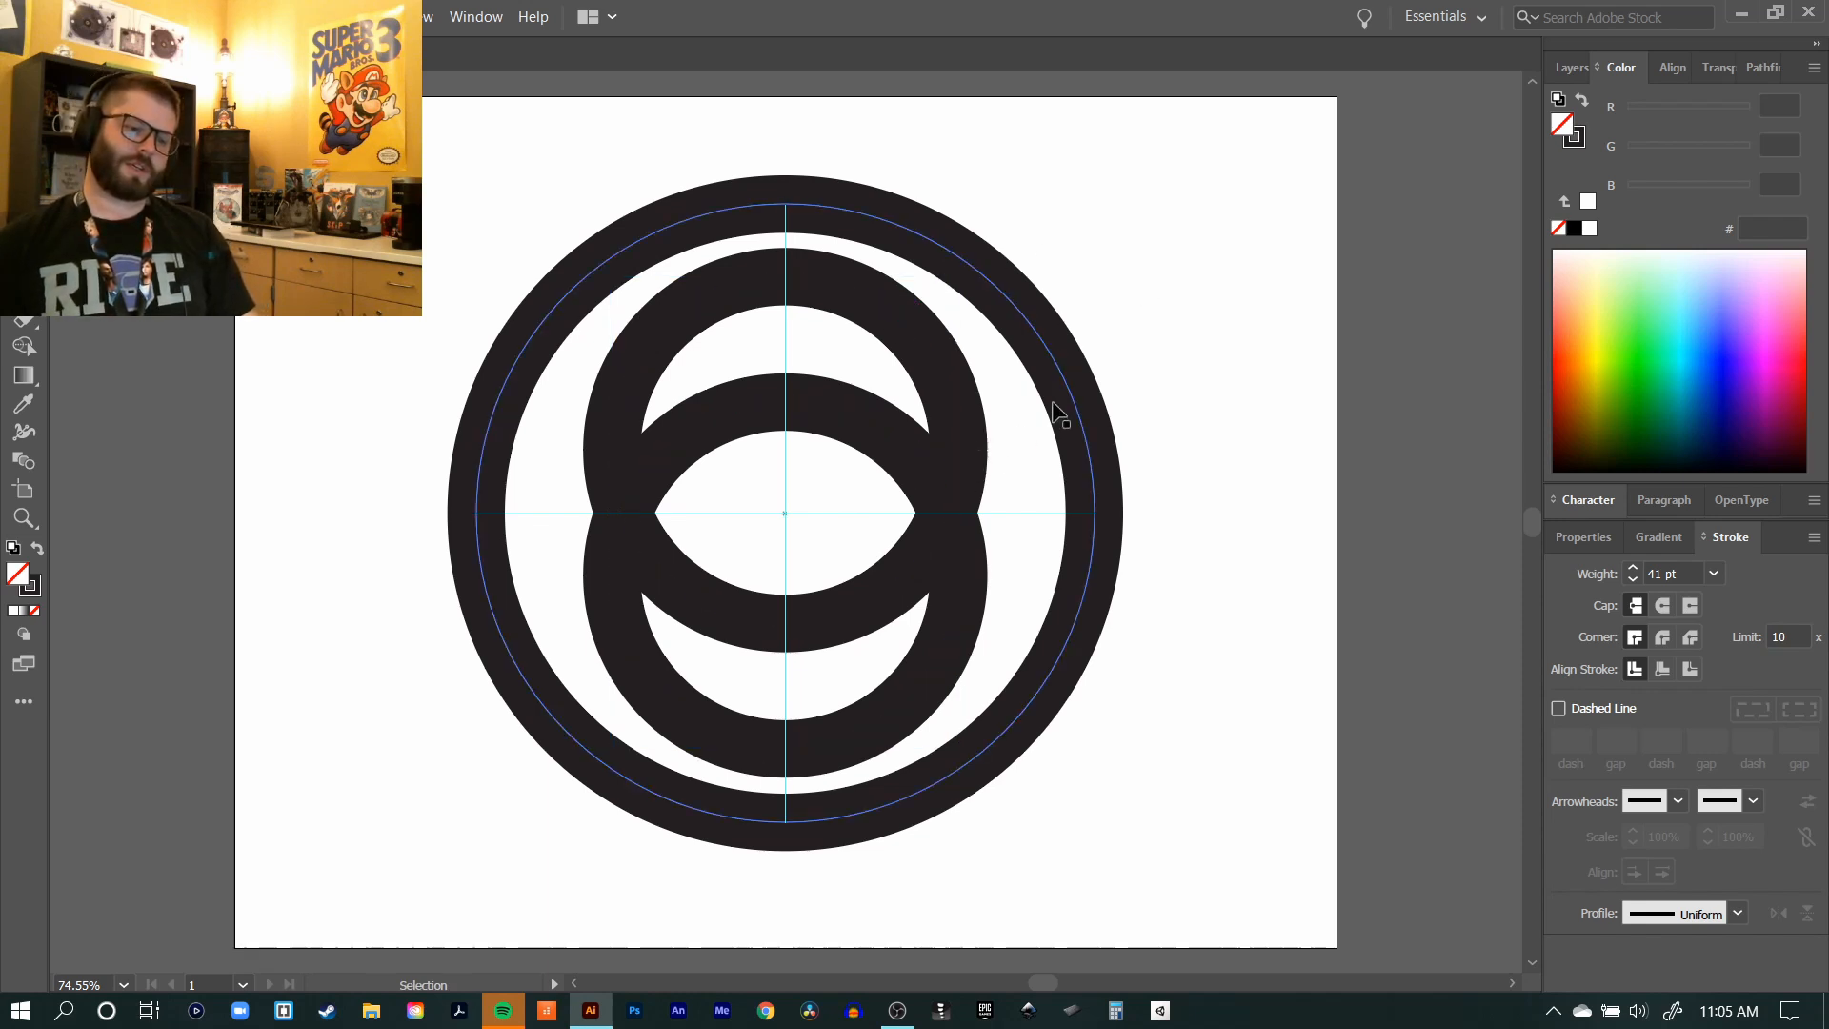
Step: Delete the lower inner circle's left anchor point and the upper inner circle's right anchor point to leave two opposing half circles
left_click(864, 430)
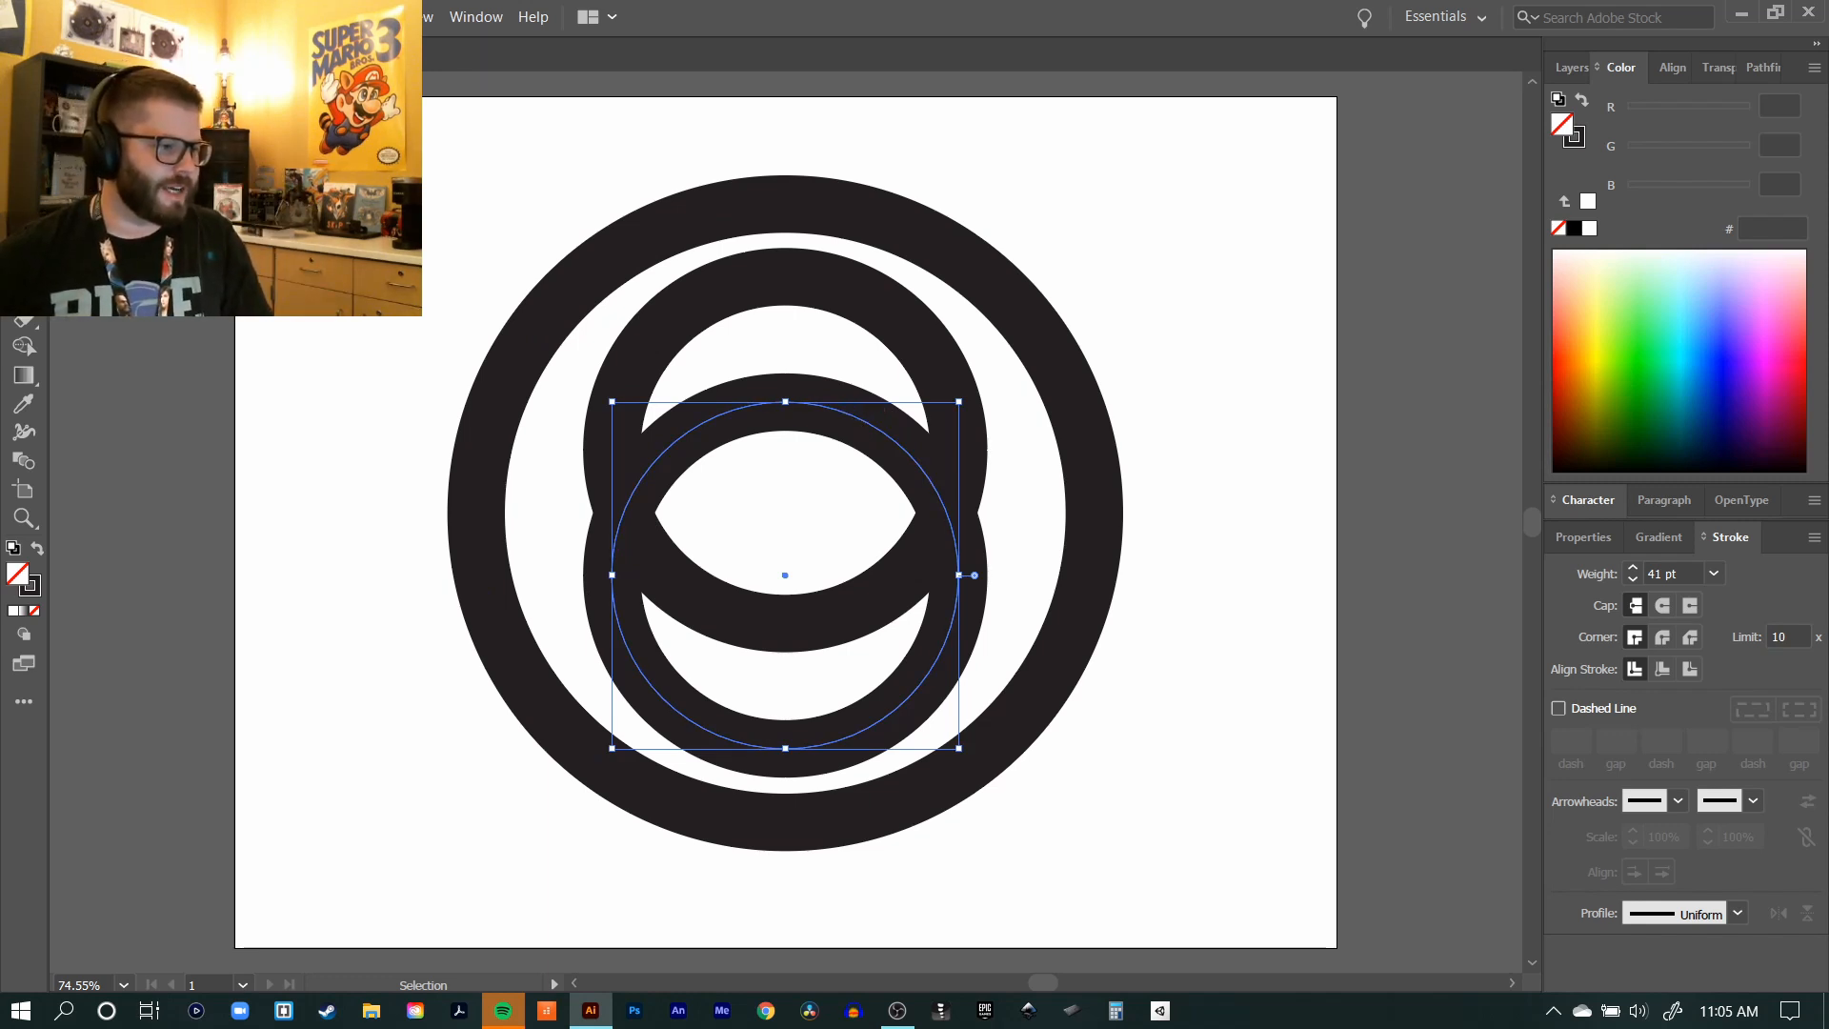
key("a")
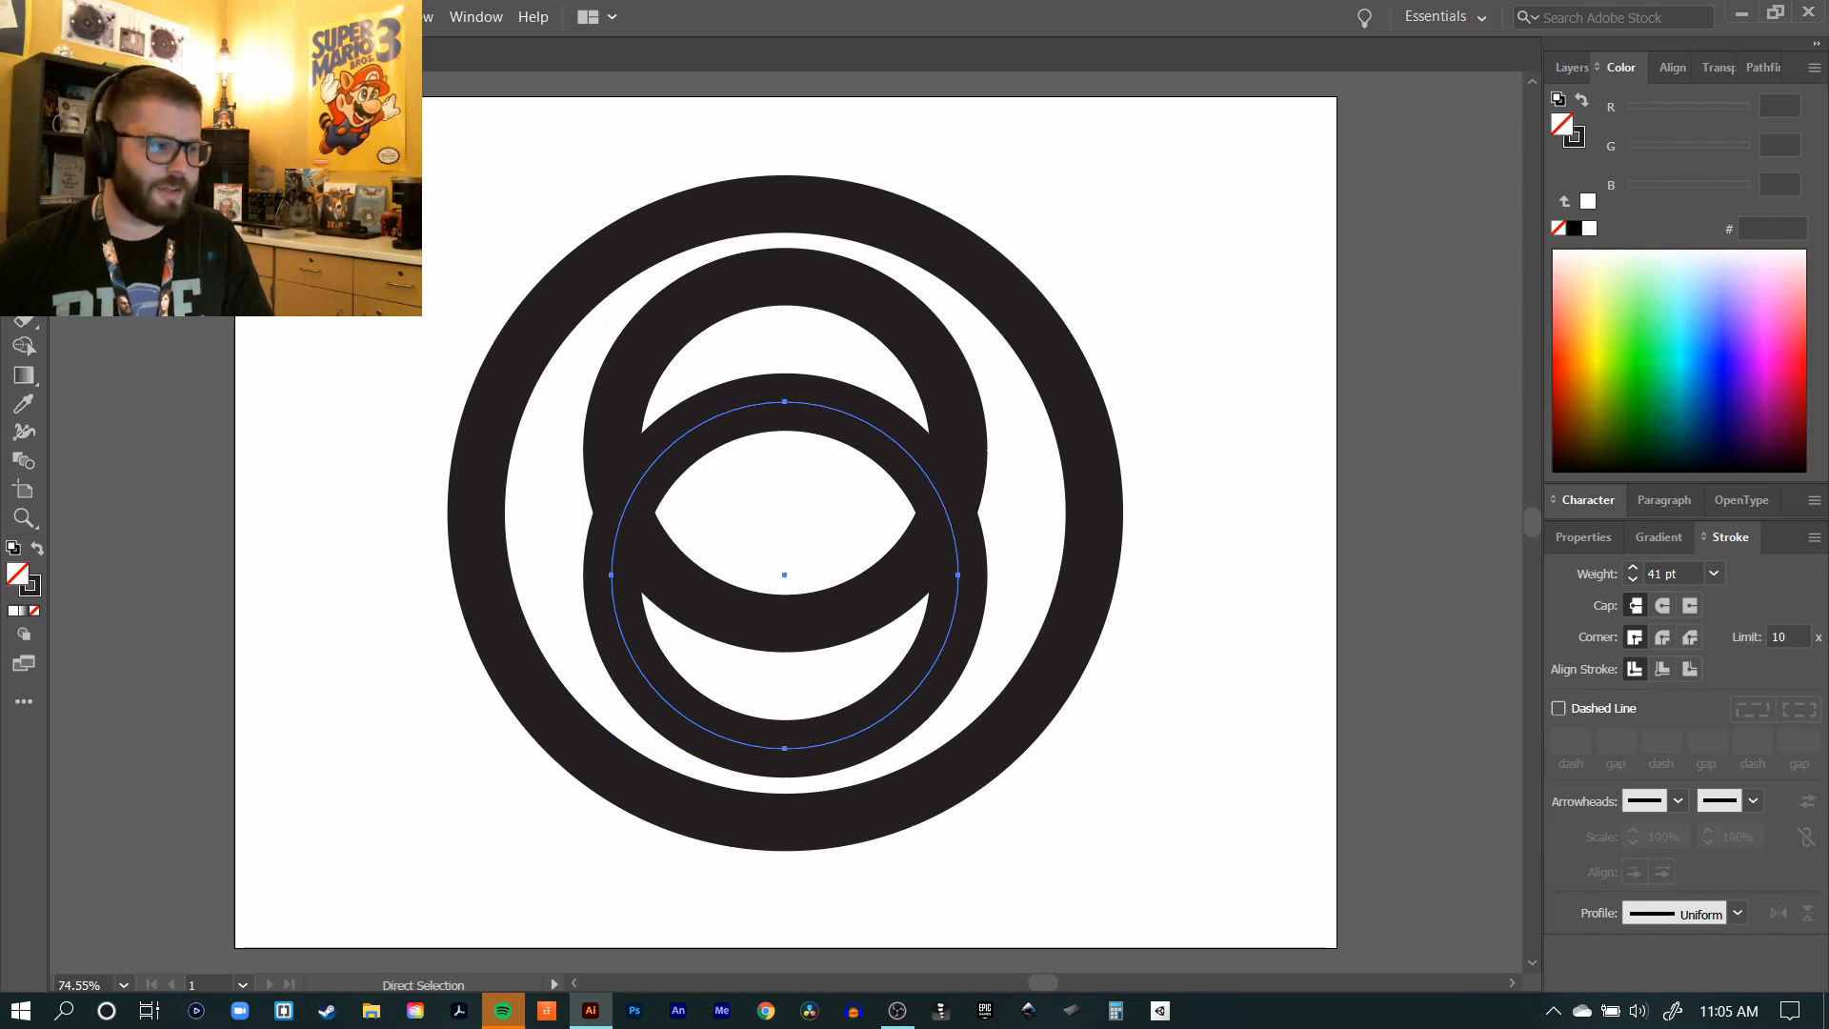
left_click(612, 576)
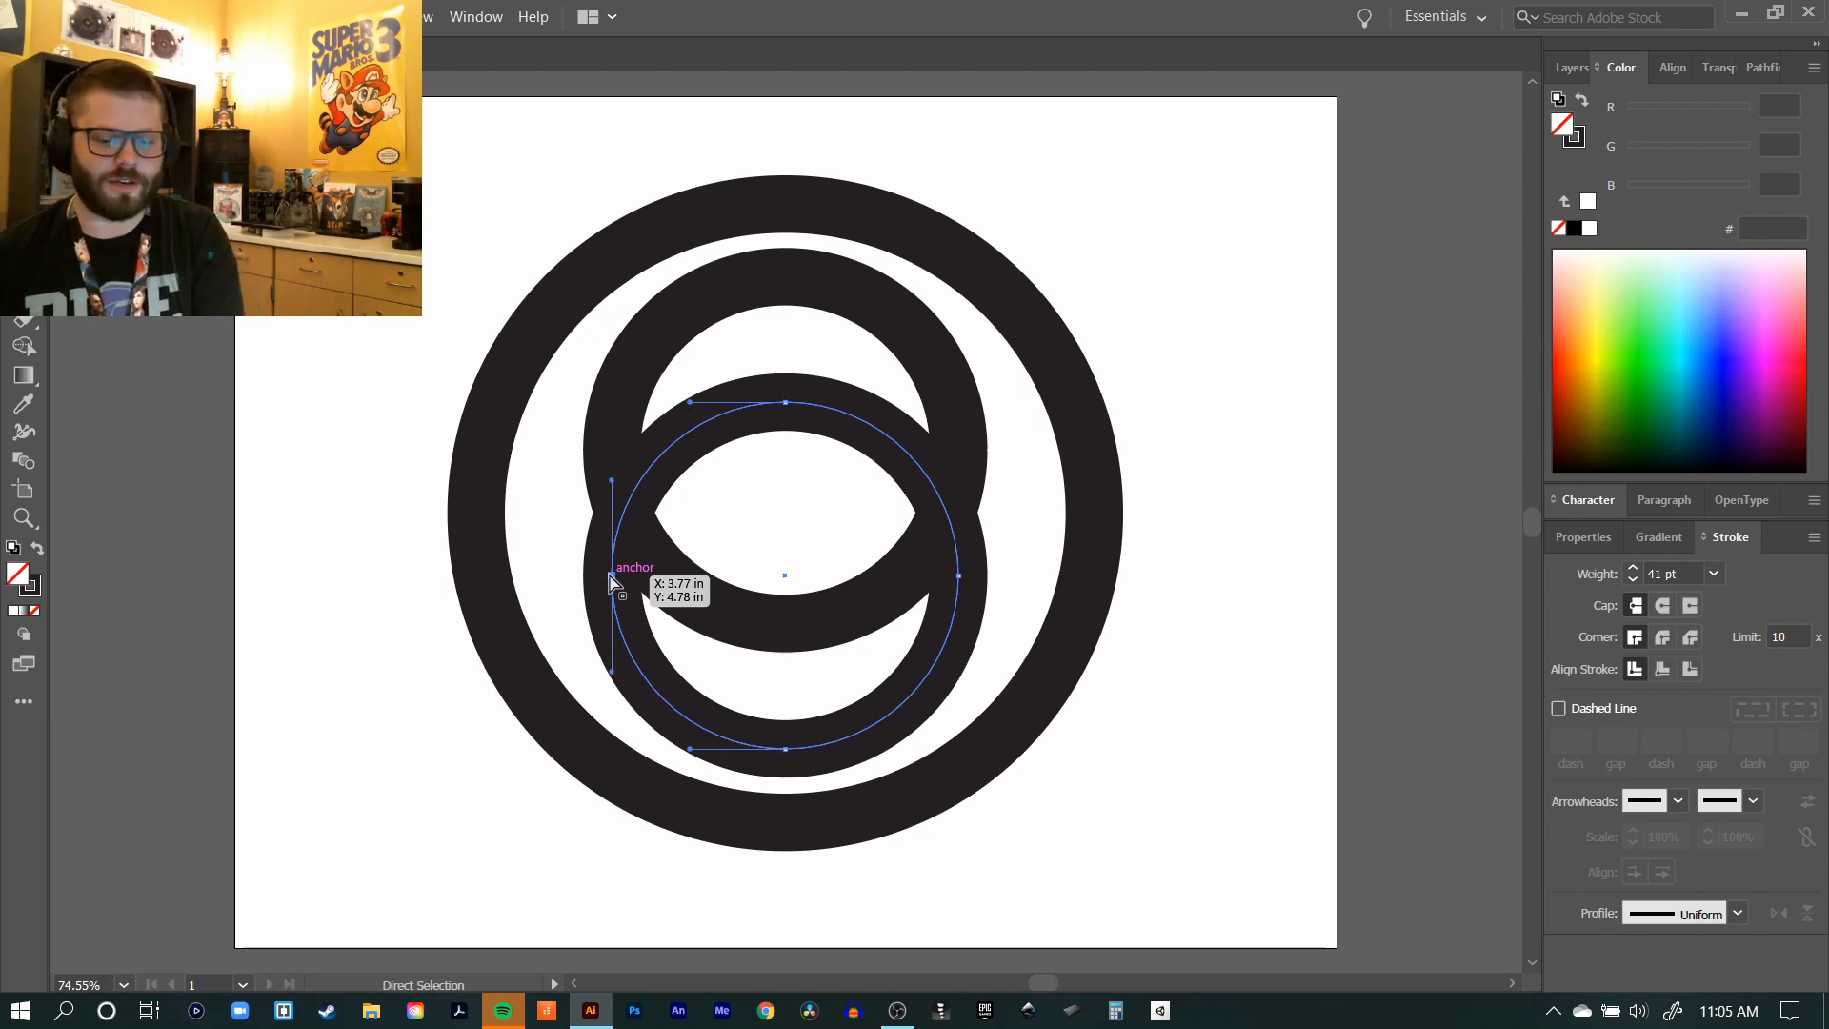
key("Delete")
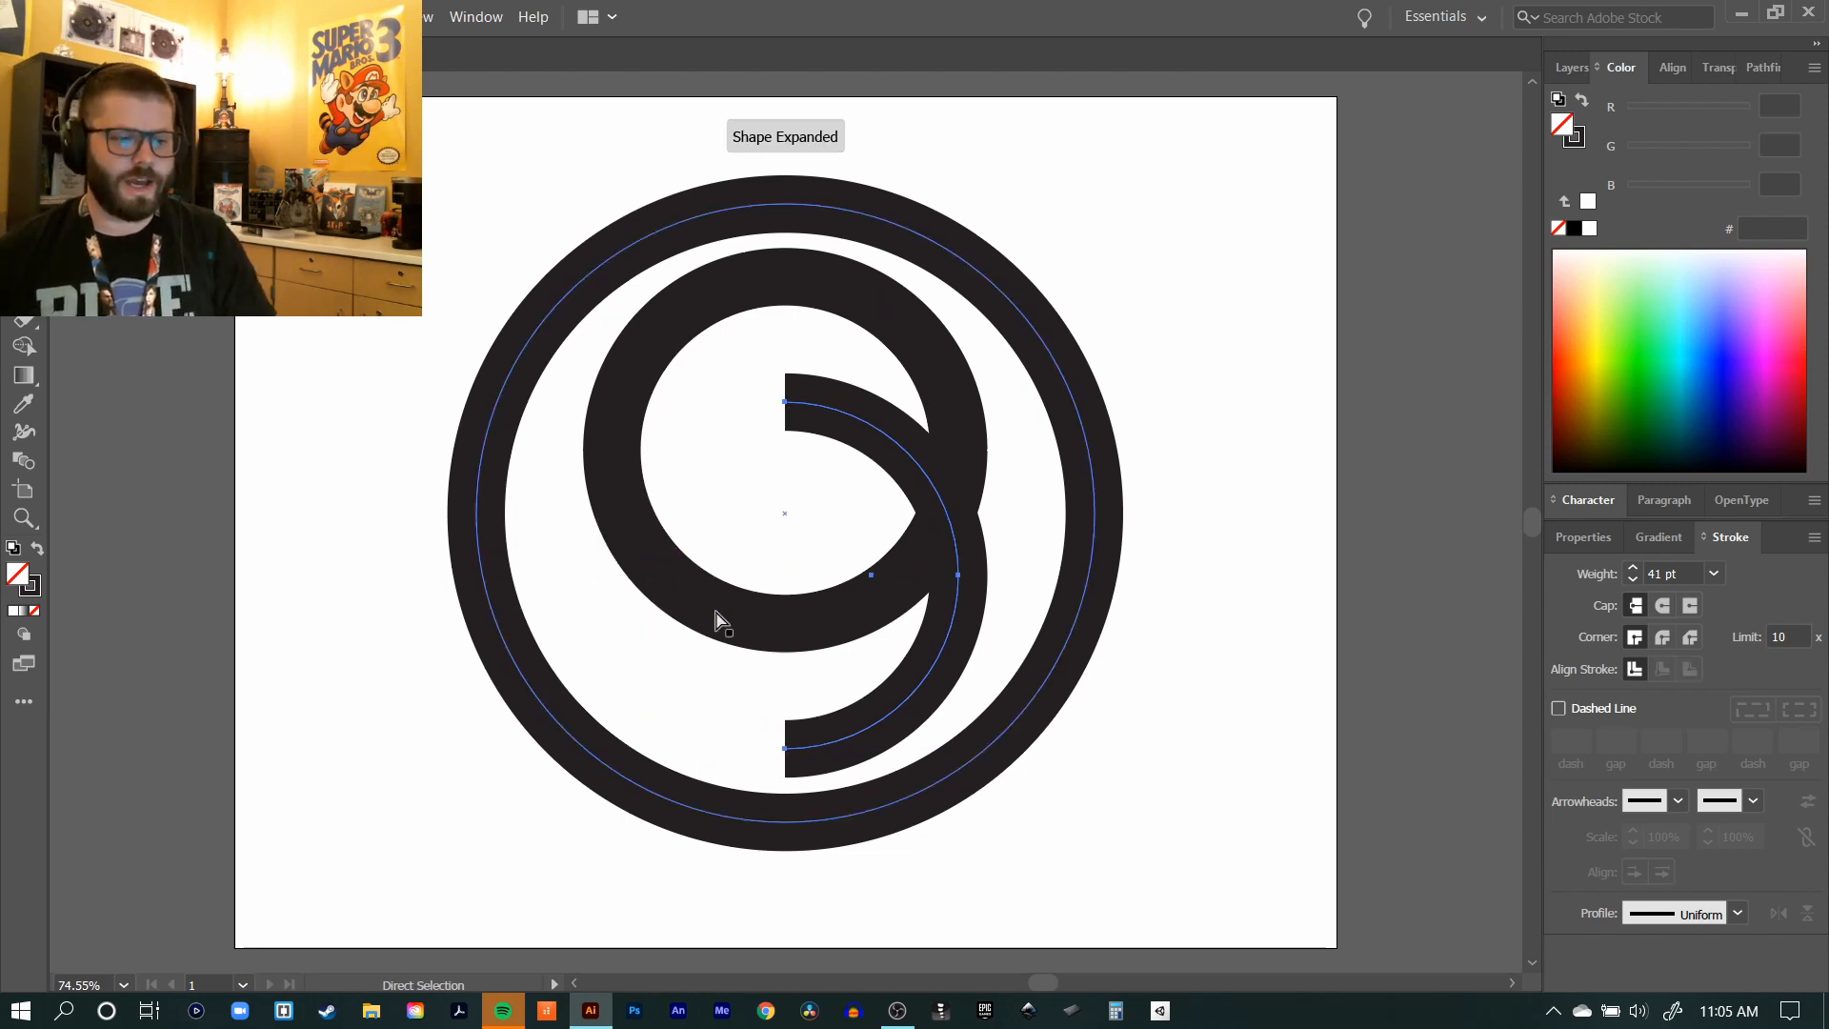
left_click(719, 614)
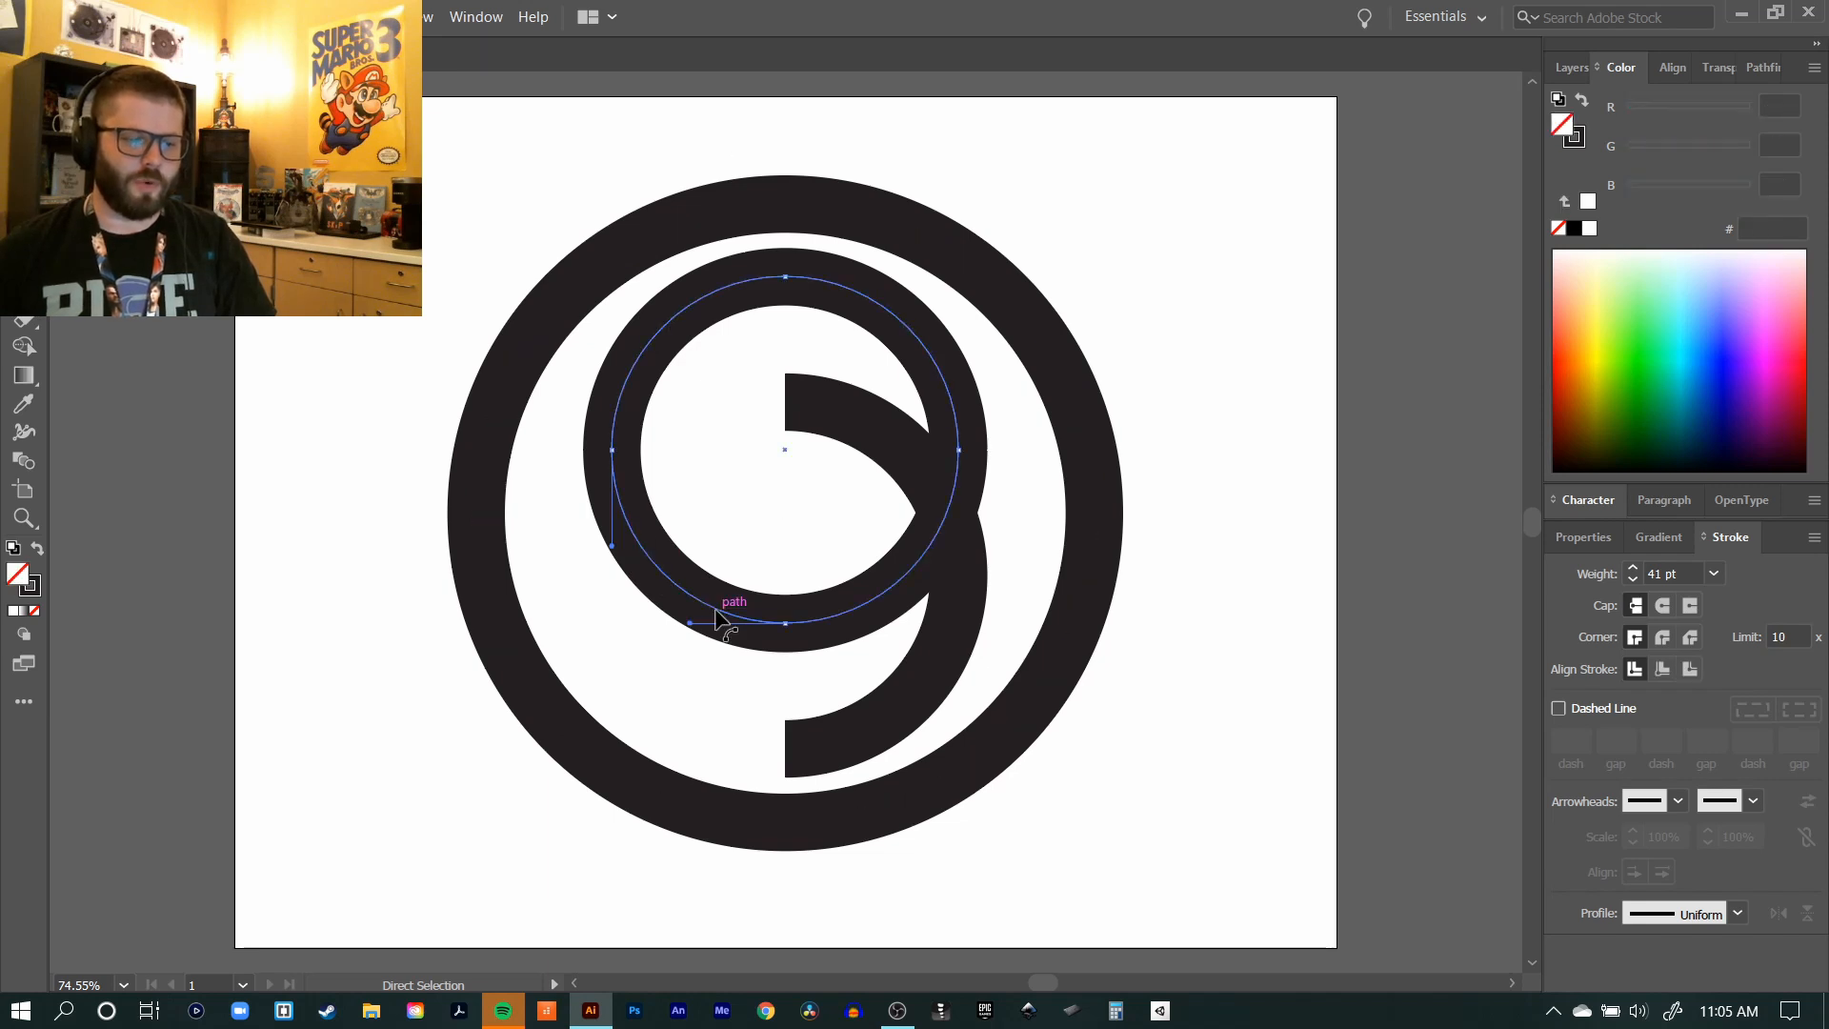
left_click(959, 451)
key("Delete")
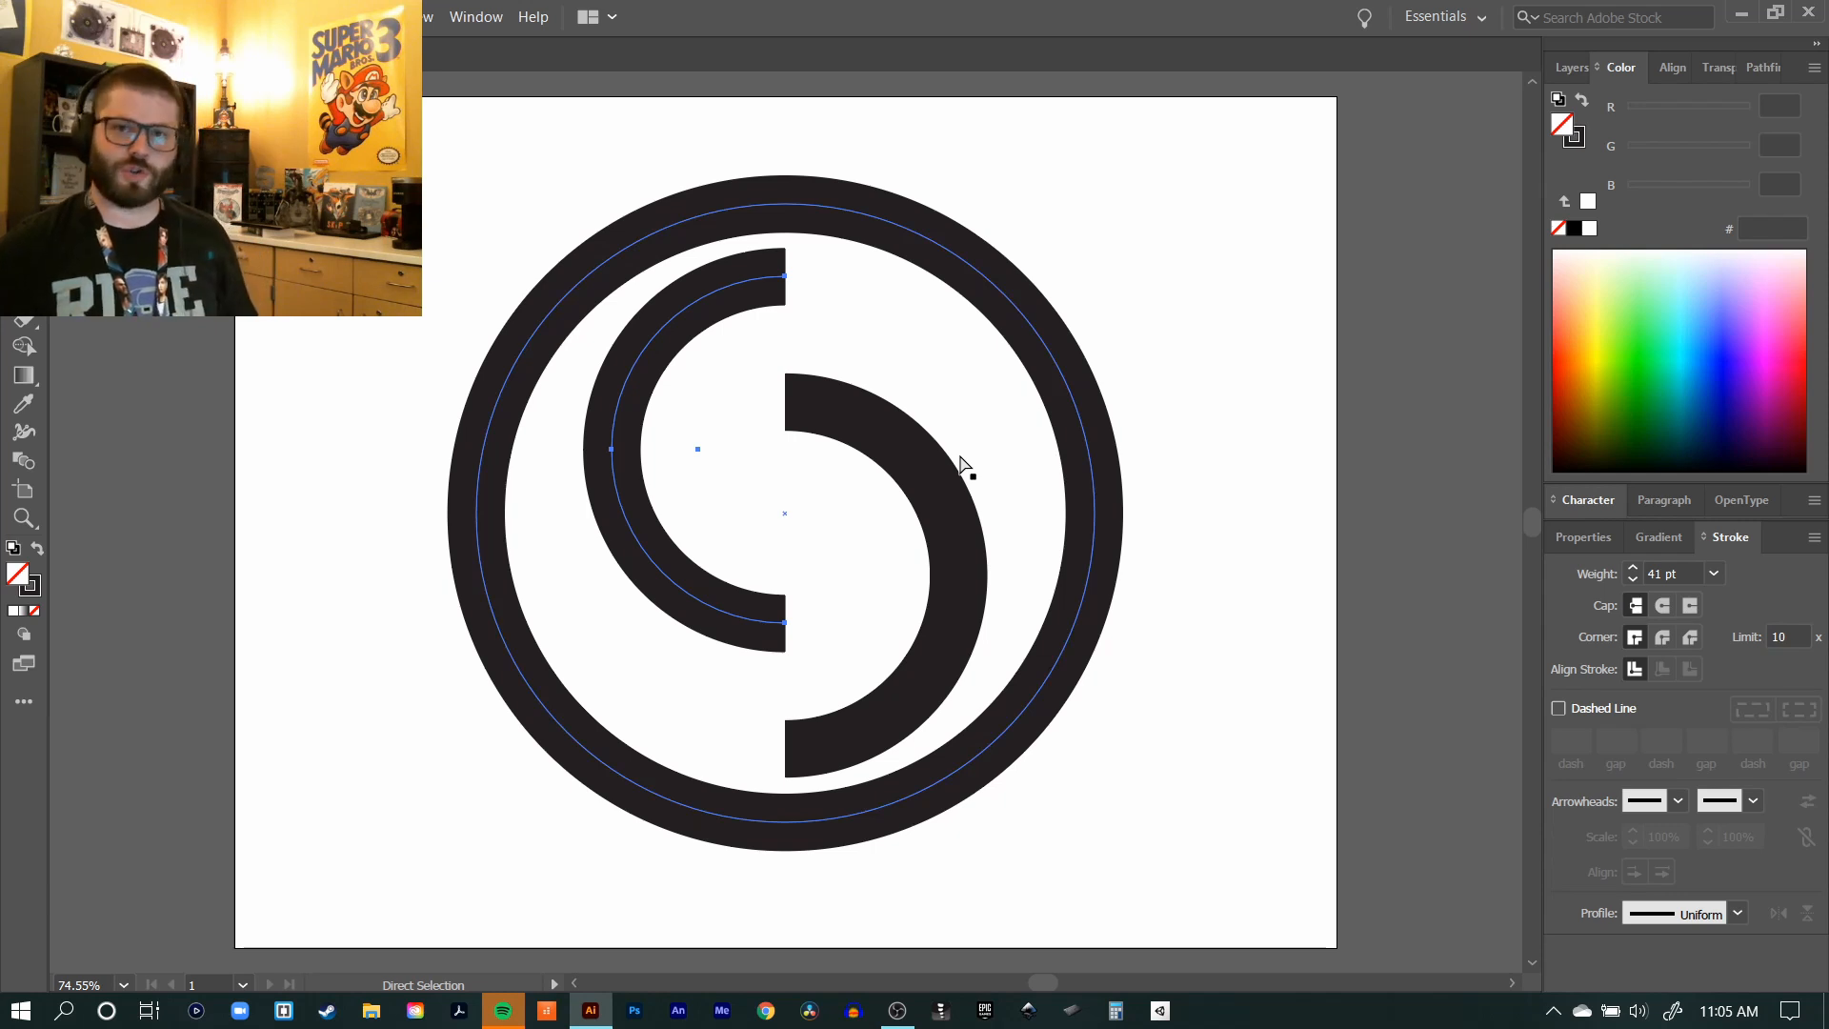
Step: Remove the white fill from the outer ring and deselect it
key("v")
left_click(816, 334)
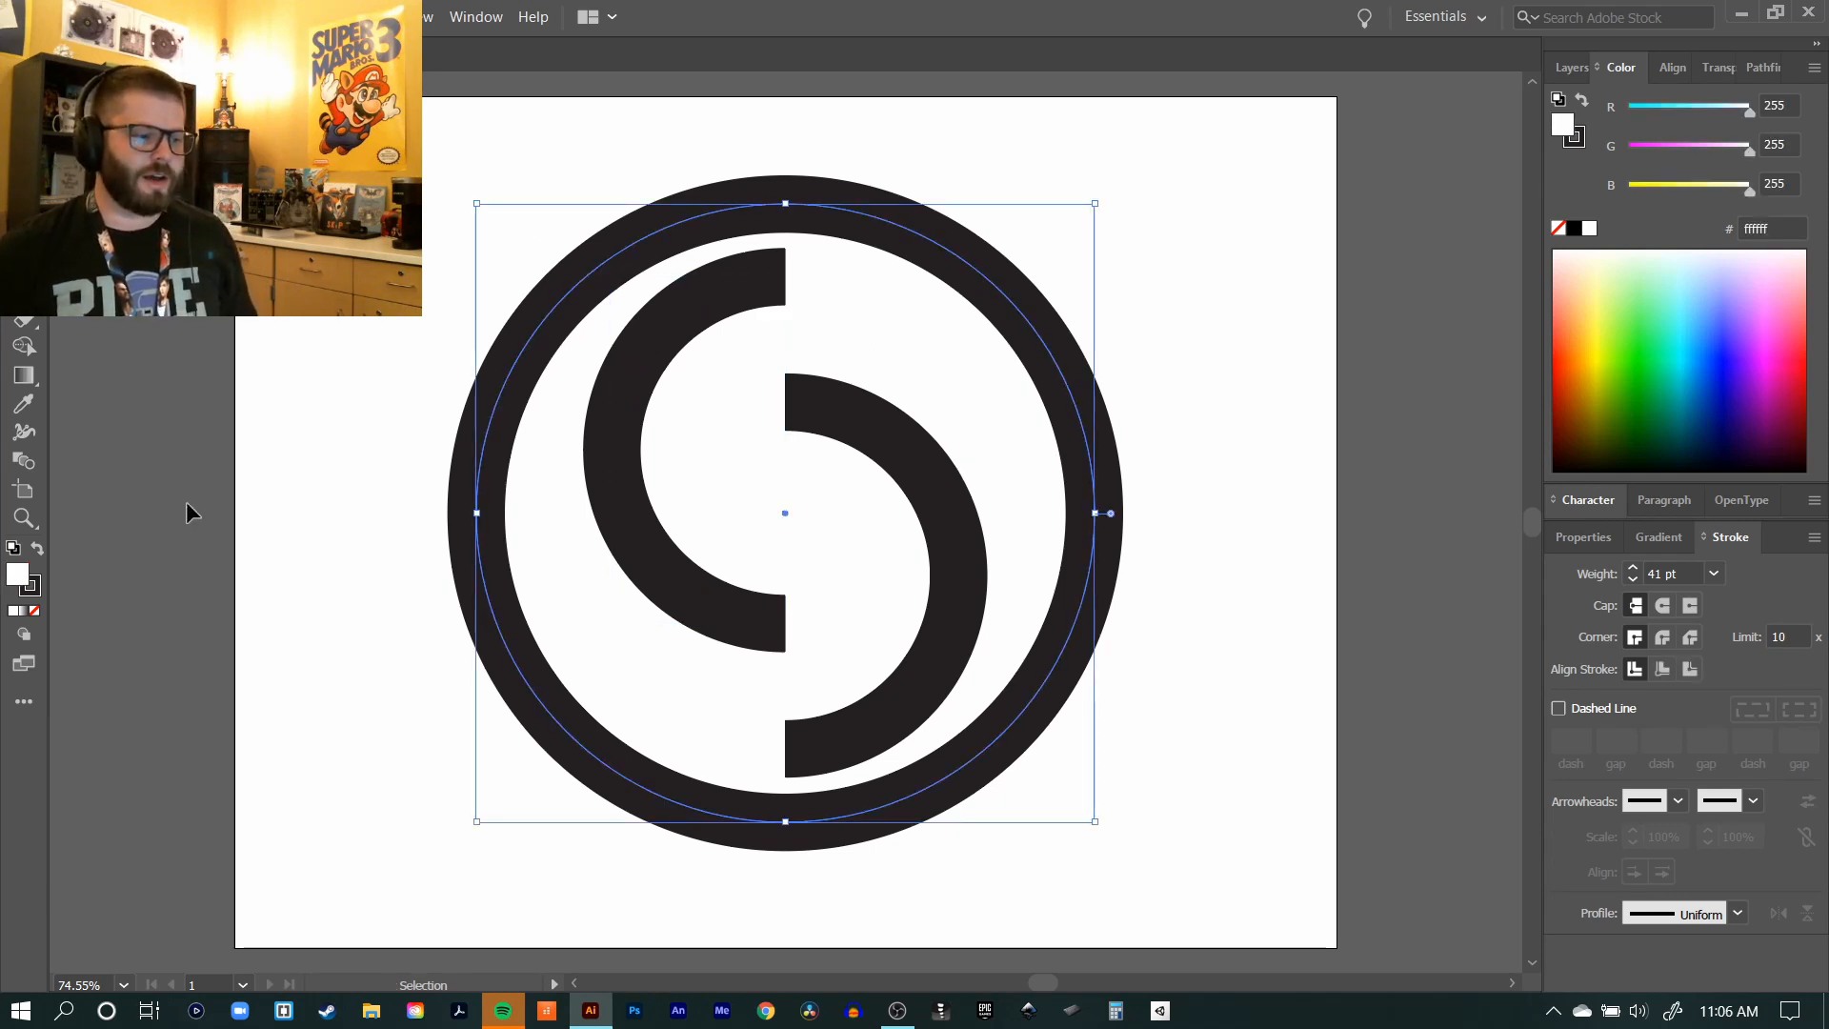
left_click(35, 609)
left_click(179, 578)
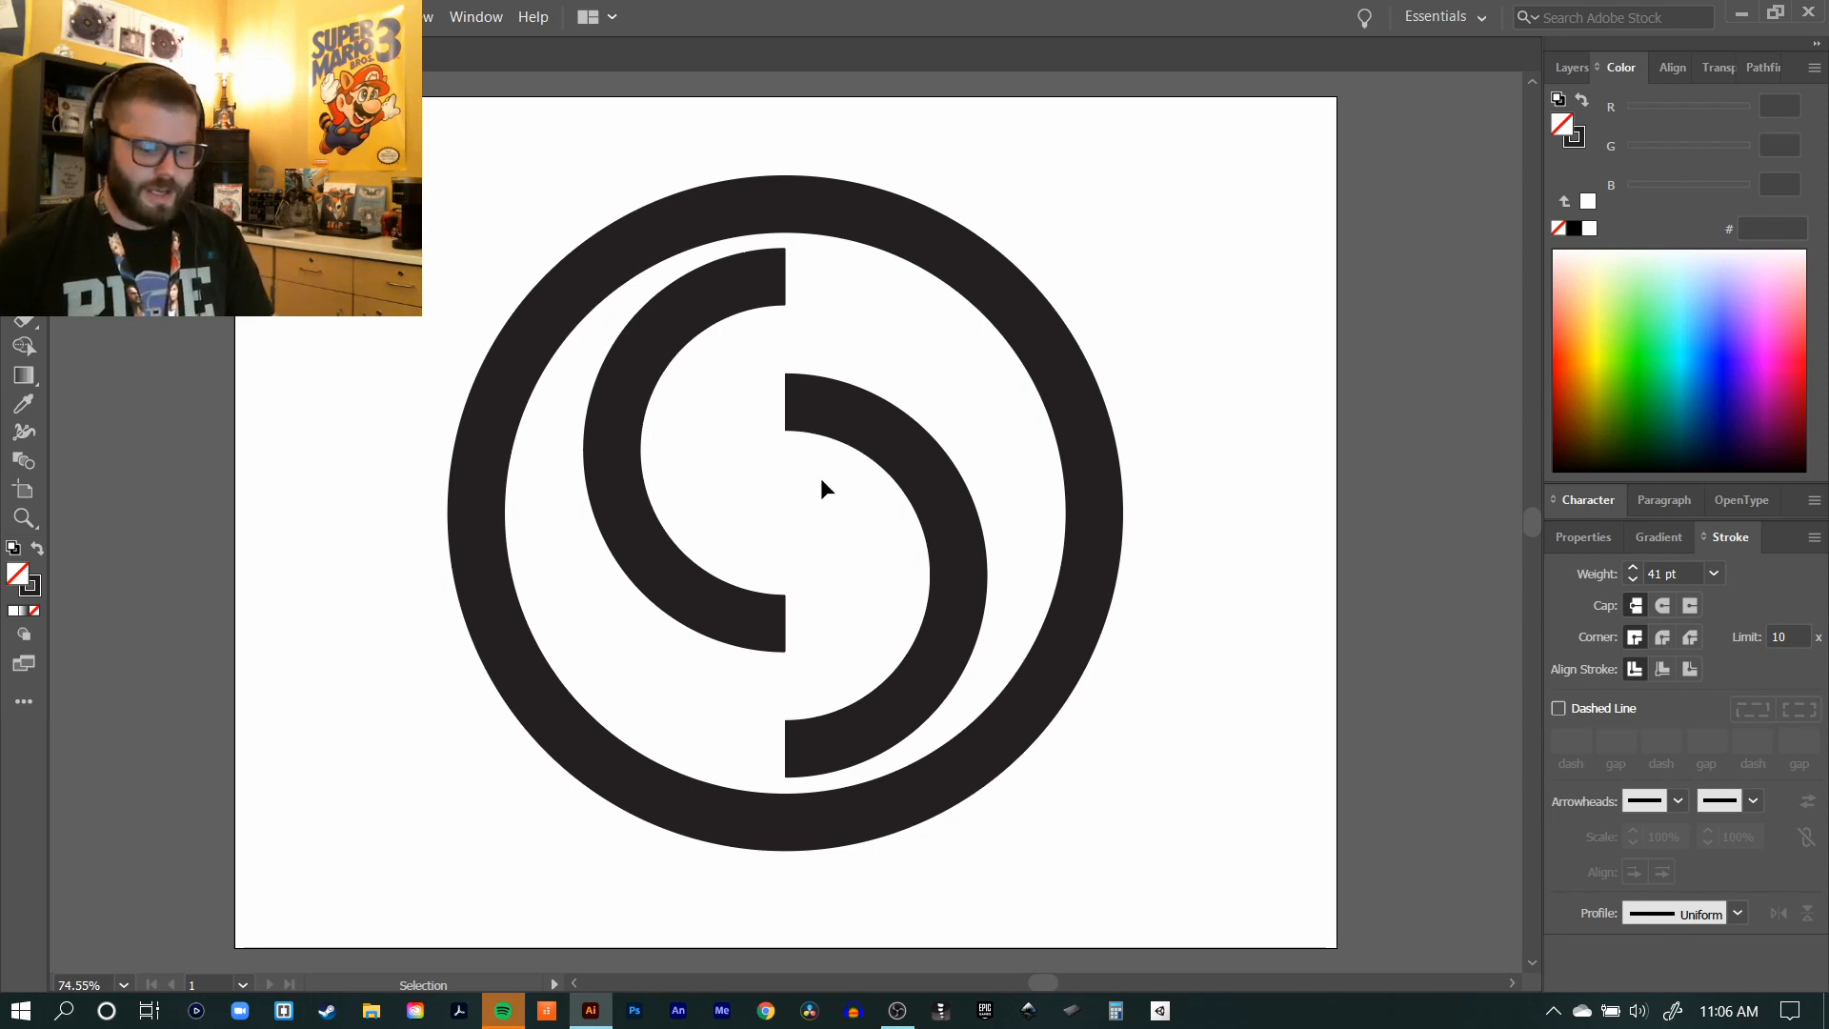
left_click(898, 456)
left_click(619, 471)
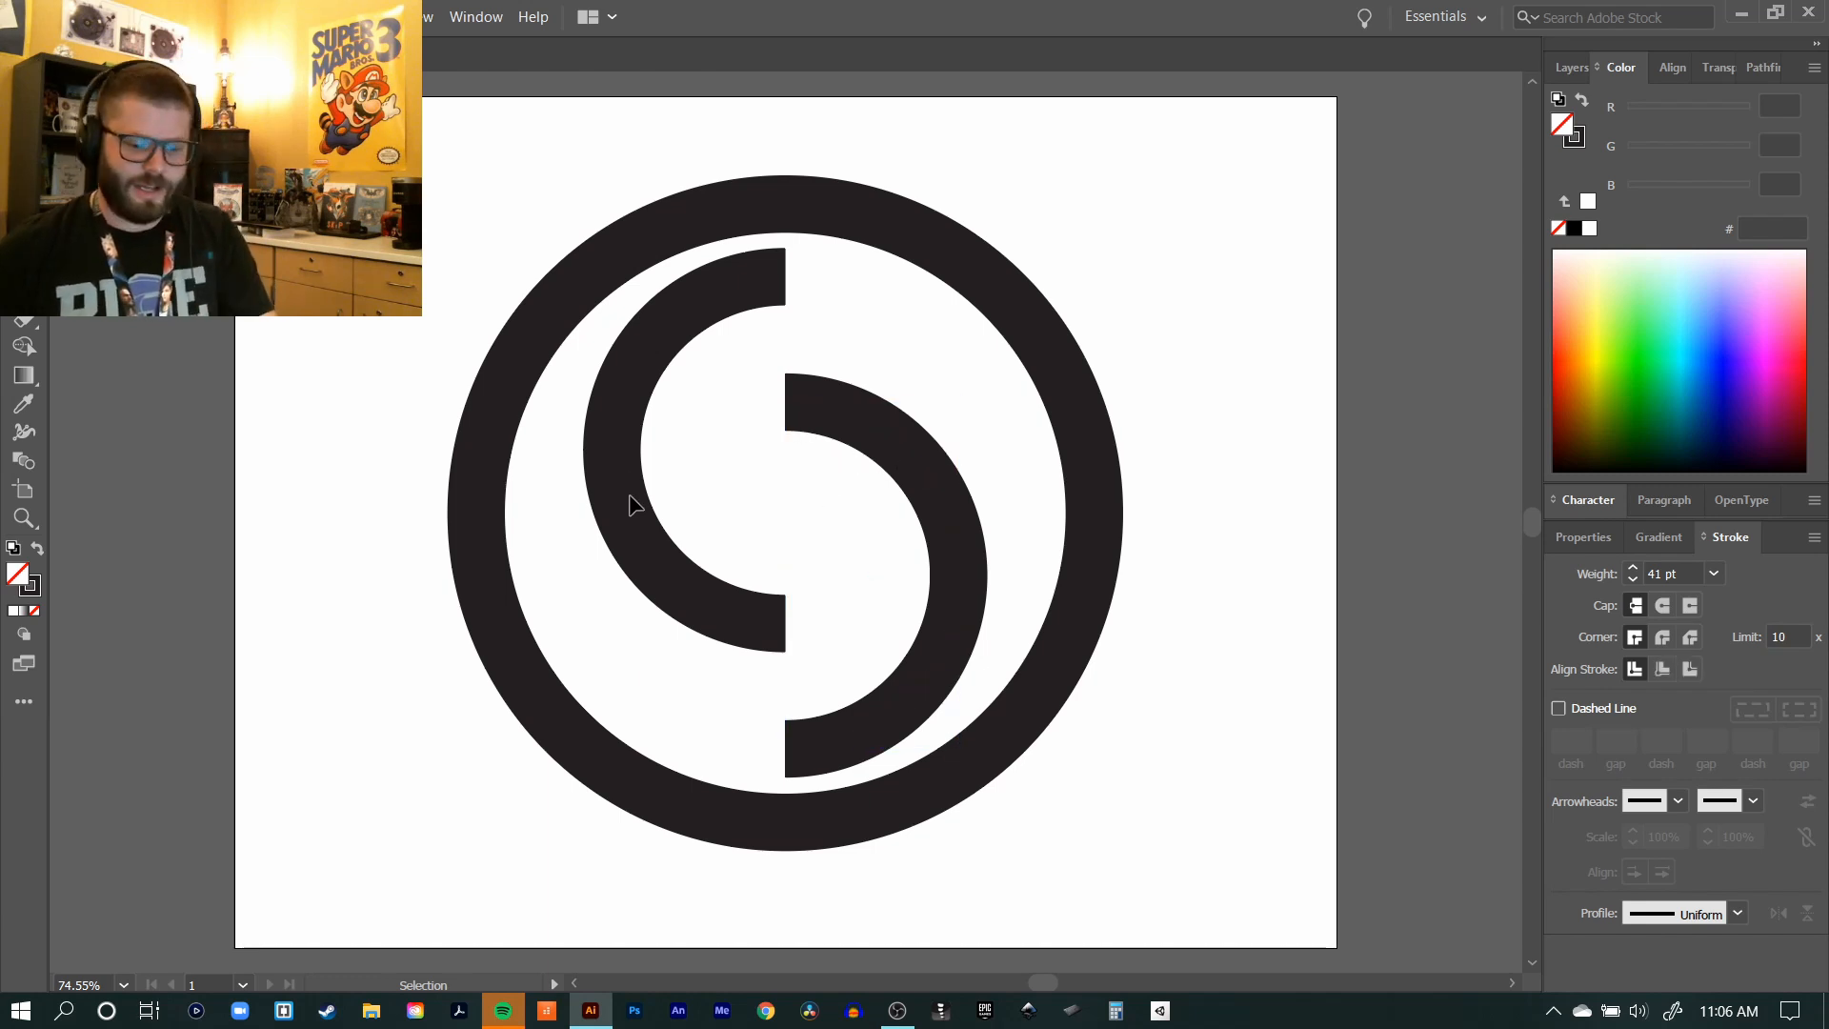
Step: Try out the Pen tool by drawing a looping curved practice path over the ring's right side, and delete it
key("p")
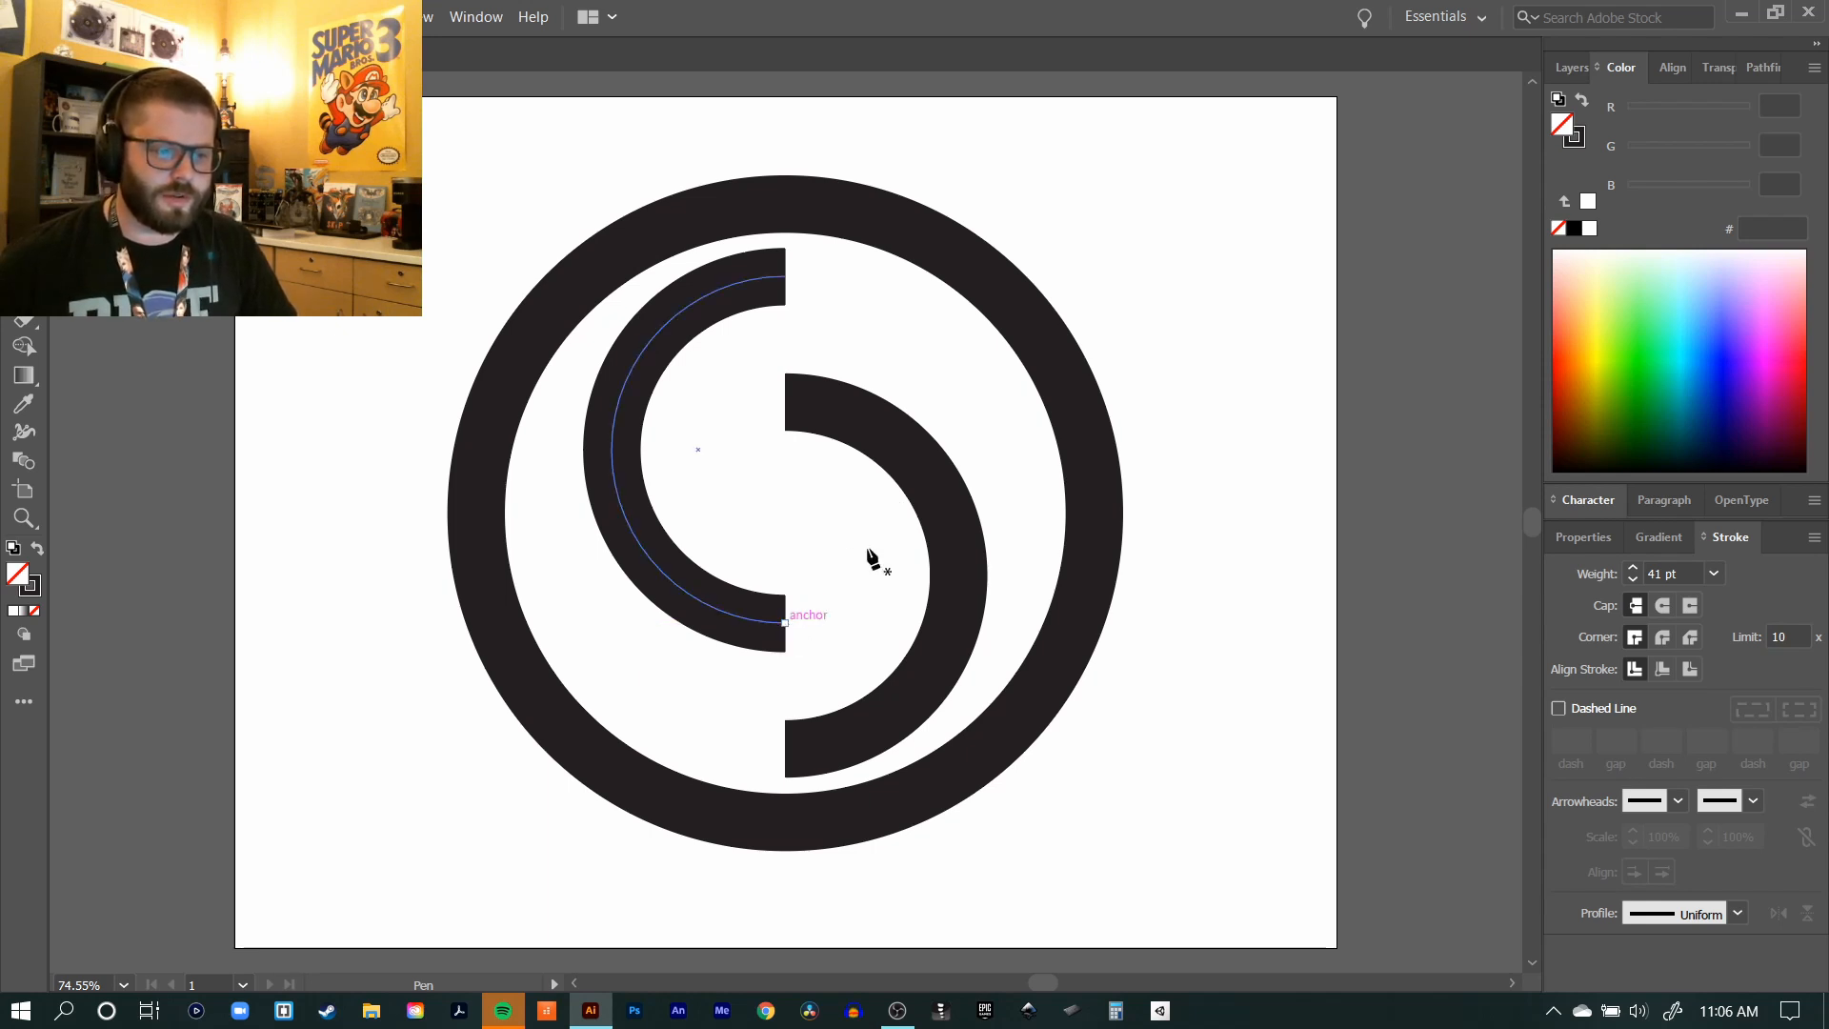
left_click(1134, 191)
left_click_drag(1272, 293, 1188, 384)
left_click_drag(1184, 487, 1294, 558)
left_click_drag(1348, 659, 1175, 722)
left_click_drag(1199, 855, 1172, 567)
left_click_drag(1372, 424, 1420, 277)
left_click_drag(1133, 320, 1040, 328)
left_click_drag(1174, 179, 1415, 141)
left_click_drag(1237, 220, 1114, 218)
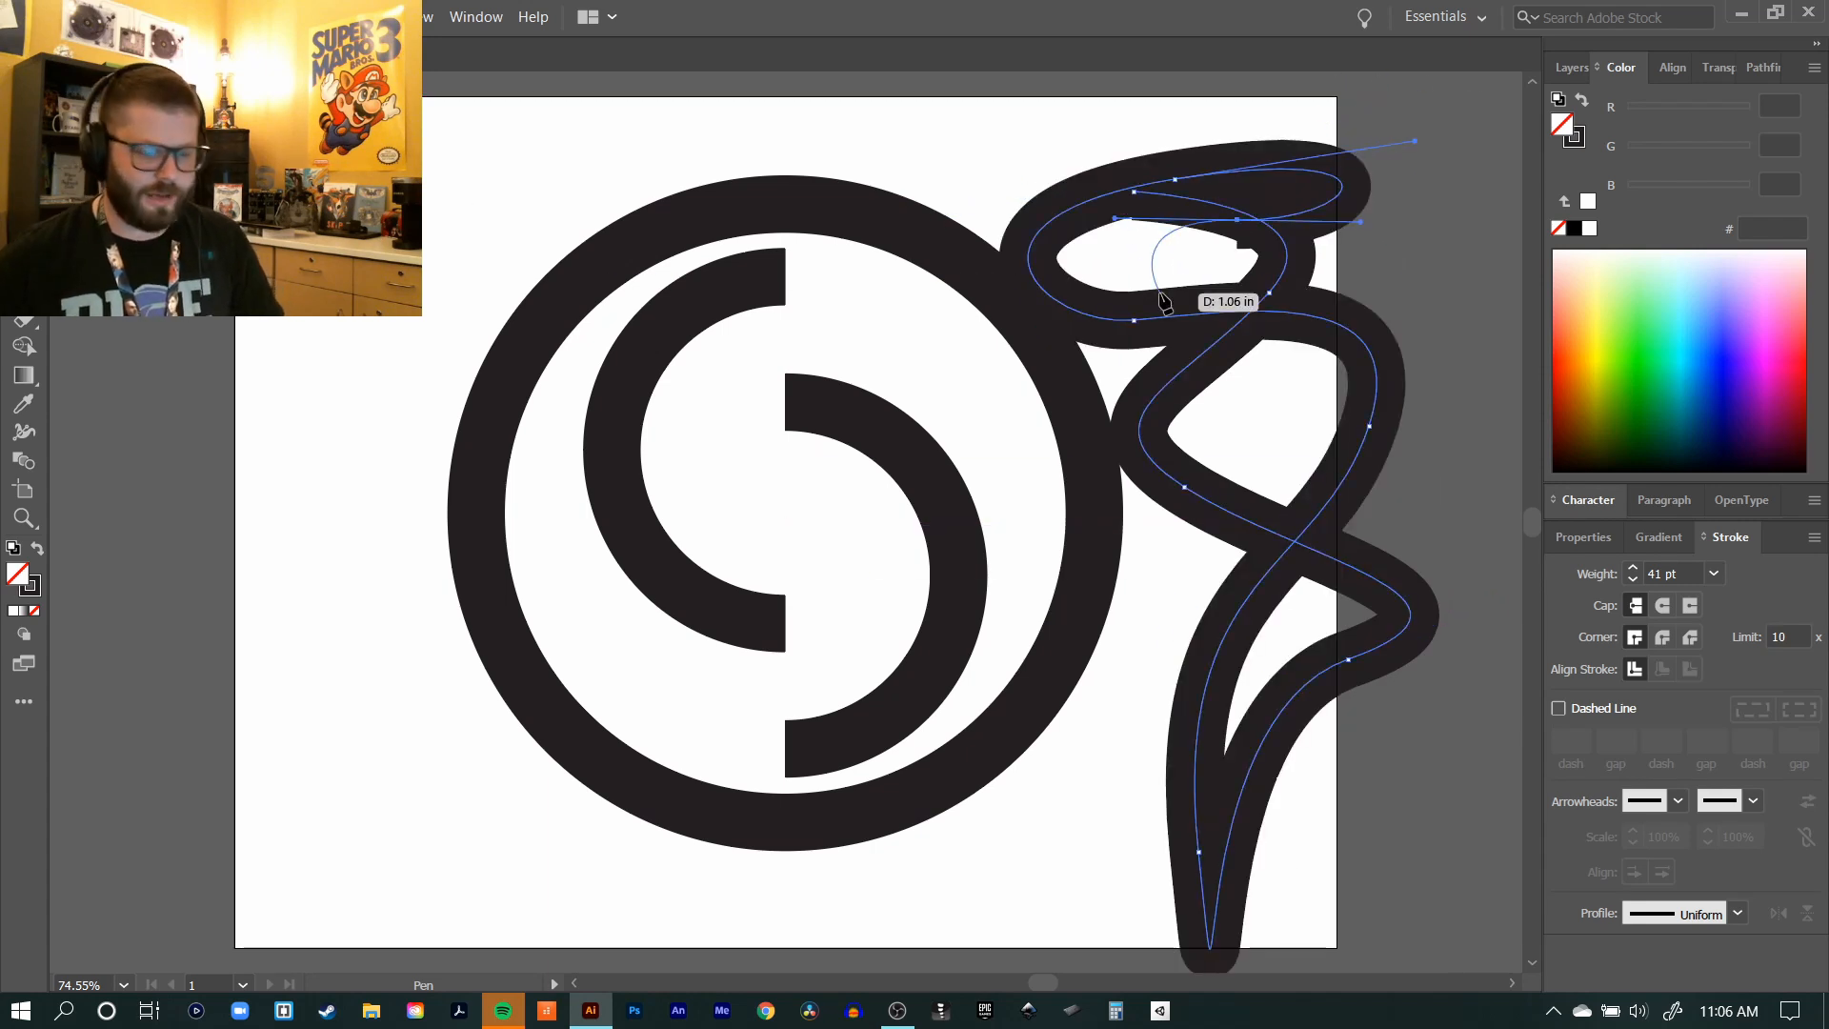
key("Delete")
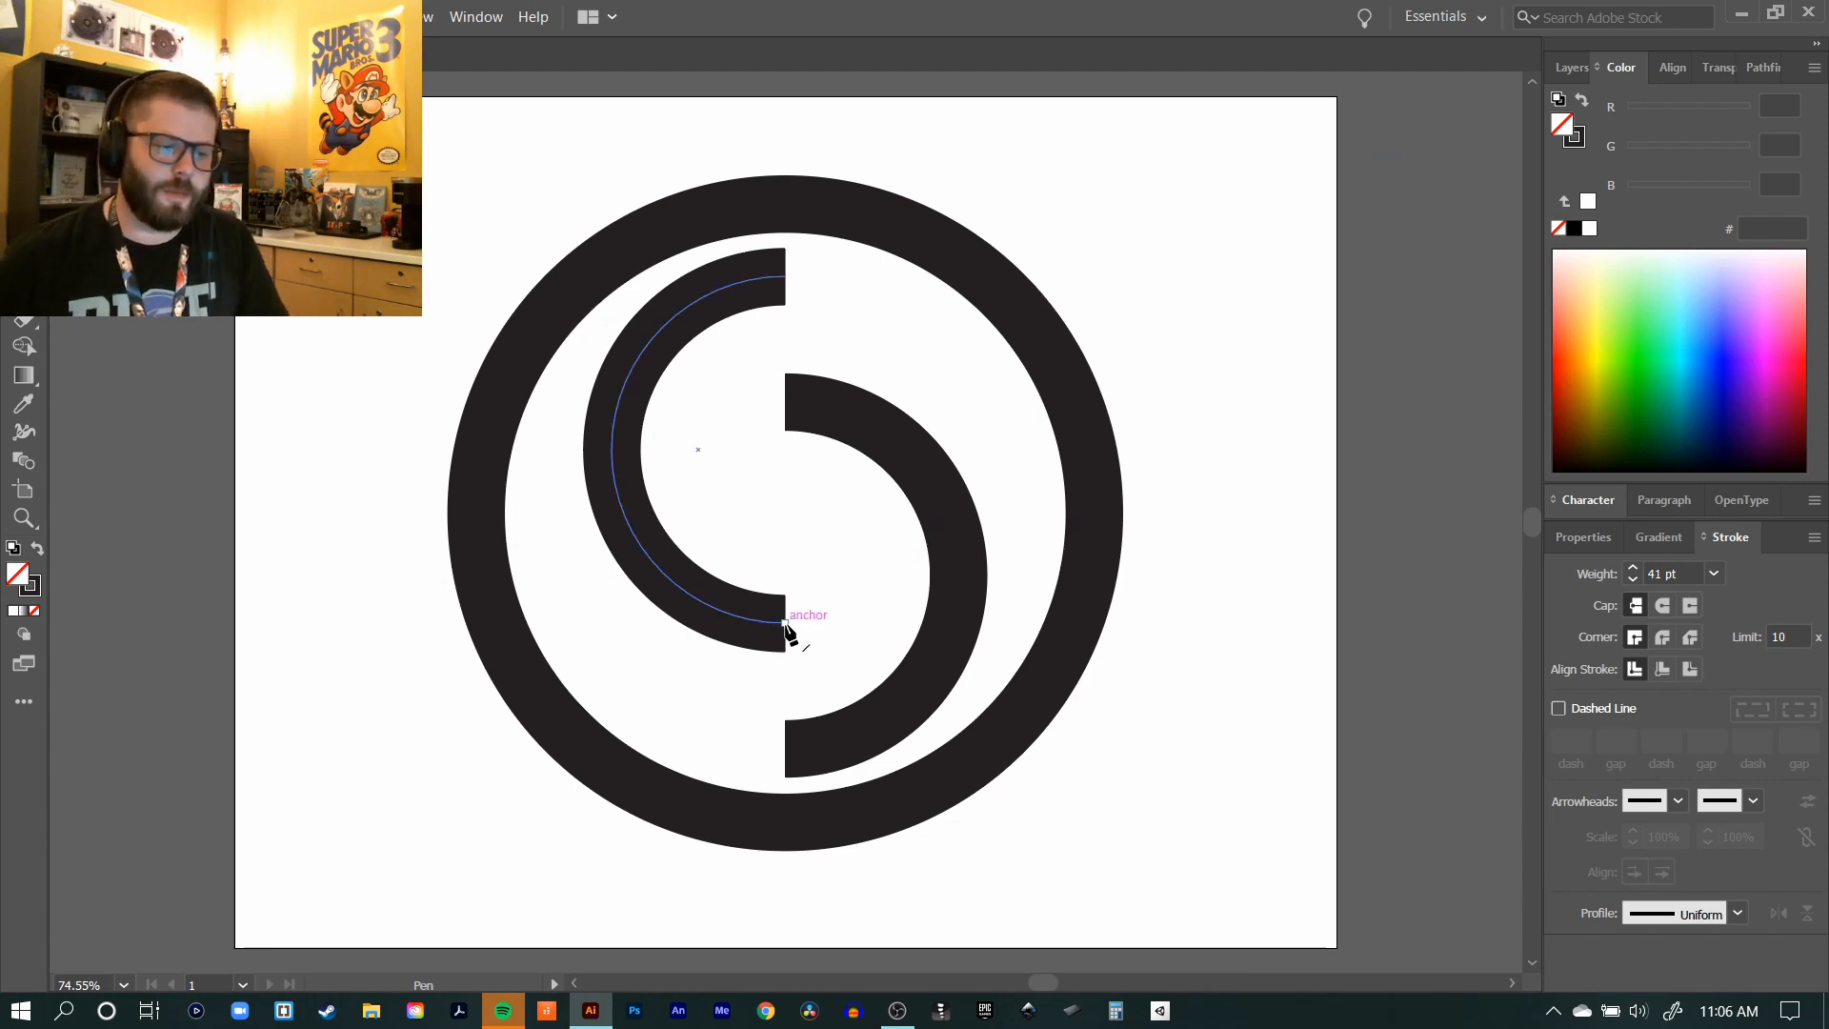
Step: Connect the left arc's lower end to the right arc's upper end with a straight vertical Pen segment and deselect
left_click(785, 623)
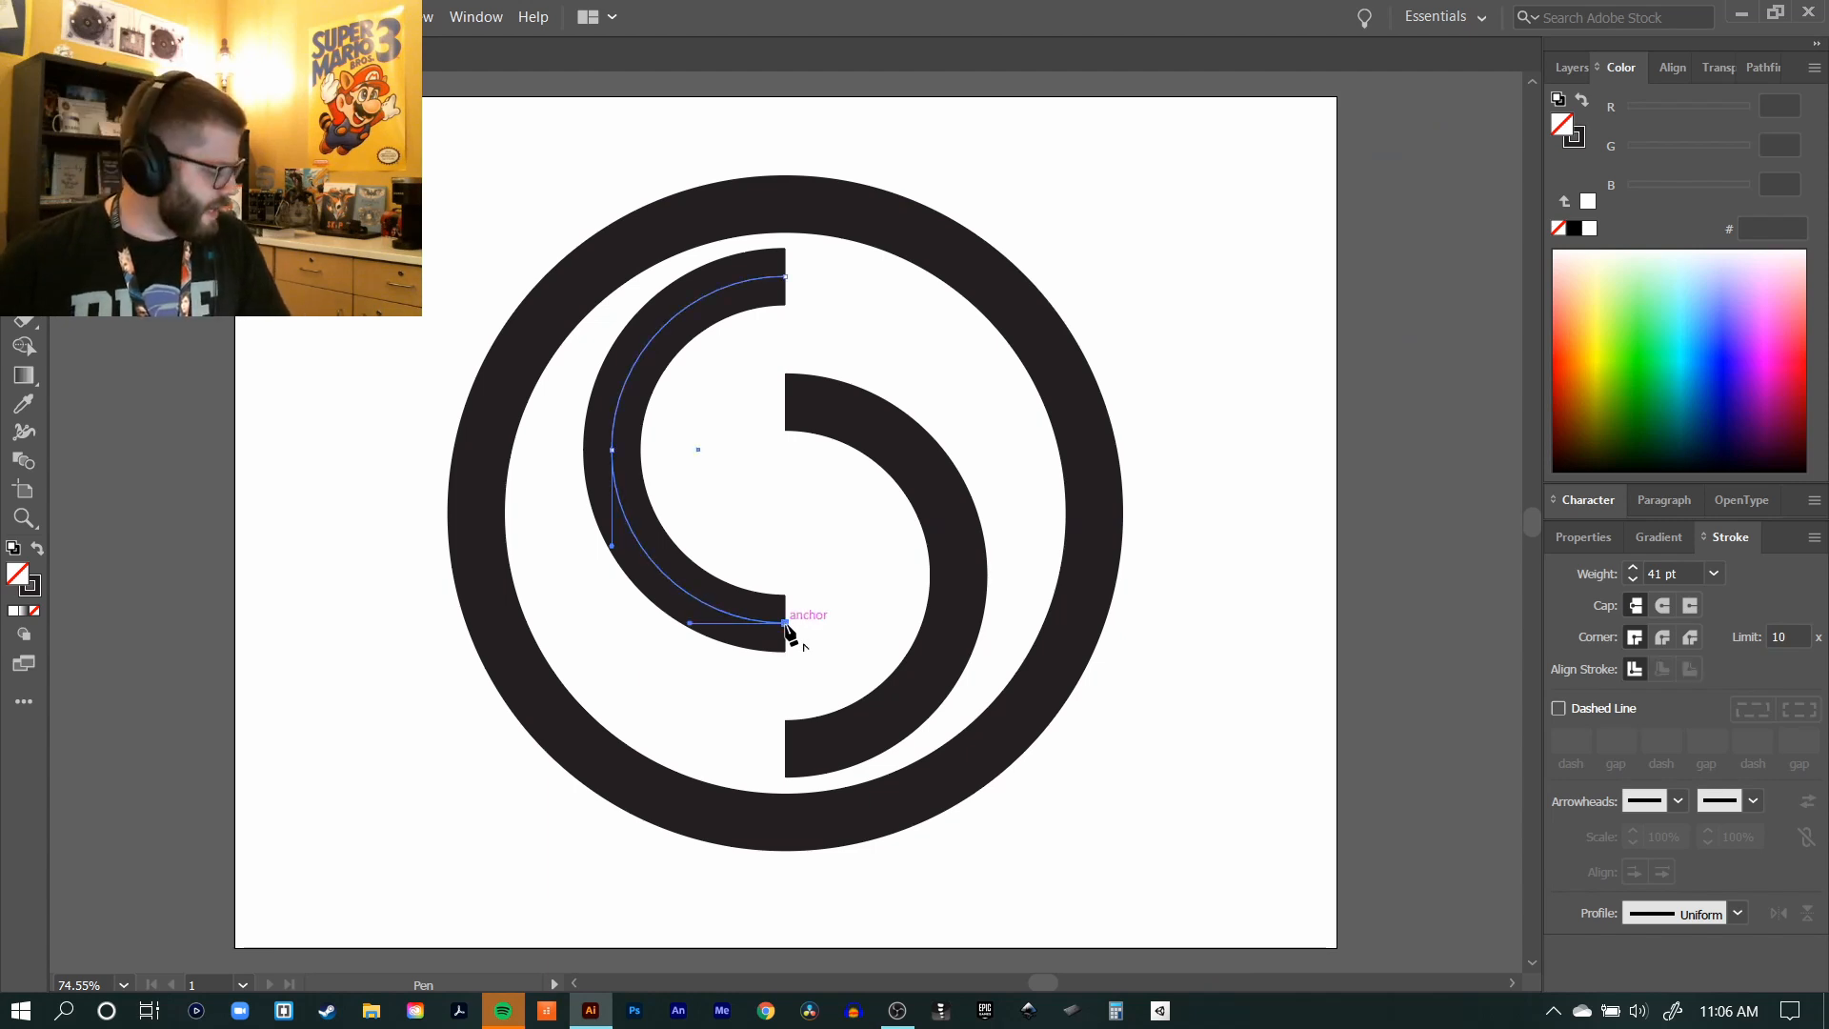
left_click(786, 401)
key("ctrl+shift+a")
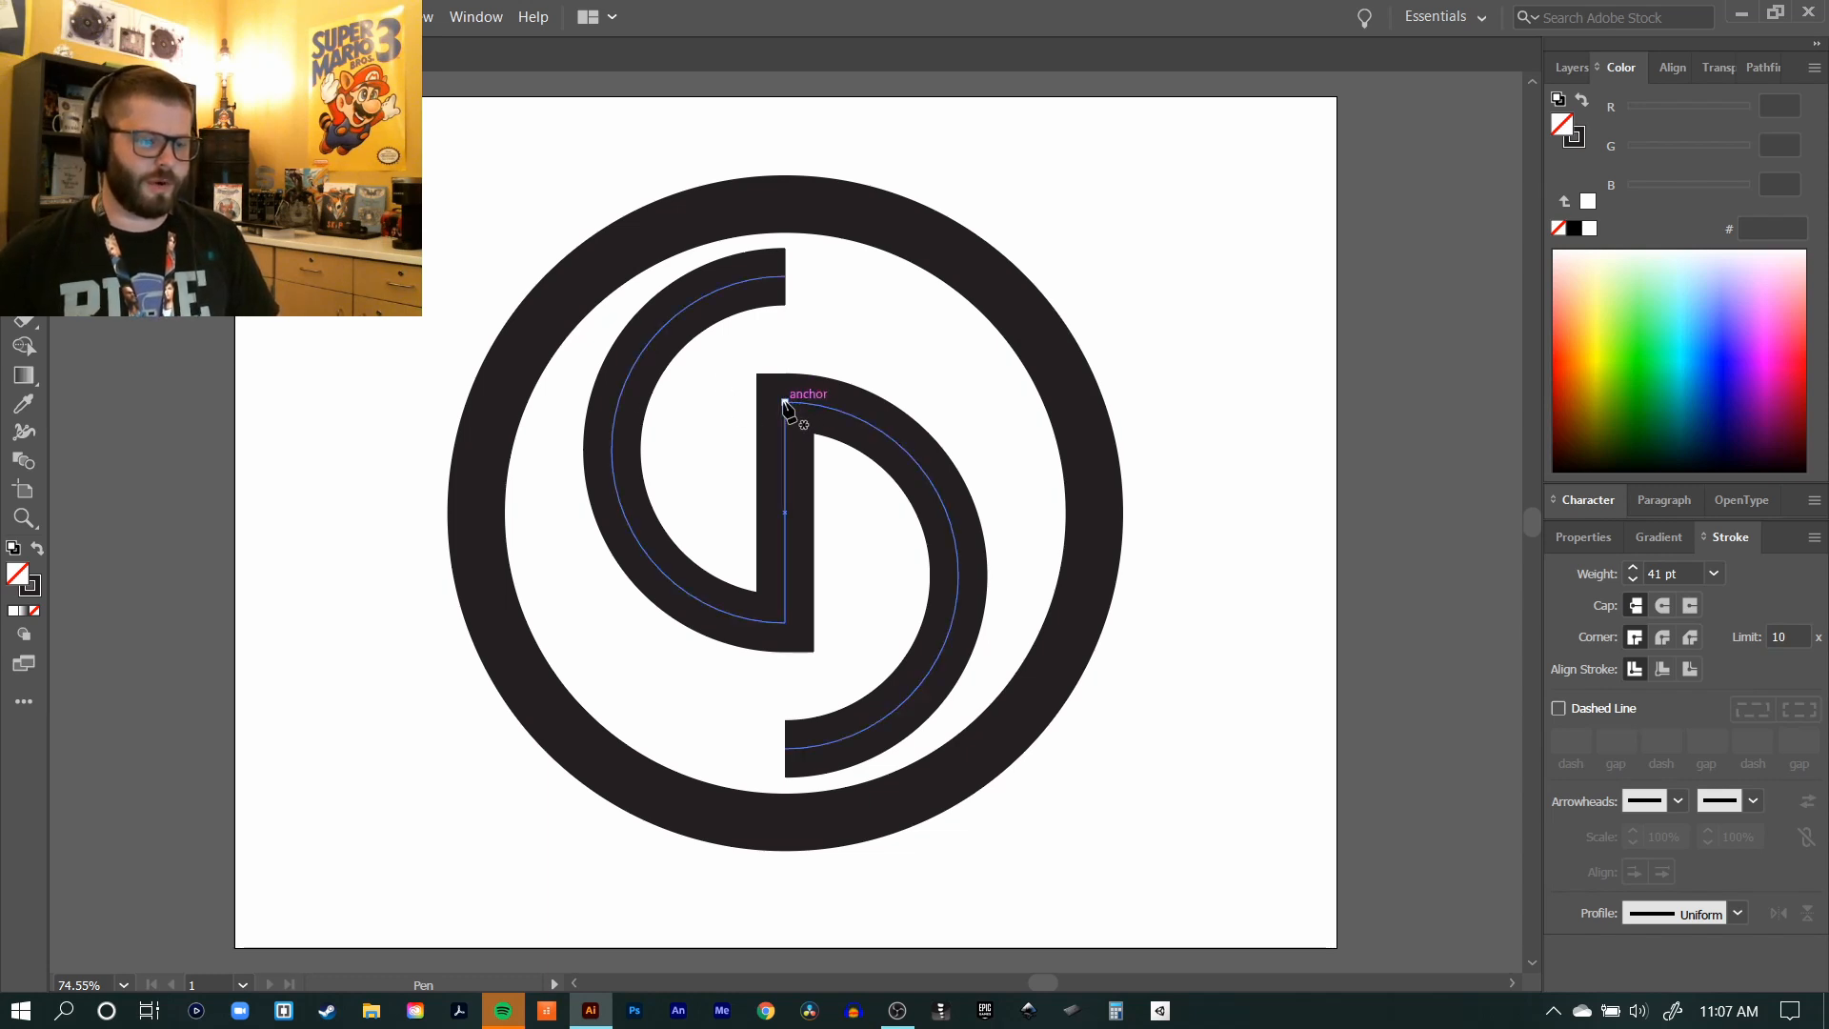
Step: Draw a short horizontal Pen segment leftwards from the top of the central stem and deselect it
left_click_drag(783, 401, 721, 410)
left_click(717, 402)
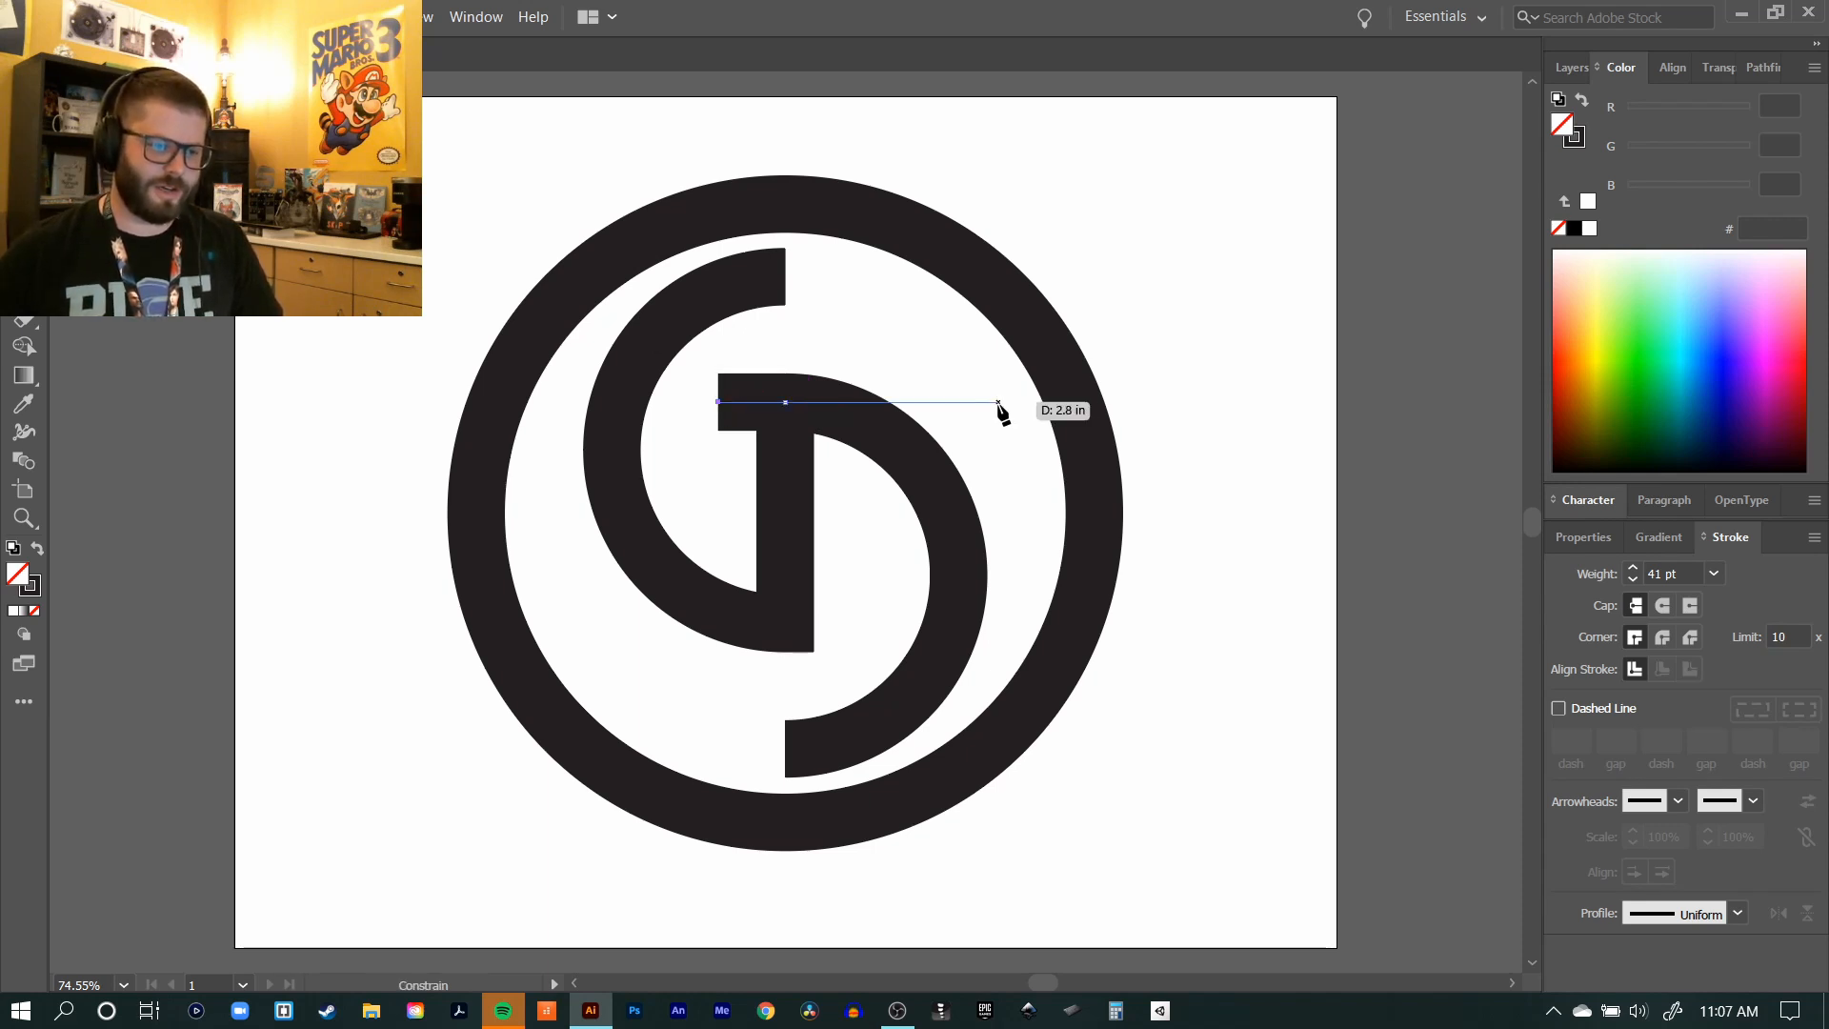
left_click(1151, 234, "ctrl")
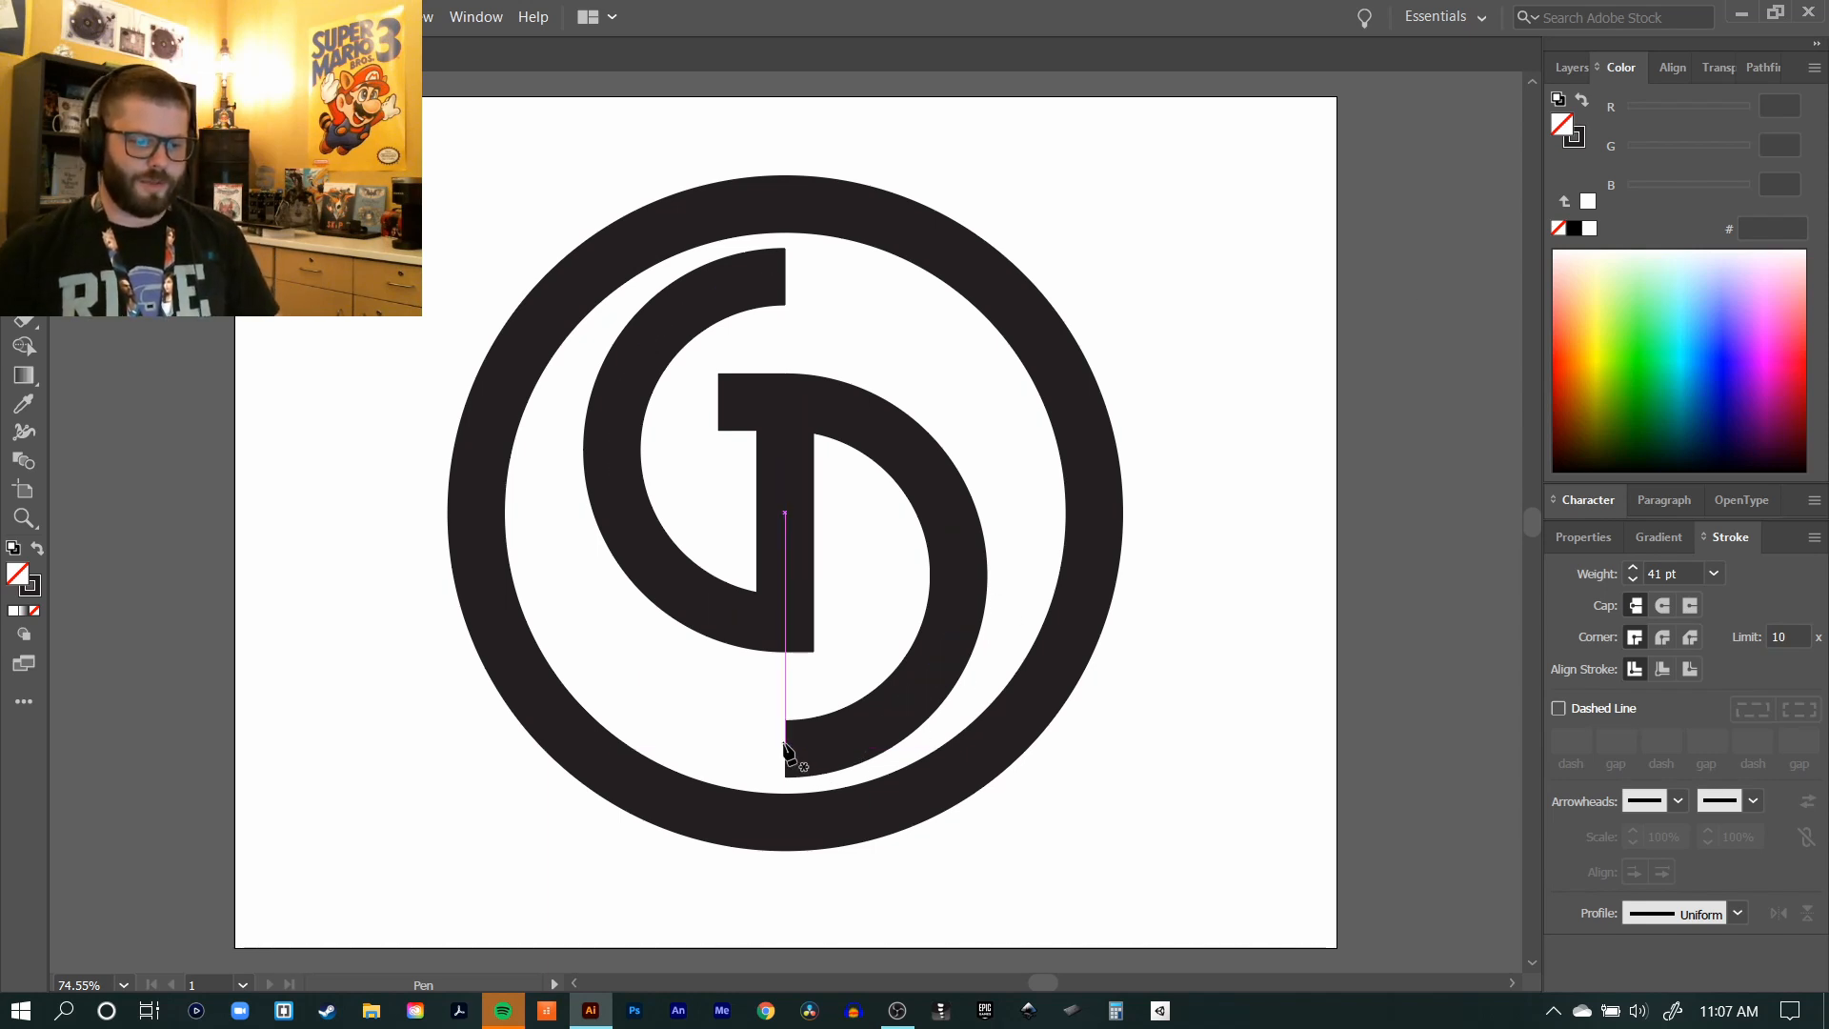
Step: Extend the right arc's lower end slightly leftwards with a short horizontal Pen segment and deselect it
left_click(785, 749)
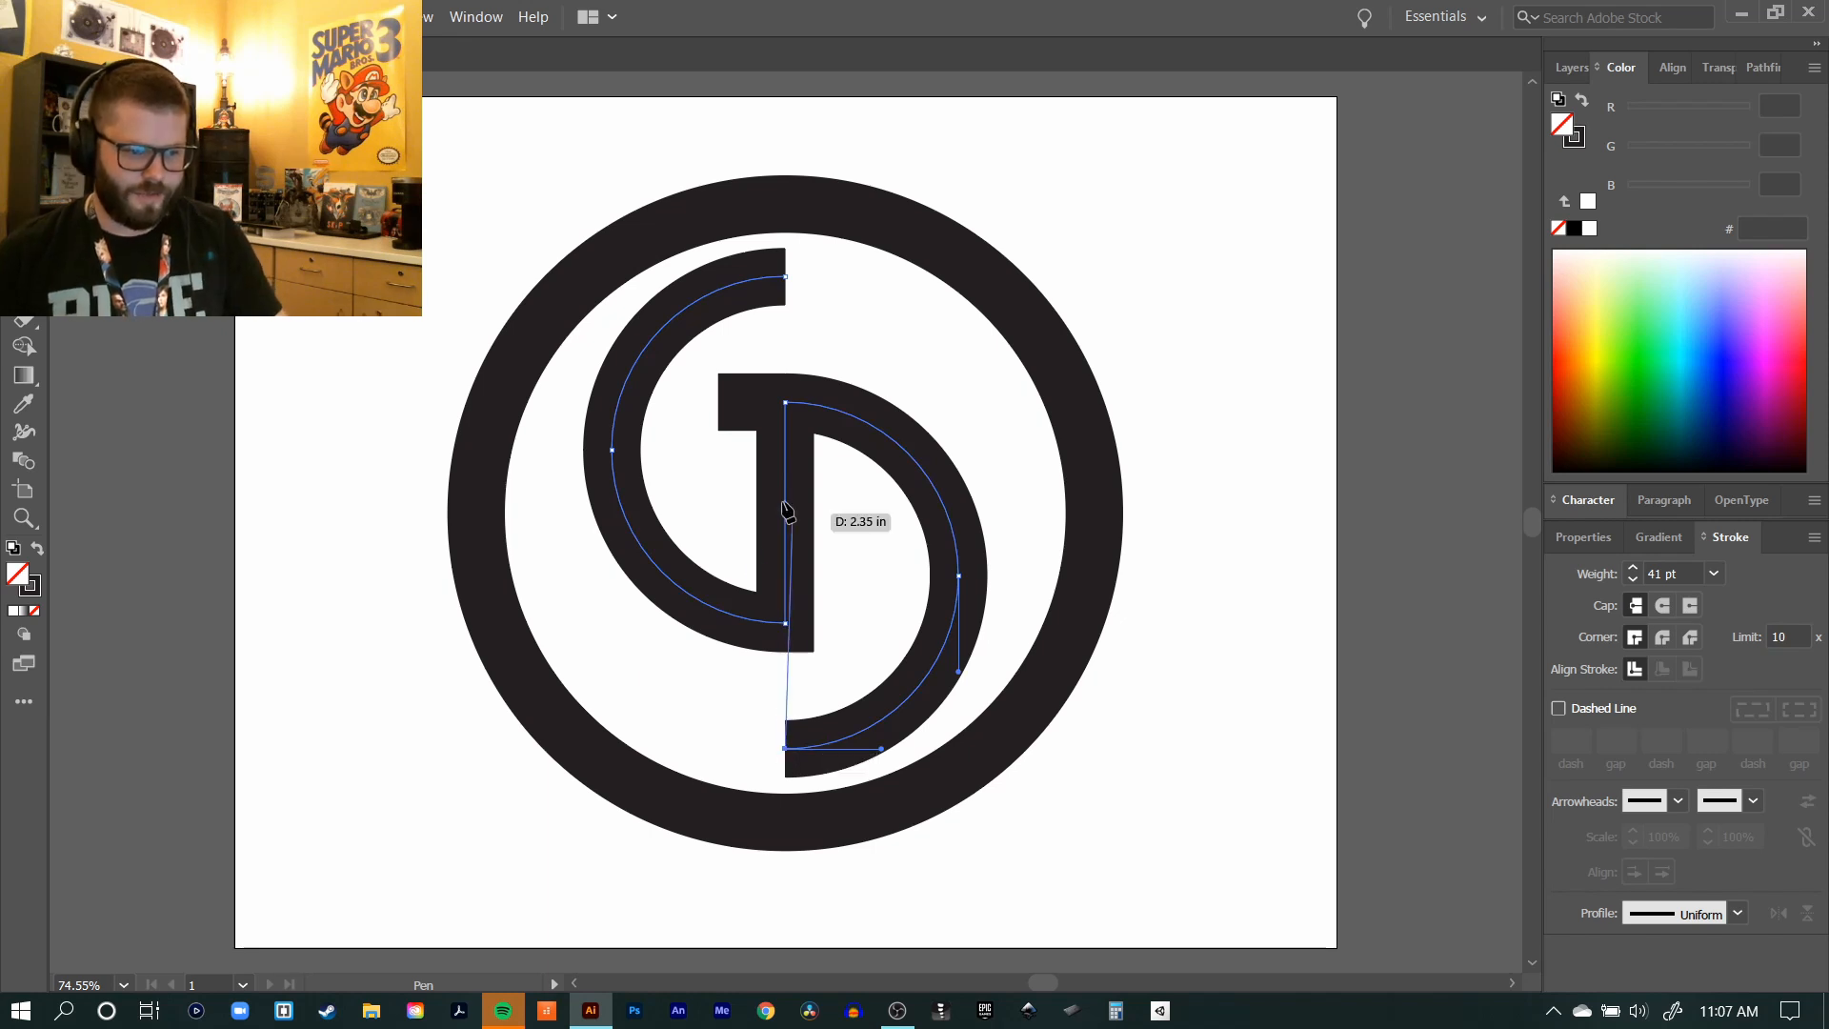
left_click(736, 556, "ctrl")
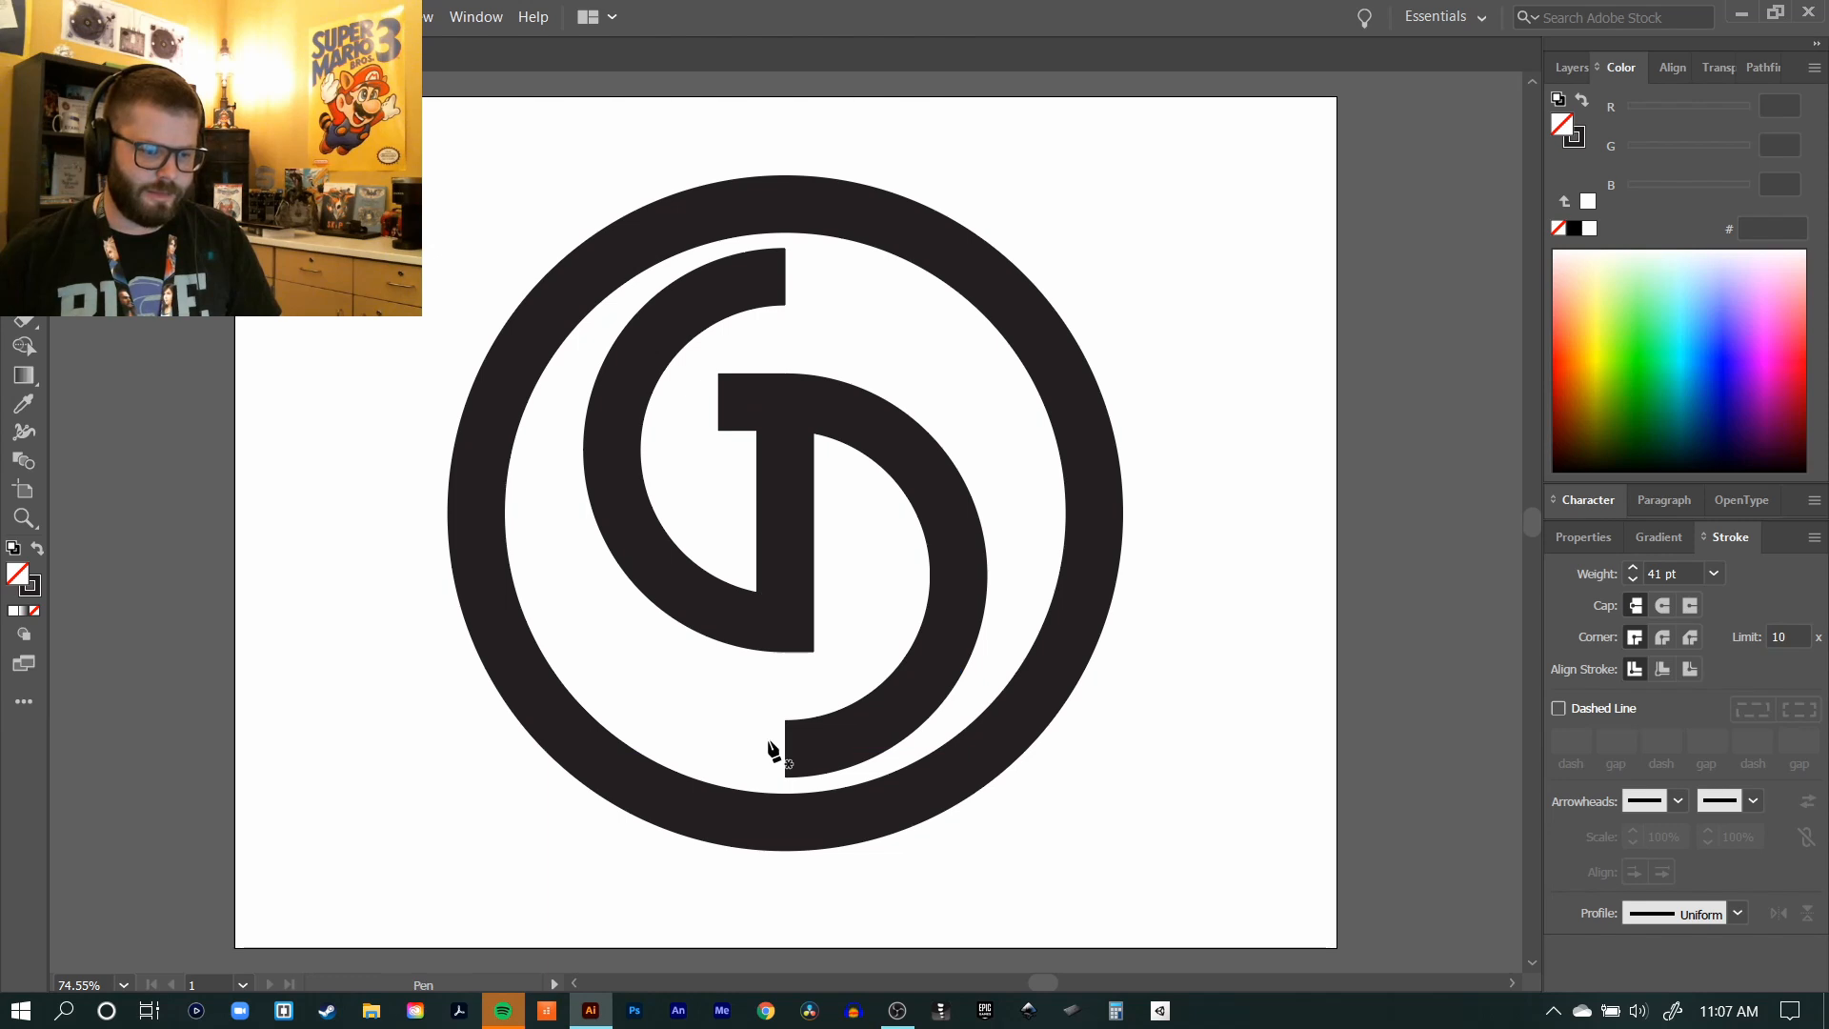
left_click(789, 752, "ctrl")
left_click_drag(788, 753, 767, 755)
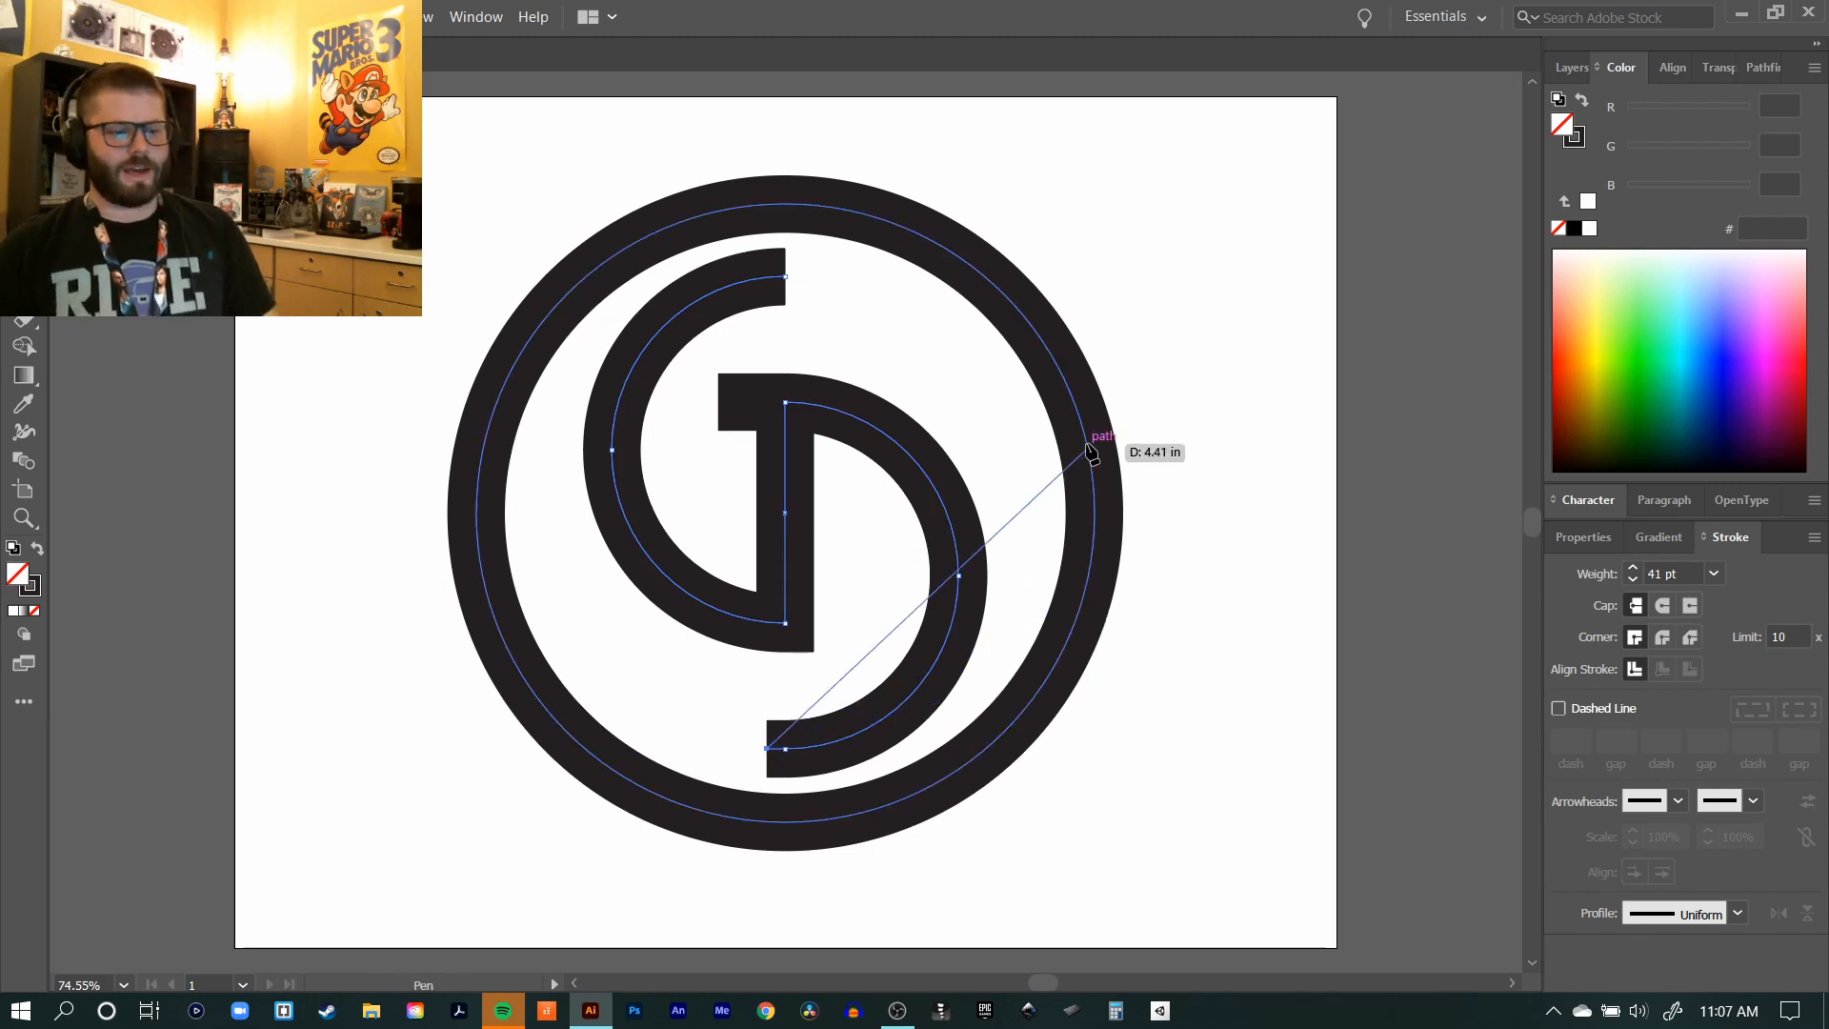
left_click(1198, 300, "ctrl")
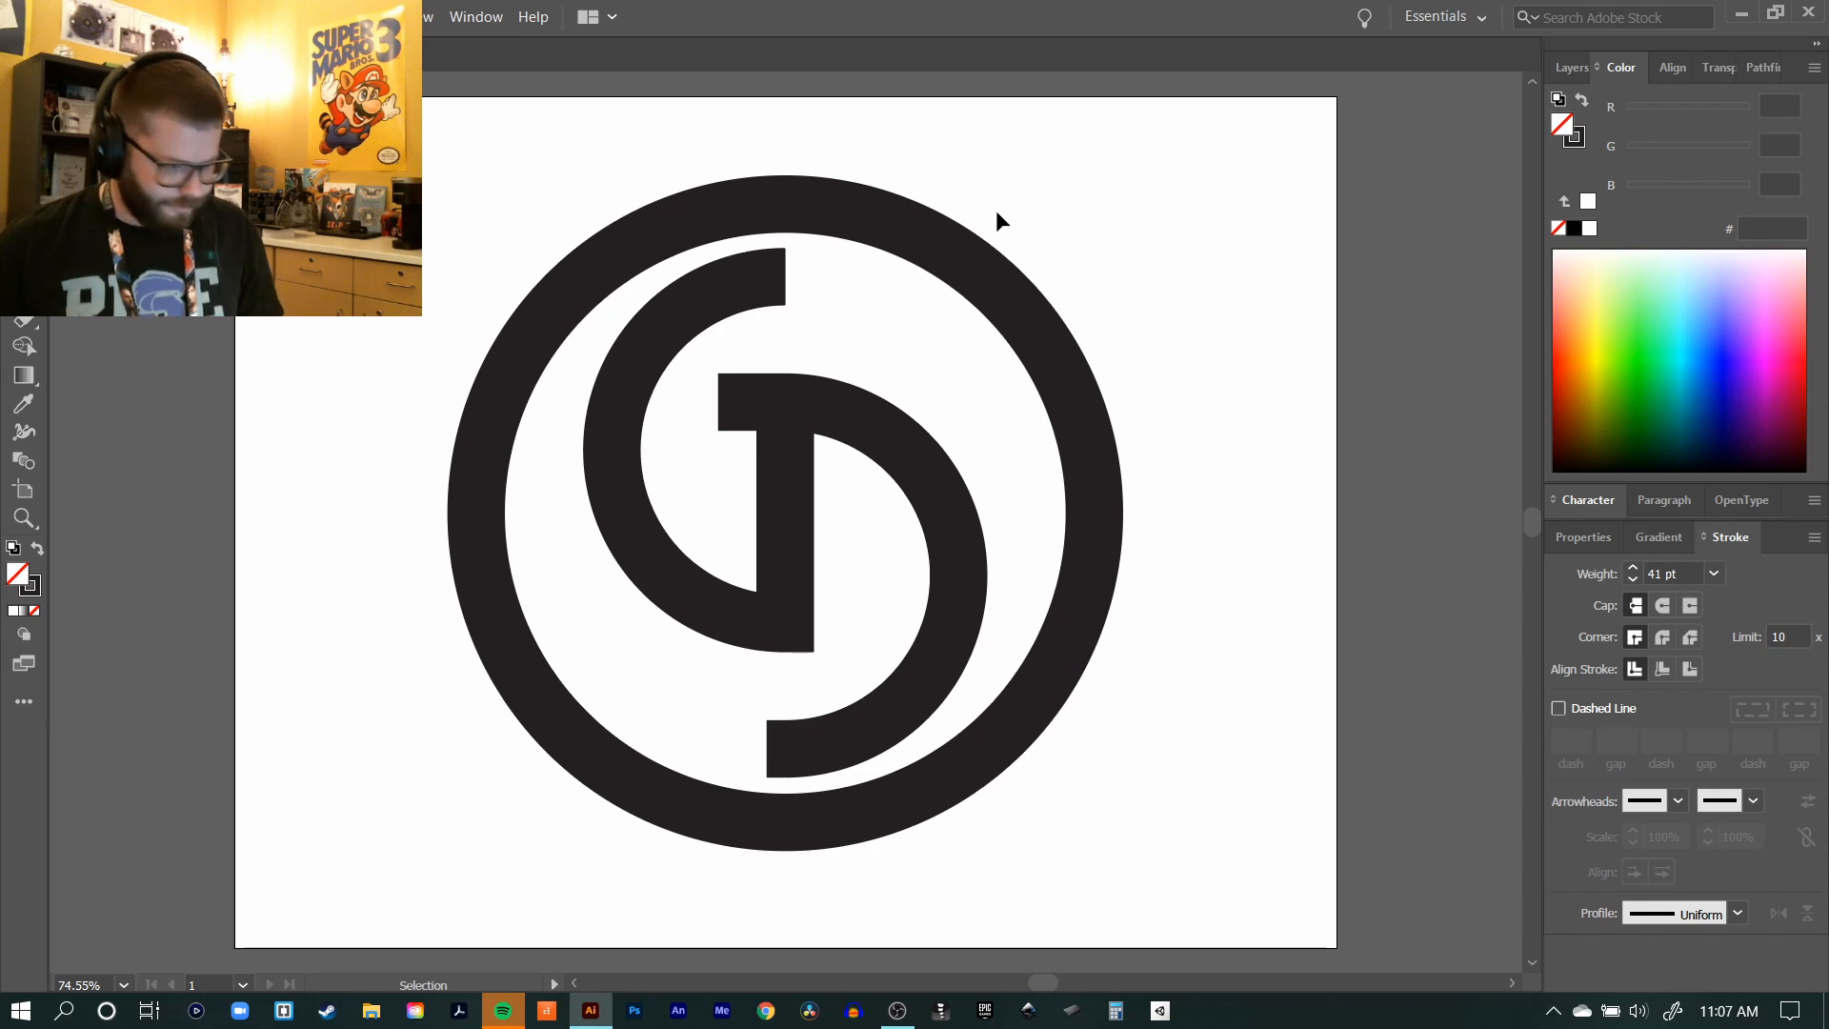
key("p")
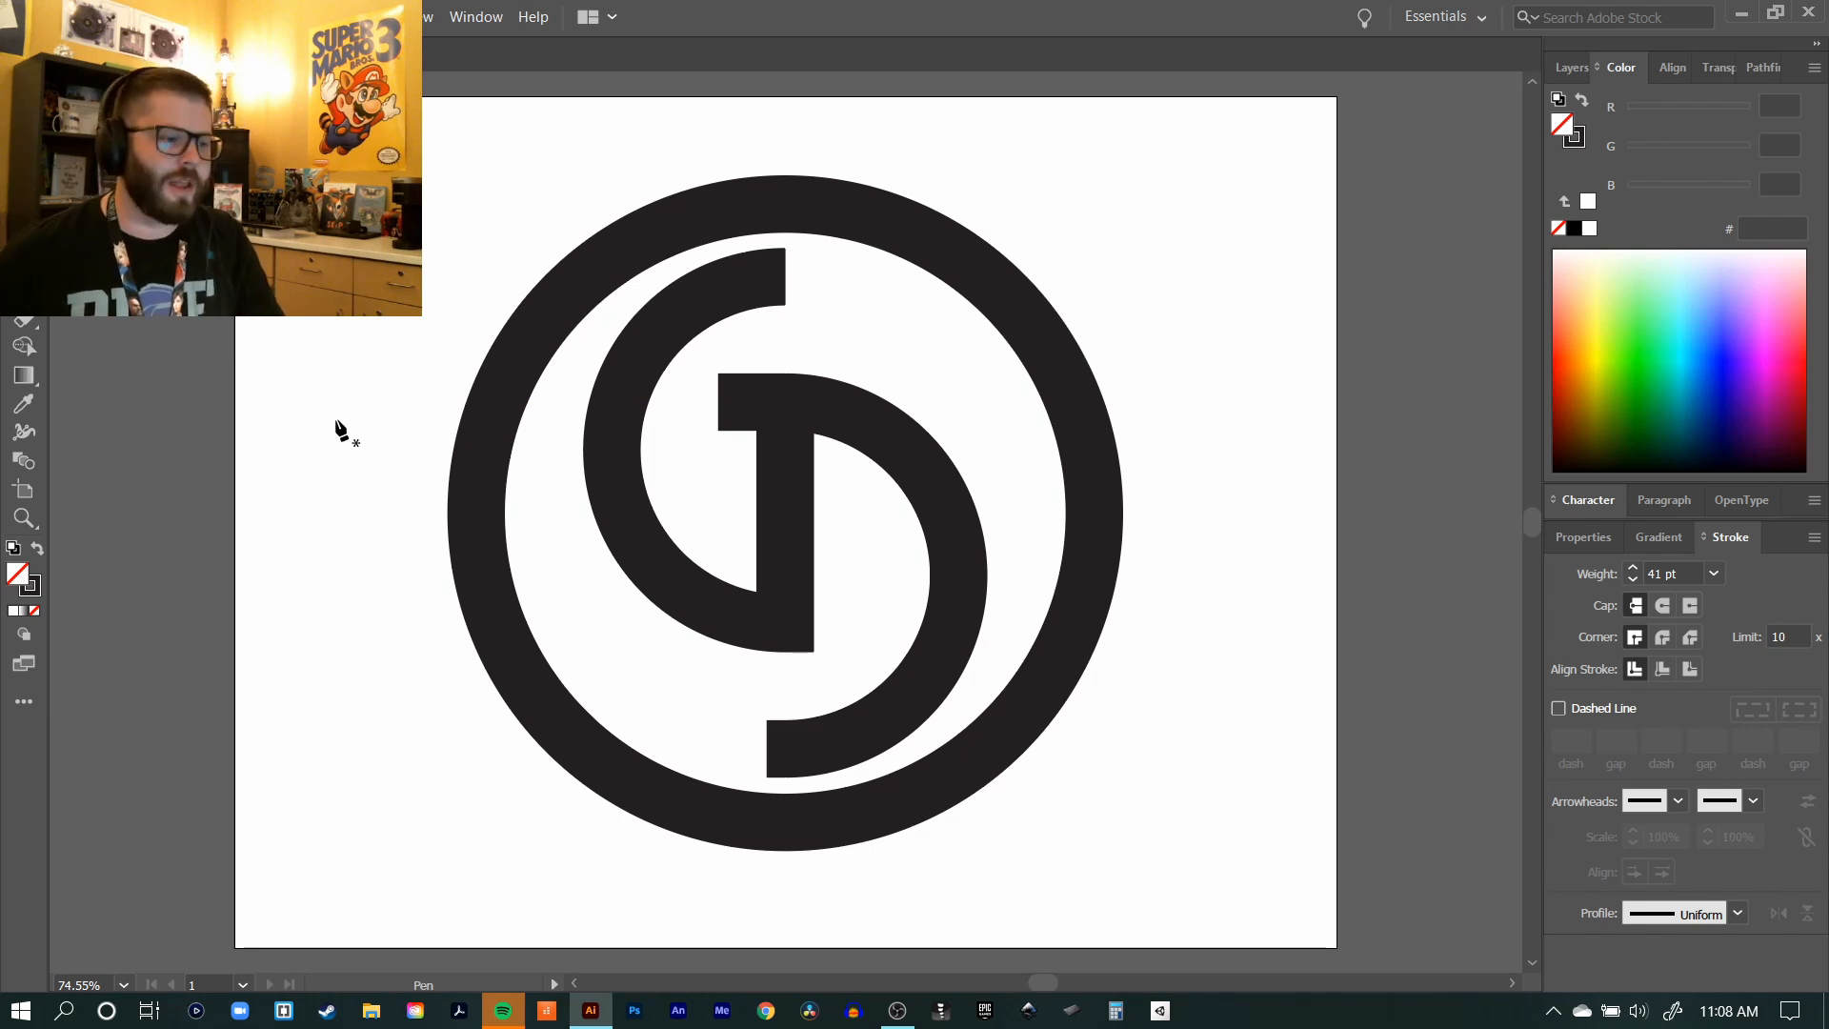
left_click(359, 425)
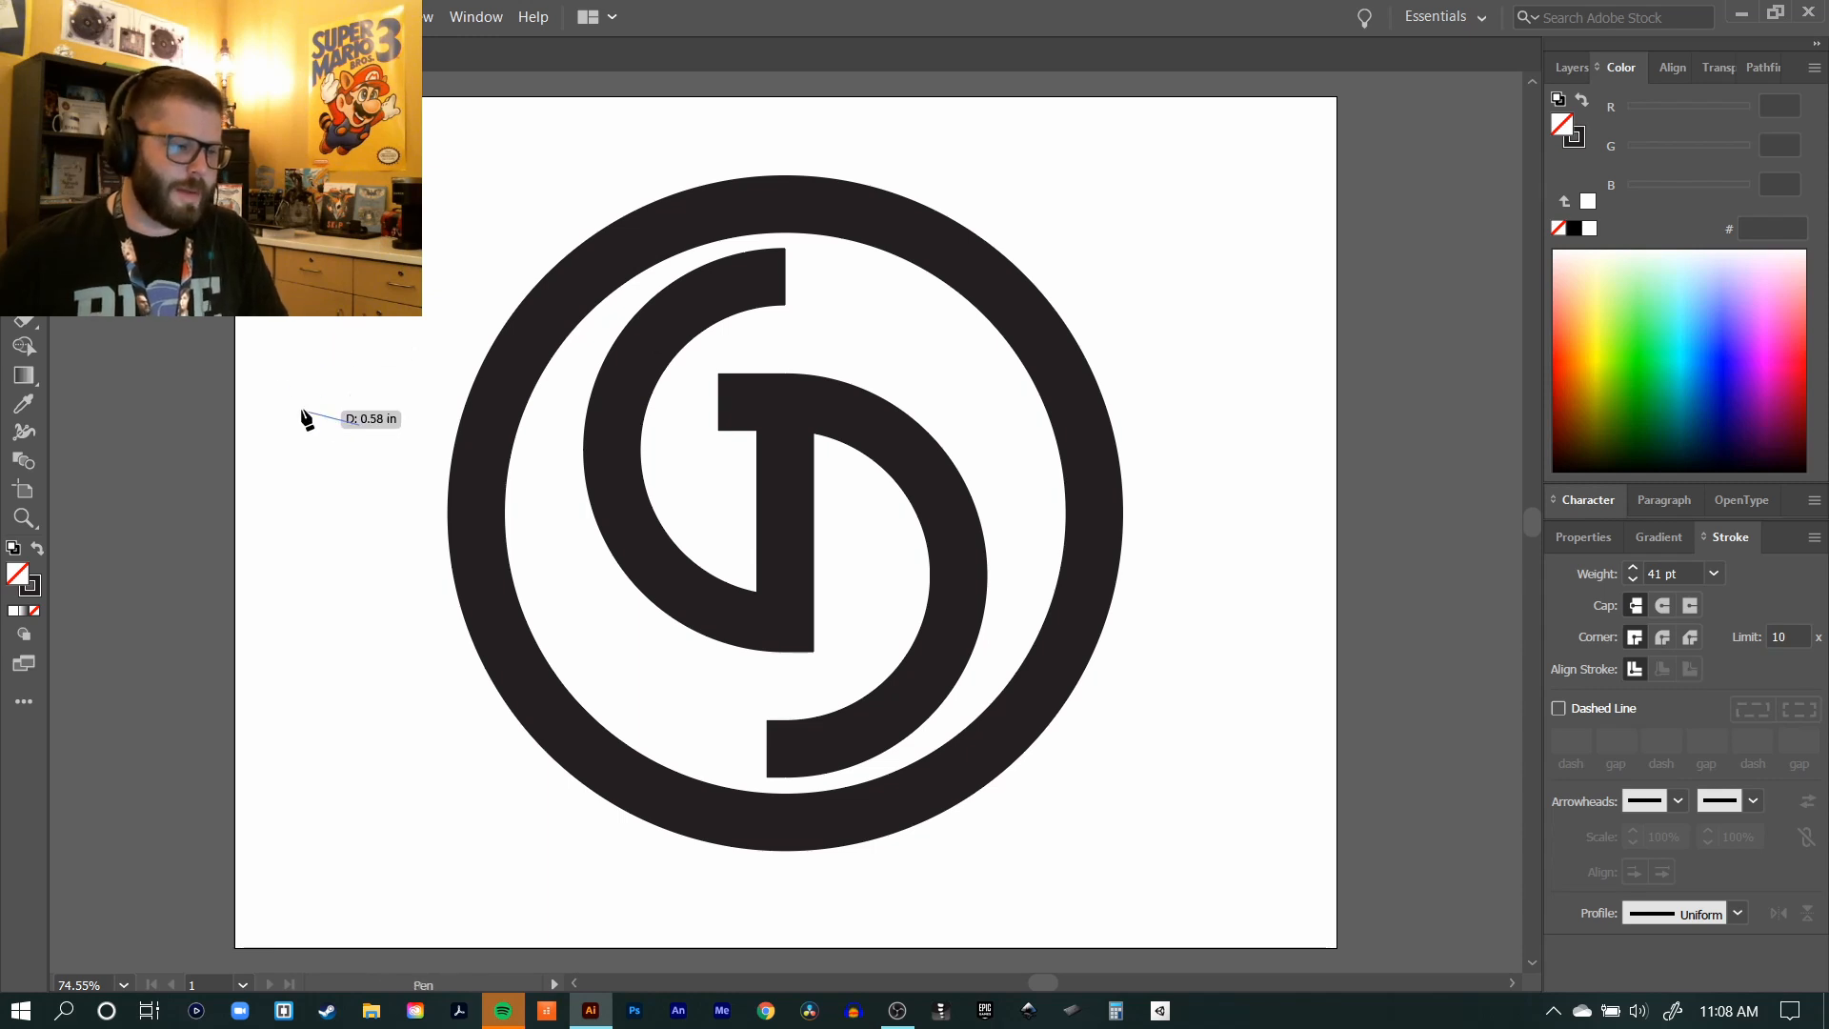
key("v")
key("Delete")
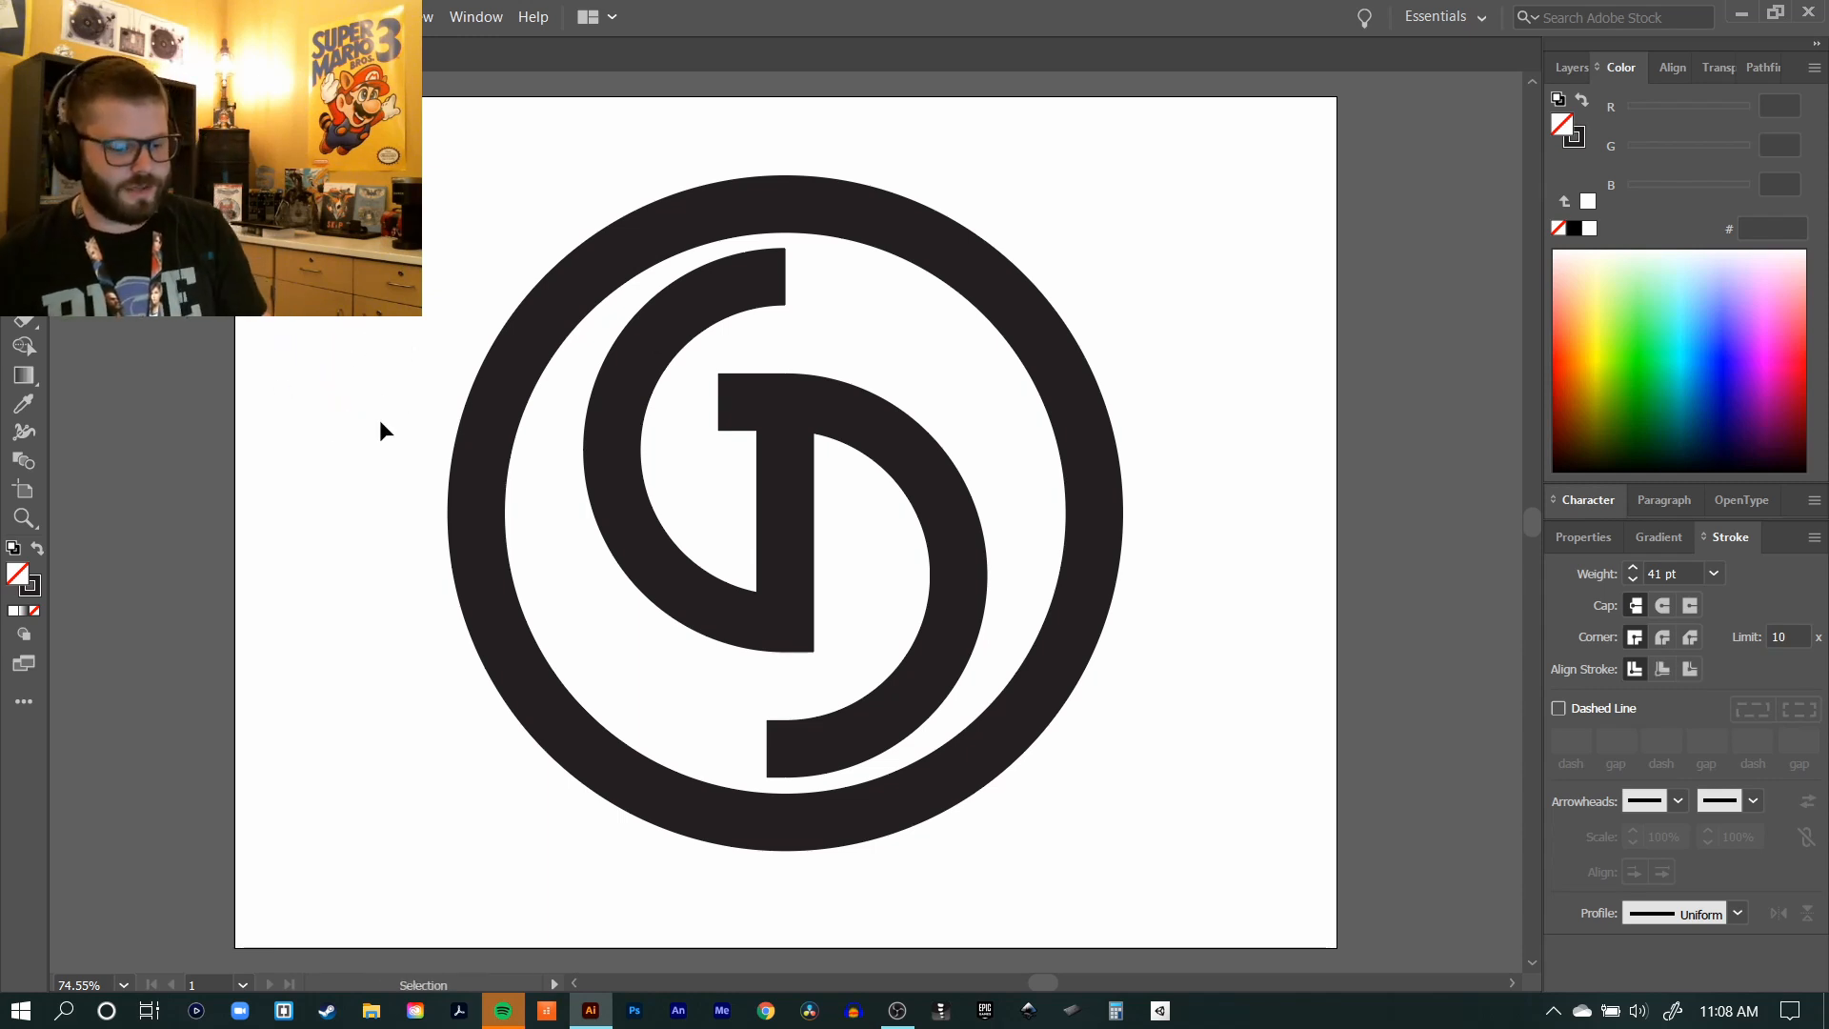
Step: Draw a closed narrow triangle with a vertical right side left of the ring, using the default white fill and 1 pt black stroke
key("p")
key("d")
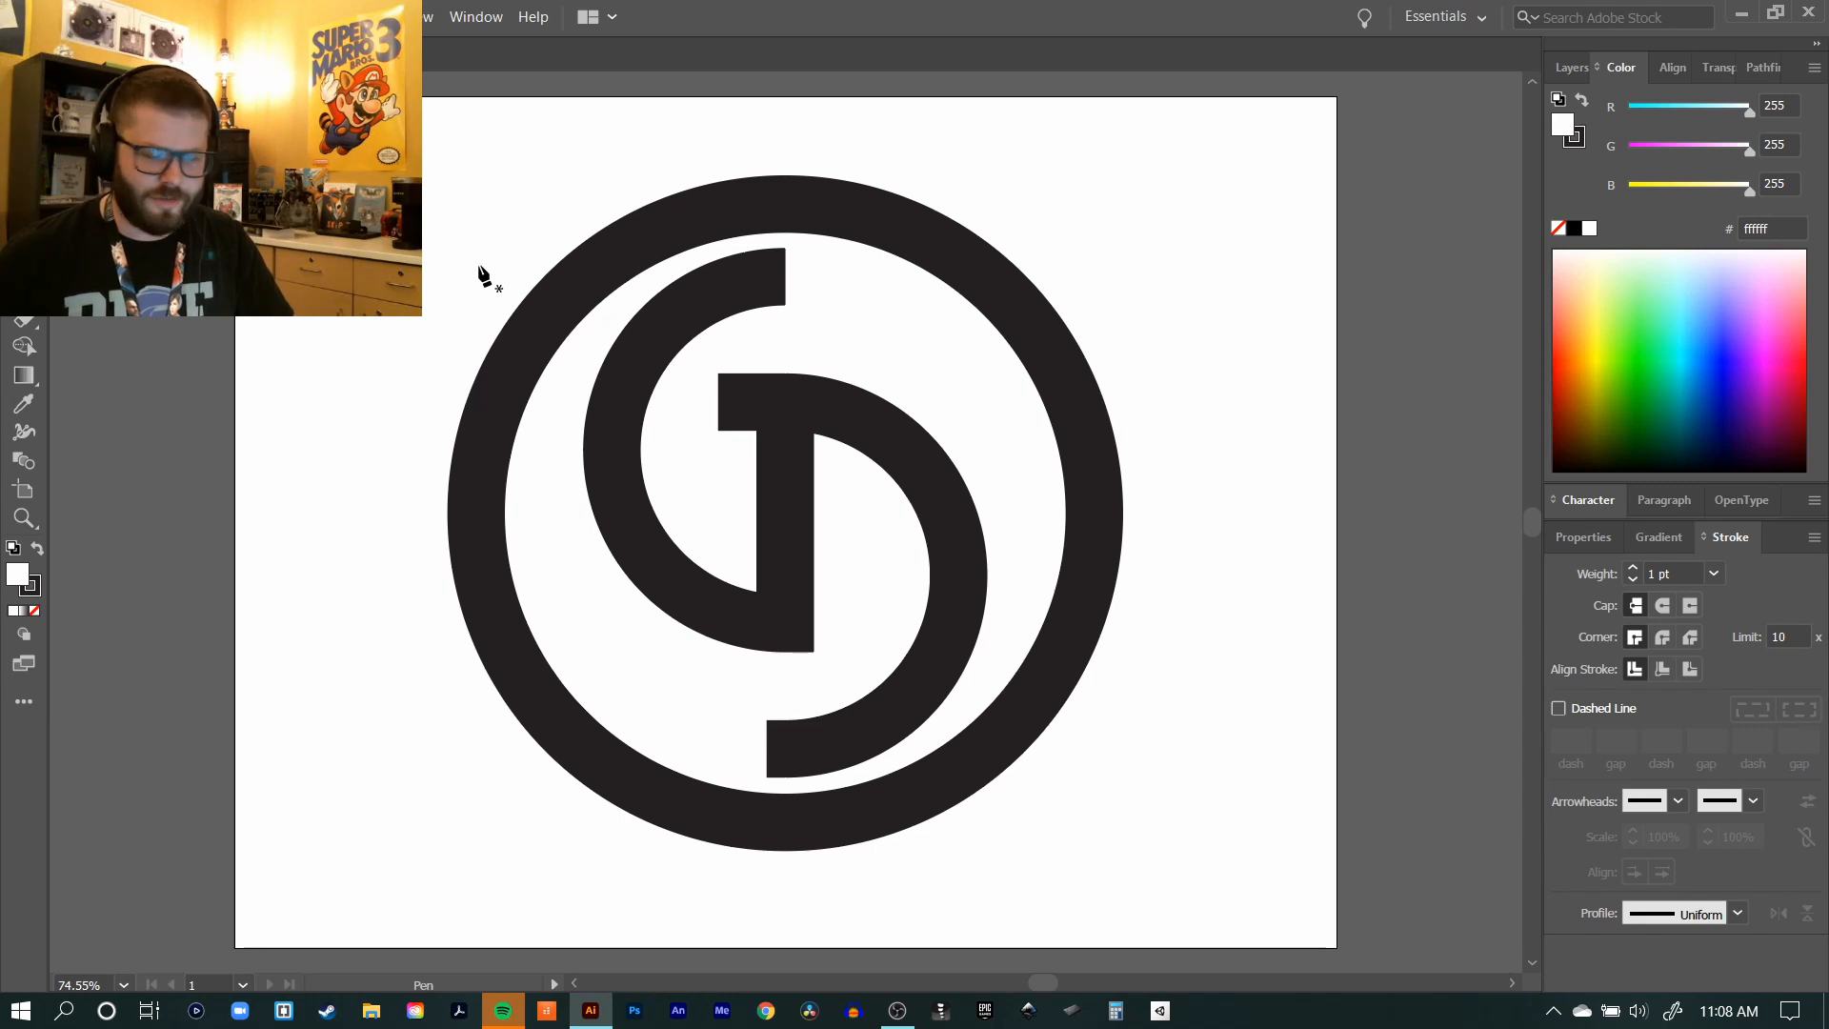
left_click_drag(349, 437, 303, 346)
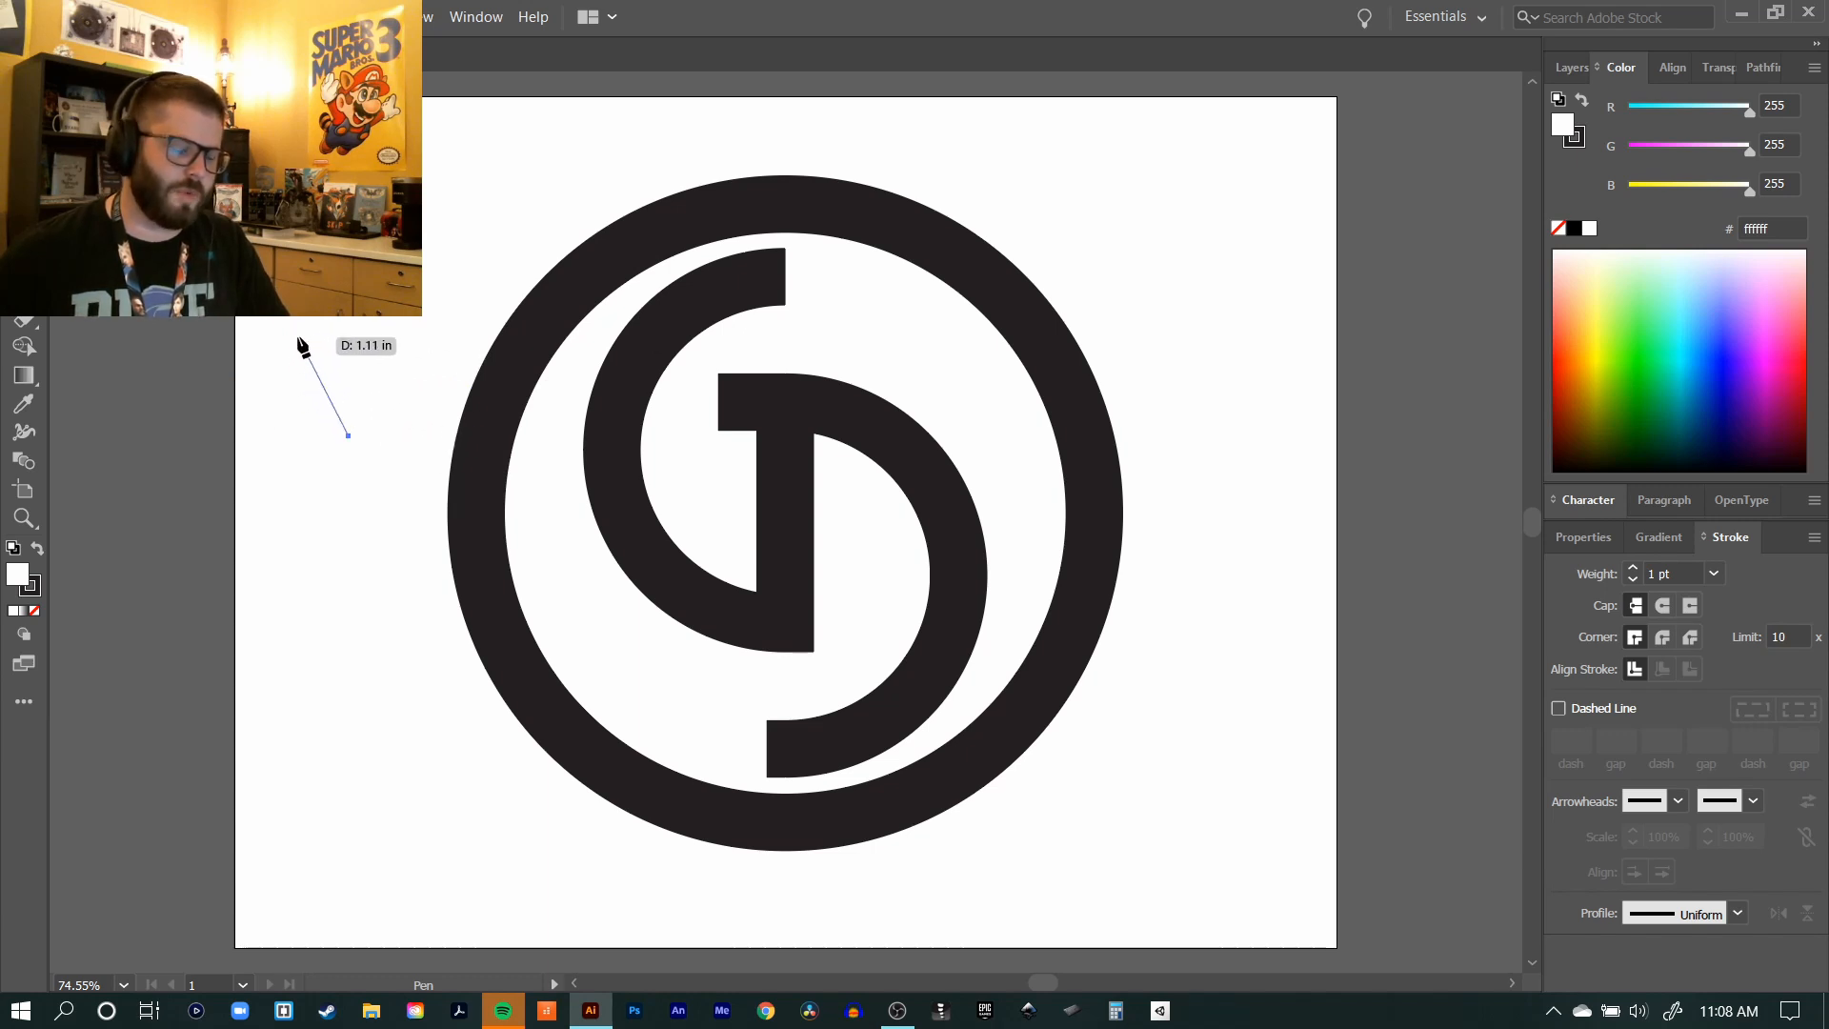
left_click(298, 337)
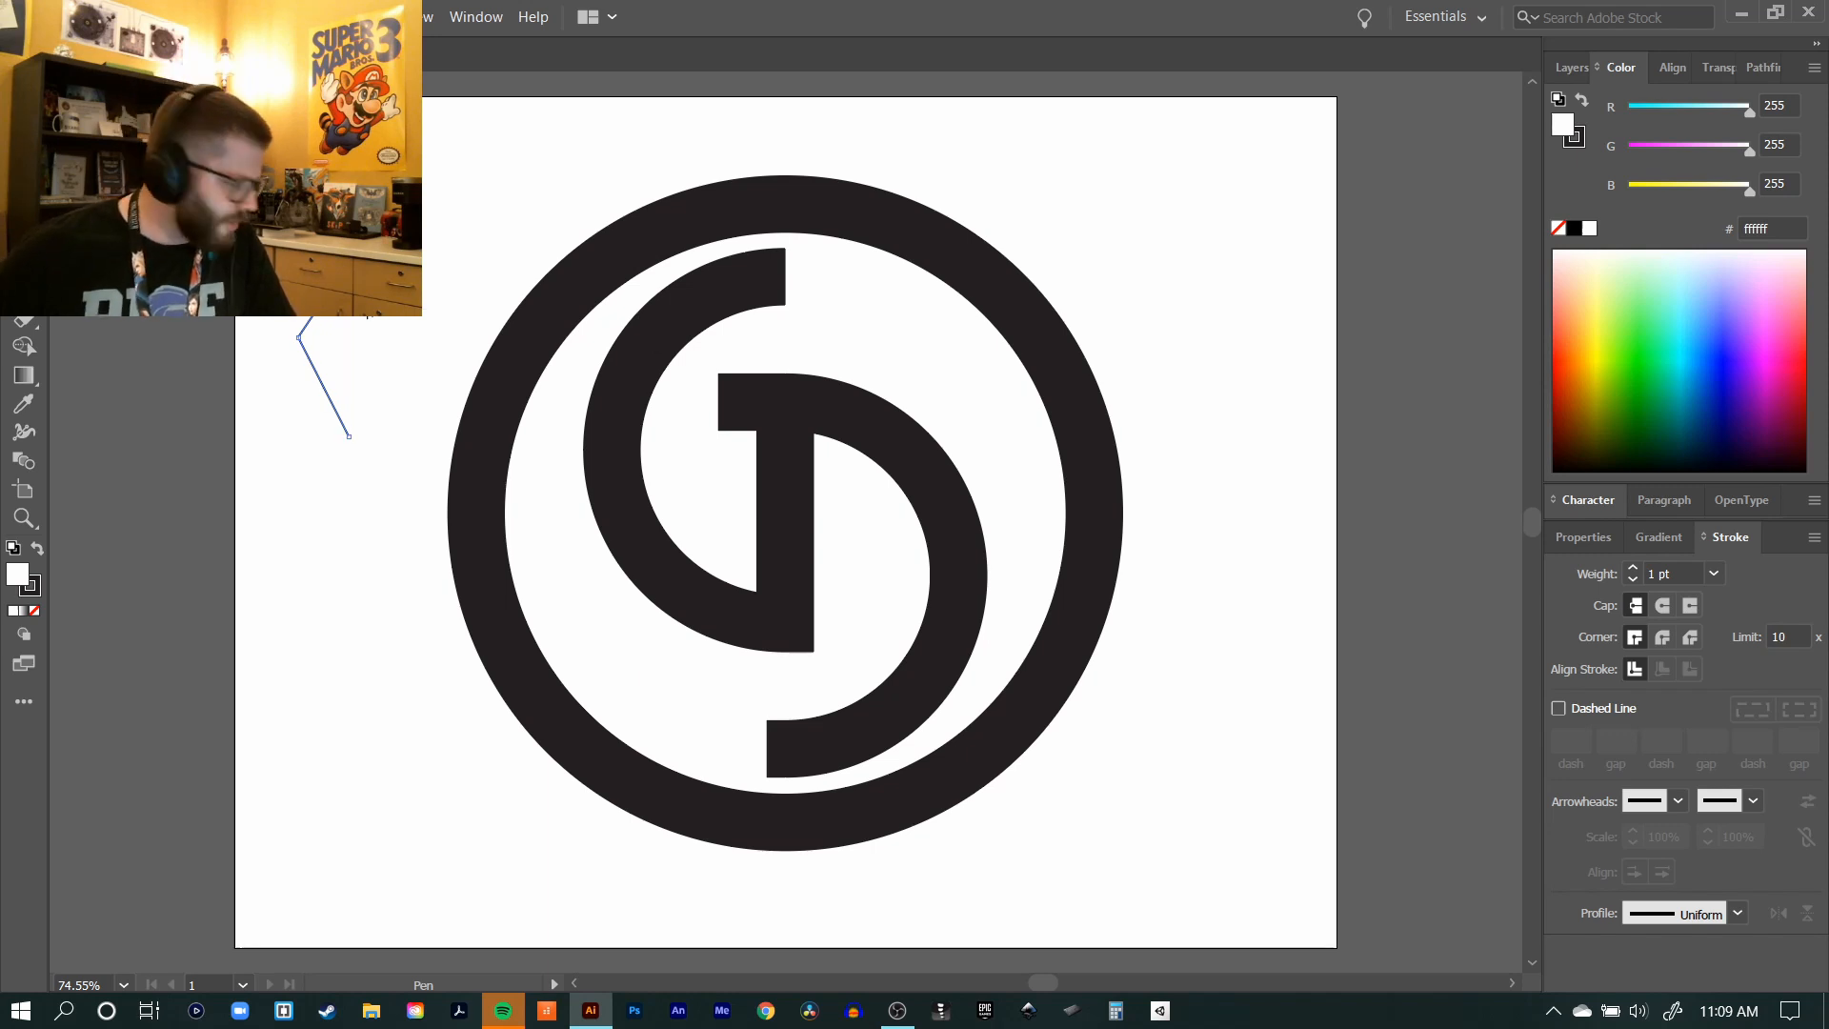
left_click(349, 437)
key("ctrl+shift+a")
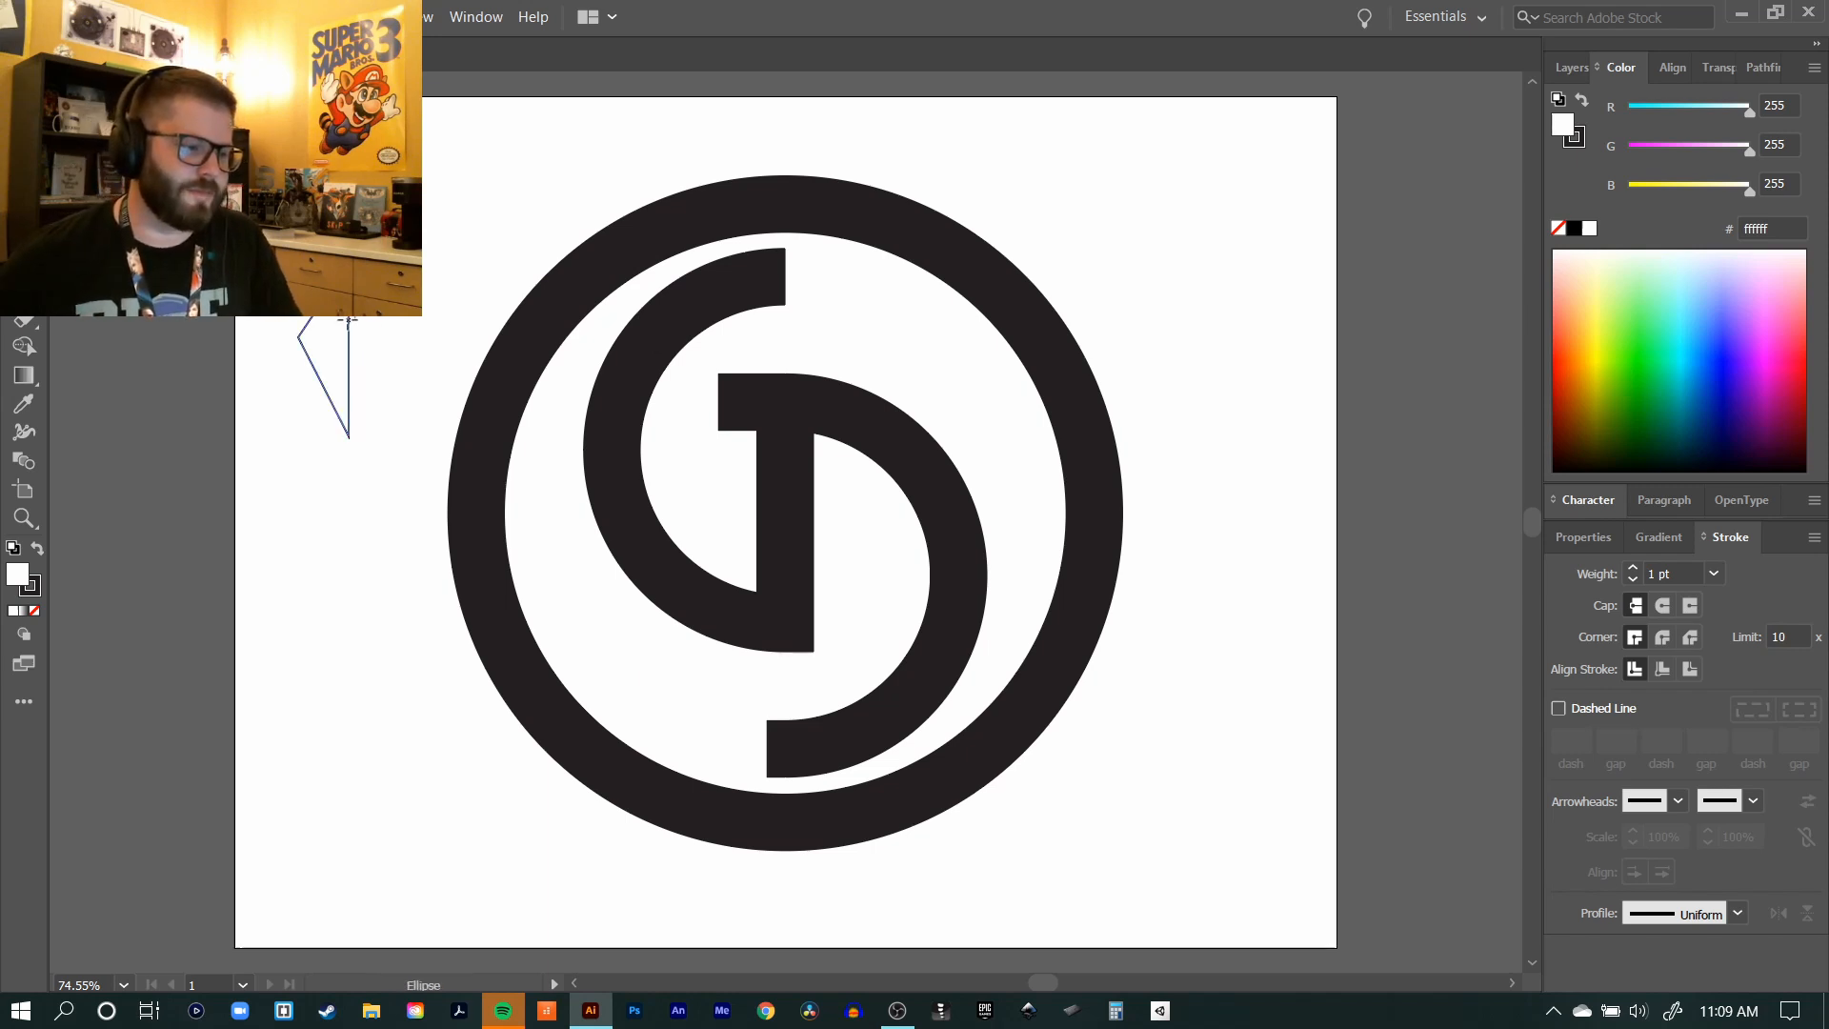
Step: Draw a small square on the triangle, rotate it into a diamond and centre it on the triangle's vertical side
key("m")
left_click_drag(349, 346, 315, 312)
key("v")
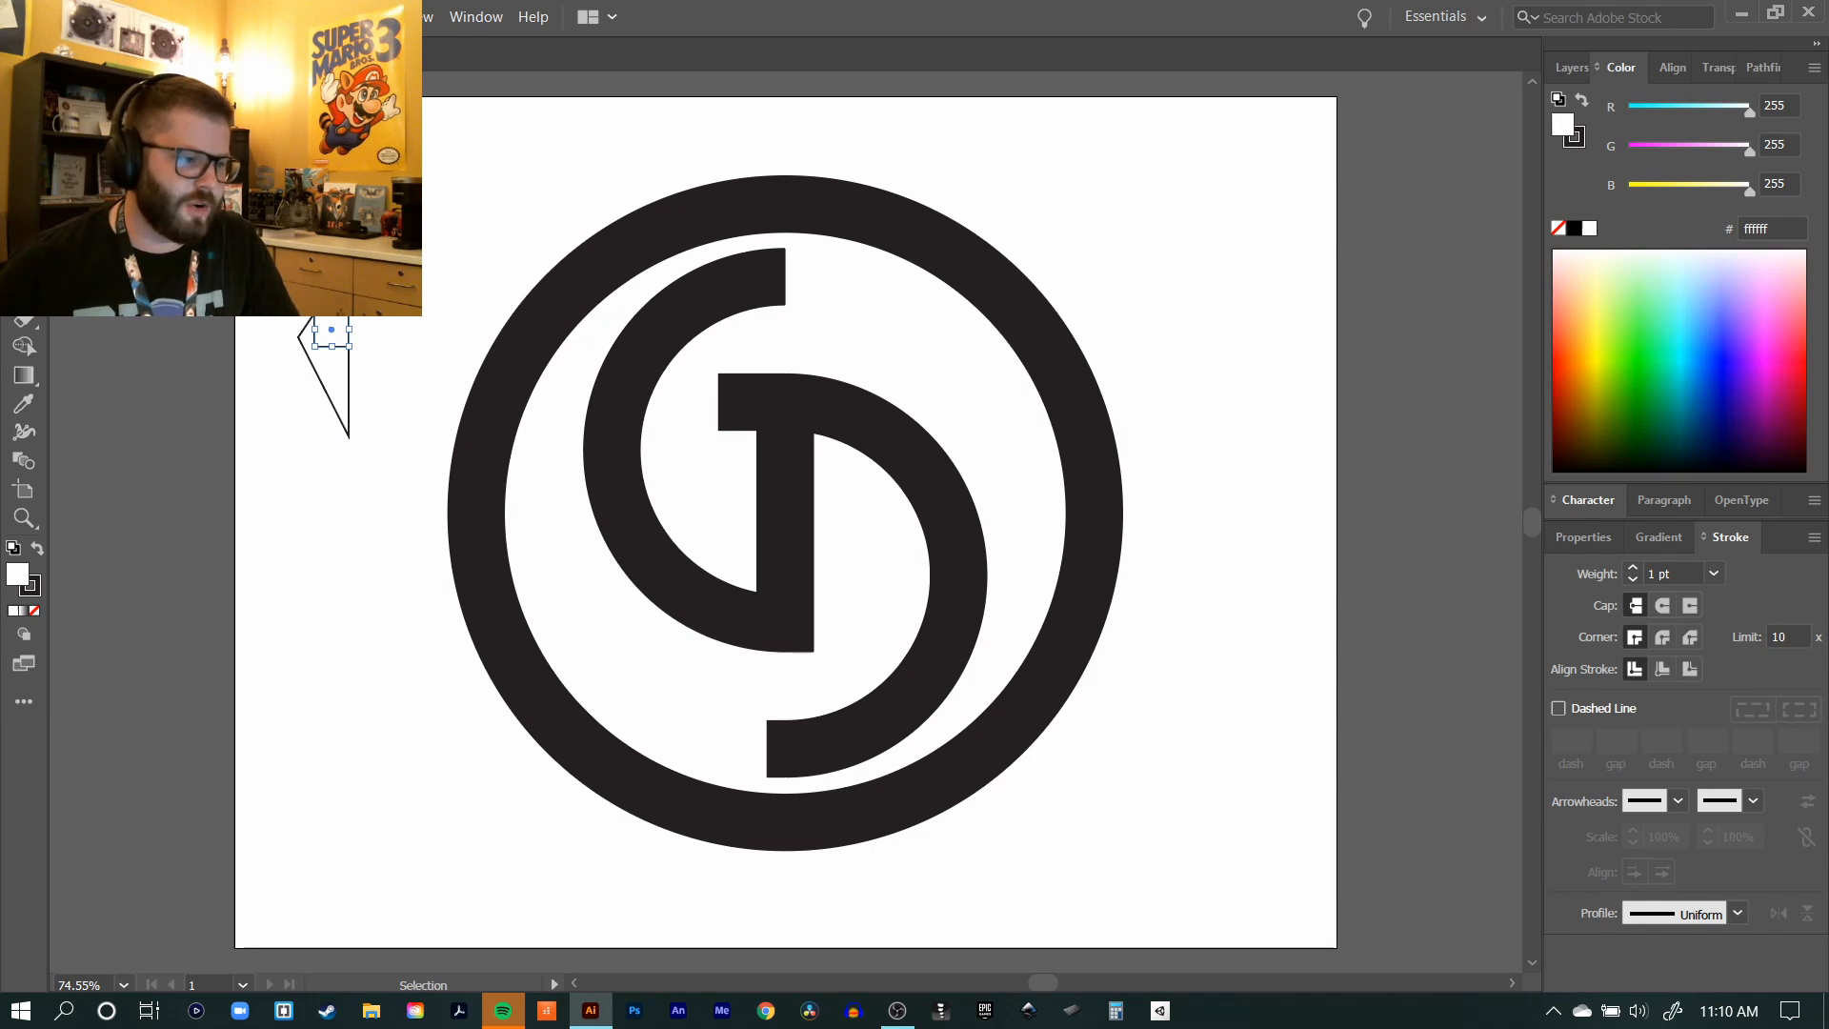
left_click_drag(353, 307, 352, 360)
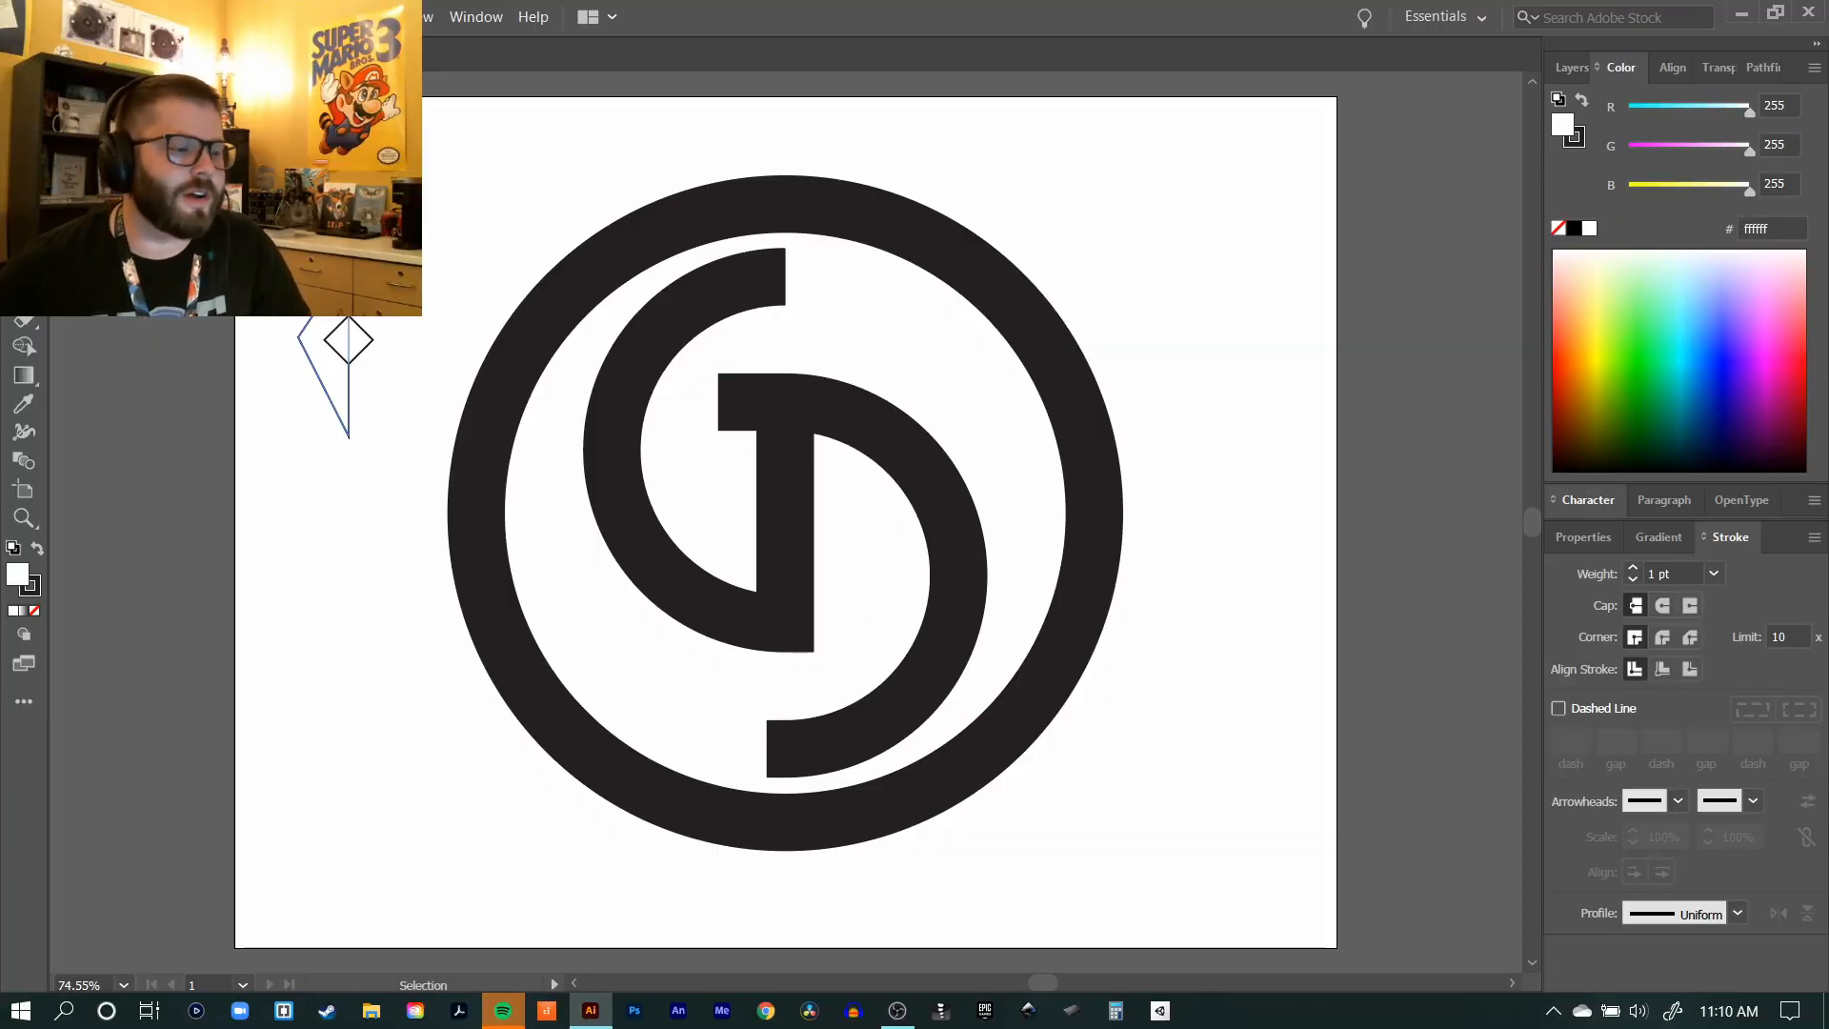
Step: Create a reflected copy of the triangle, mirrored left to right
left_click(335, 323)
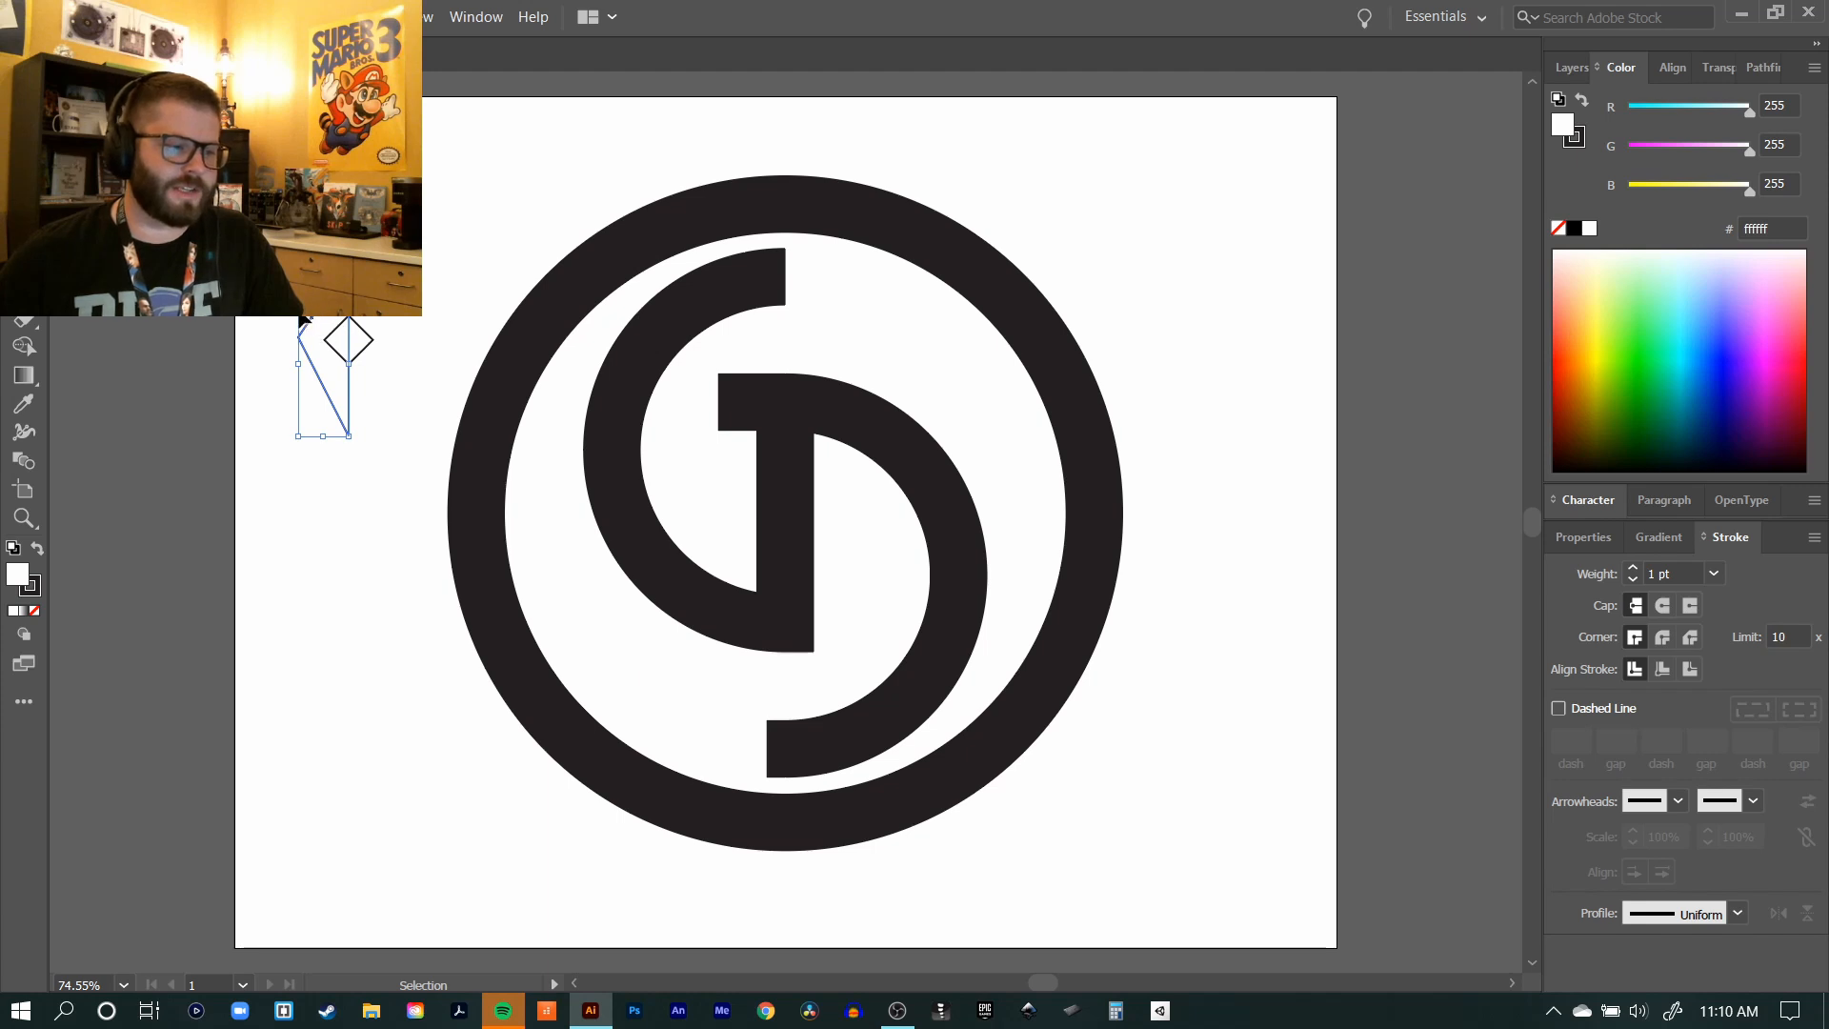
right_click(331, 318)
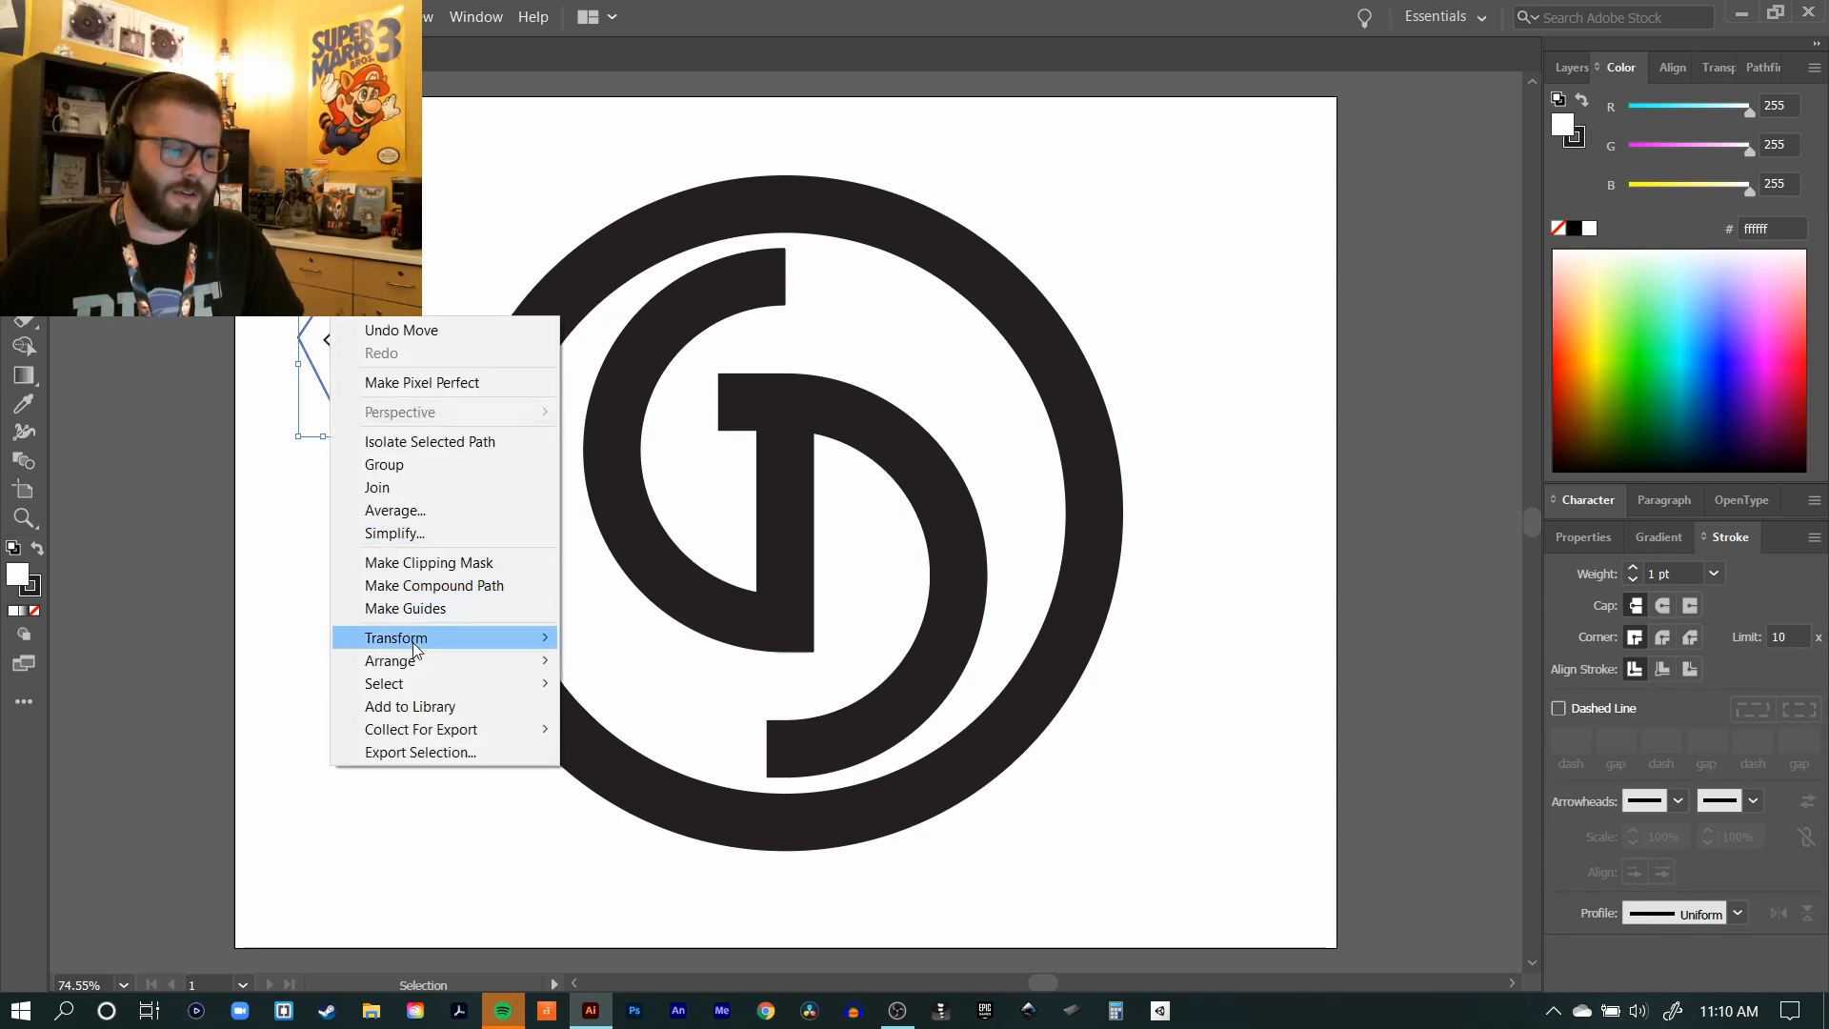
mouse_move(422, 645)
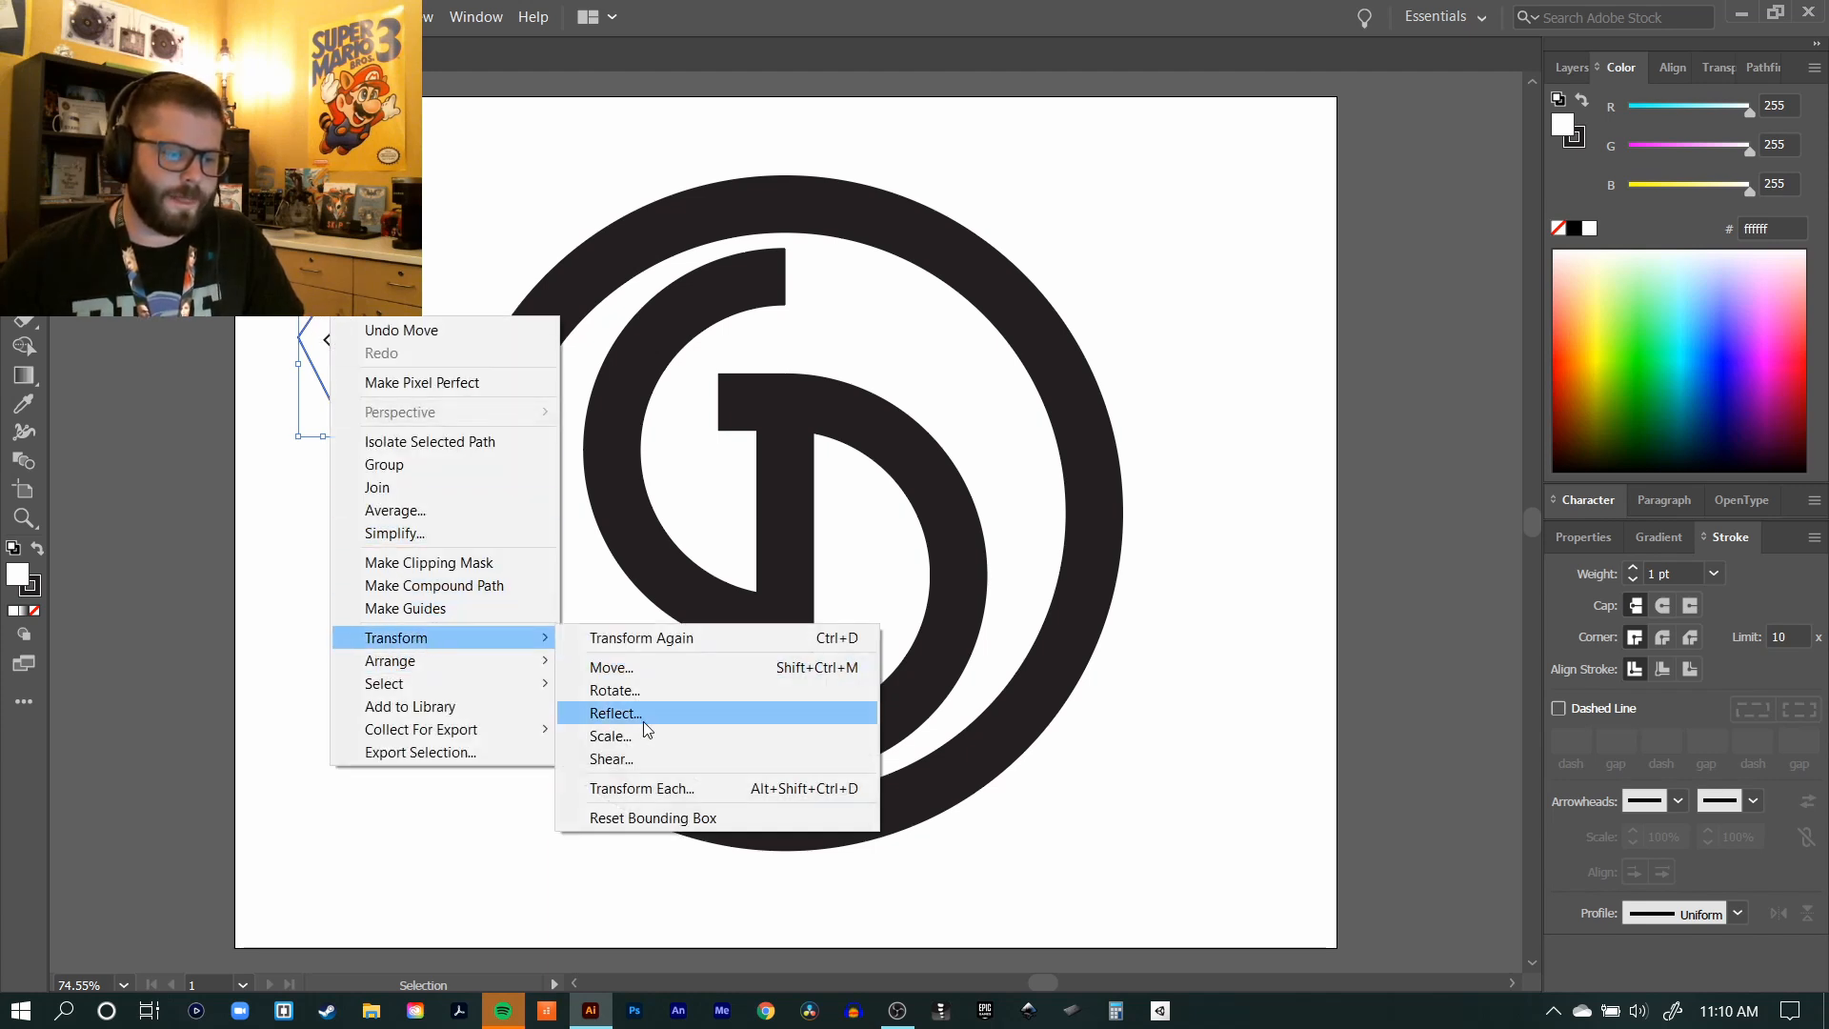
left_click(609, 712)
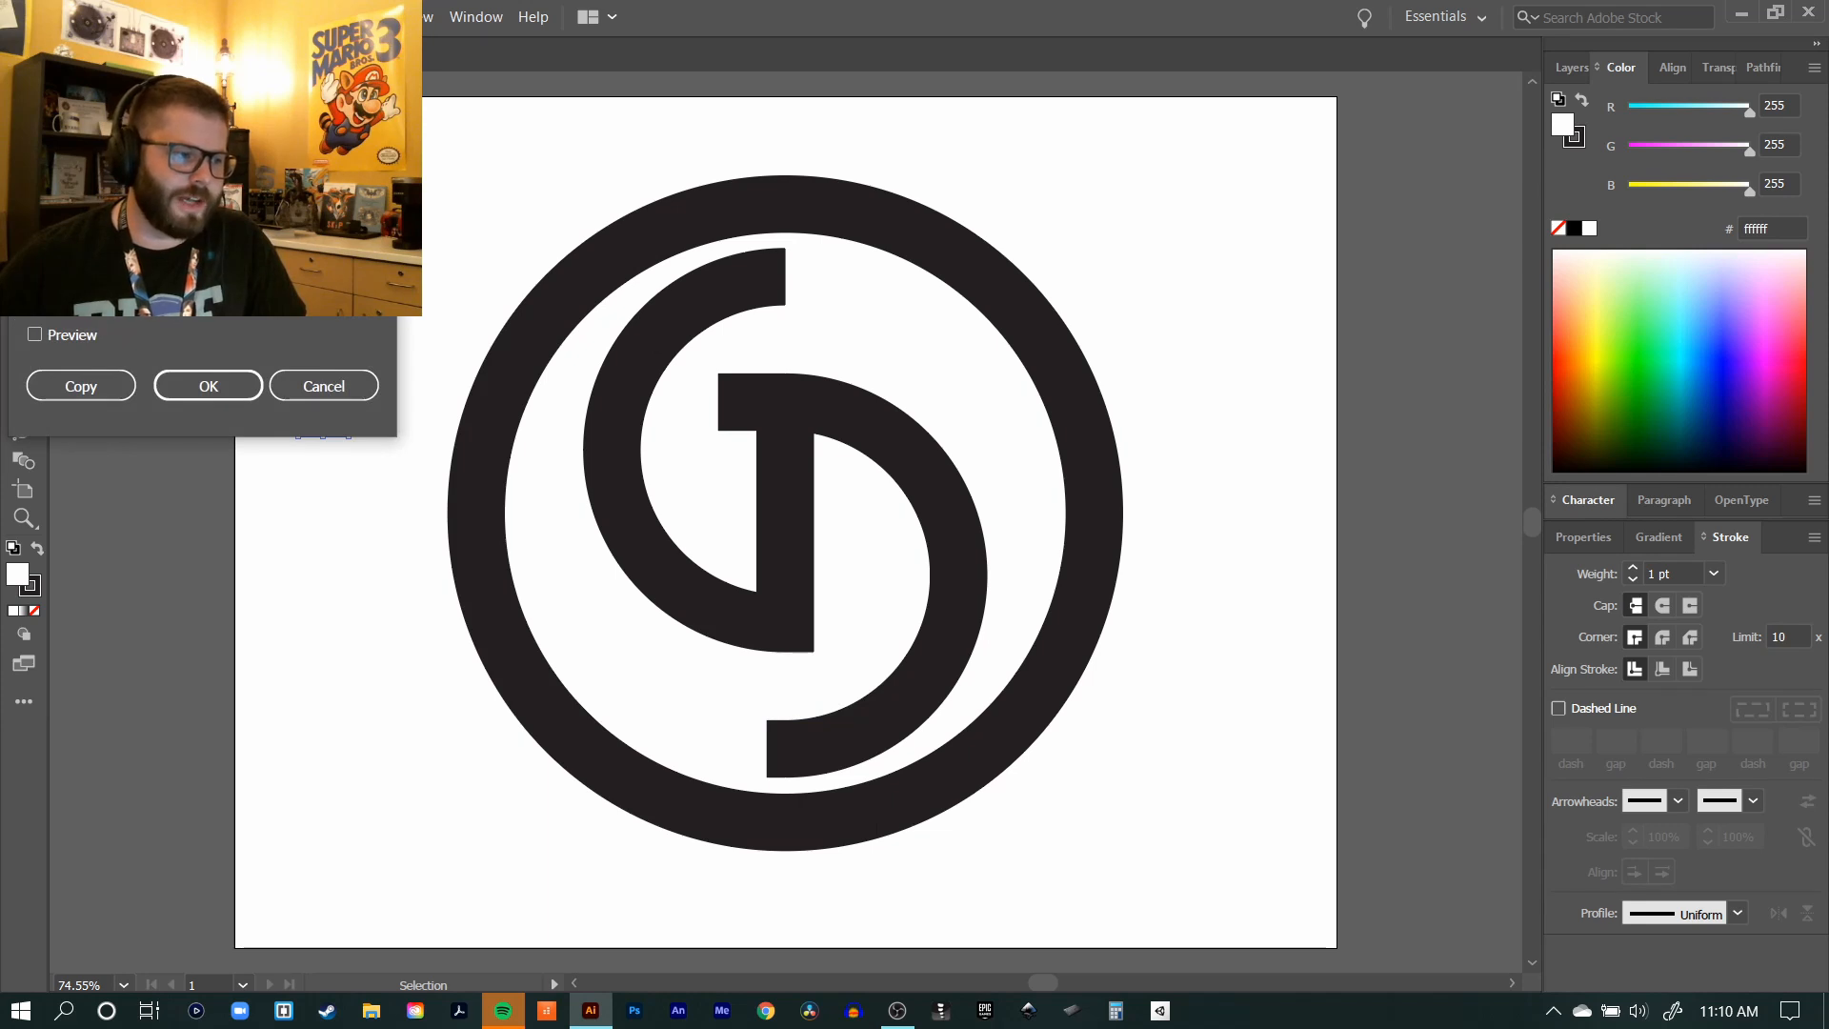
left_click(95, 396)
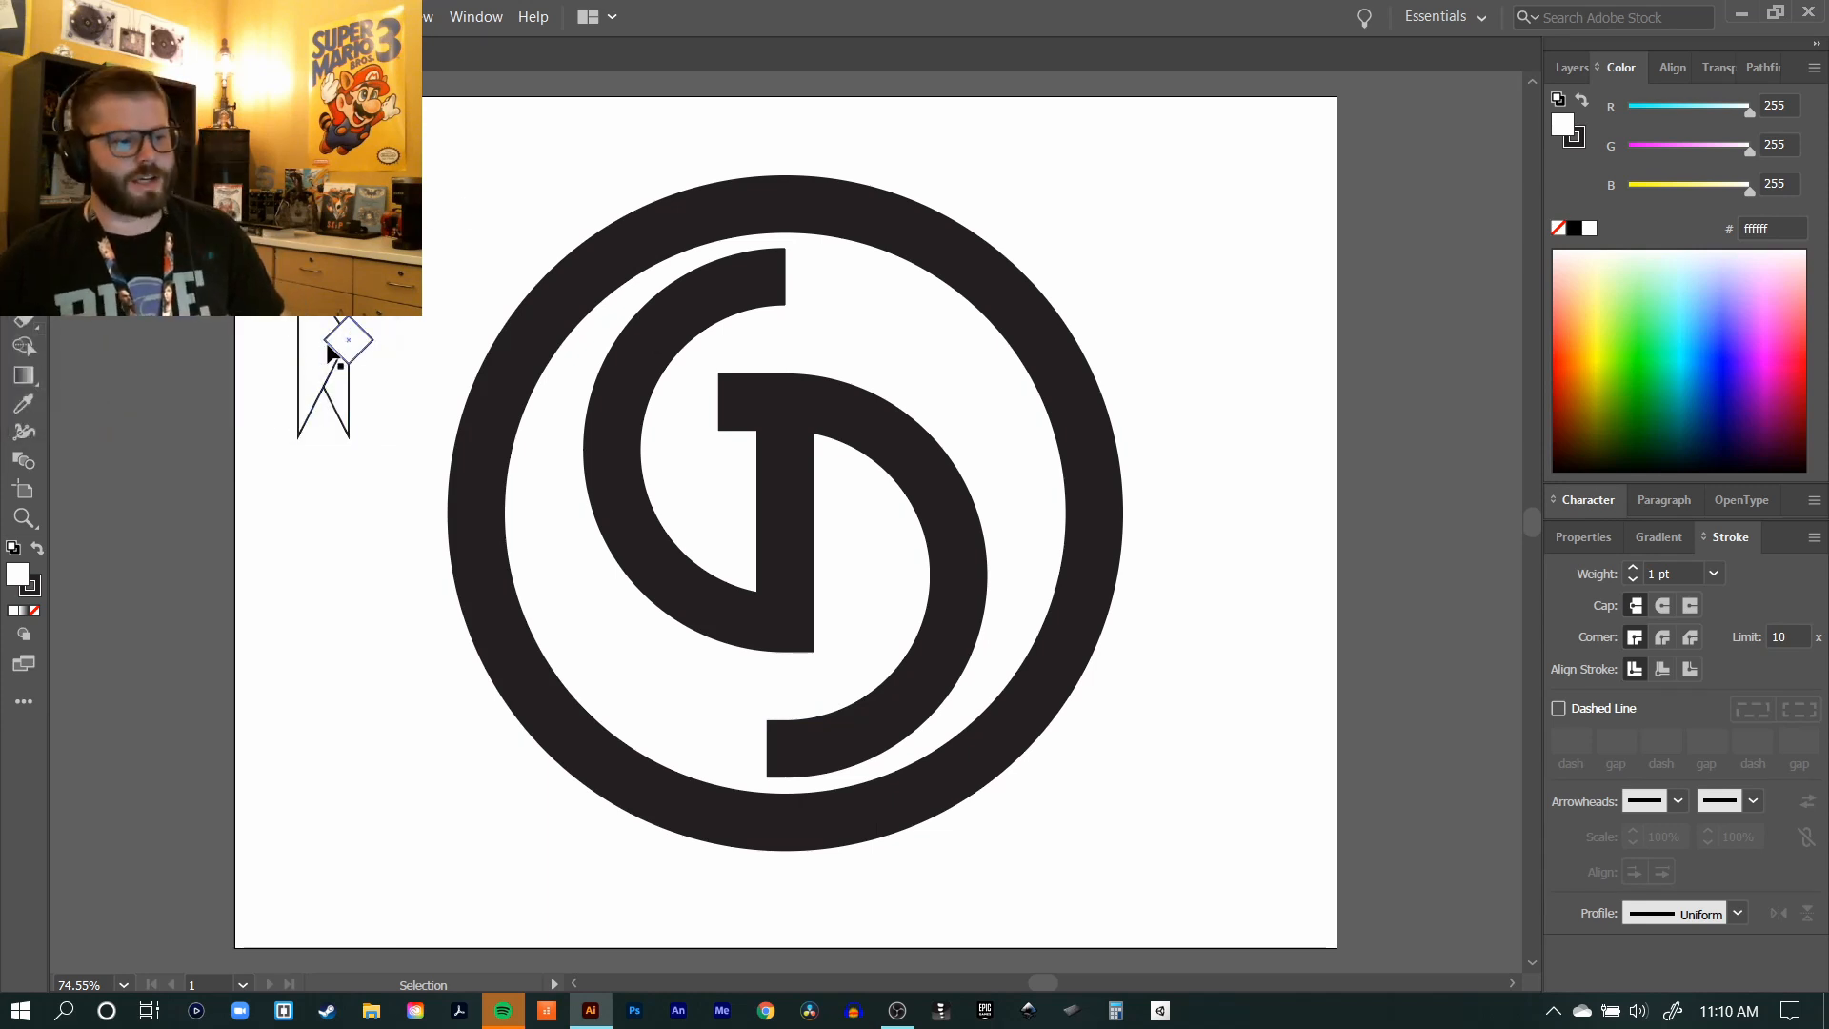
Step: Move the mirrored triangle against the original's vertical side to form a kite shape and select both halves
left_click_drag(327, 360, 367, 375)
left_click(444, 203)
left_click_drag(448, 192, 291, 381)
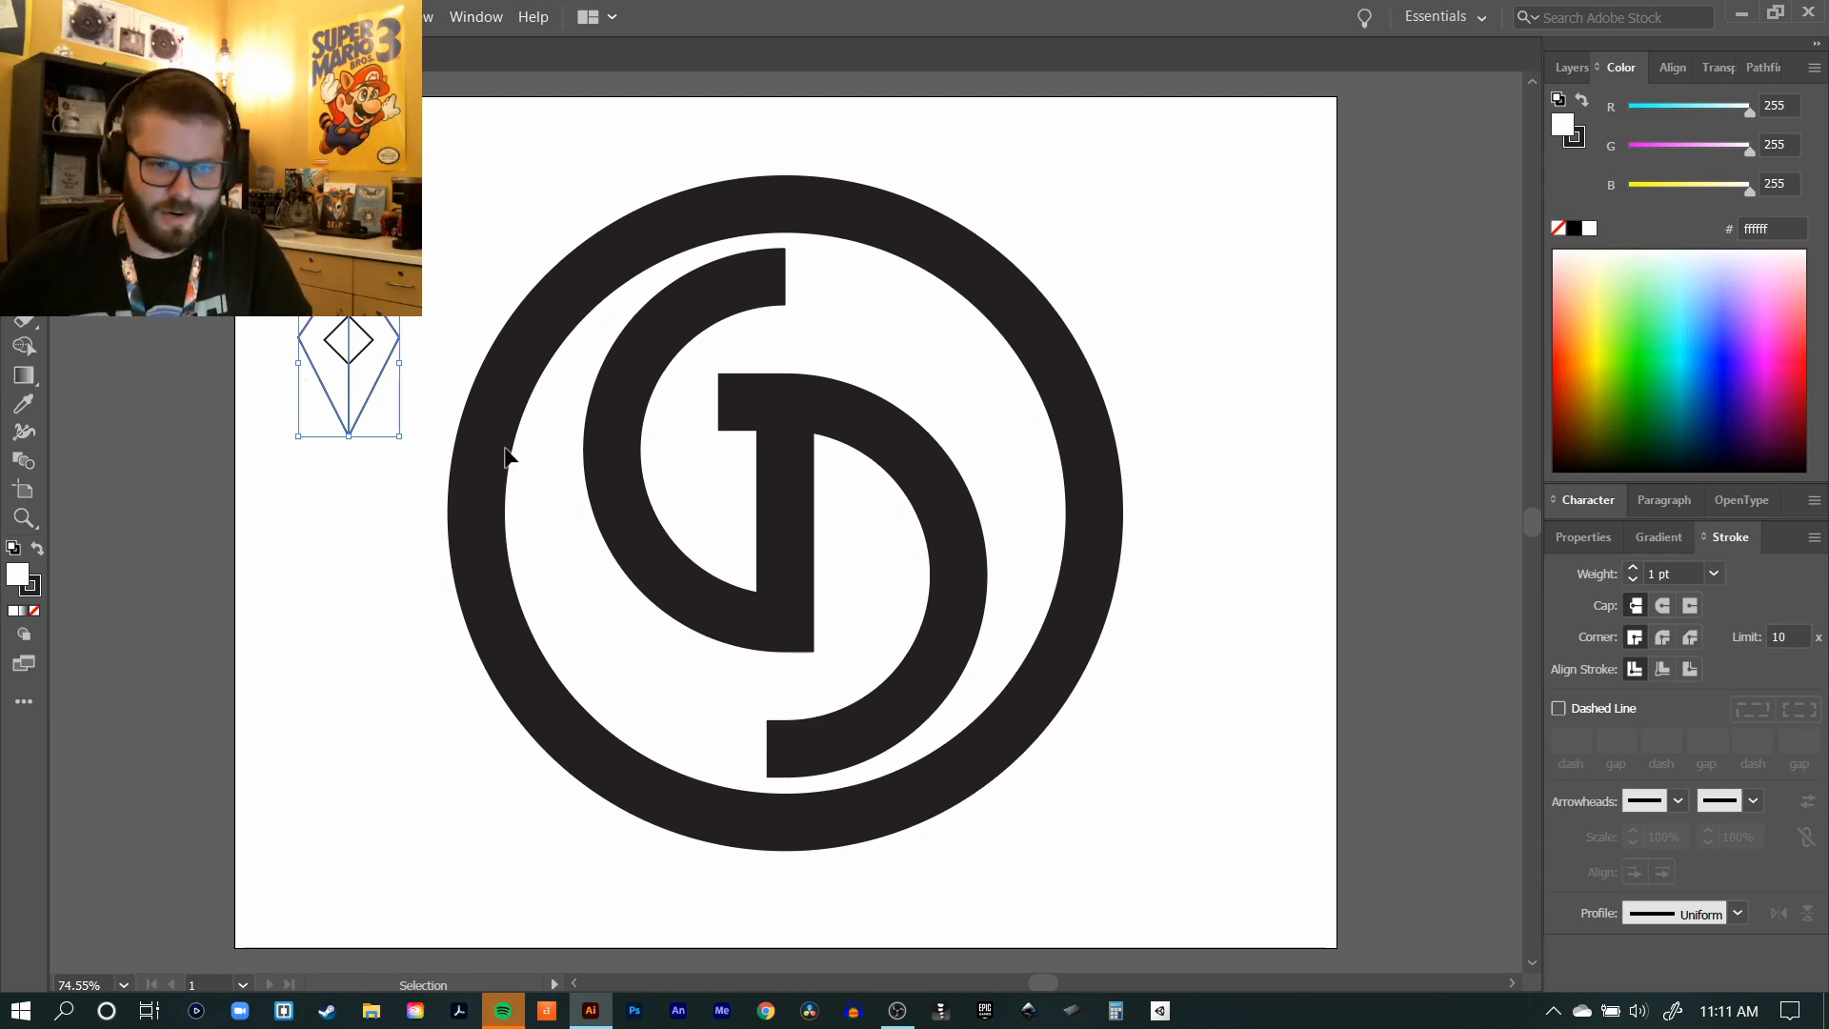
Step: Bring up the Pathfinder operations for the two selected kite halves
left_click(1770, 71)
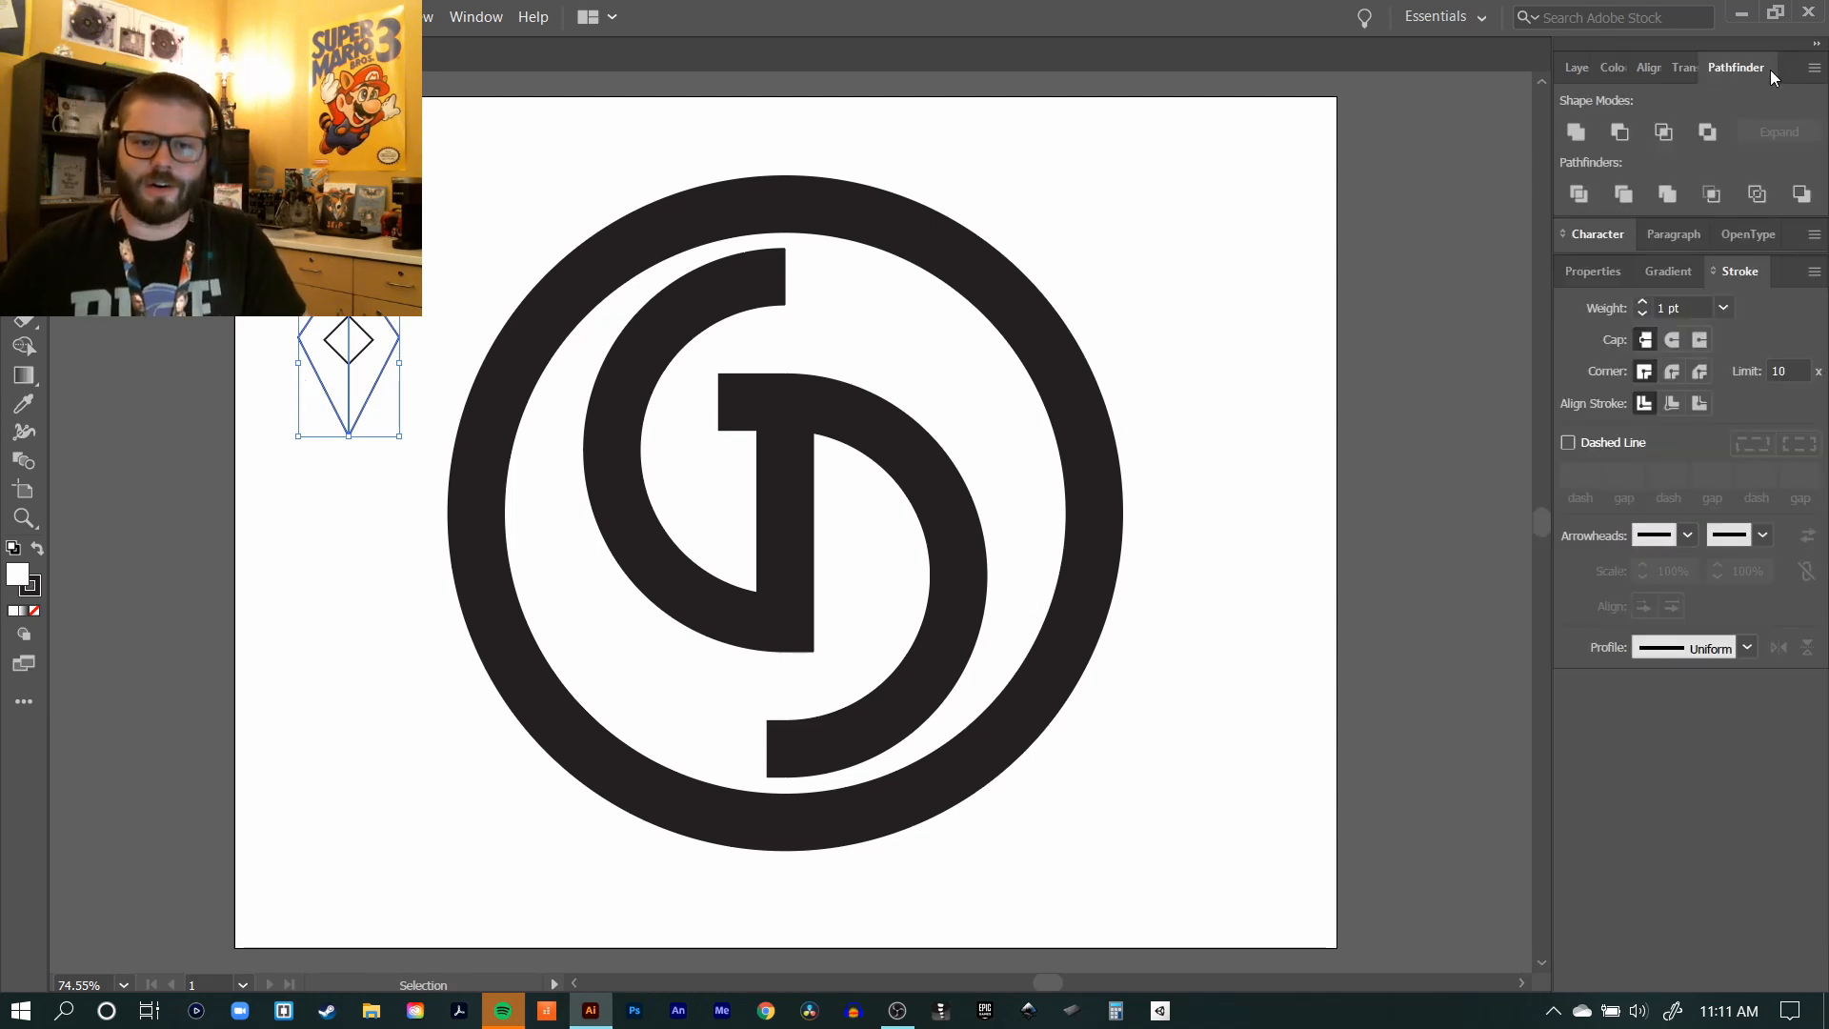
left_click(481, 19)
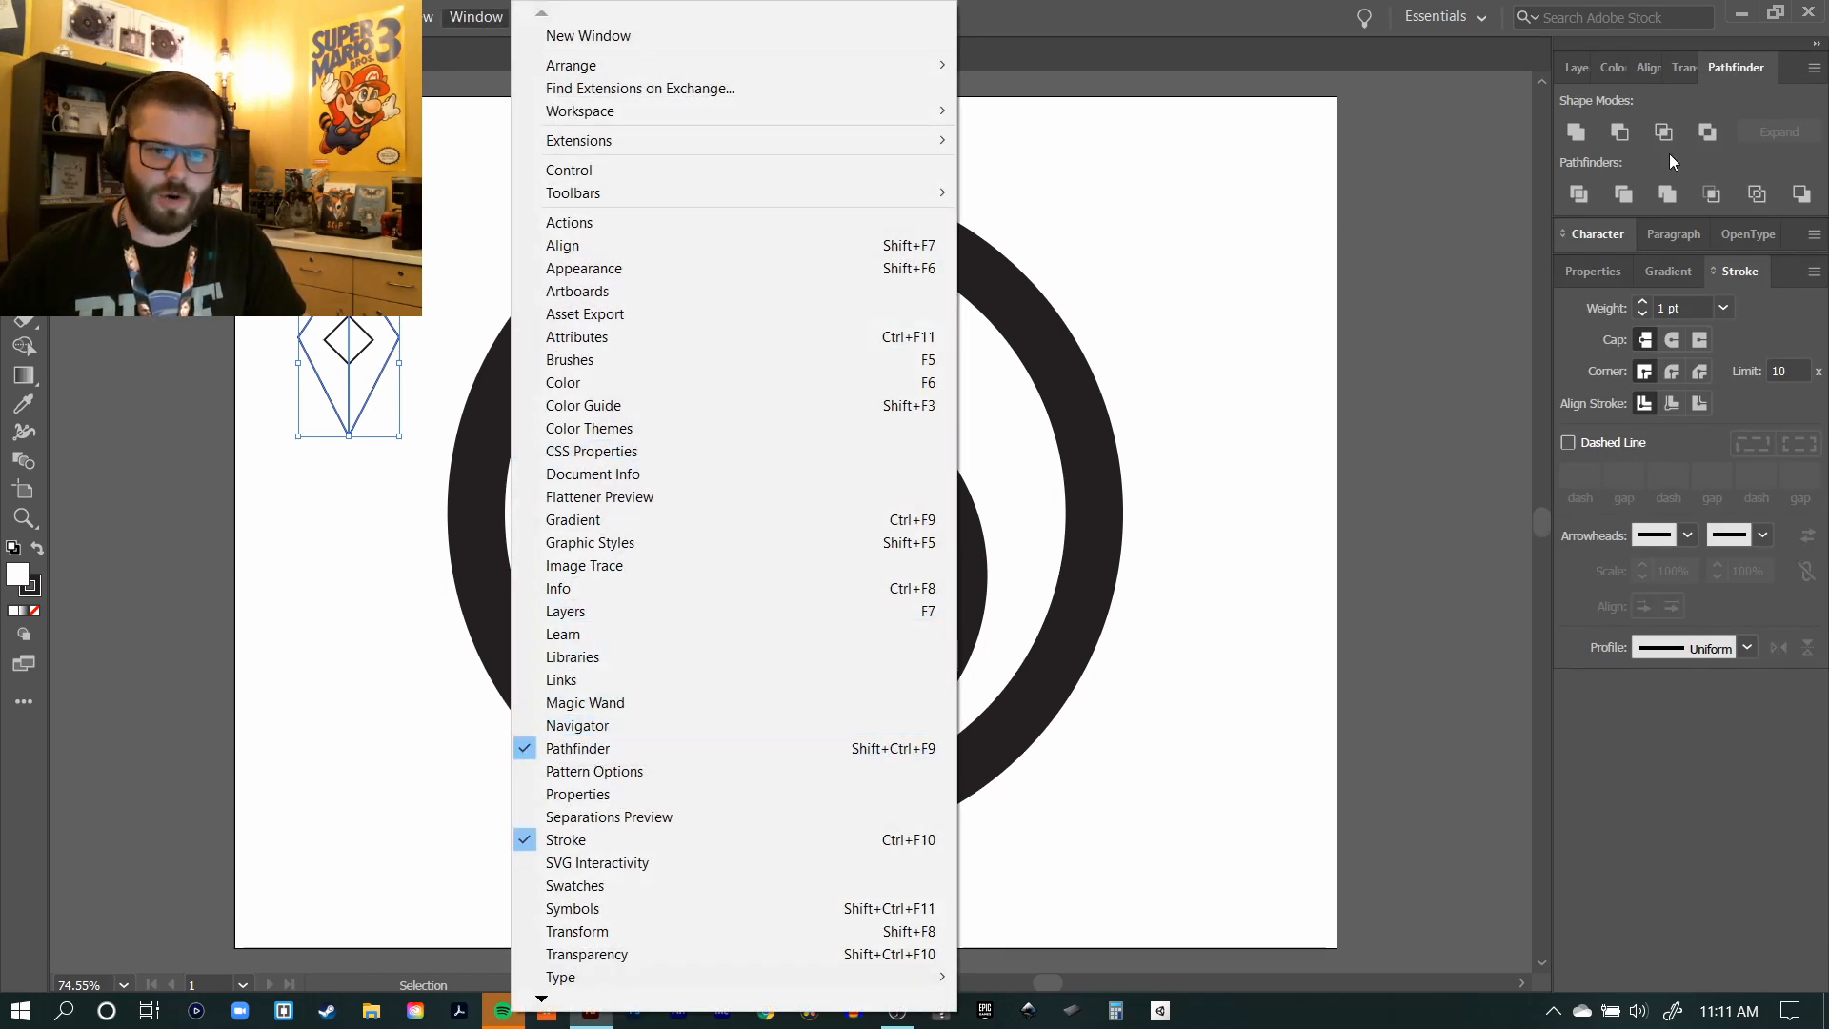
left_click(1730, 66)
left_click_drag(1729, 66, 1164, 124)
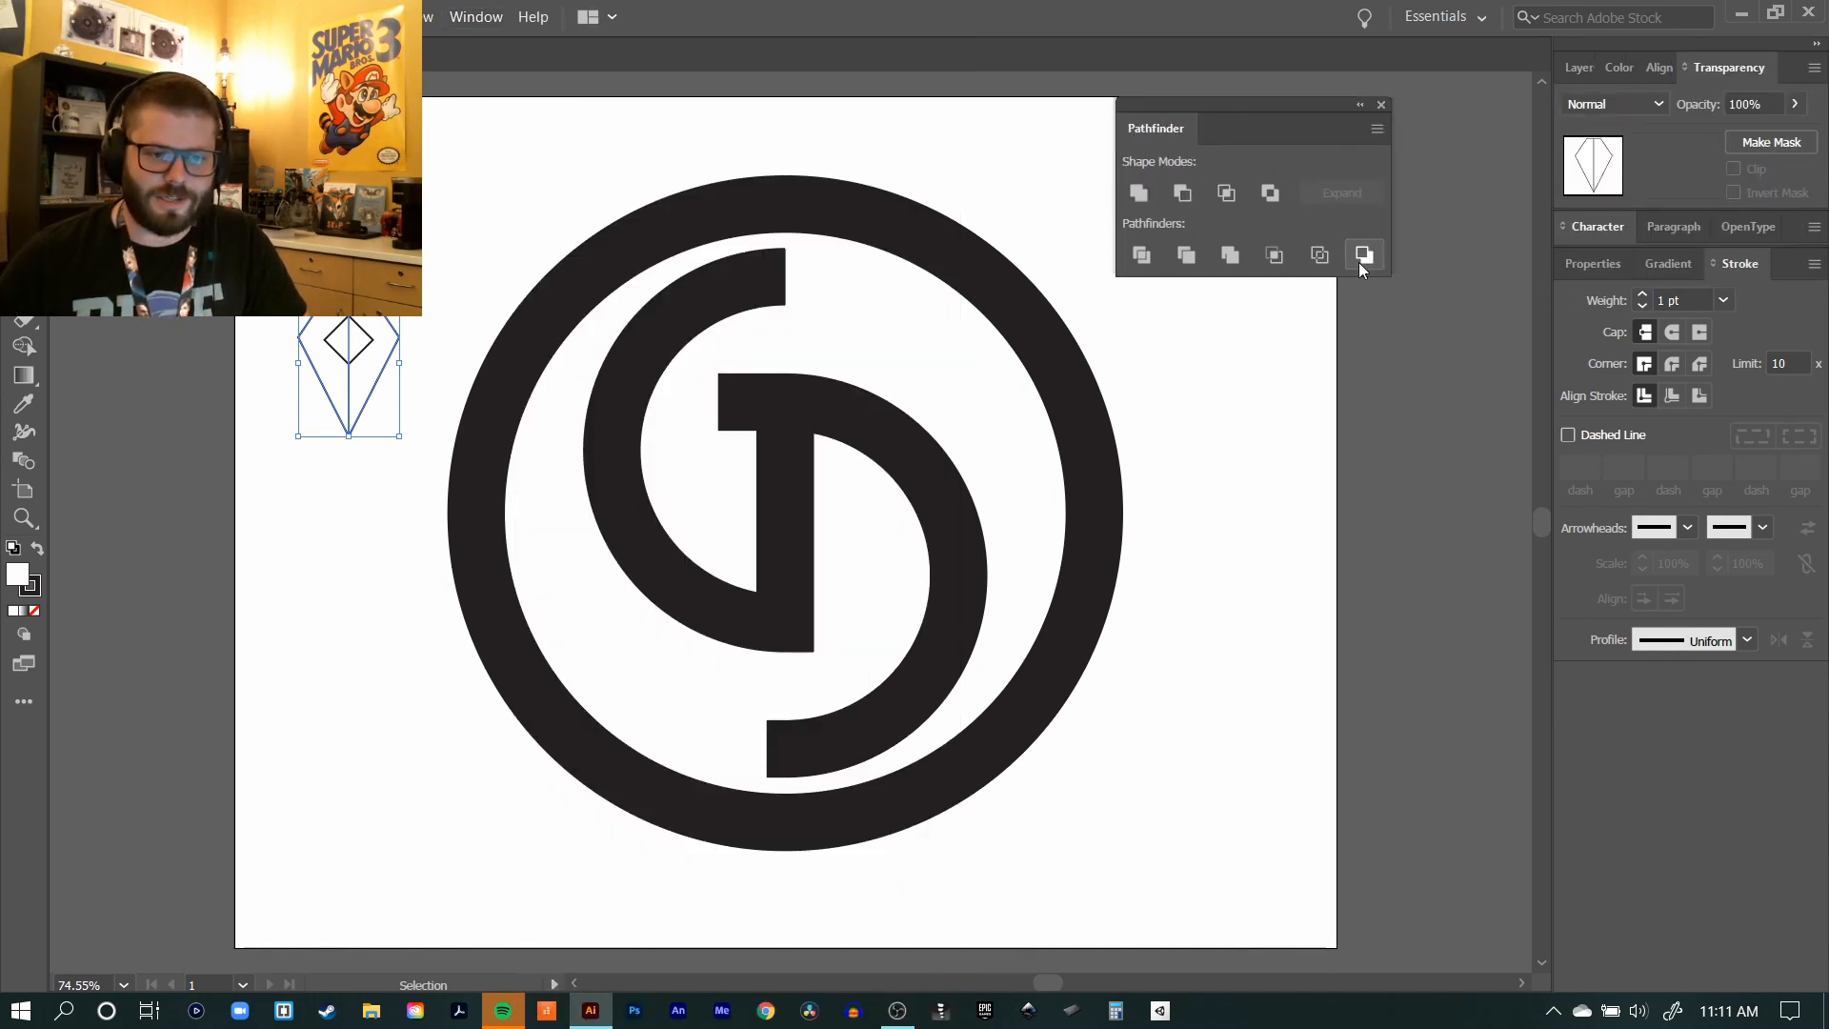
left_click_drag(1189, 127, 1791, 77)
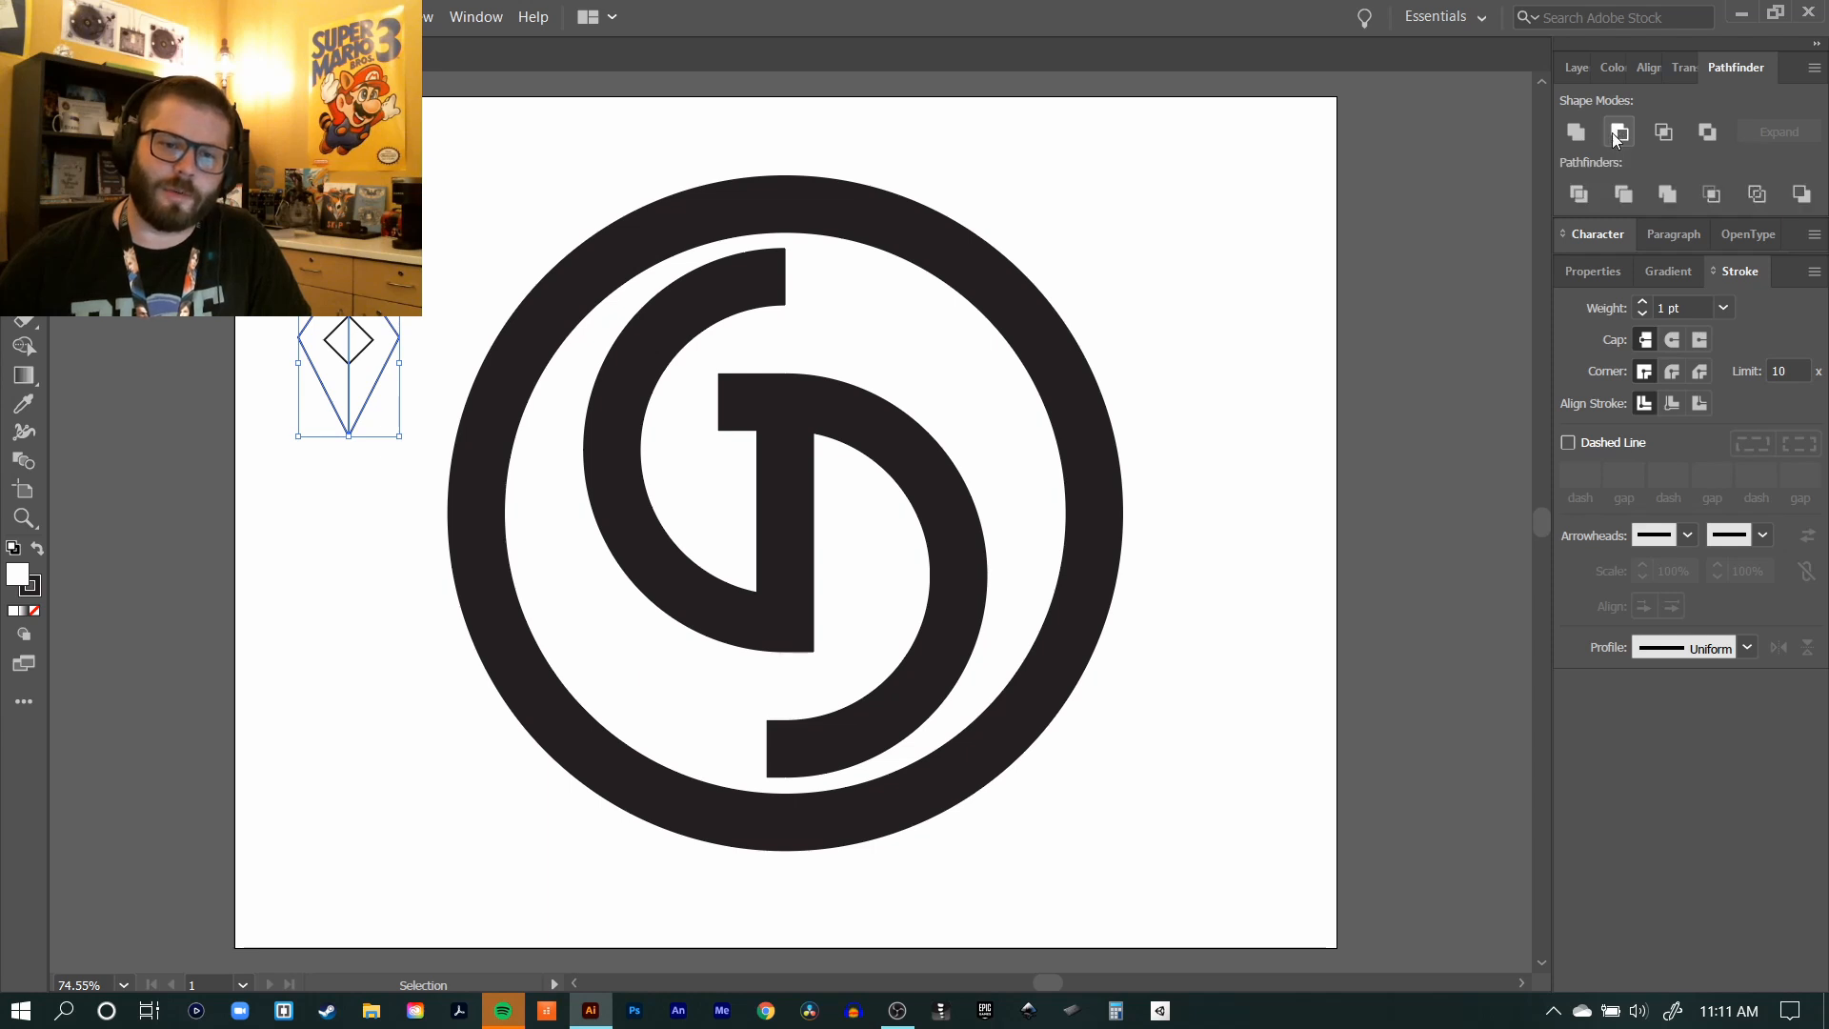
left_click(1205, 208)
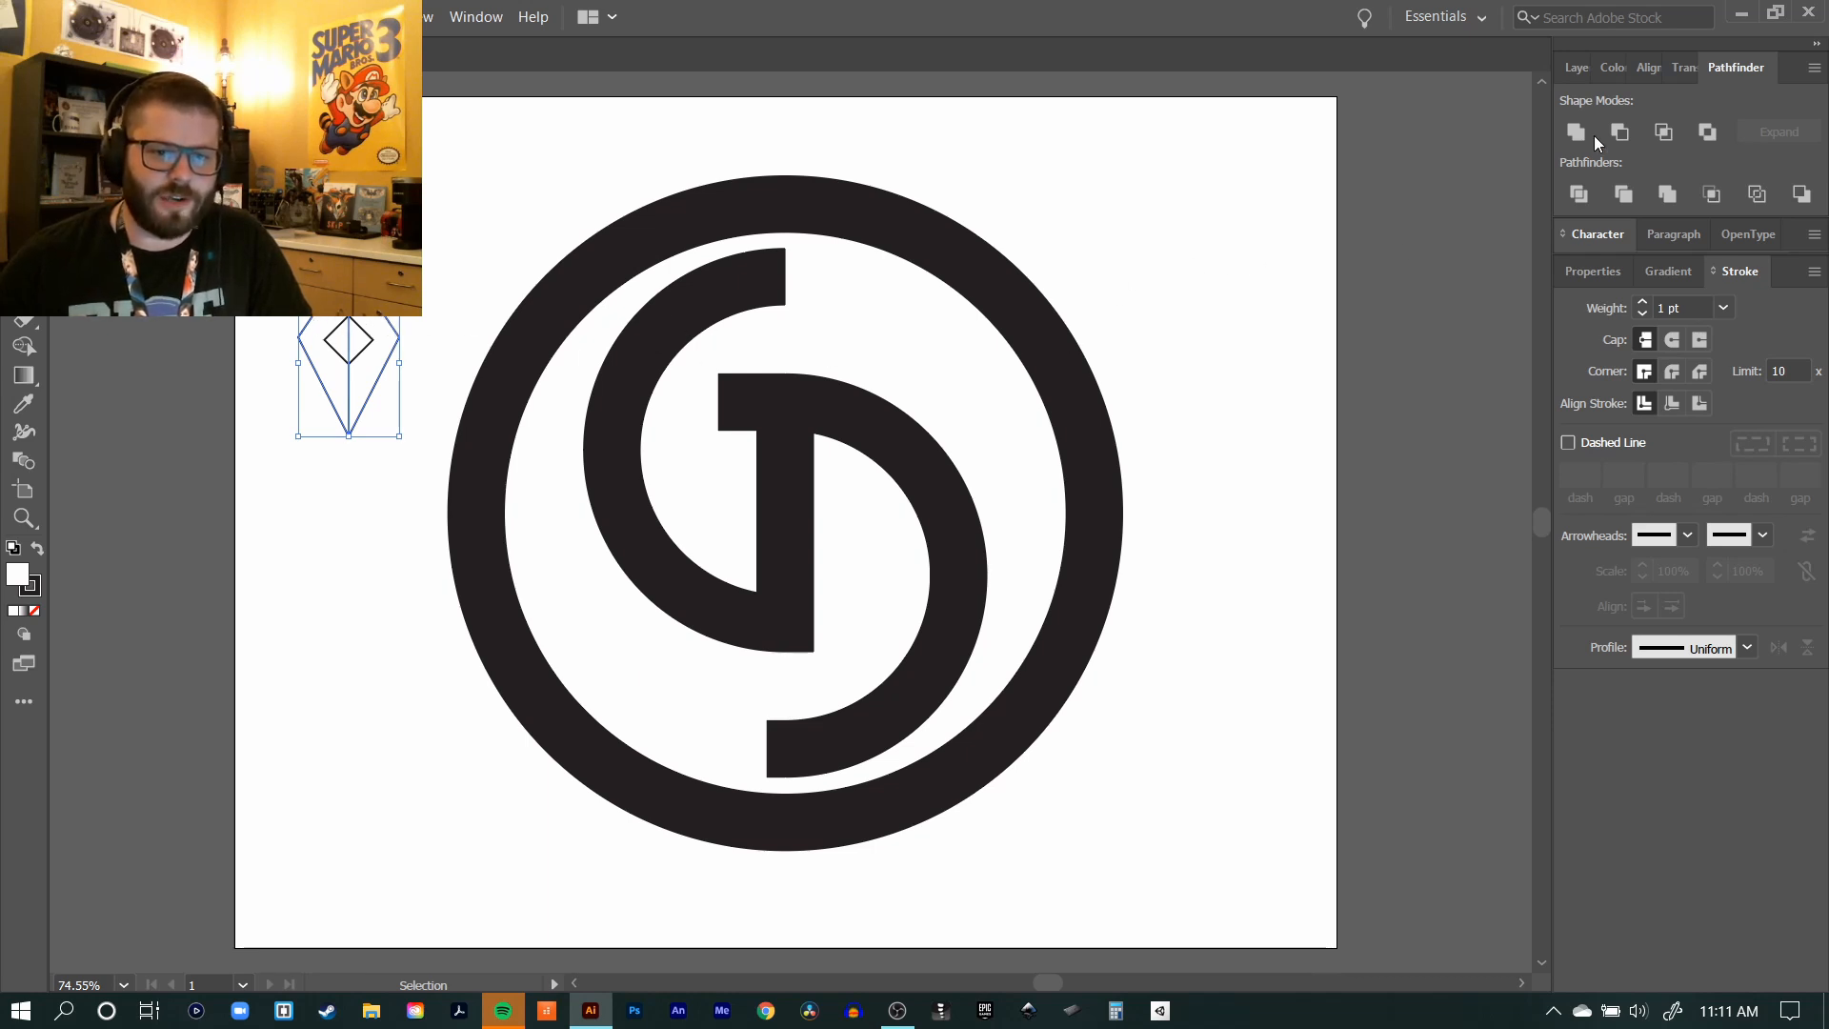
Step: Unite the two mirrored triangle halves into a single kite shape and deselect it
key("ctrl+shift+a")
left_click(358, 306)
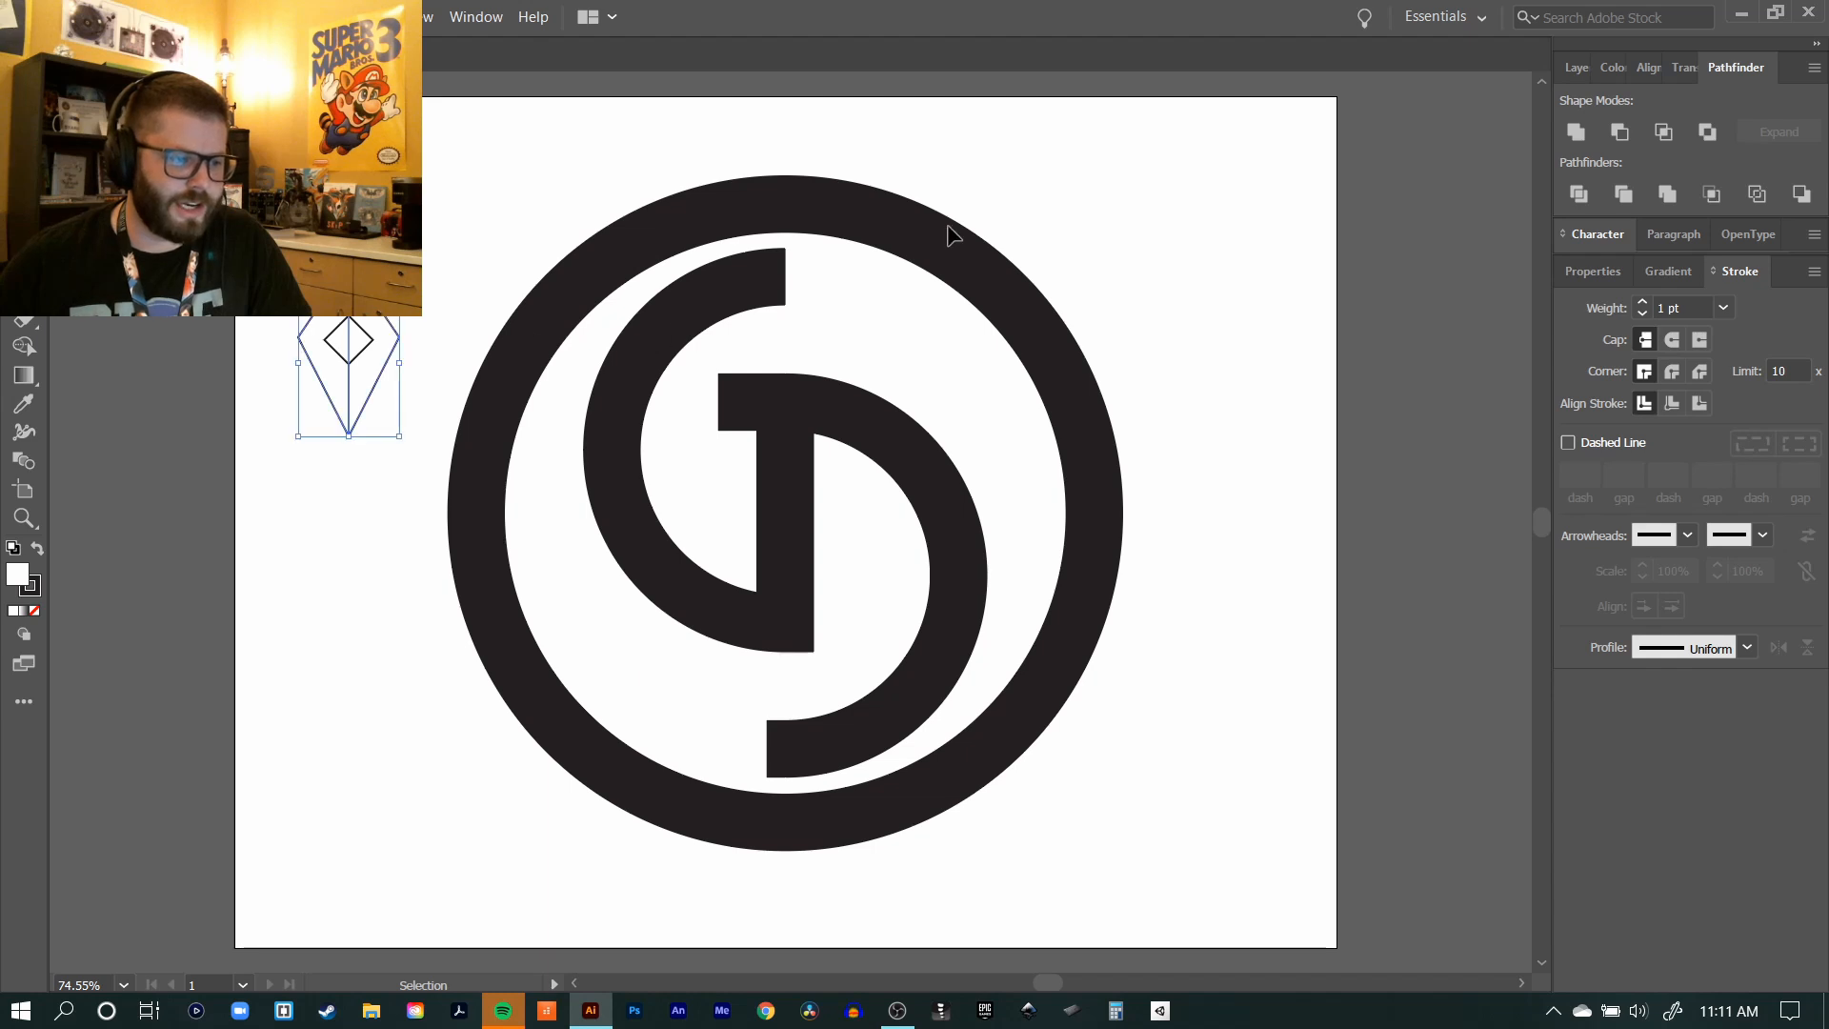
left_click(1577, 132)
left_click(519, 181)
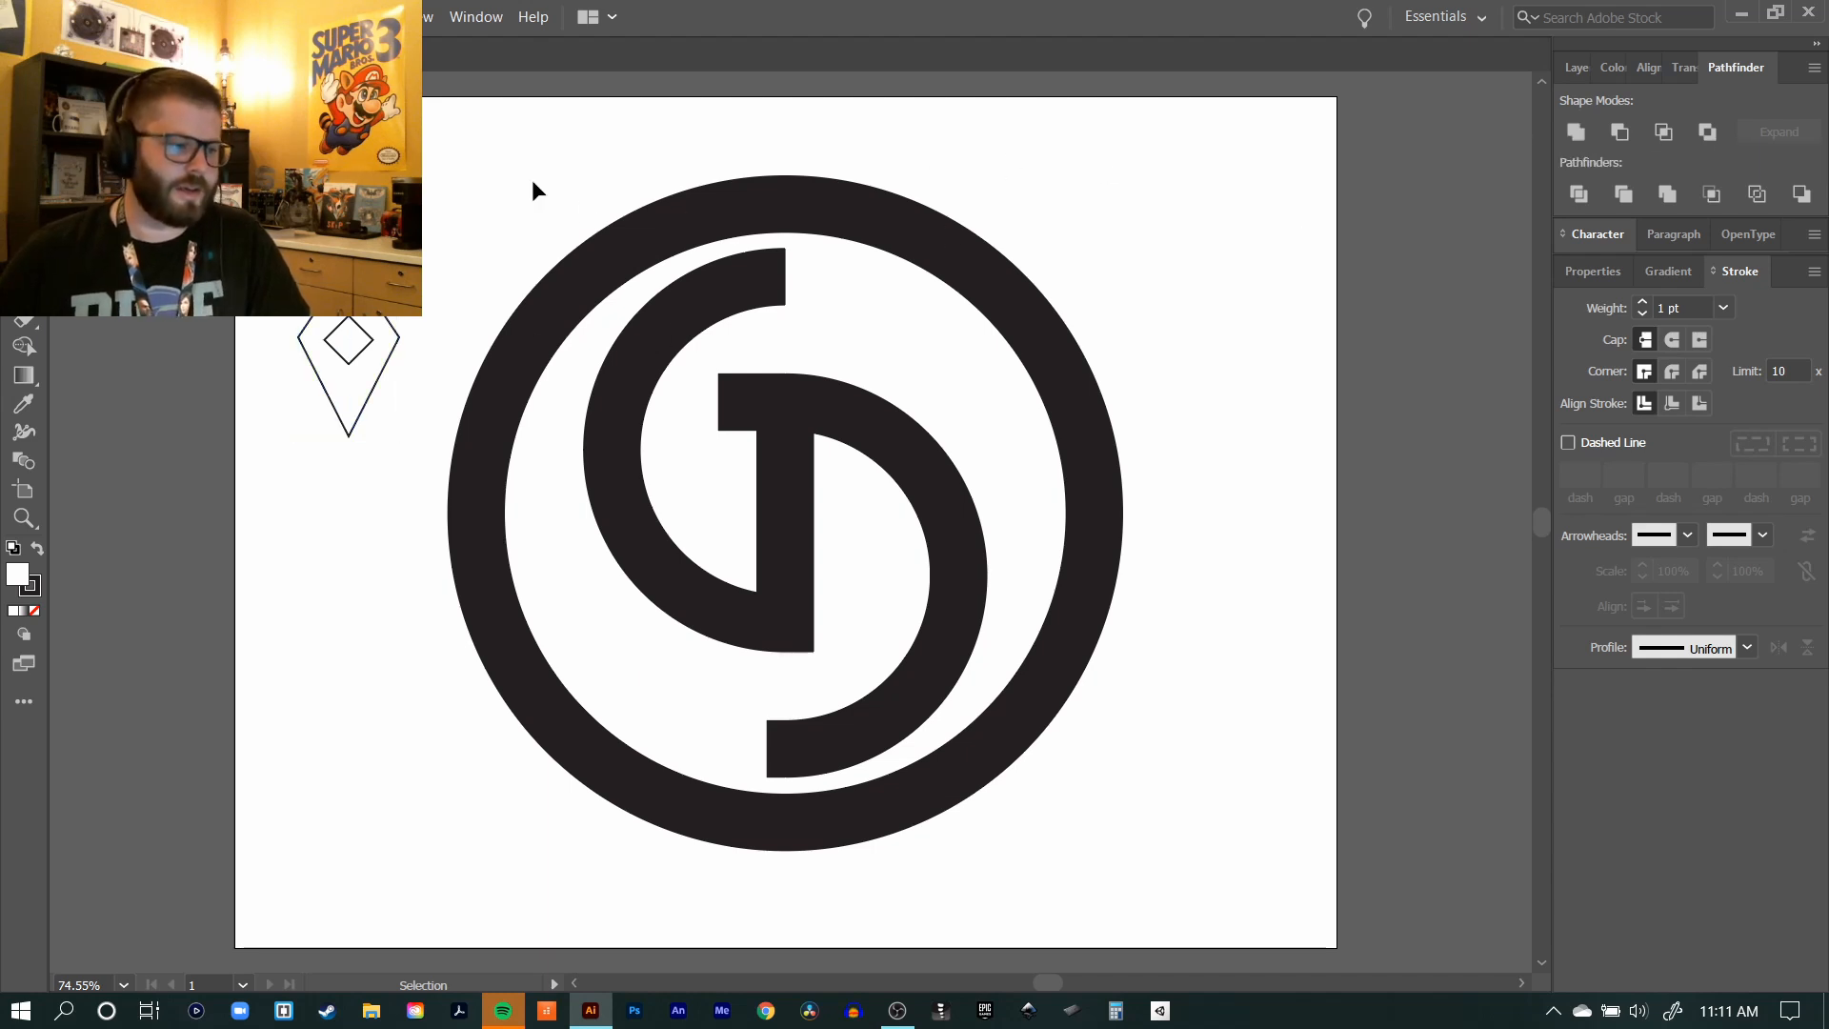
Step: Review the finished pen-nib parts at the top of the ring against the whole emblem
key("p")
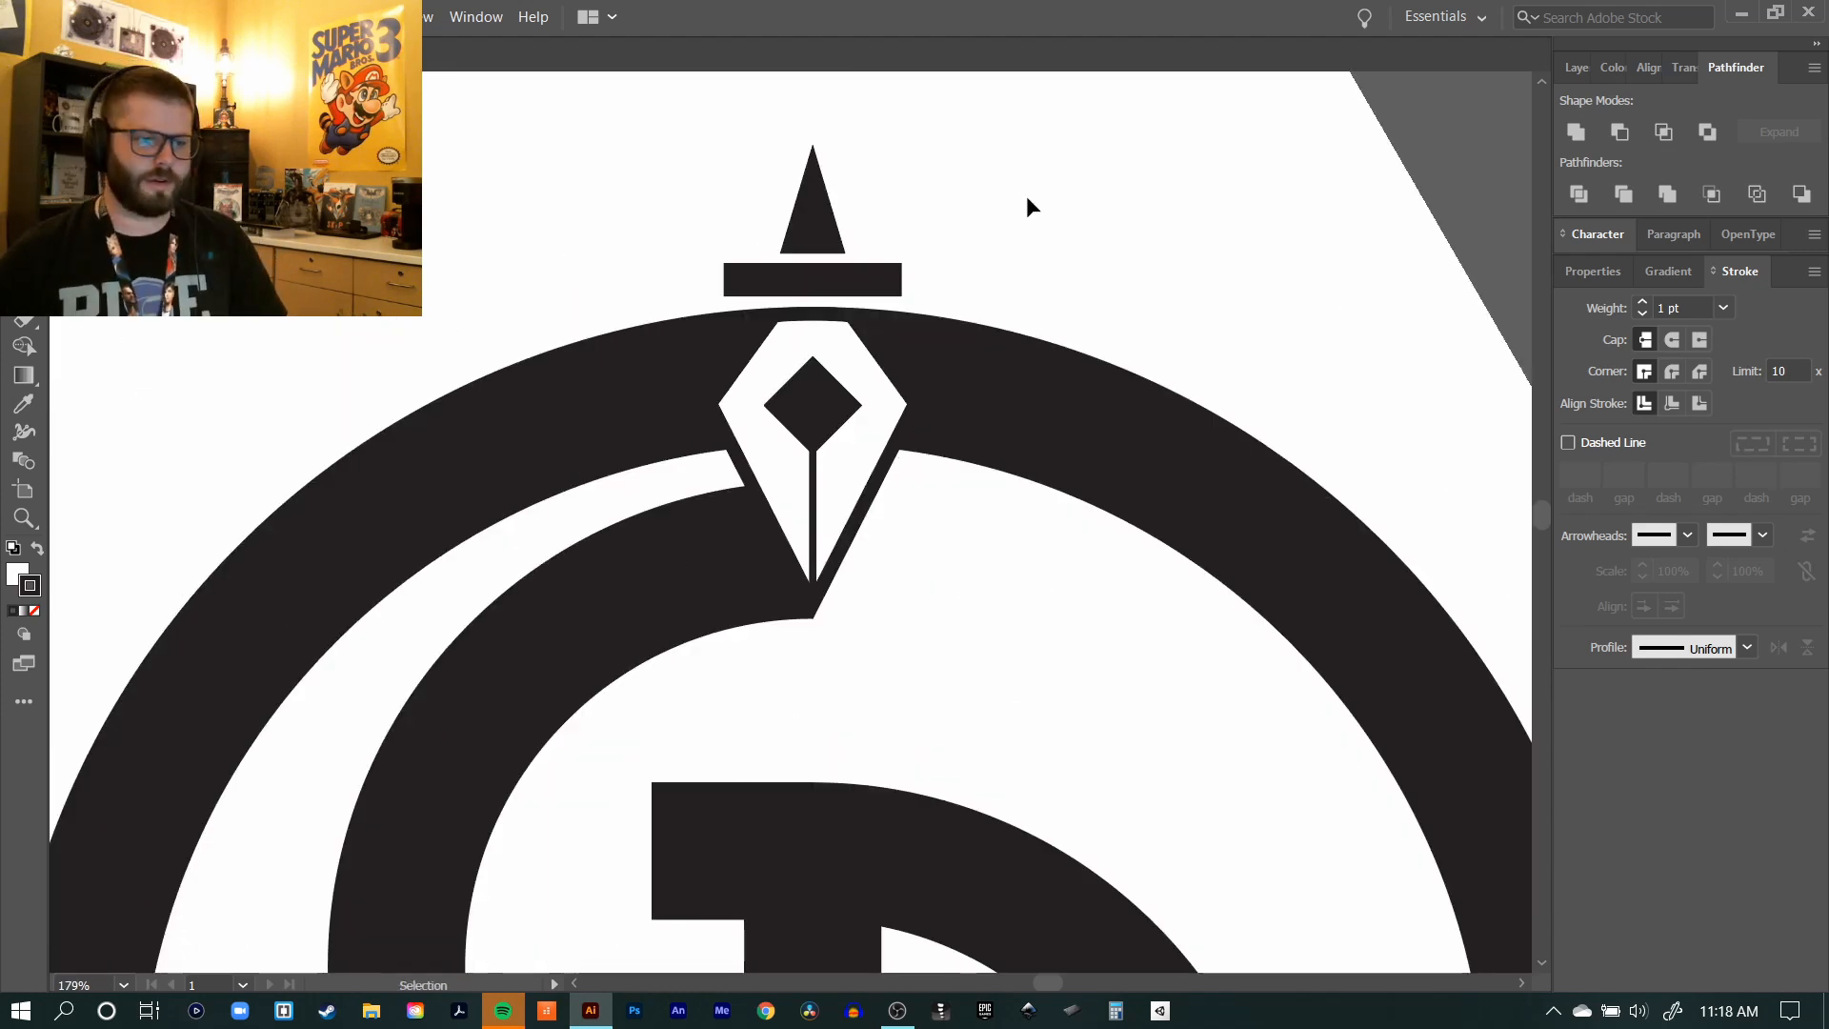
left_click(852, 290)
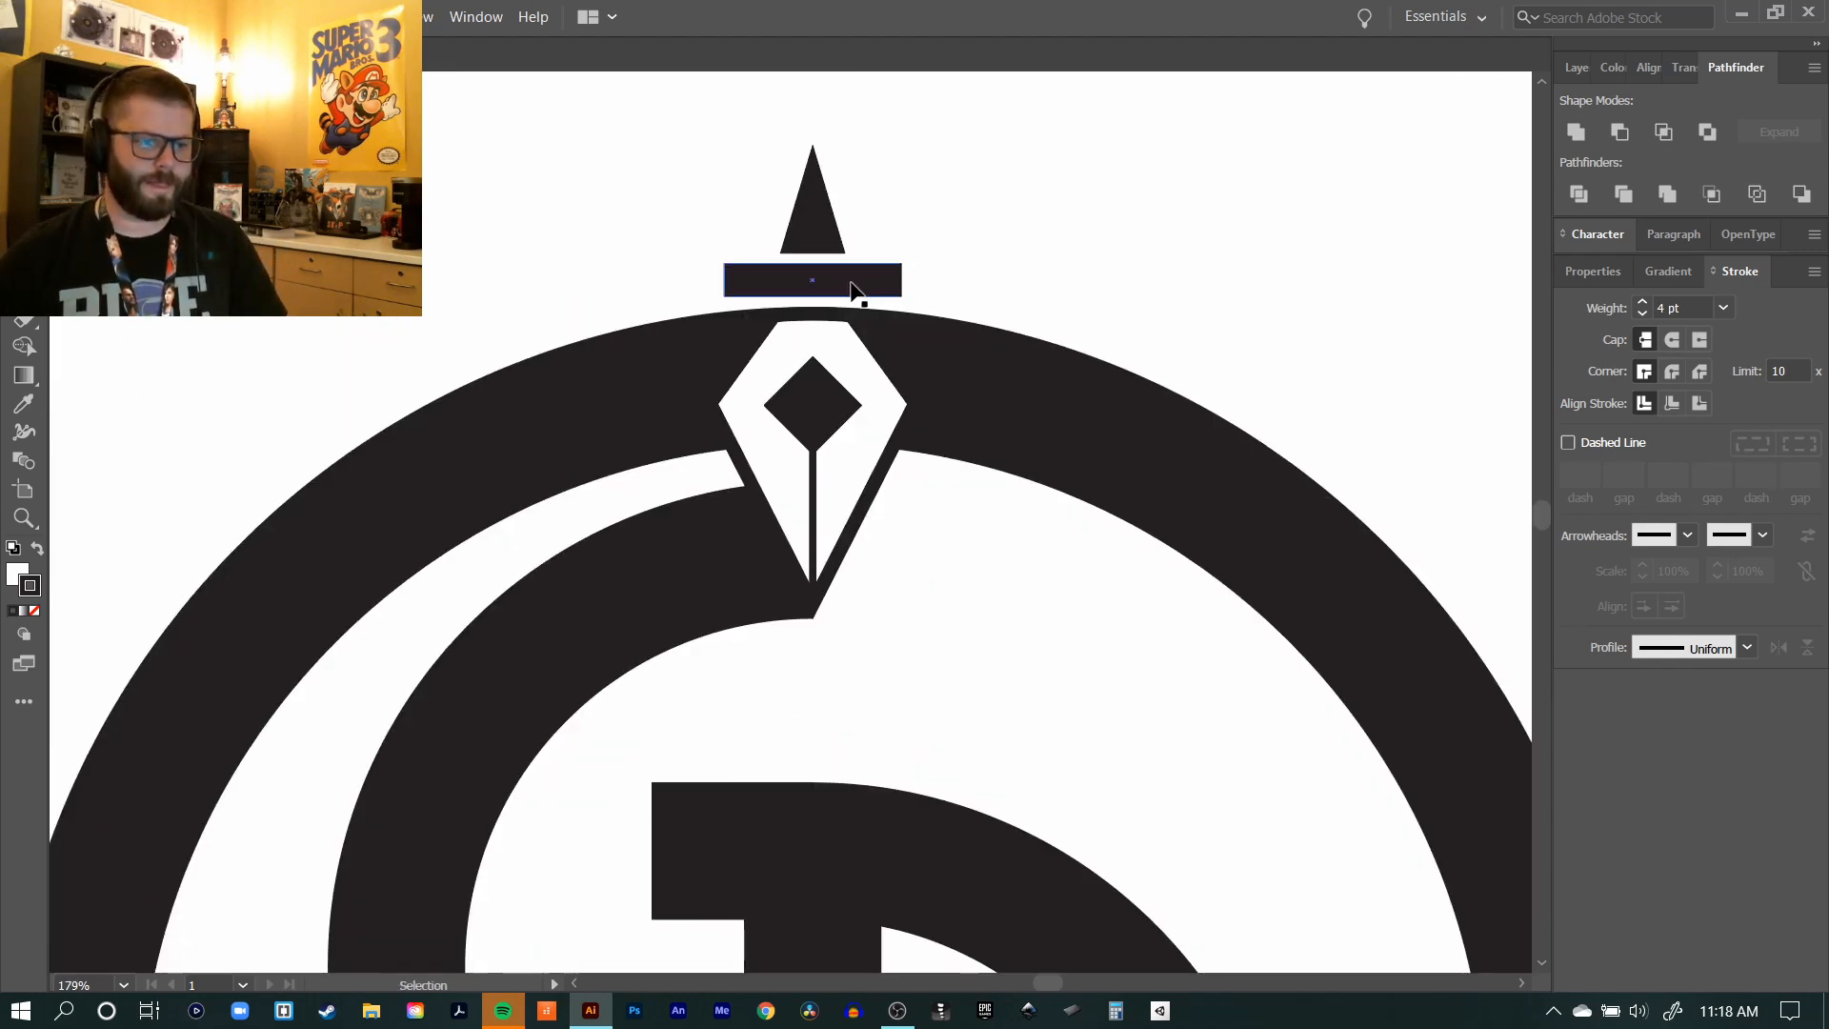
left_click(857, 289)
key("z")
left_click(809, 264, "alt")
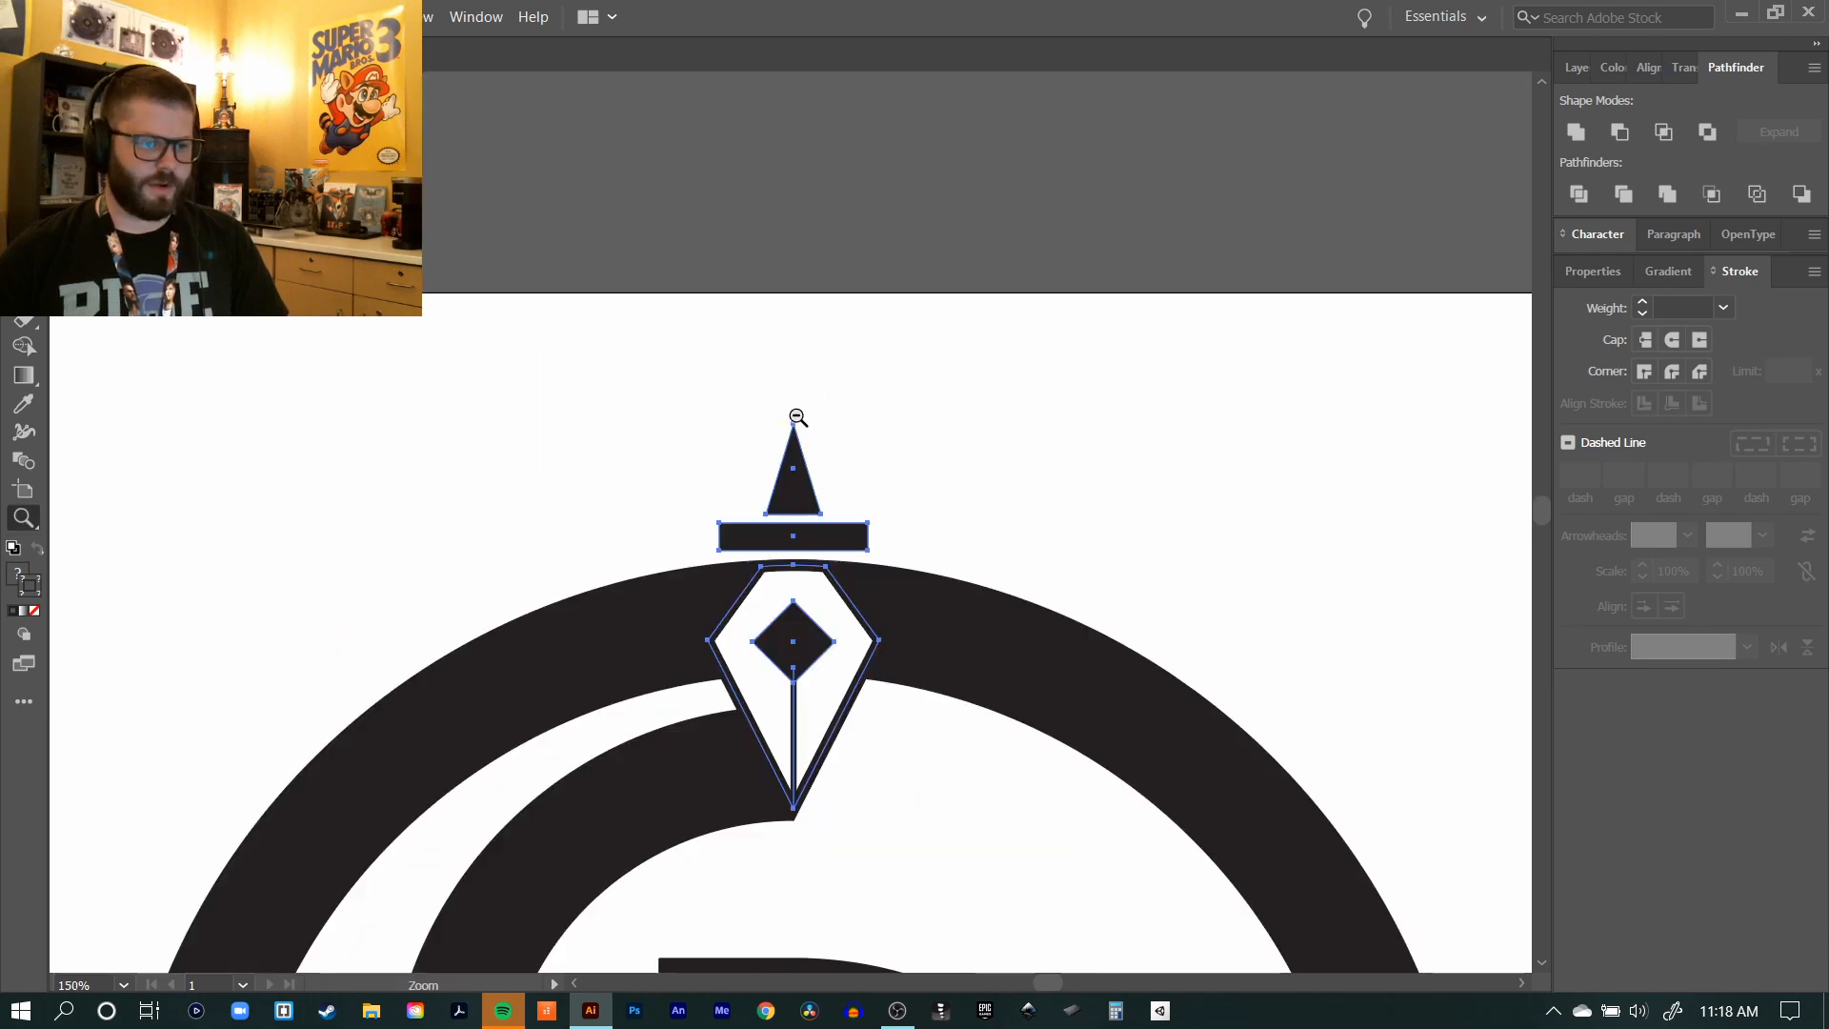
left_click(834, 606, "alt")
left_click(939, 518, "alt")
key("v")
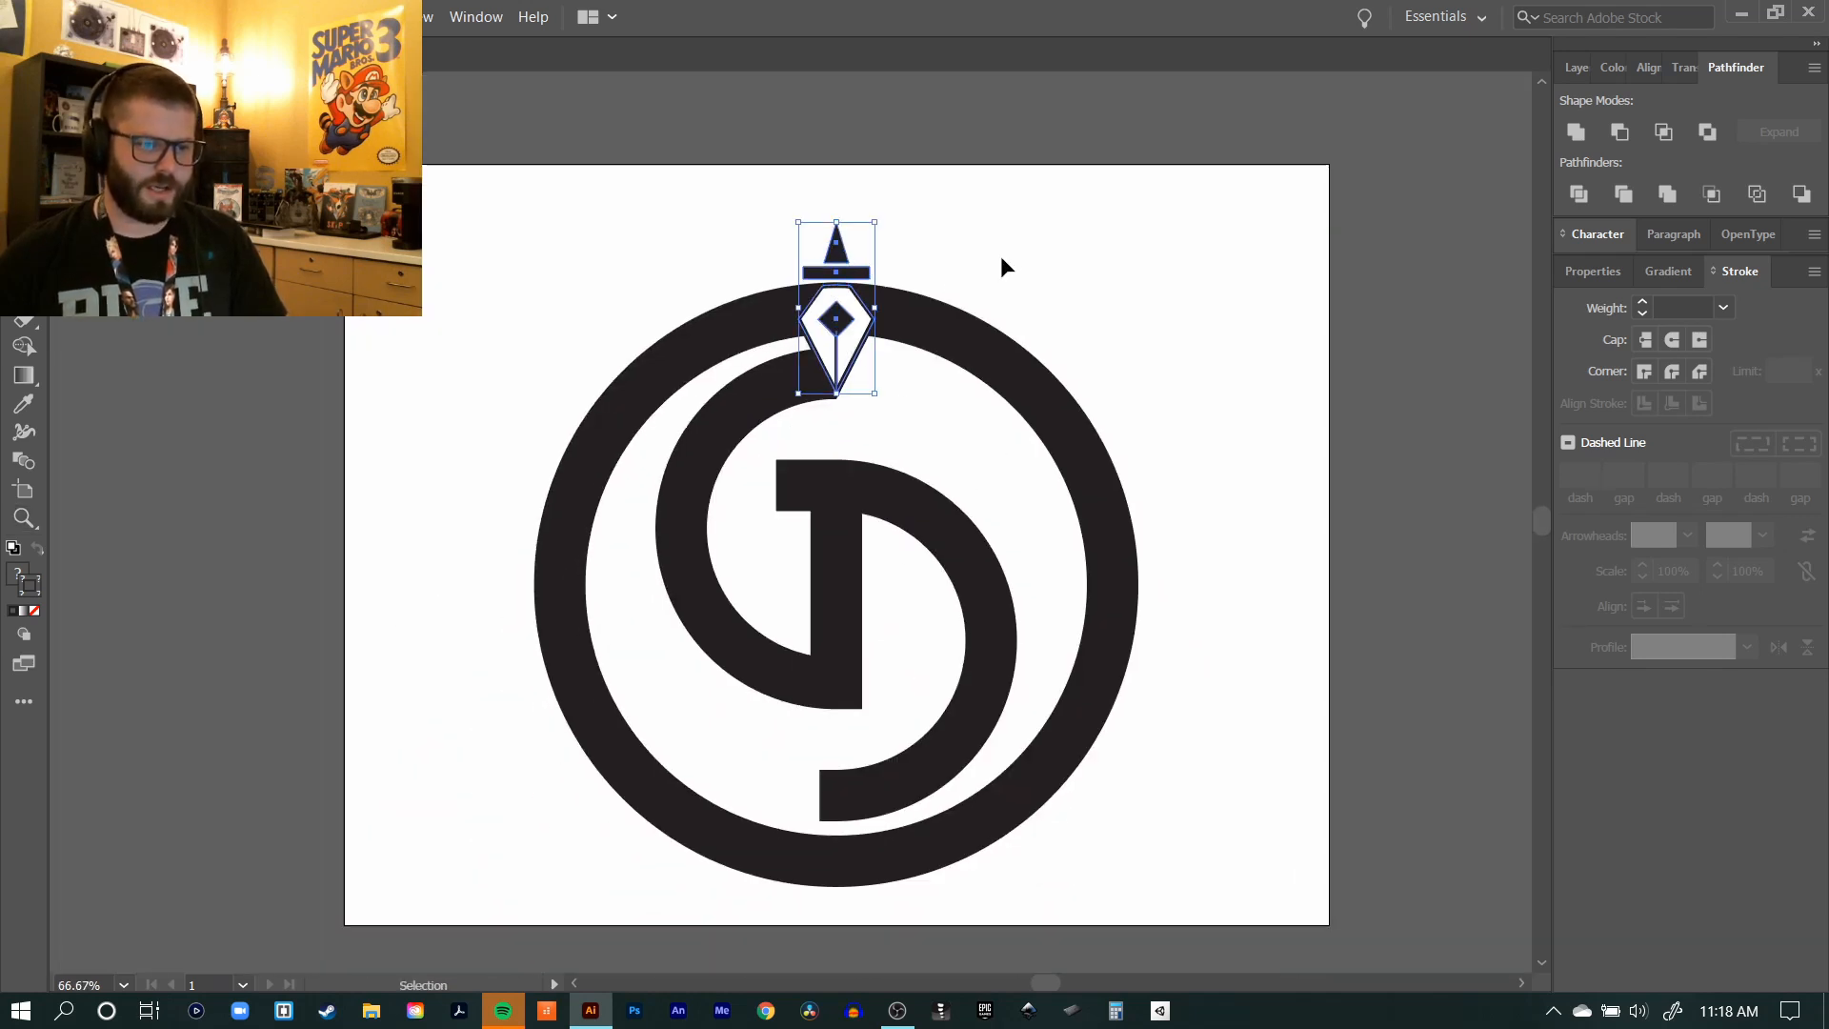
left_click(1002, 254)
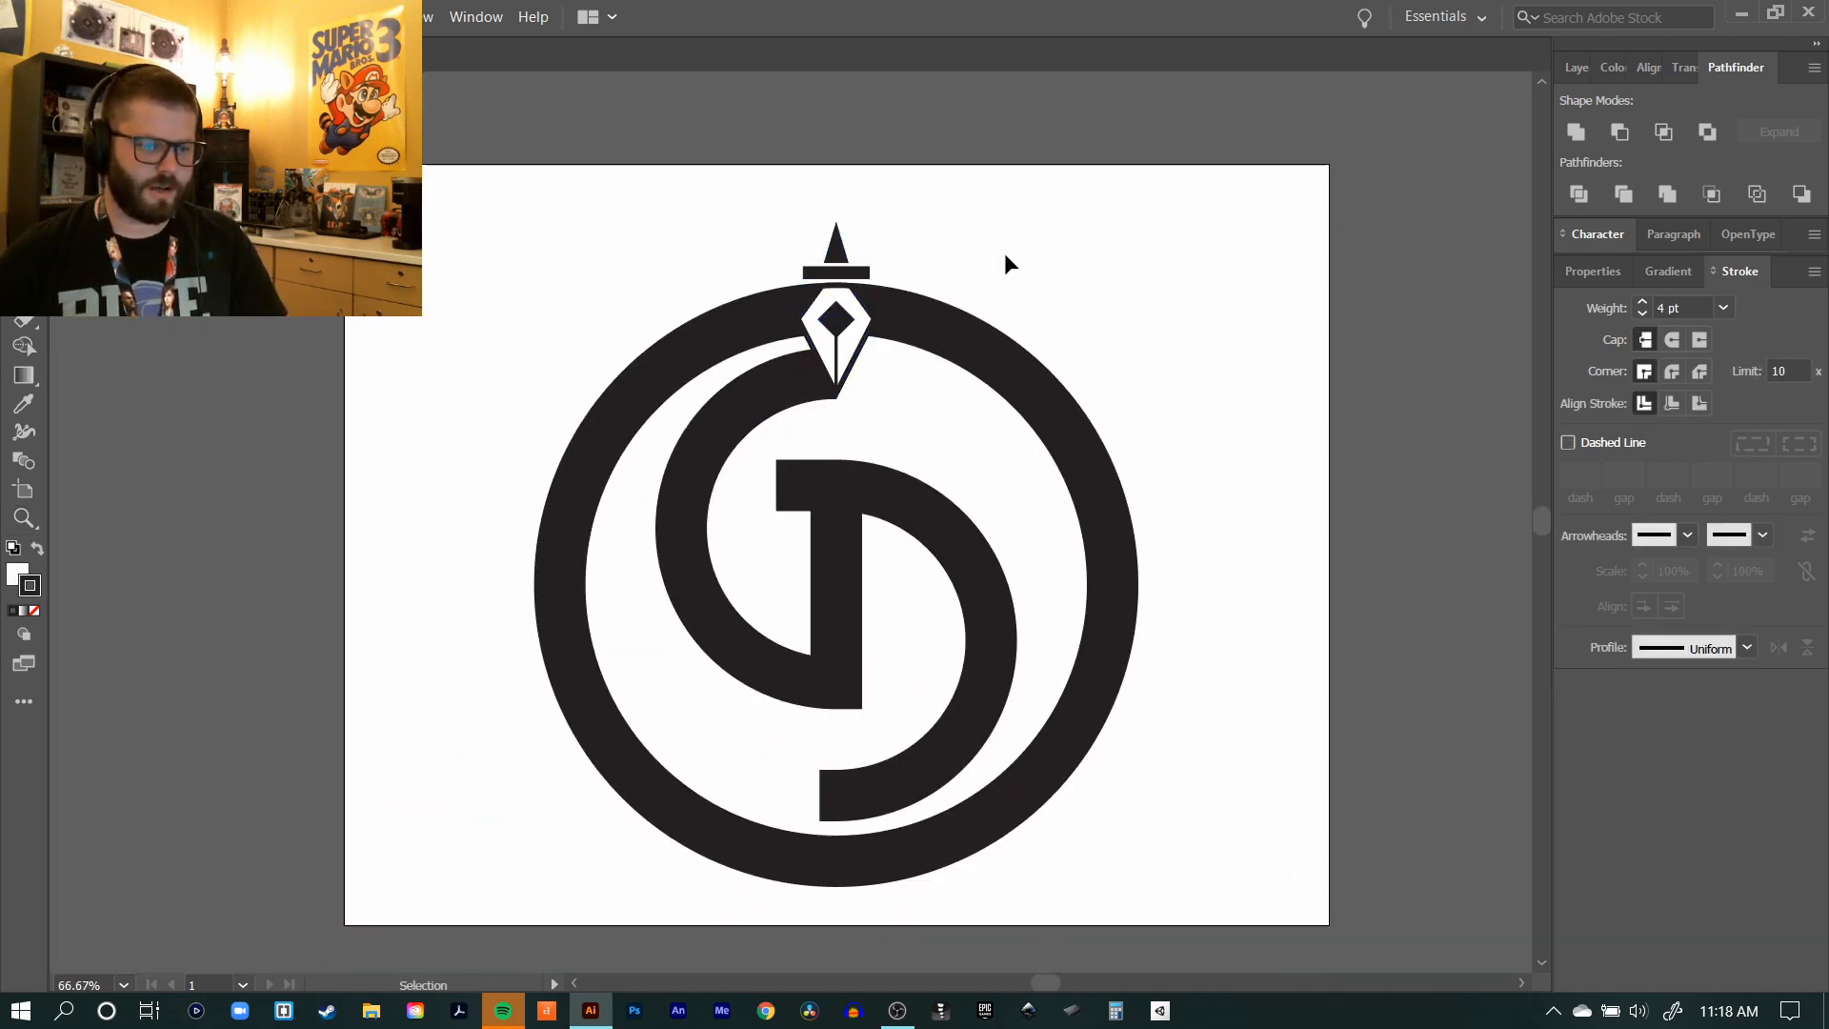
Step: Duplicate the outer ring in place and enlarge the copy from its centre until it surrounds the original with a narrow gap
left_click(973, 347)
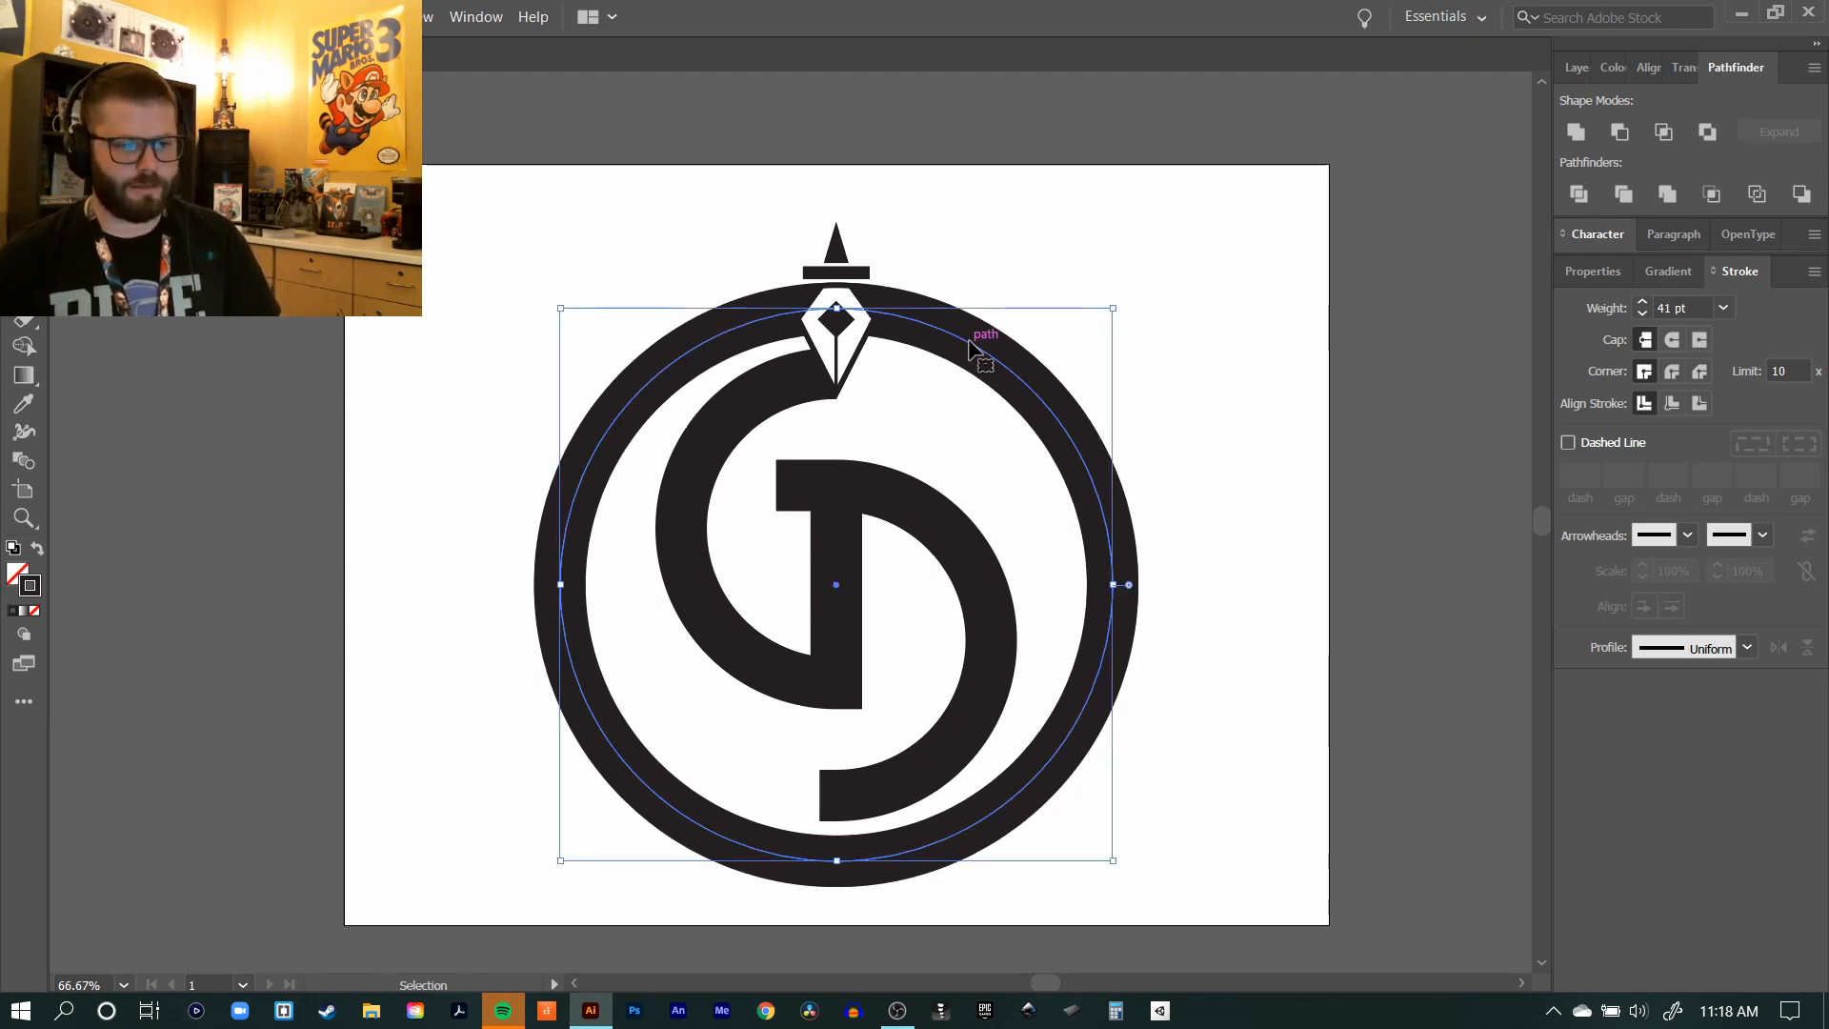
left_click(1046, 276)
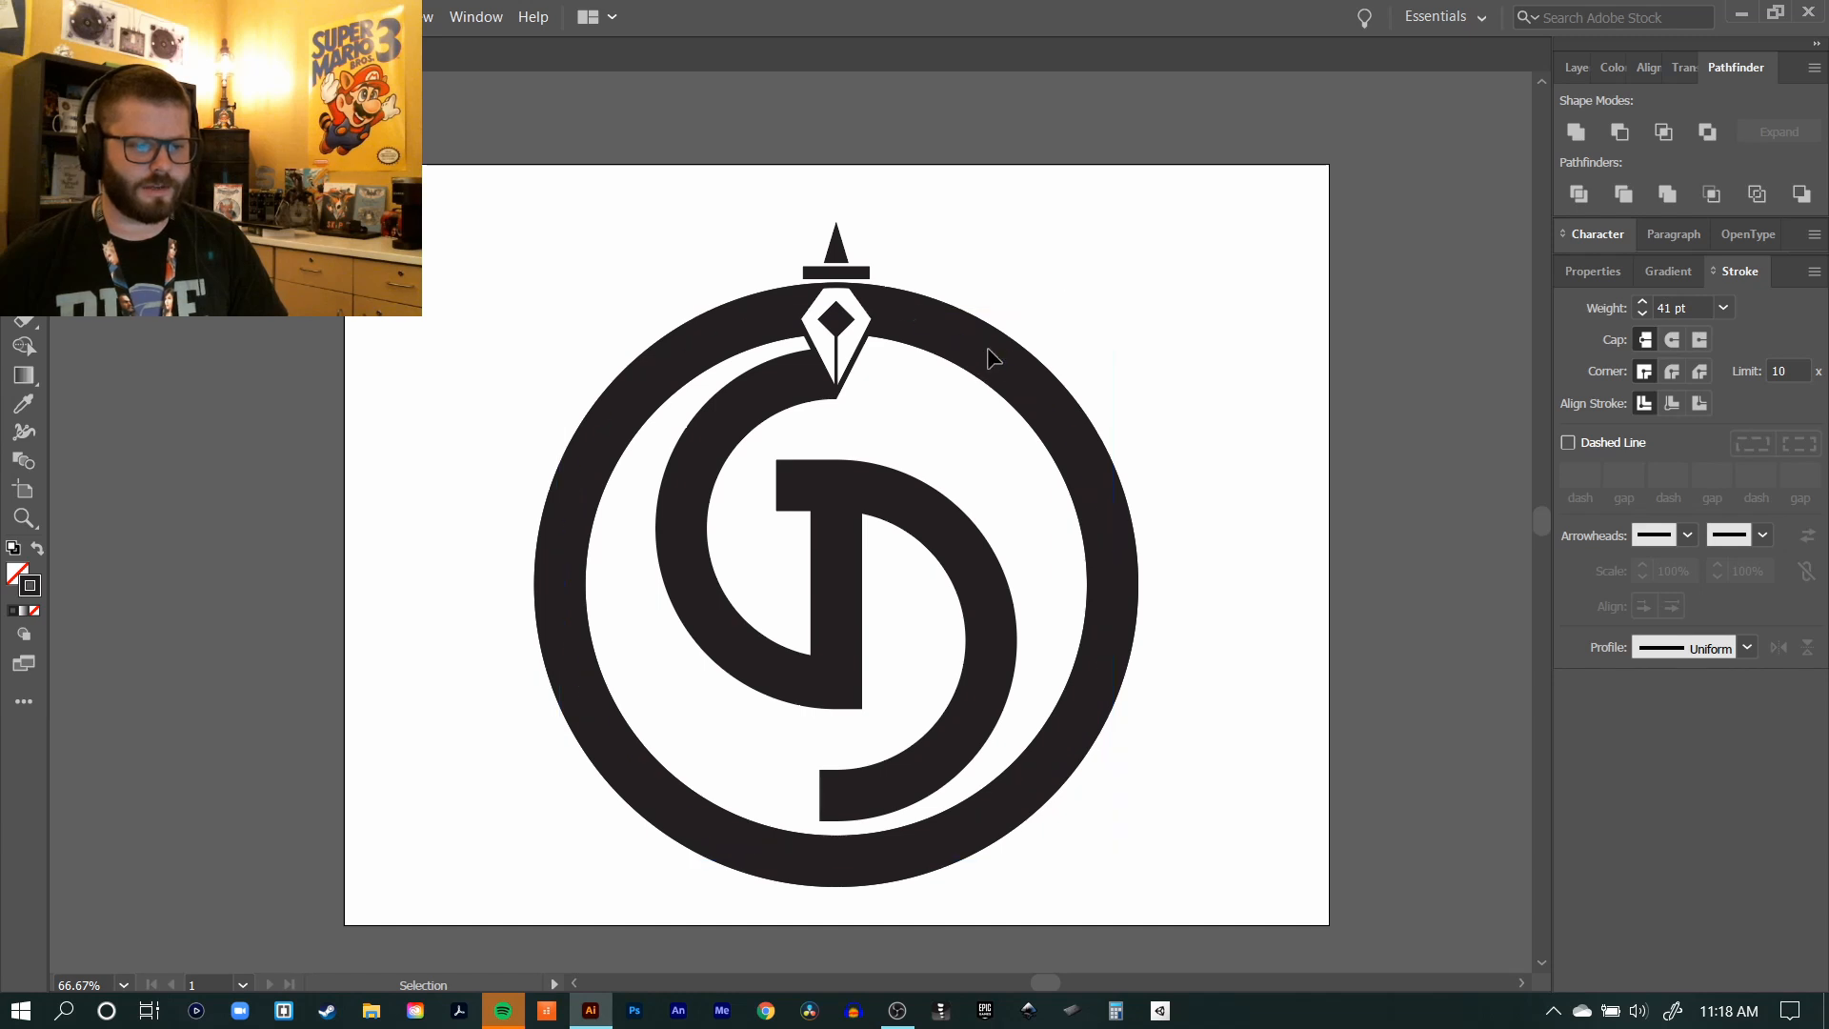
left_click(983, 355)
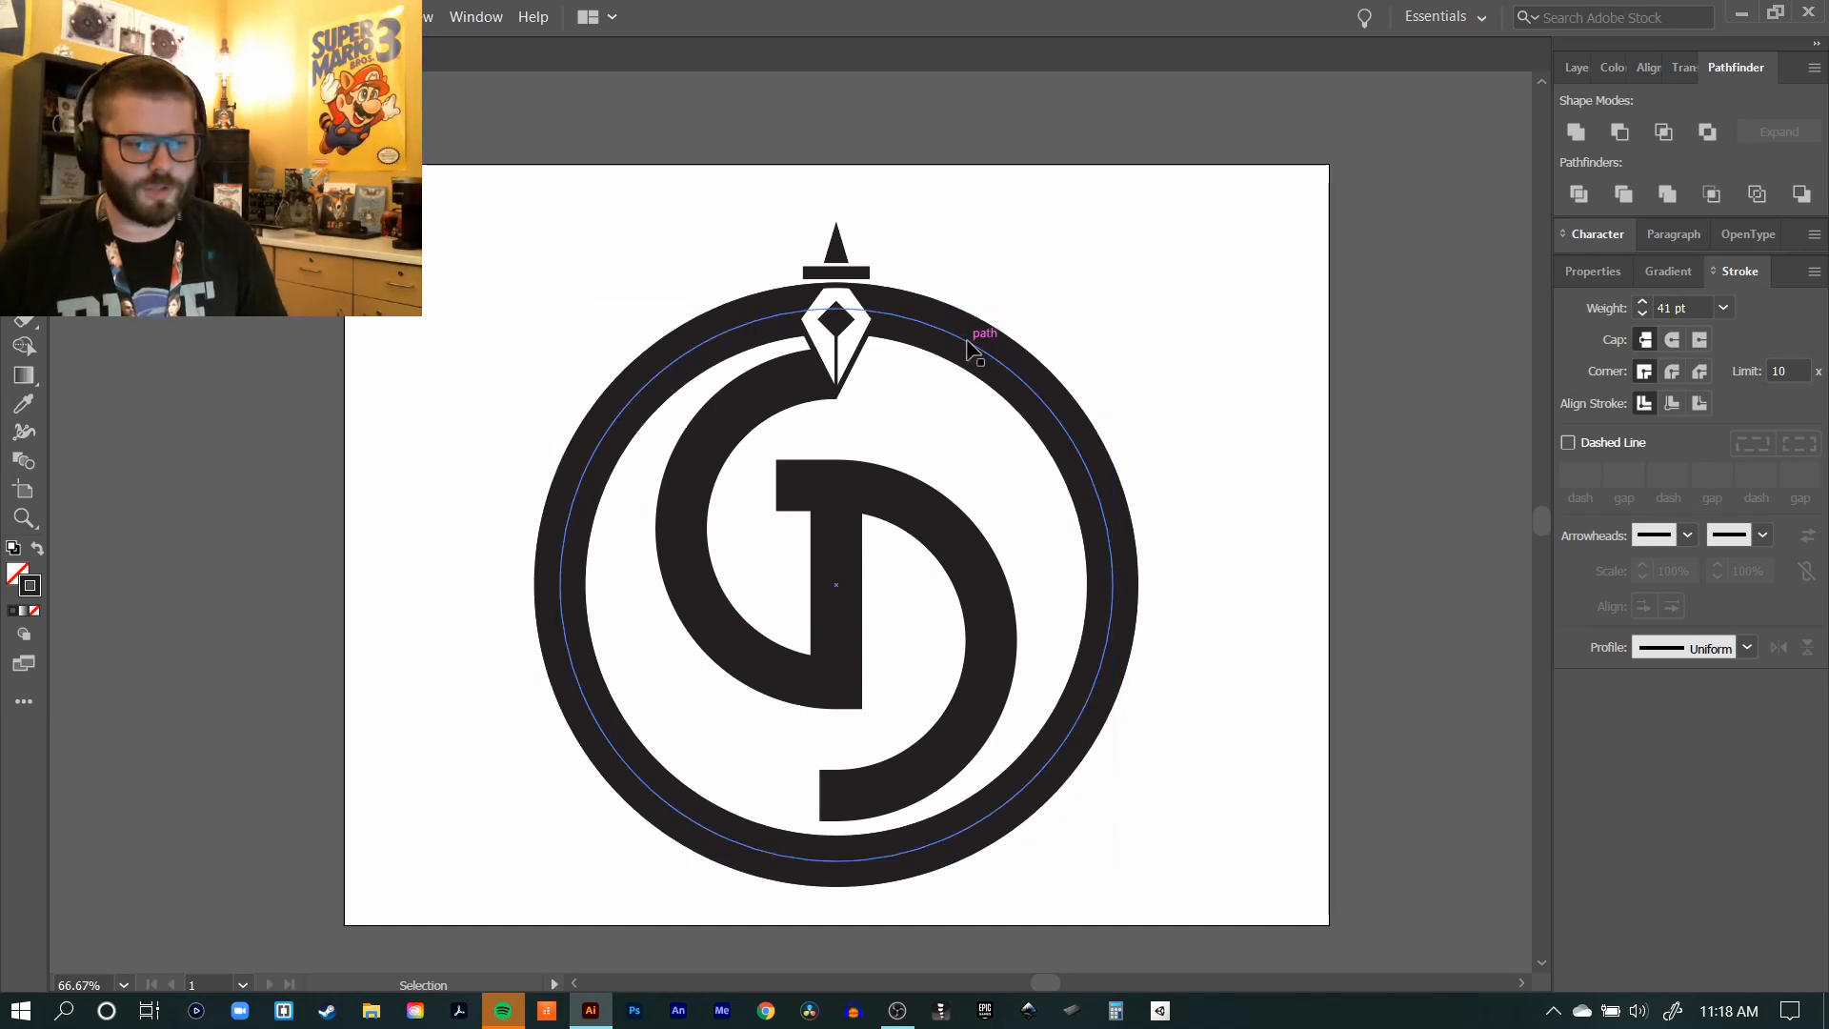
key("a")
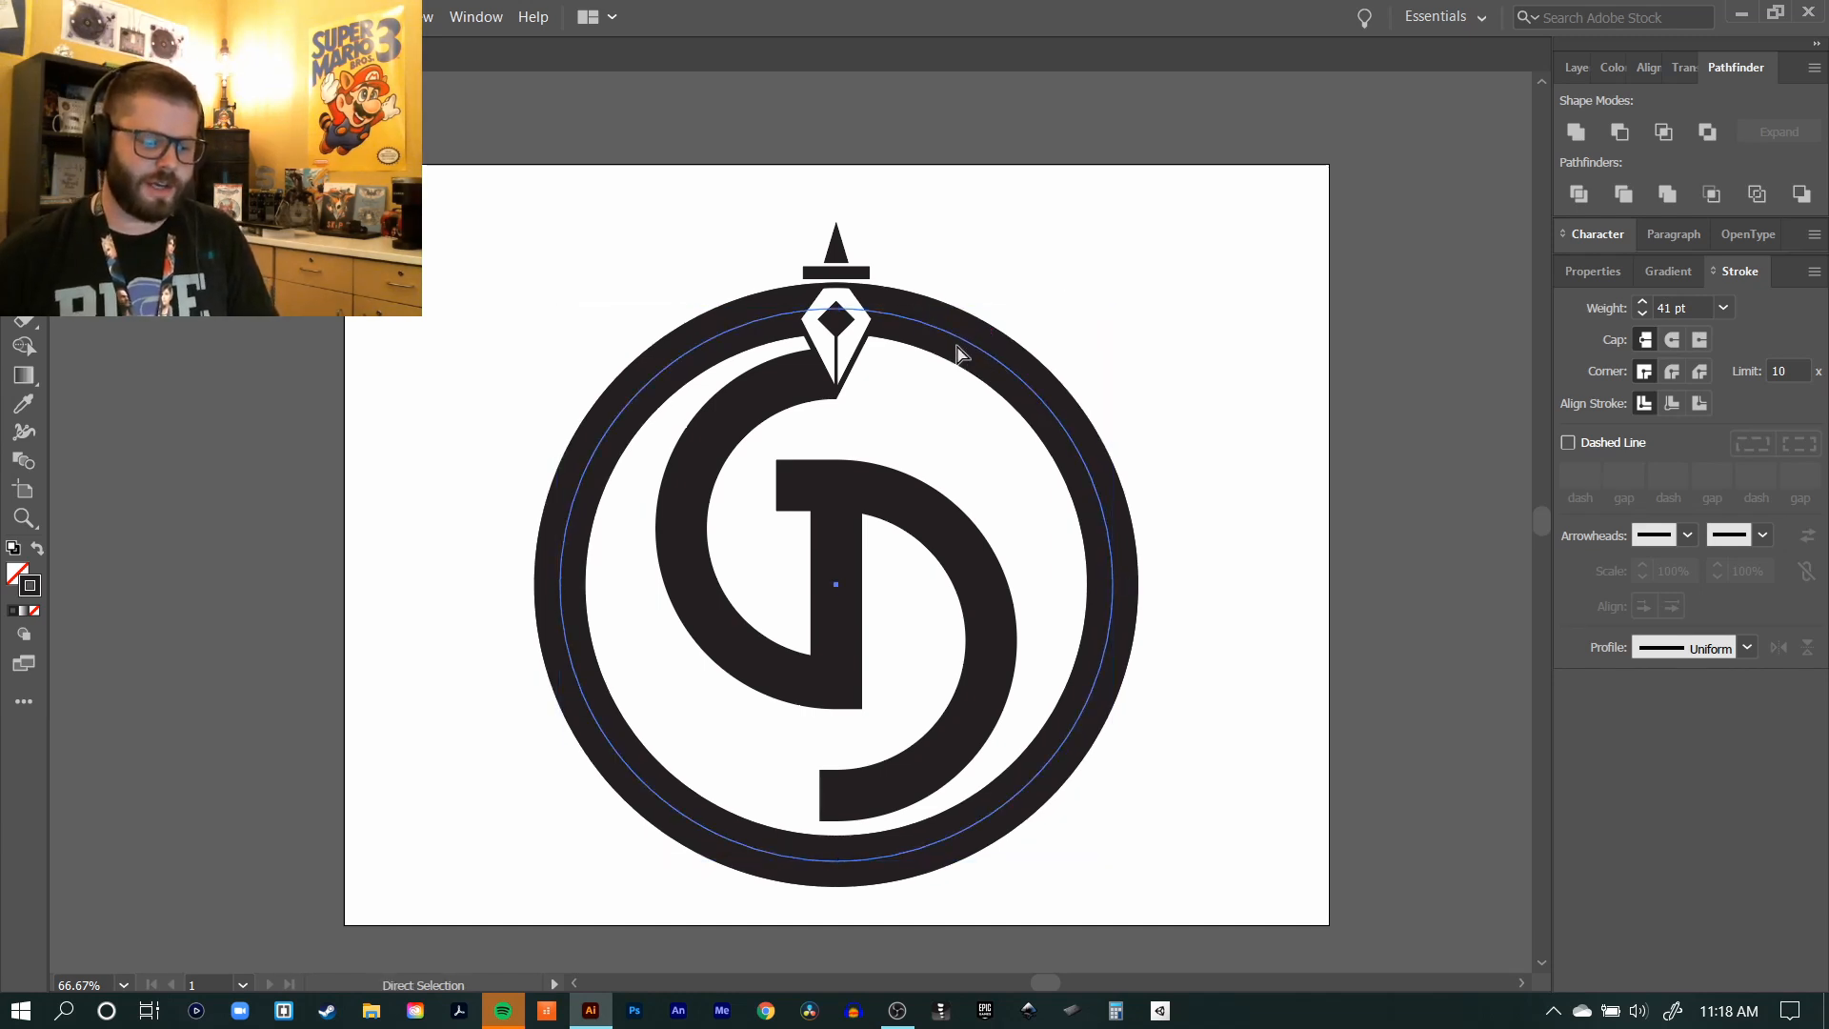
key("v")
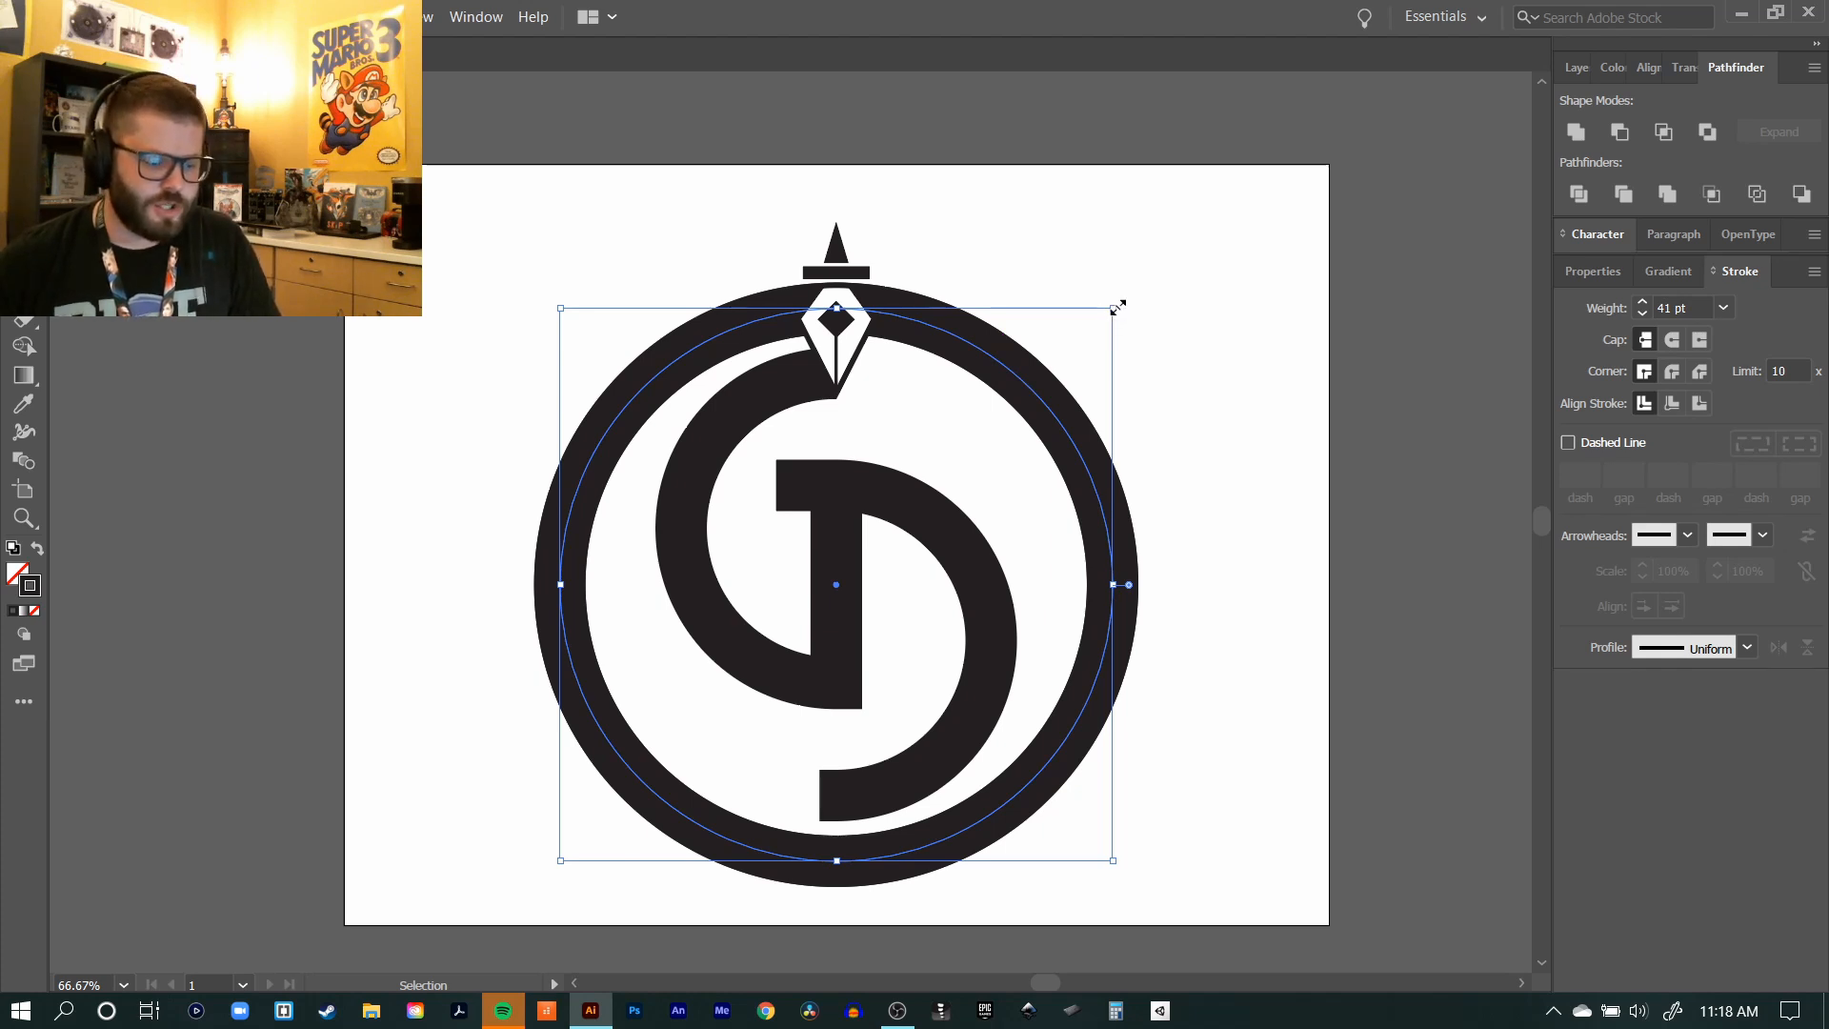
left_click_drag(1115, 302, 1175, 246)
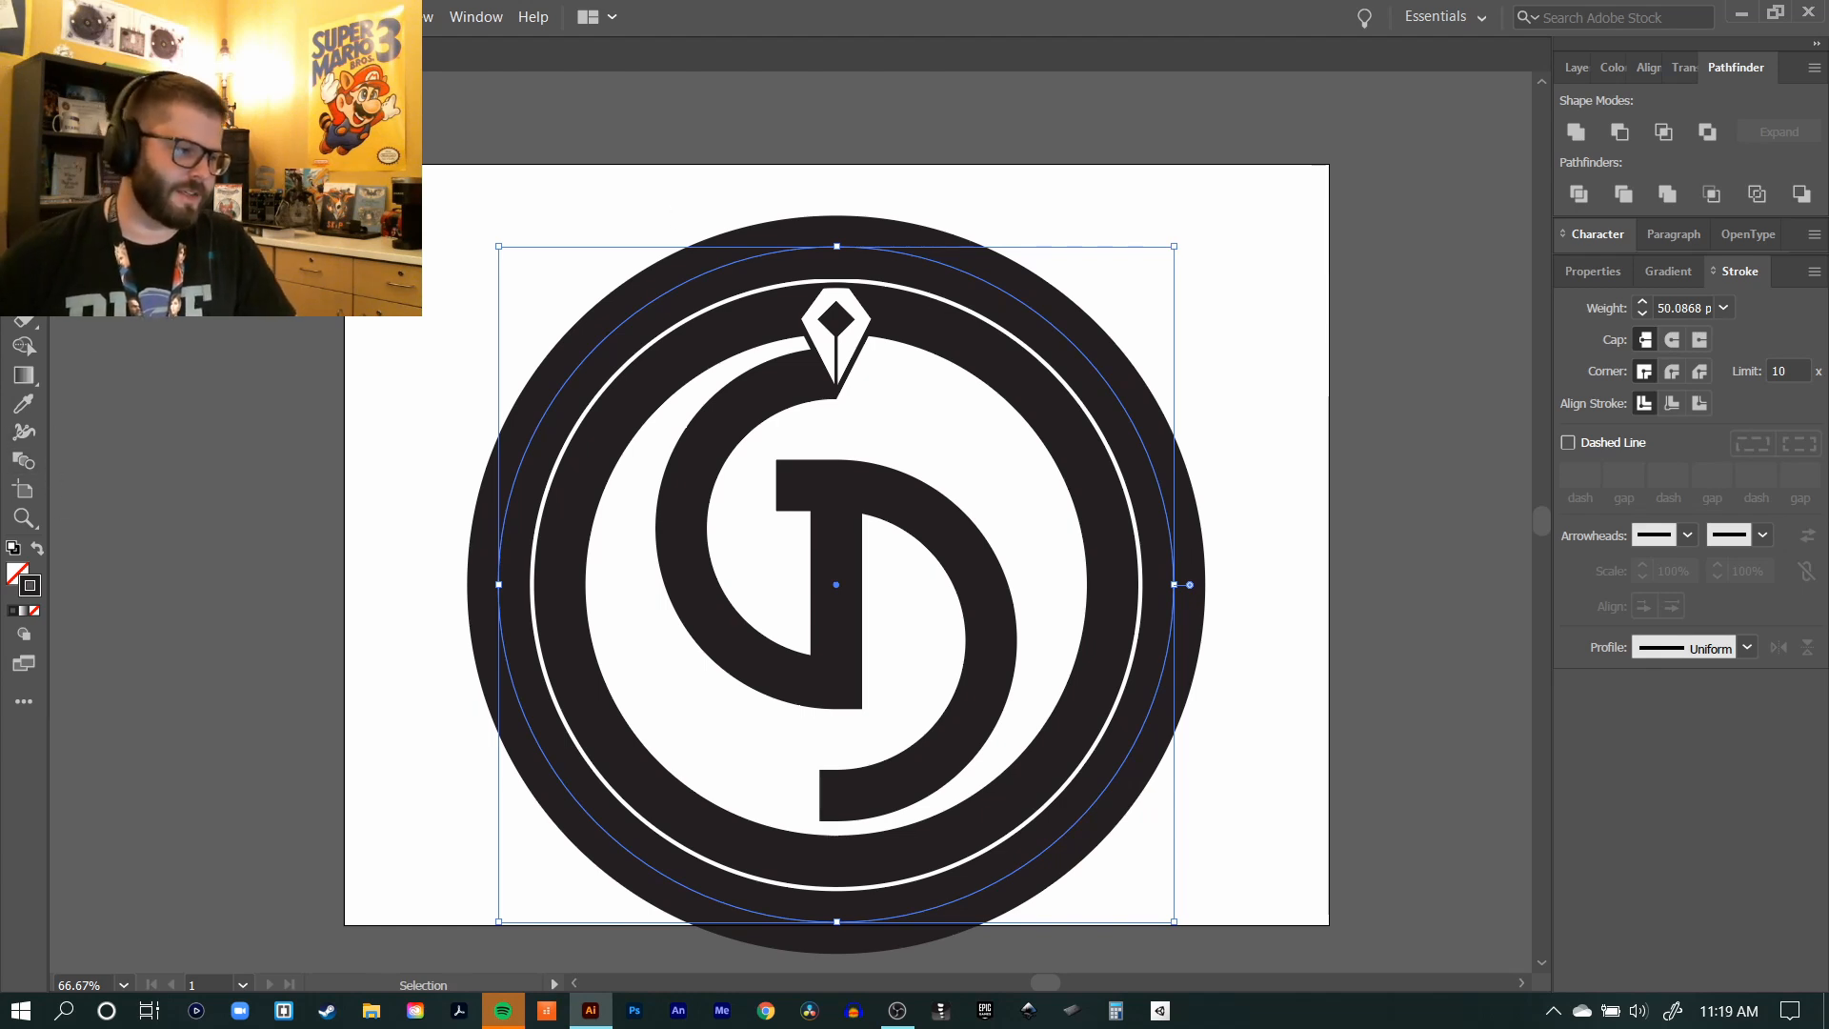
Step: Add the text 2020 along the path of the enlarged circle and centre-align it
key("t")
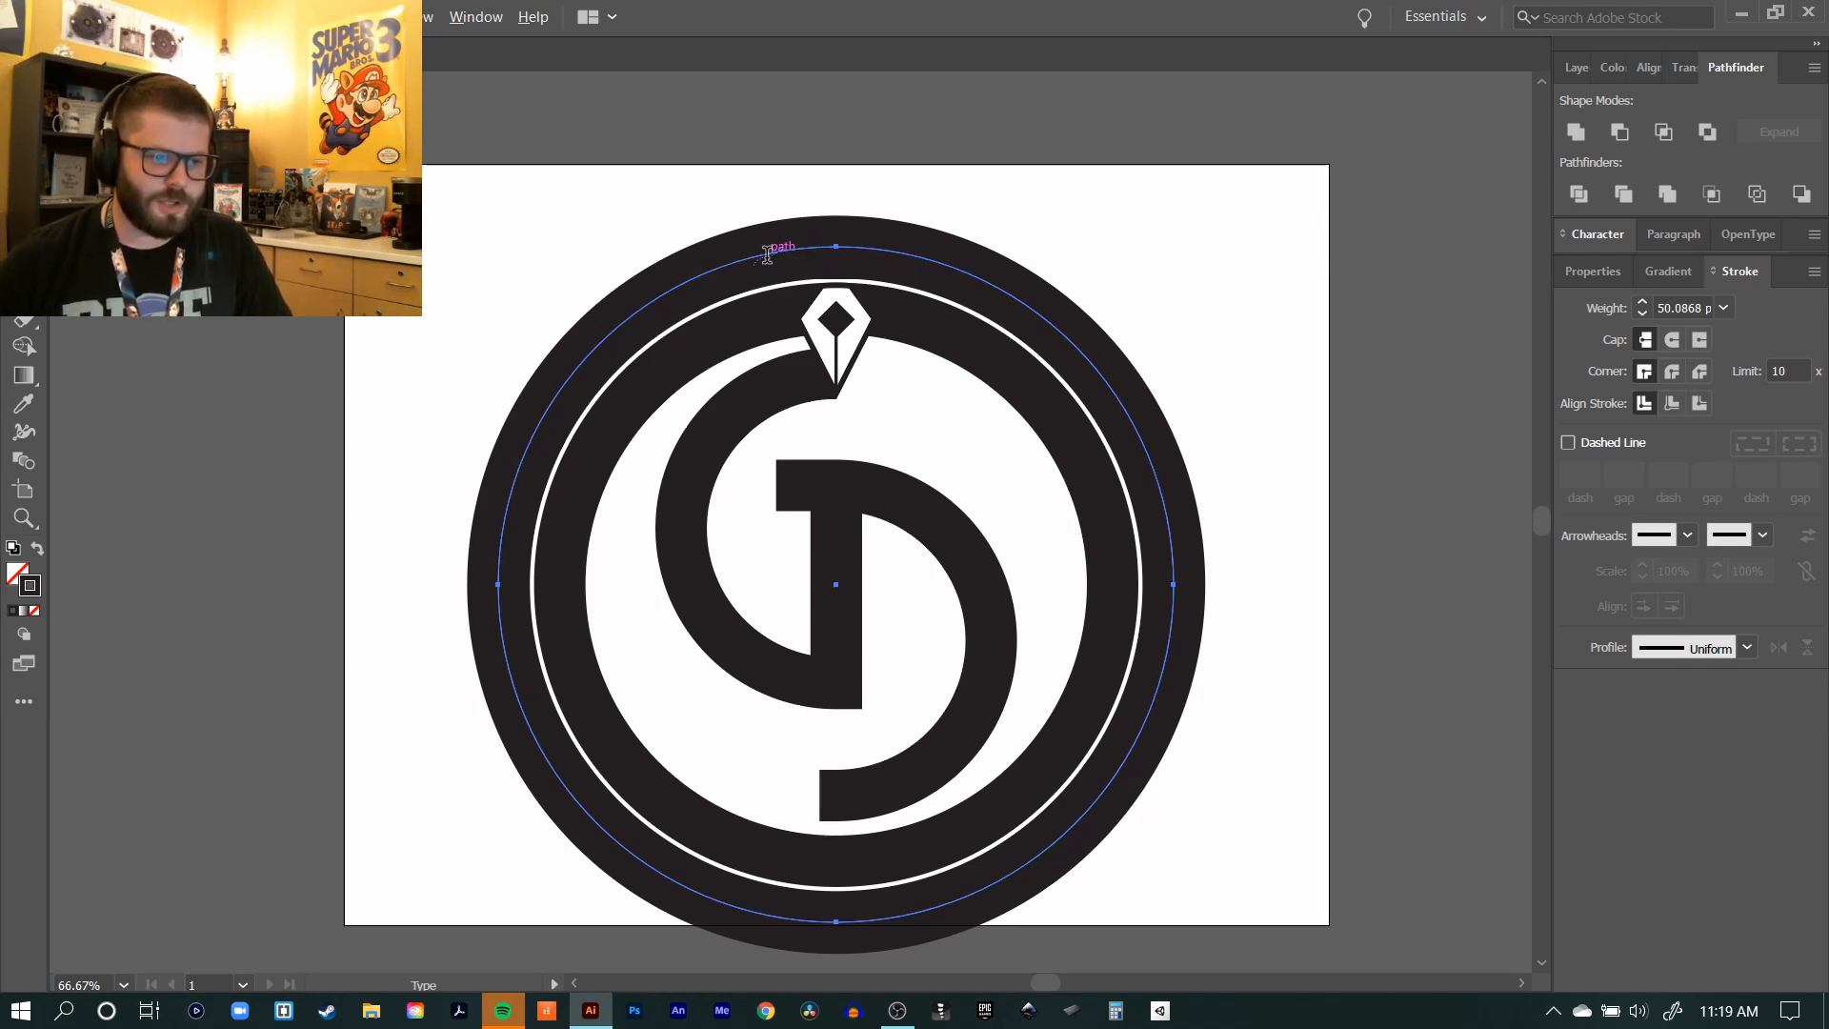
left_click(836, 245)
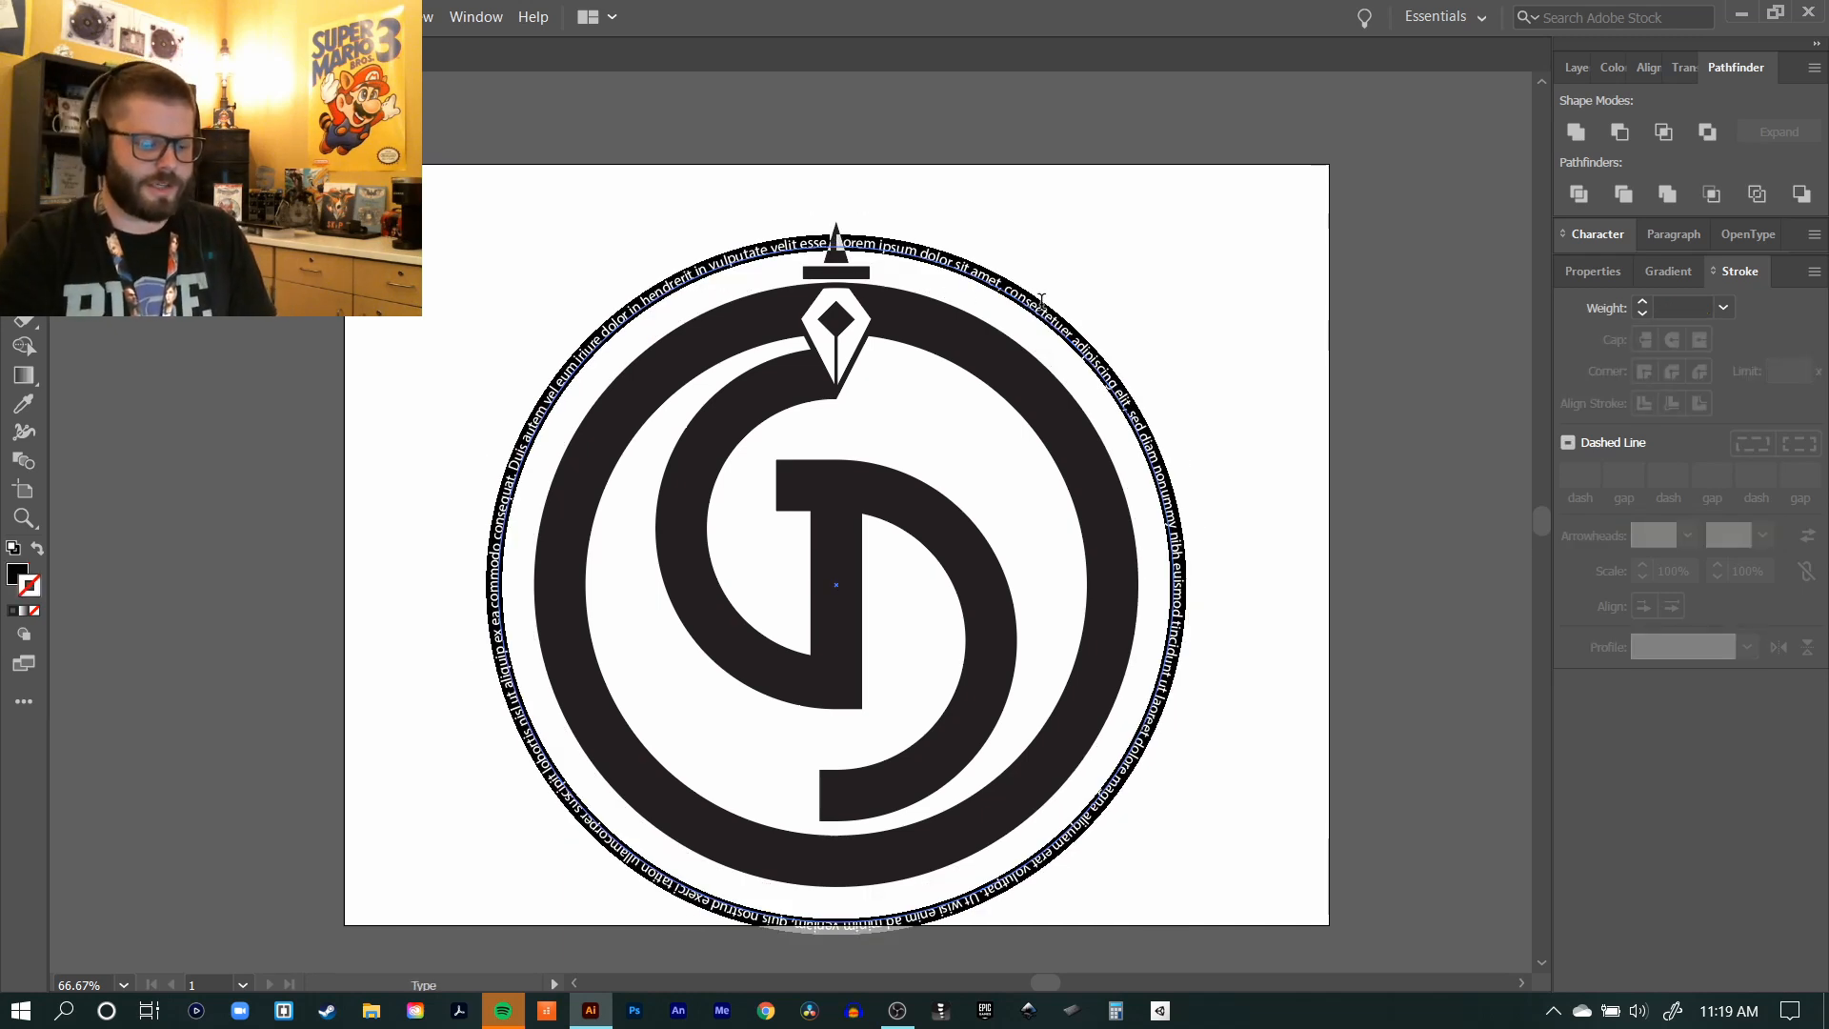
type("2020")
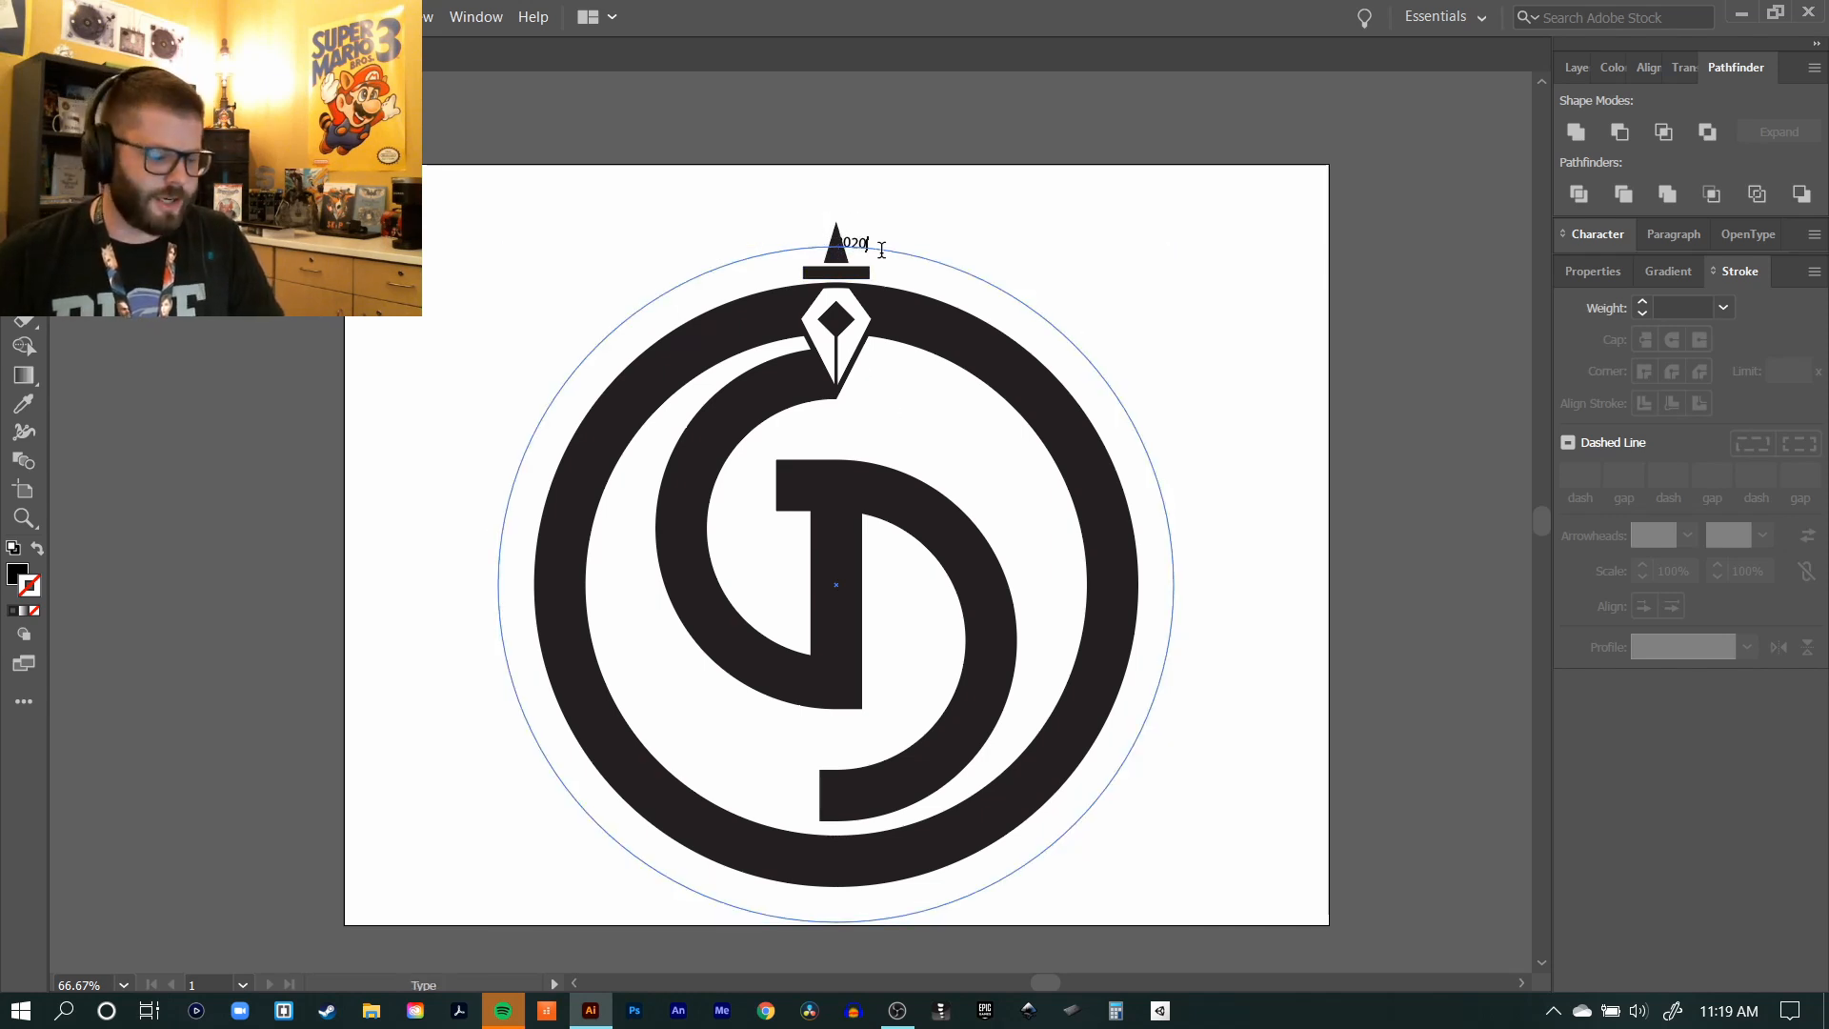
key("ctrl+a")
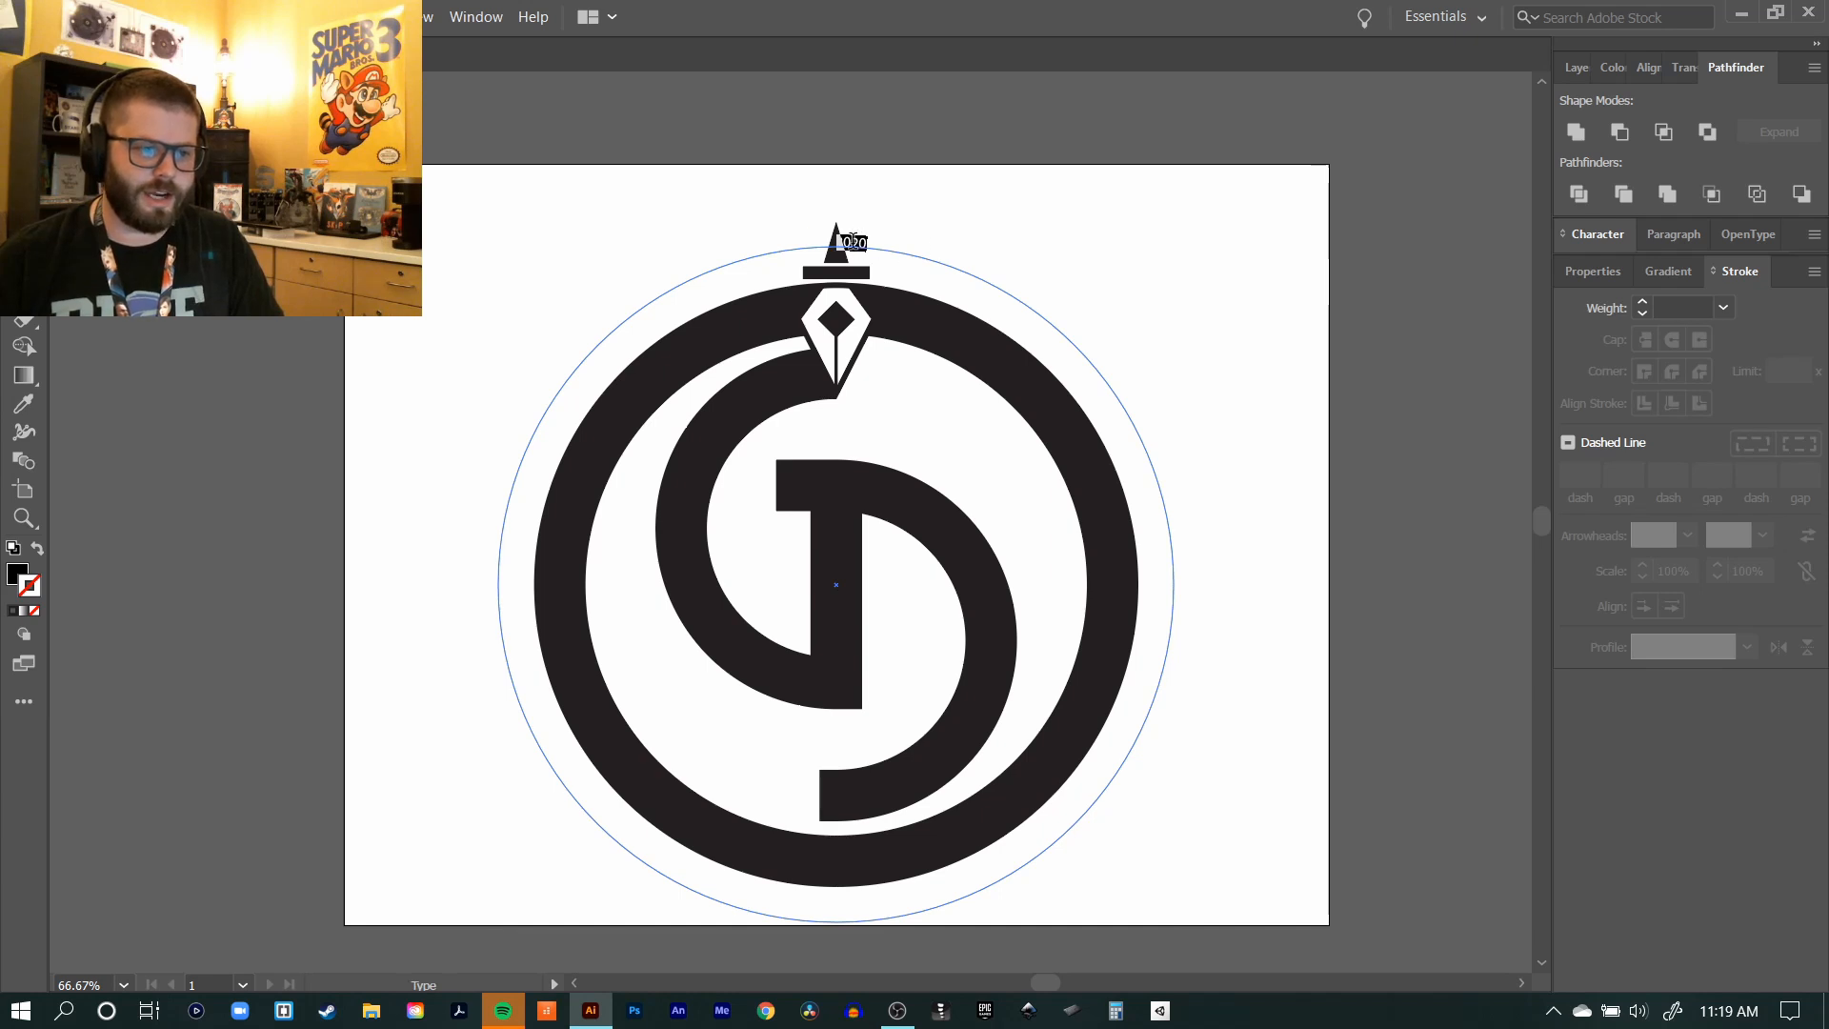
left_click(1672, 234)
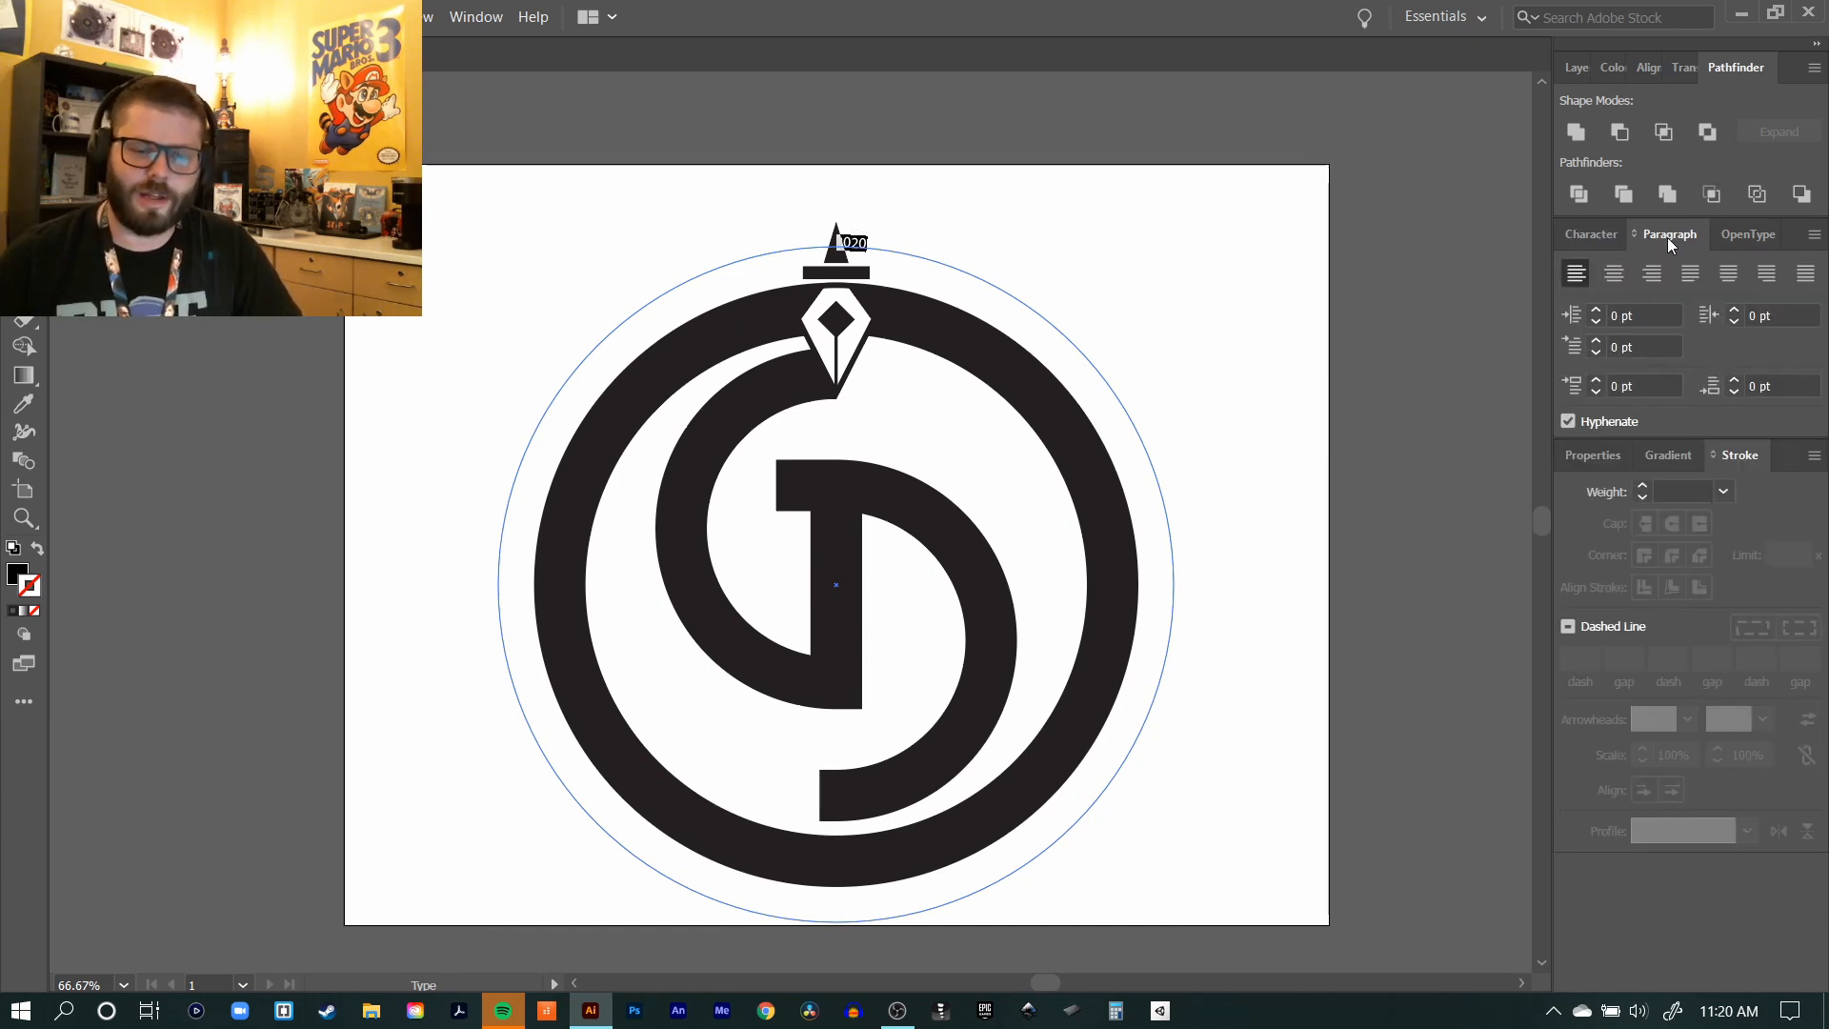
left_click(1613, 276)
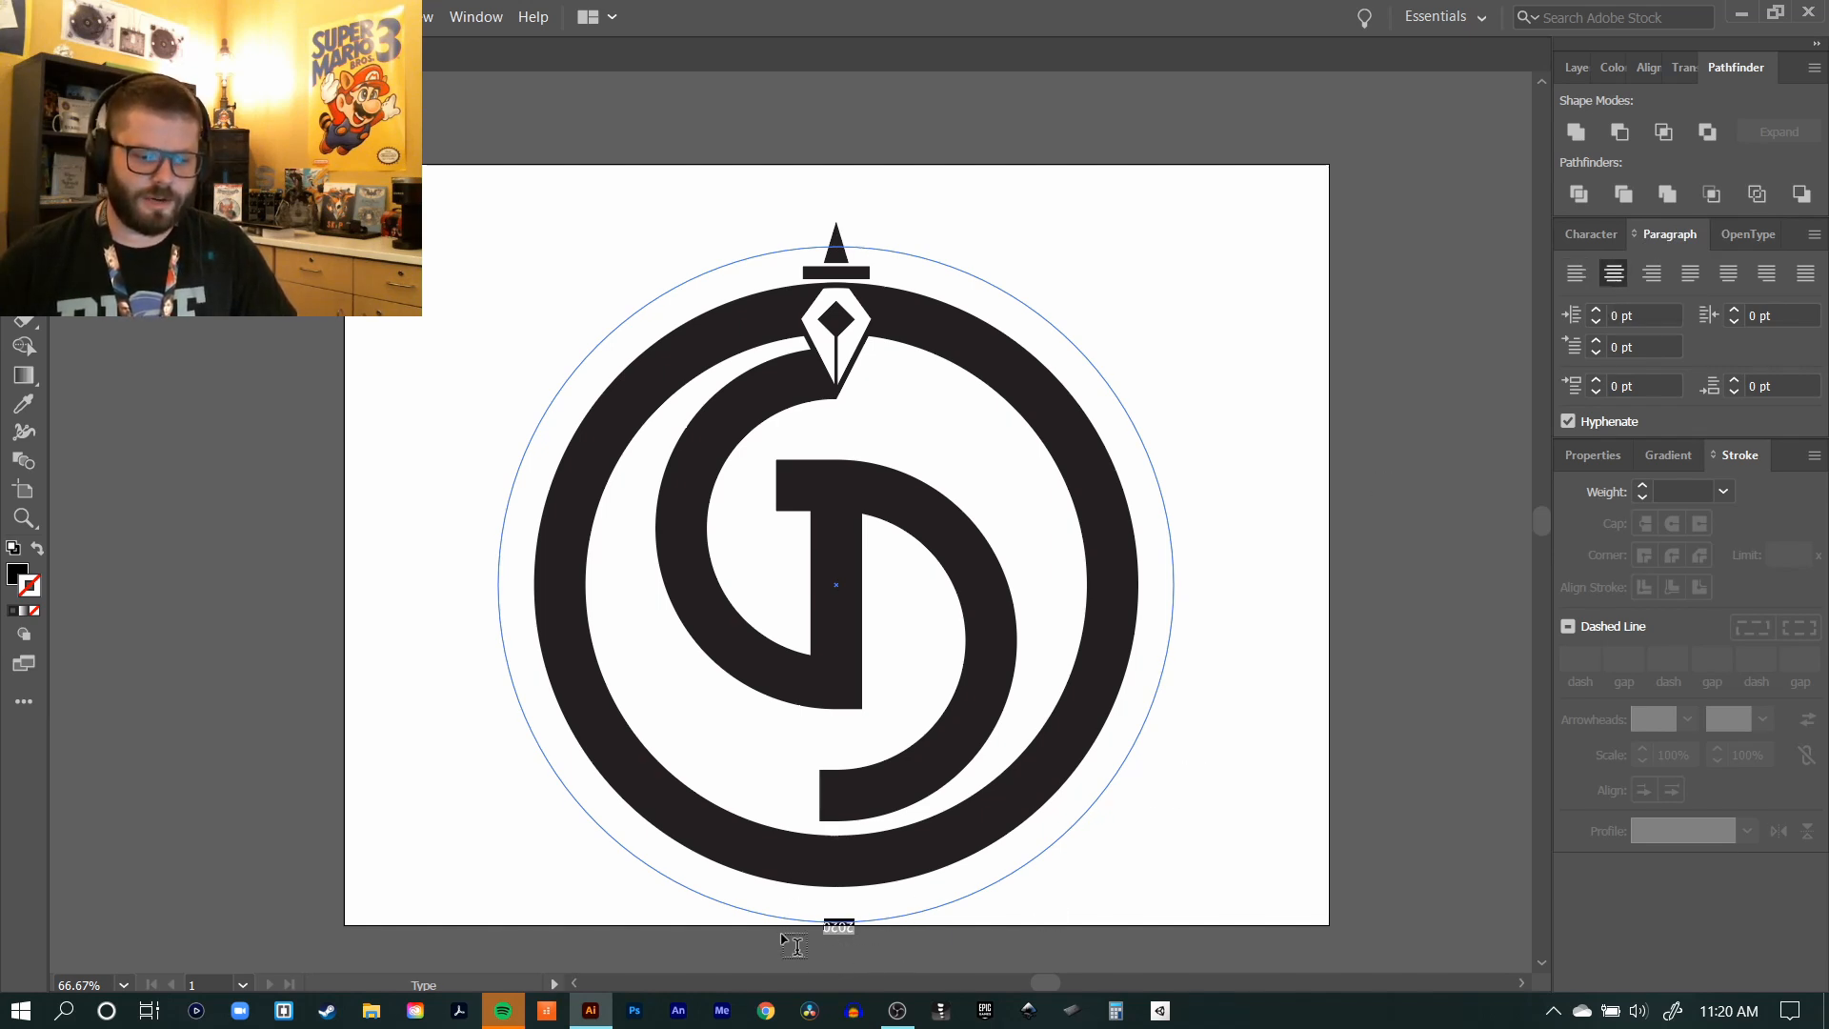
Step: Slide the 2020 text around the circle path to the top, centred over the nib's tip, and deselect it
key("Escape")
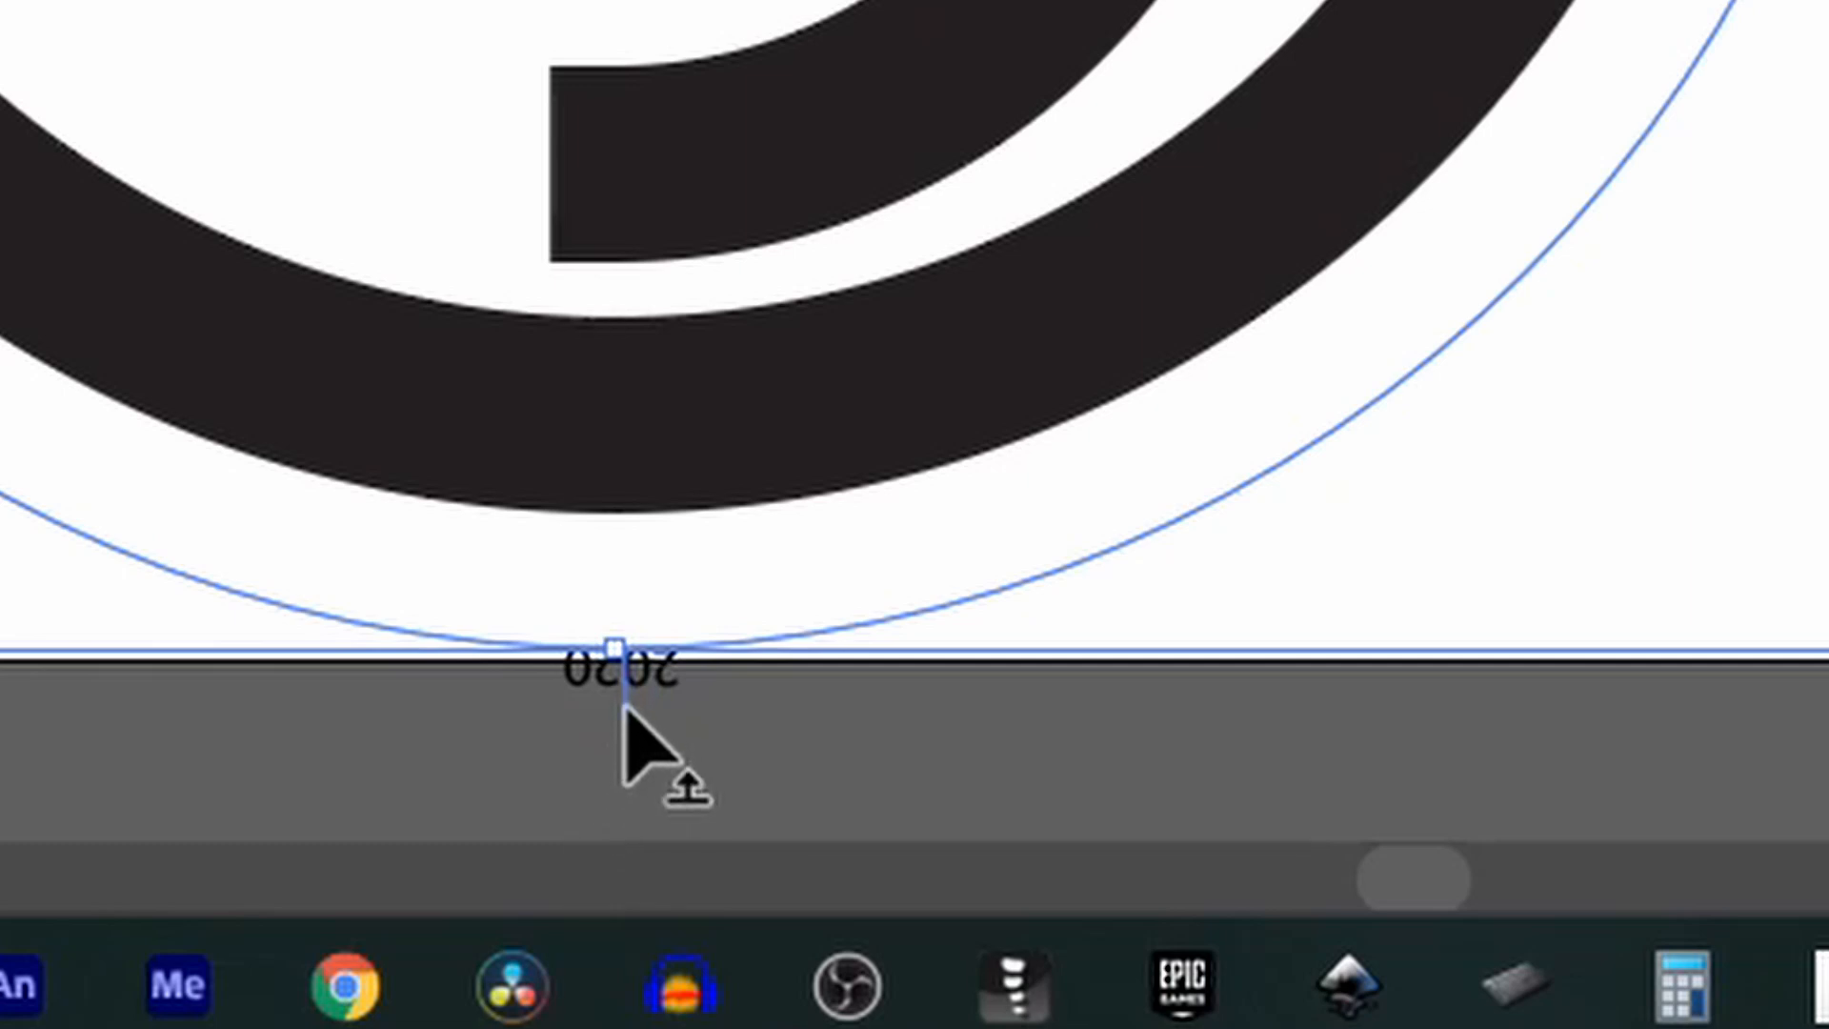
left_click_drag(625, 706, 836, 204)
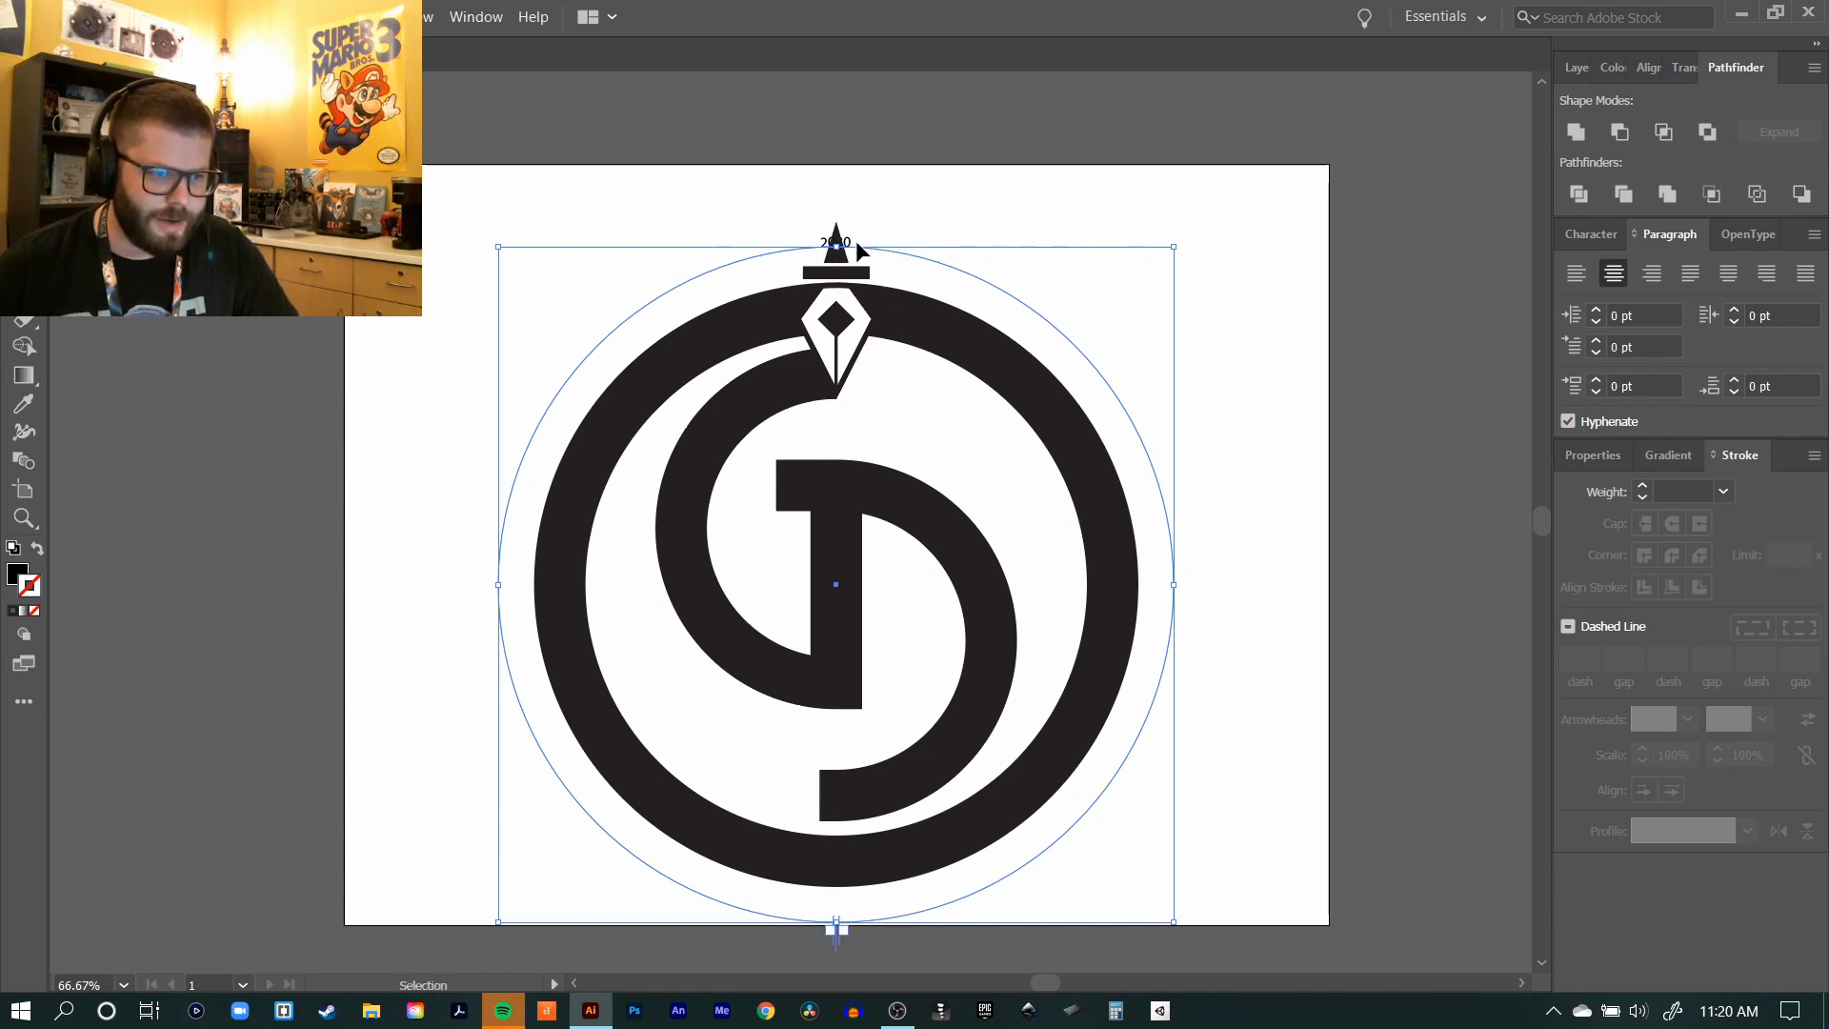
left_click(939, 192)
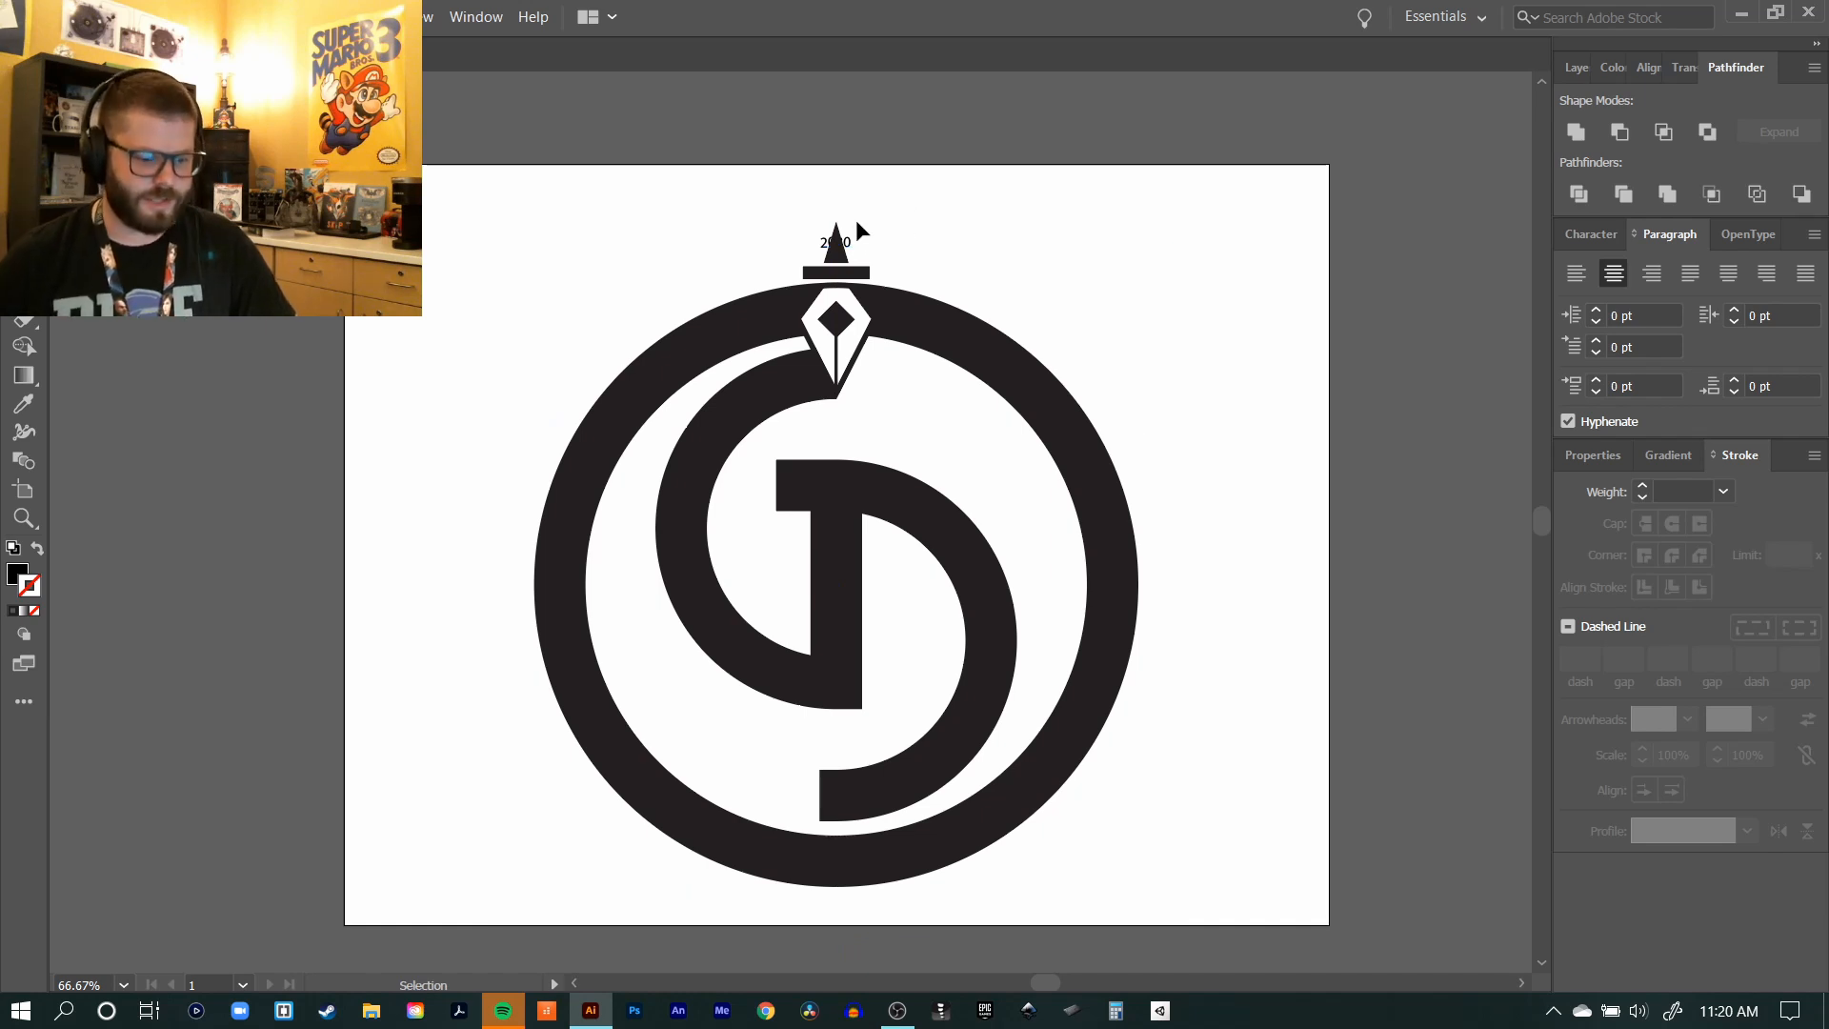
Step: Select all of the 2020 text on the circle and show its character settings
key("t")
left_click(840, 255)
key("ctrl+a")
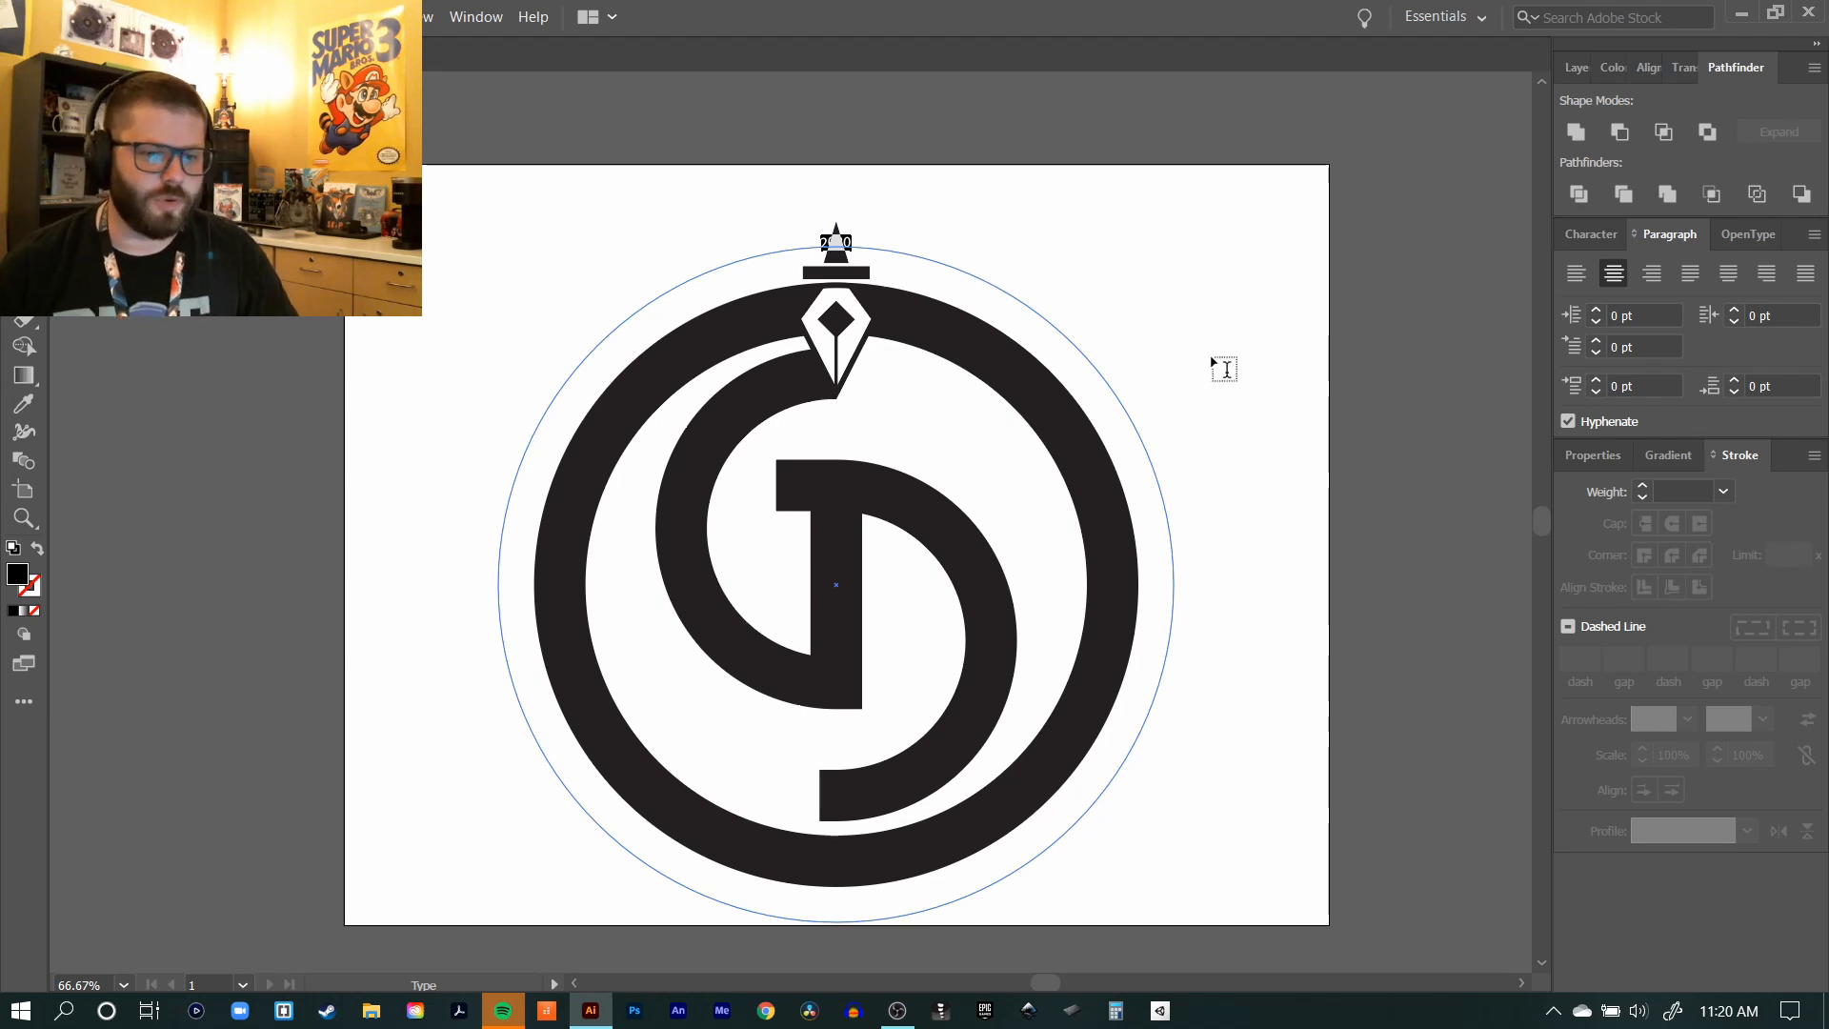
left_click(1592, 237)
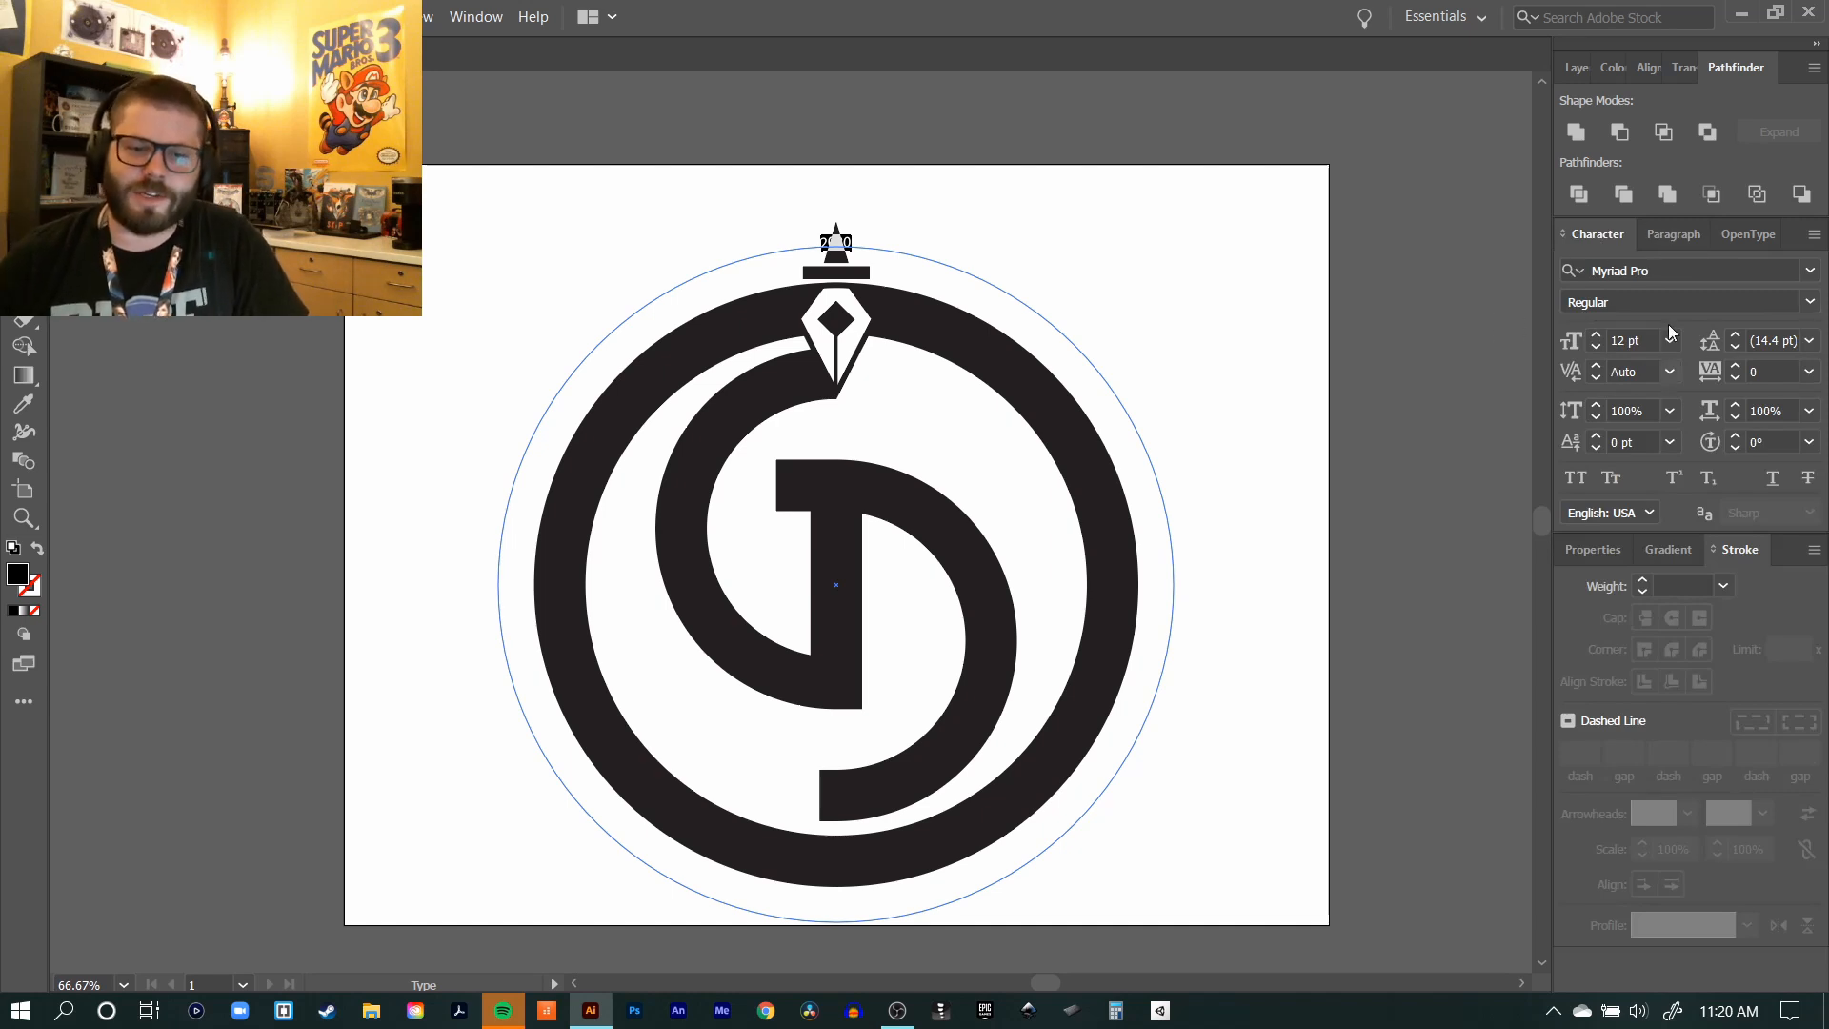
left_click(1592, 550)
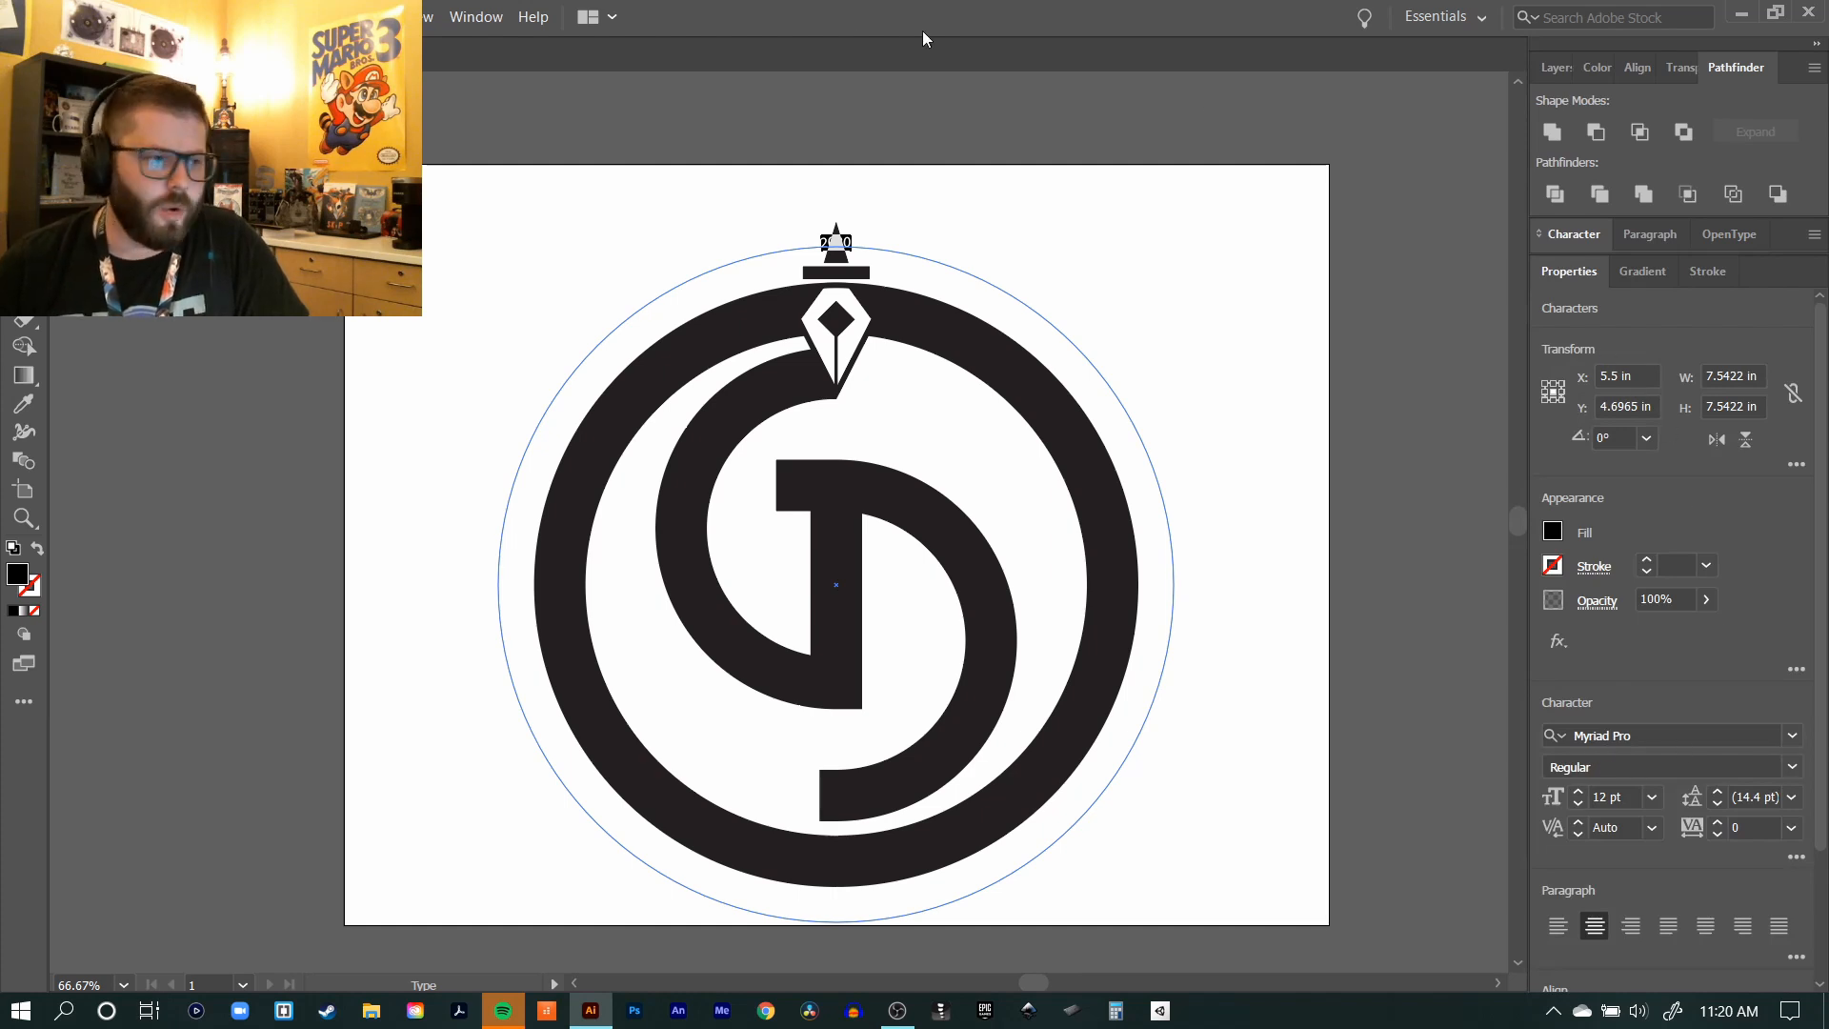
left_click(477, 16)
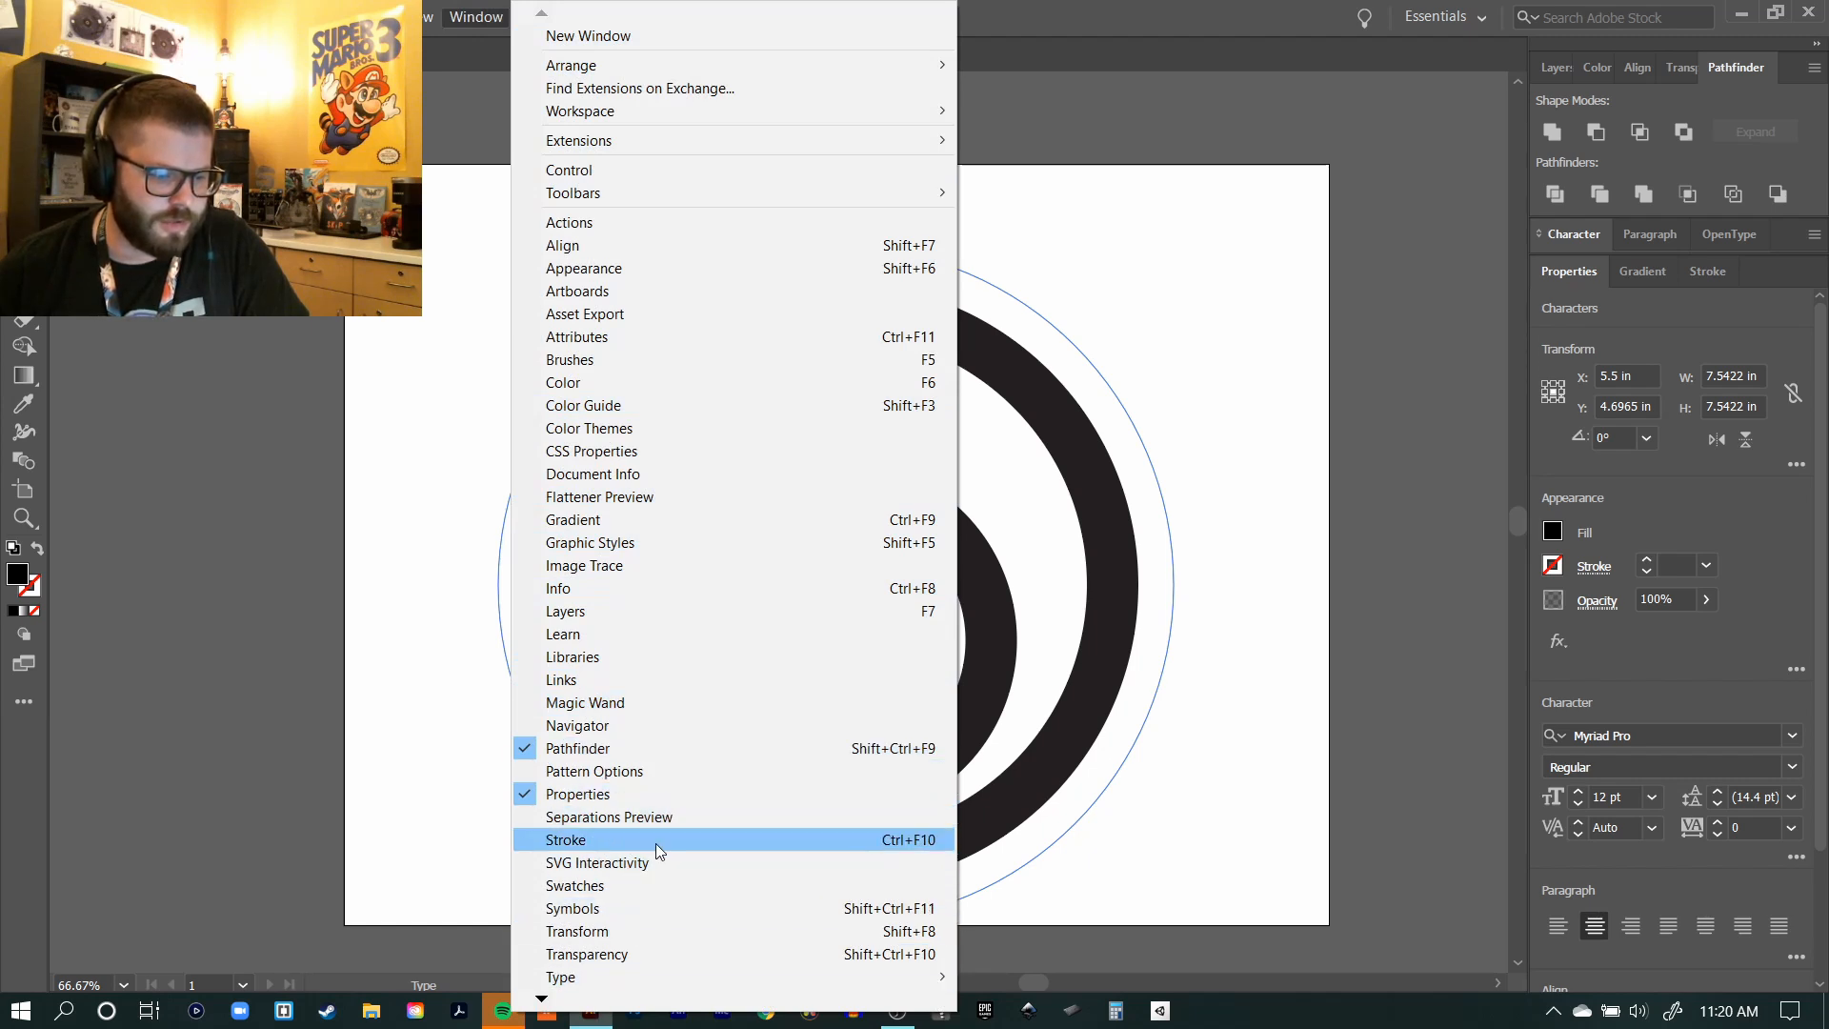
mouse_move(581, 975)
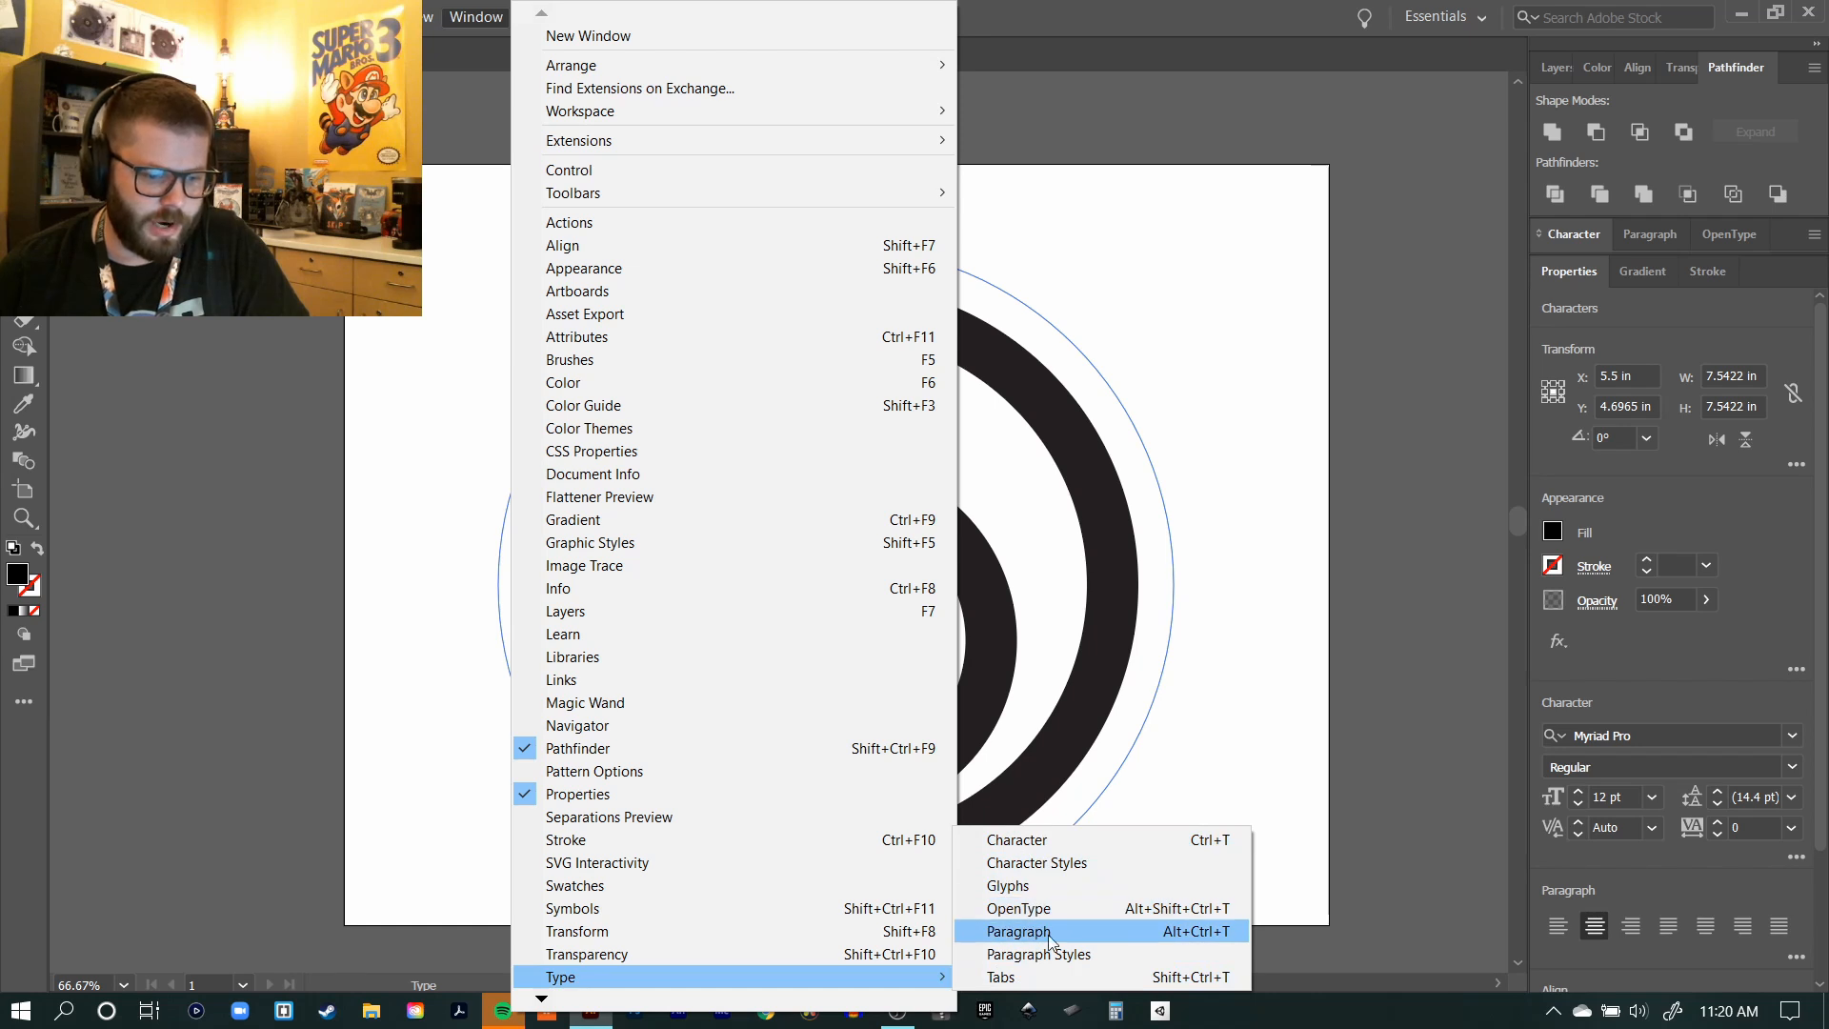
left_click(1645, 223)
left_click(1655, 232)
left_click(1566, 229)
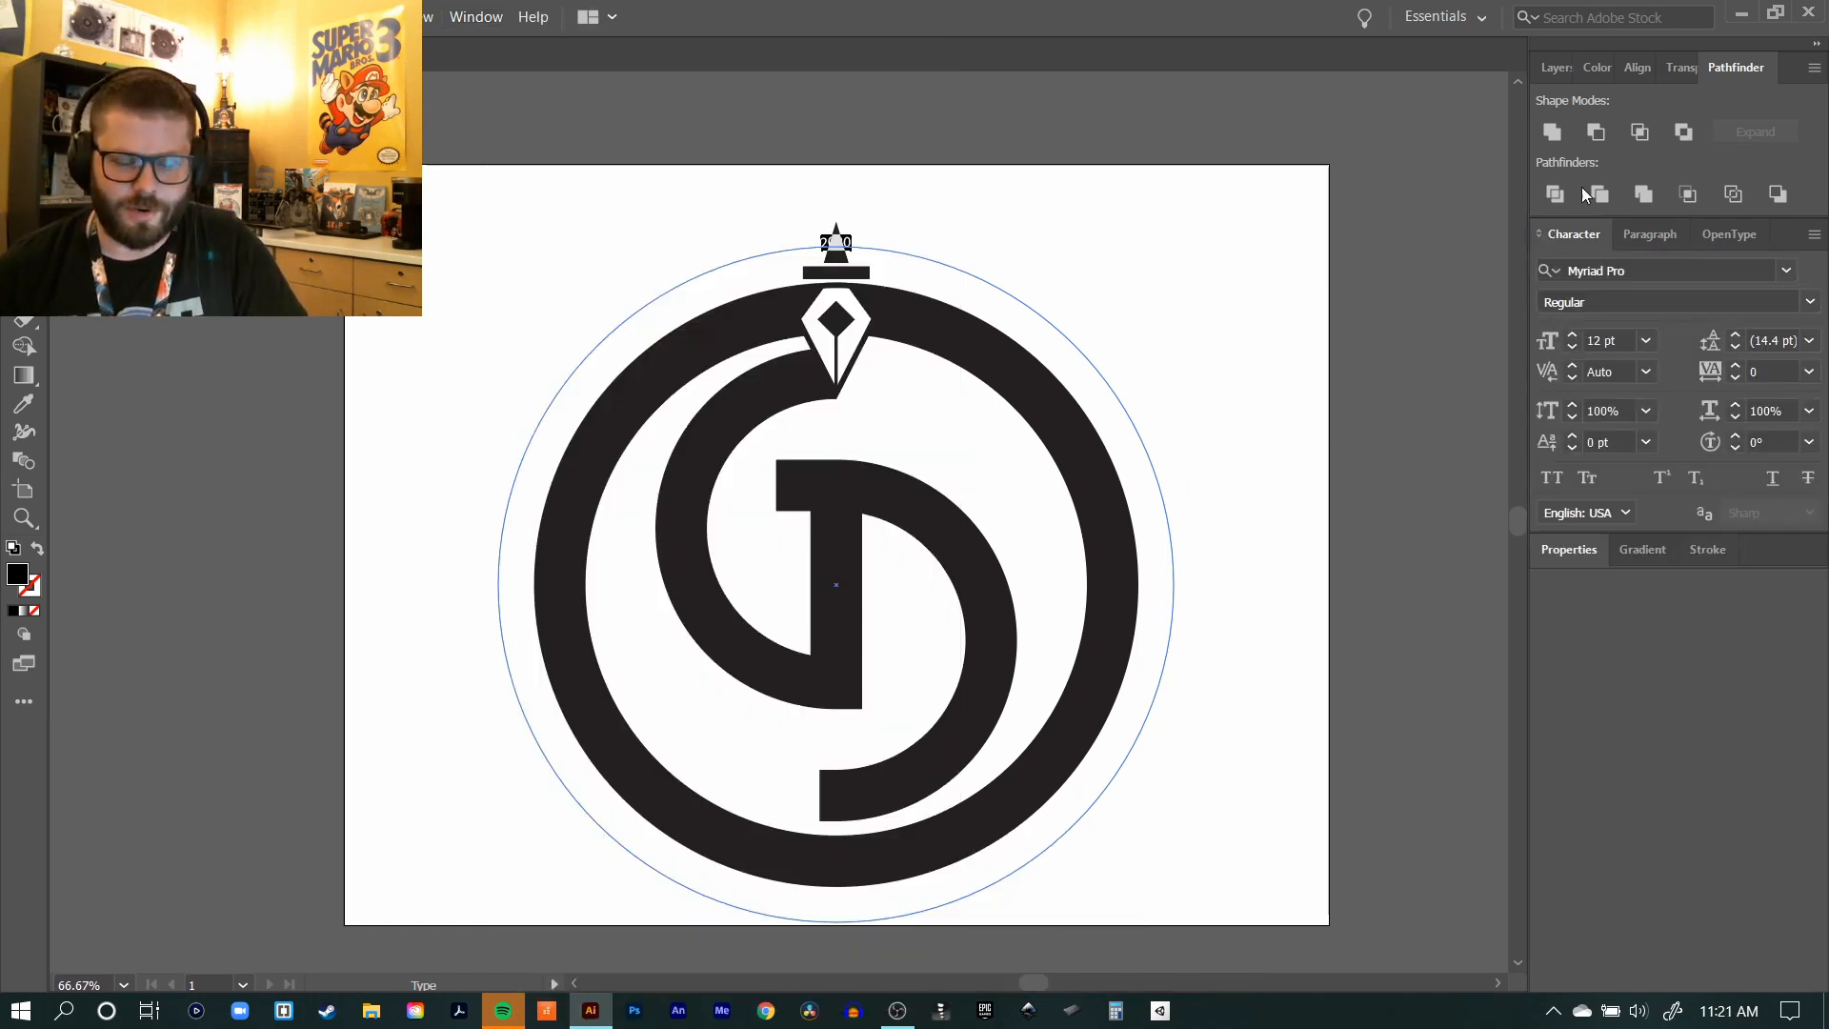
Step: Set the 2020 text to a size of 39 pt in the Aase font
left_click(1574, 333)
left_click(1575, 334)
left_click(1574, 333)
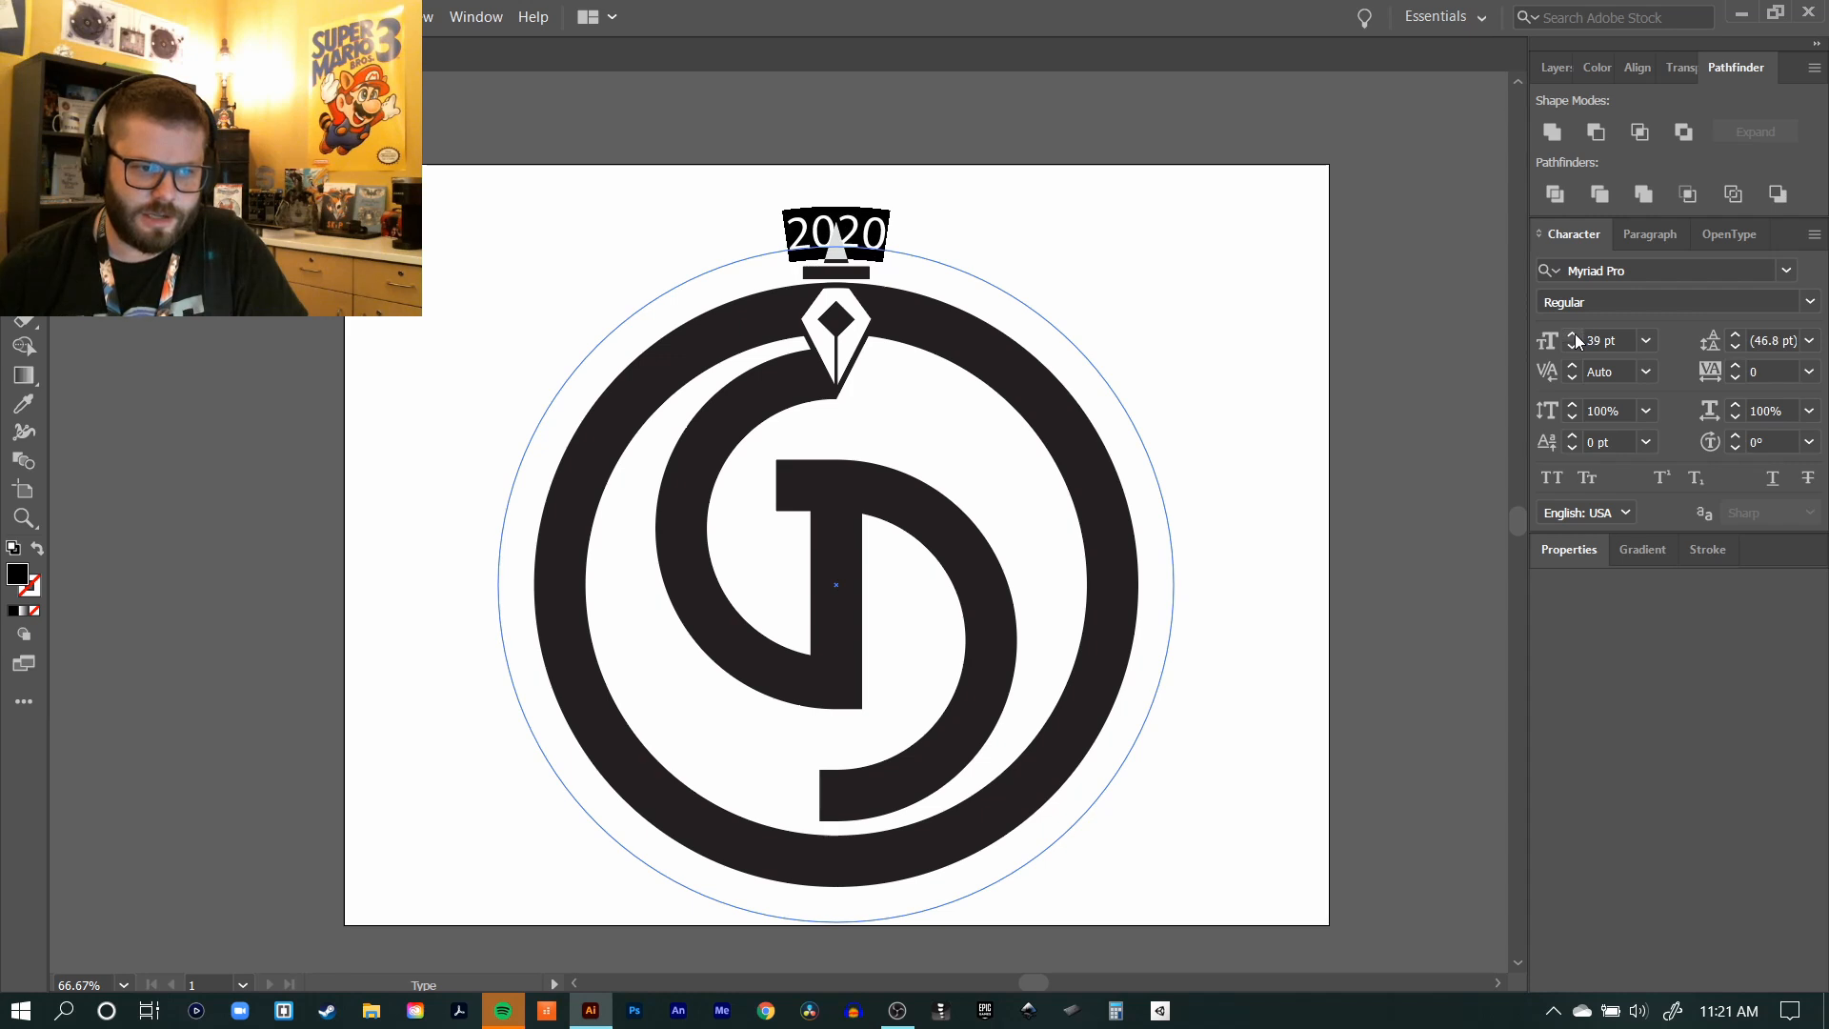
left_click(1664, 277)
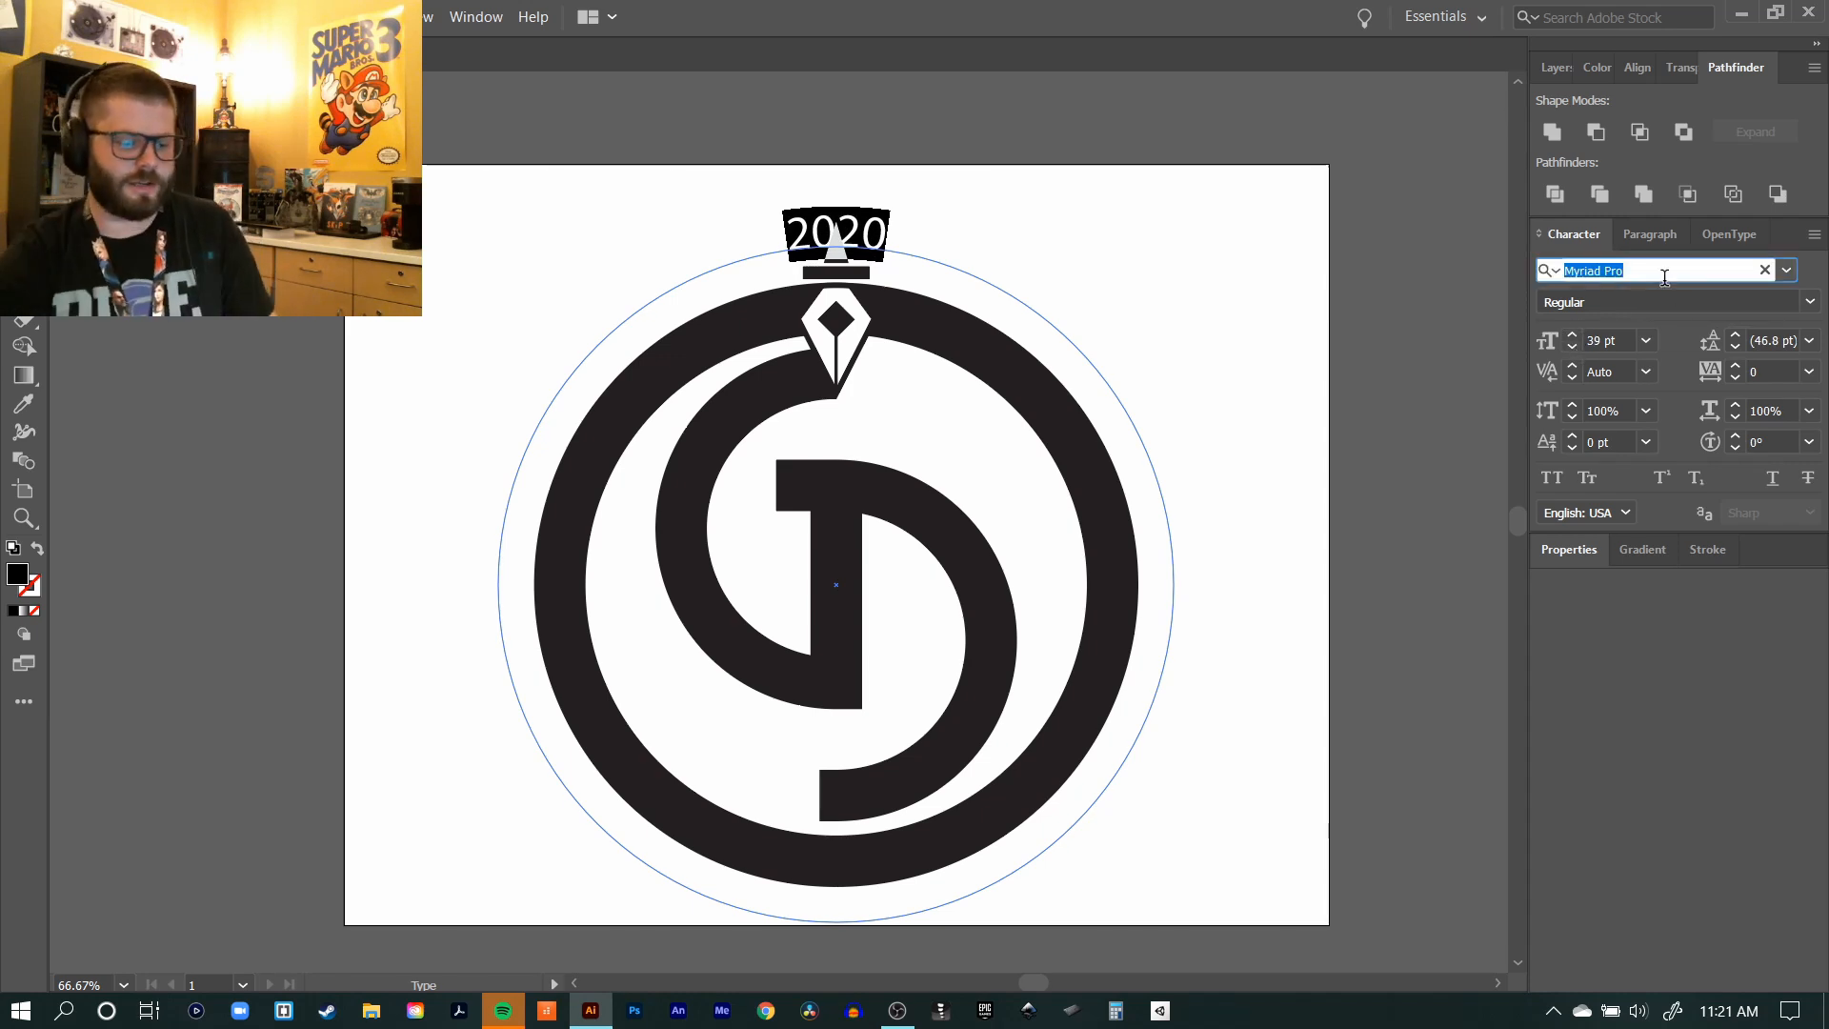
type("Aase")
key("Return")
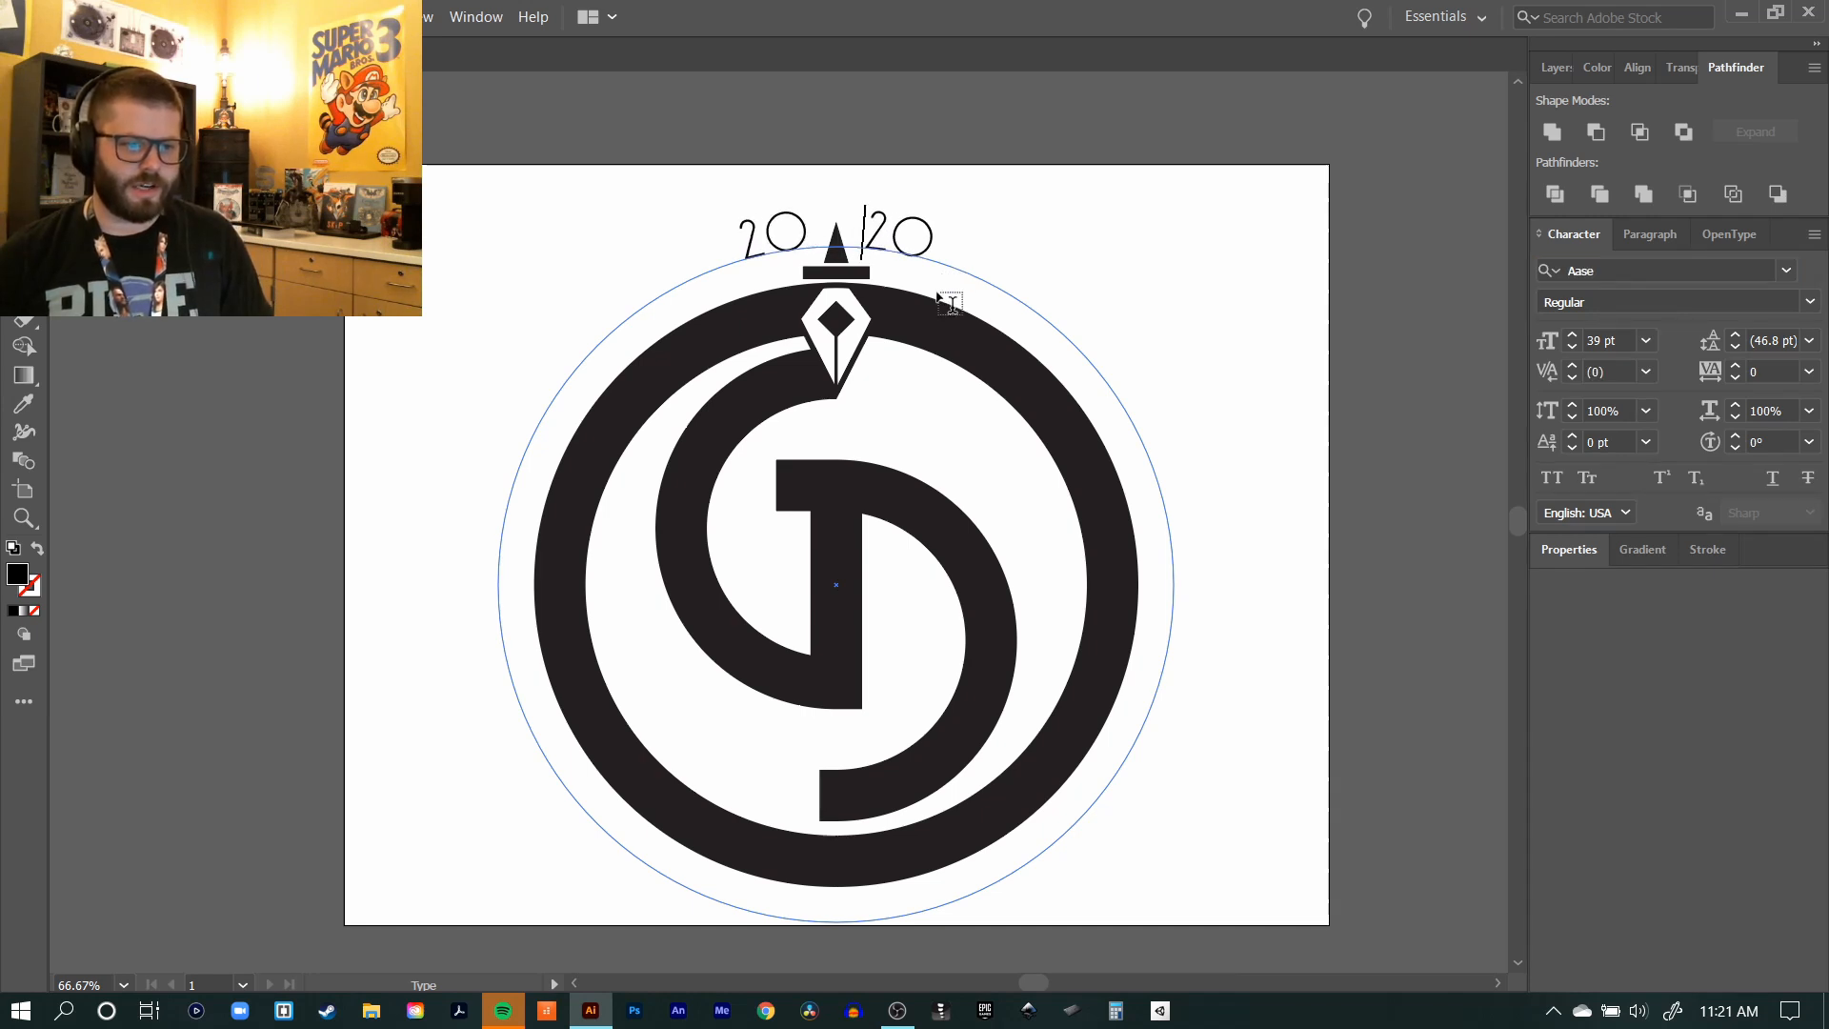
Step: Scale the 2020 text circle down around its centre so it sits just outside the emblem's outer ring
key("Escape")
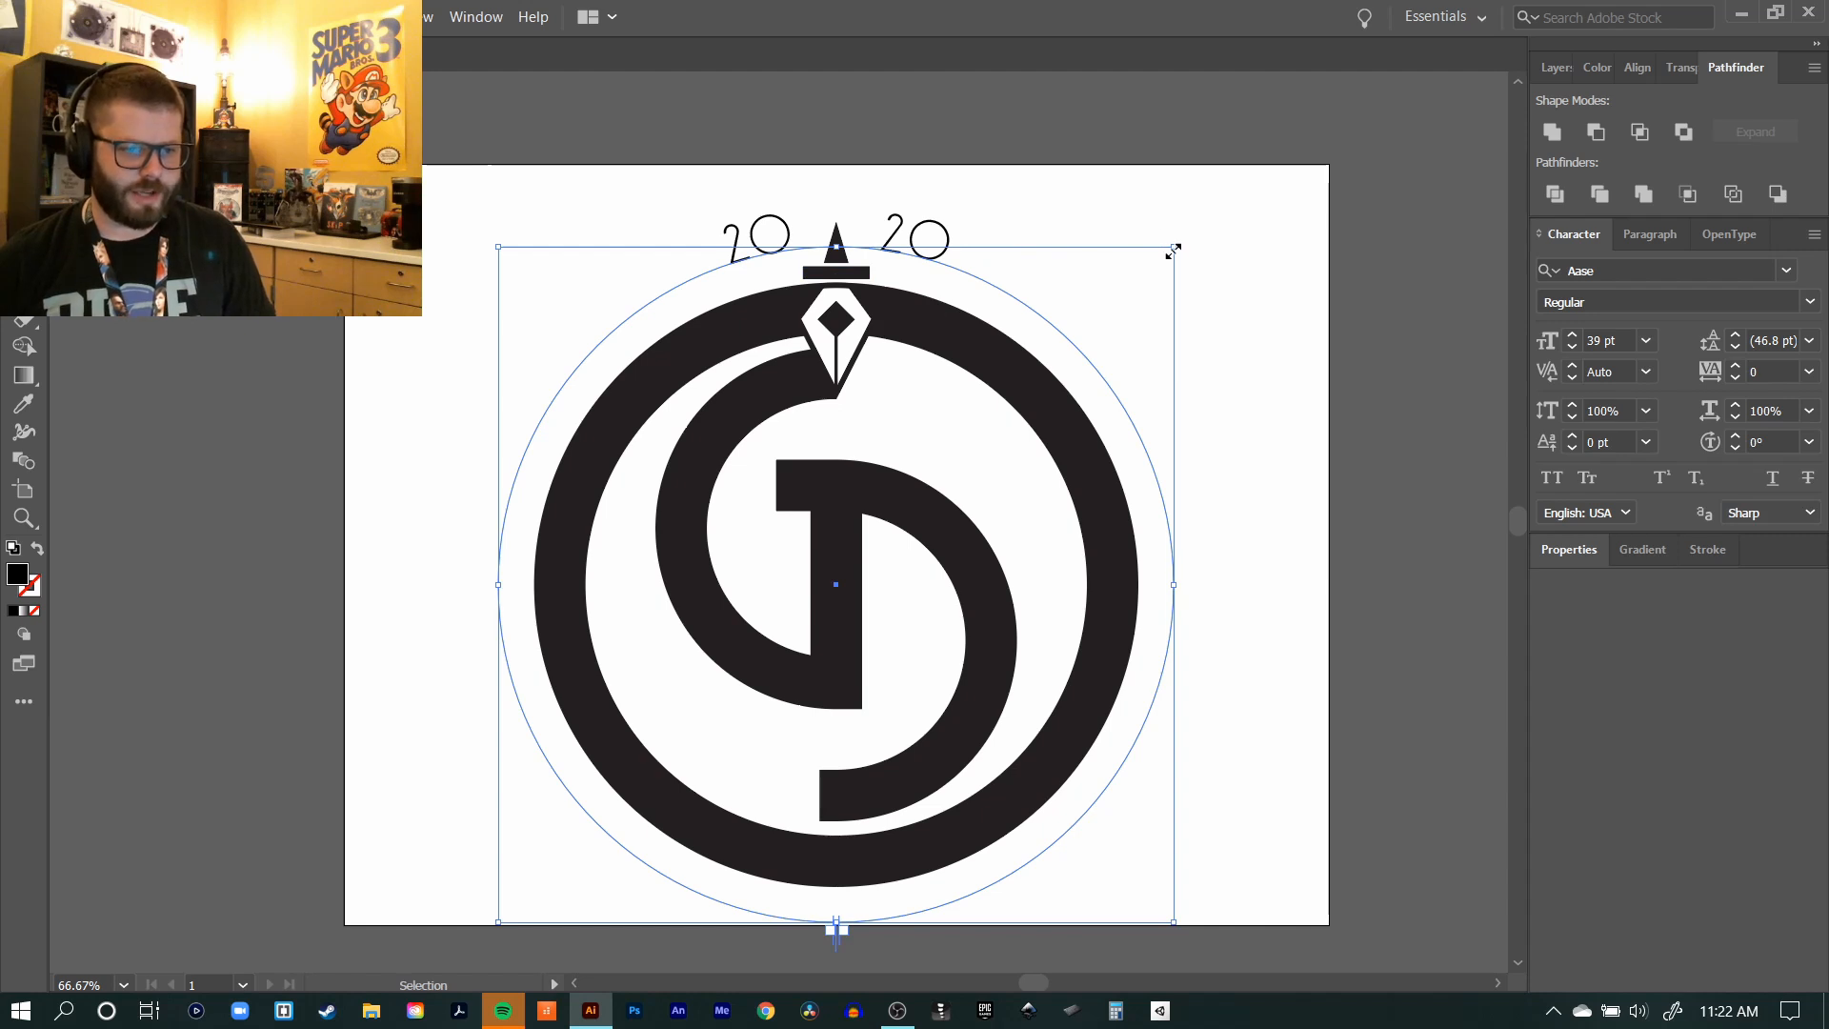
left_click_drag(1176, 249, 1145, 259)
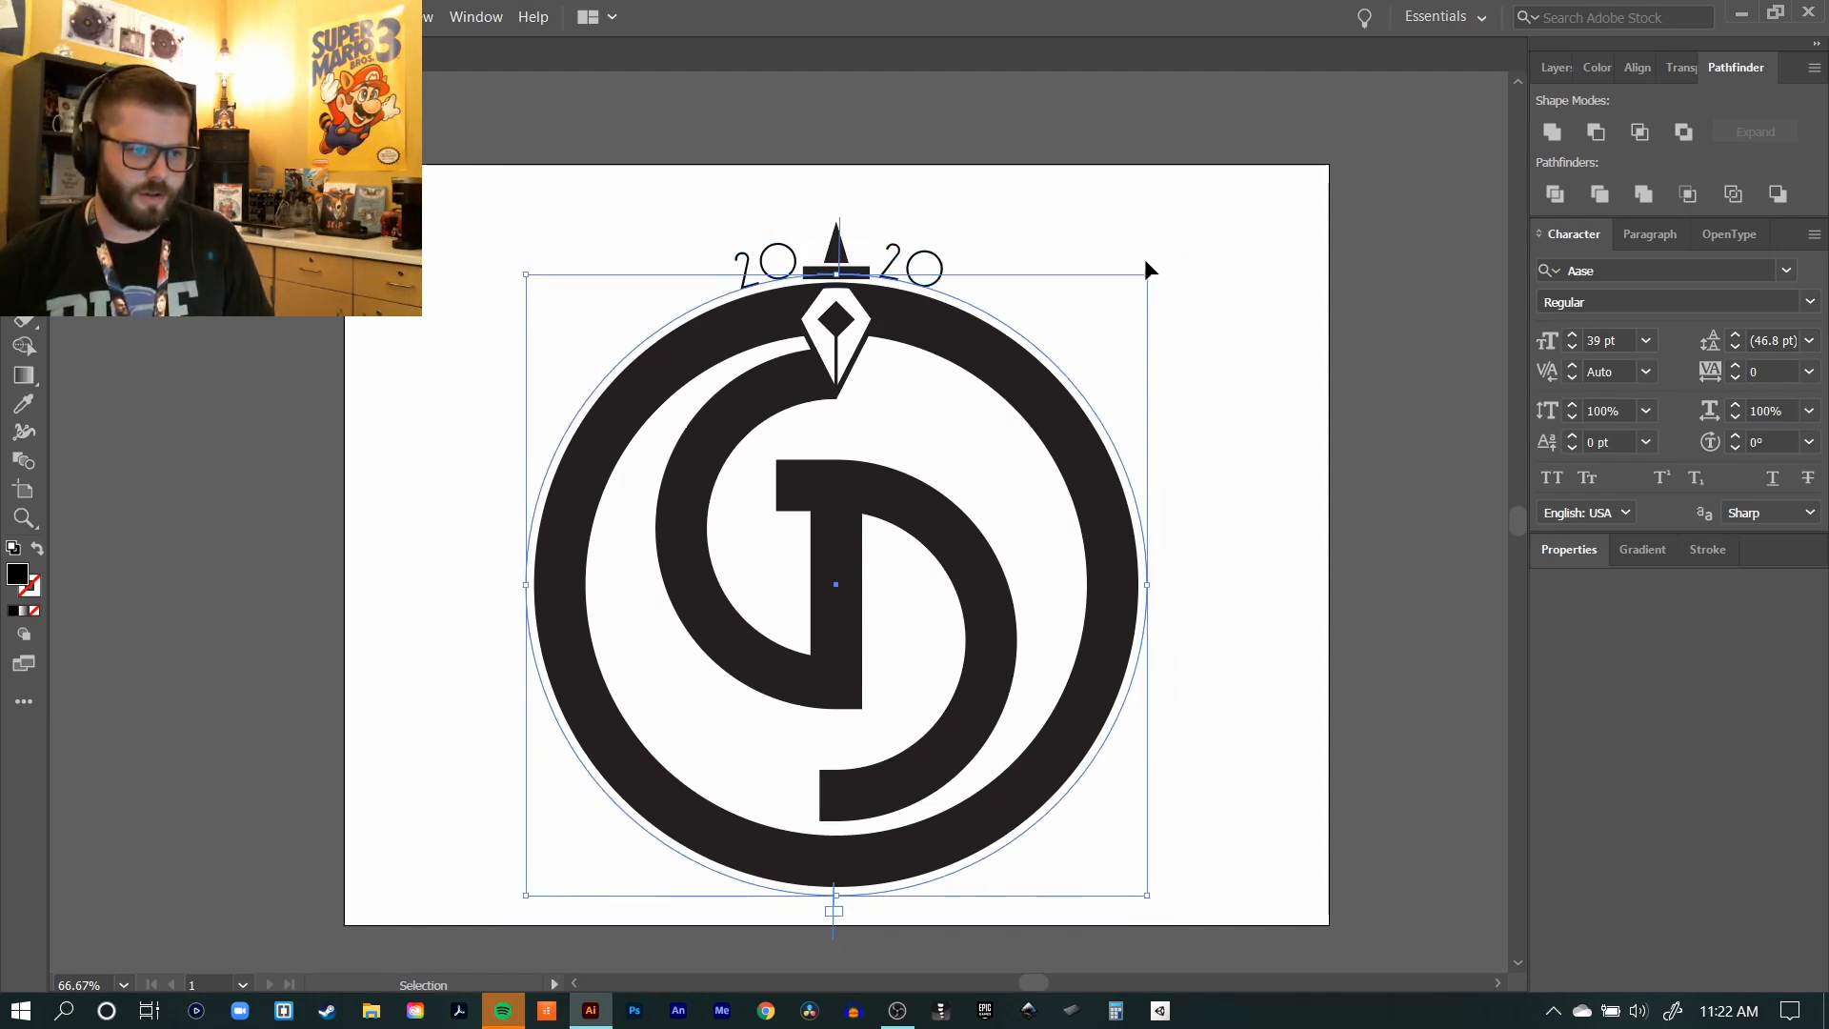
left_click(1341, 220)
left_click(947, 279)
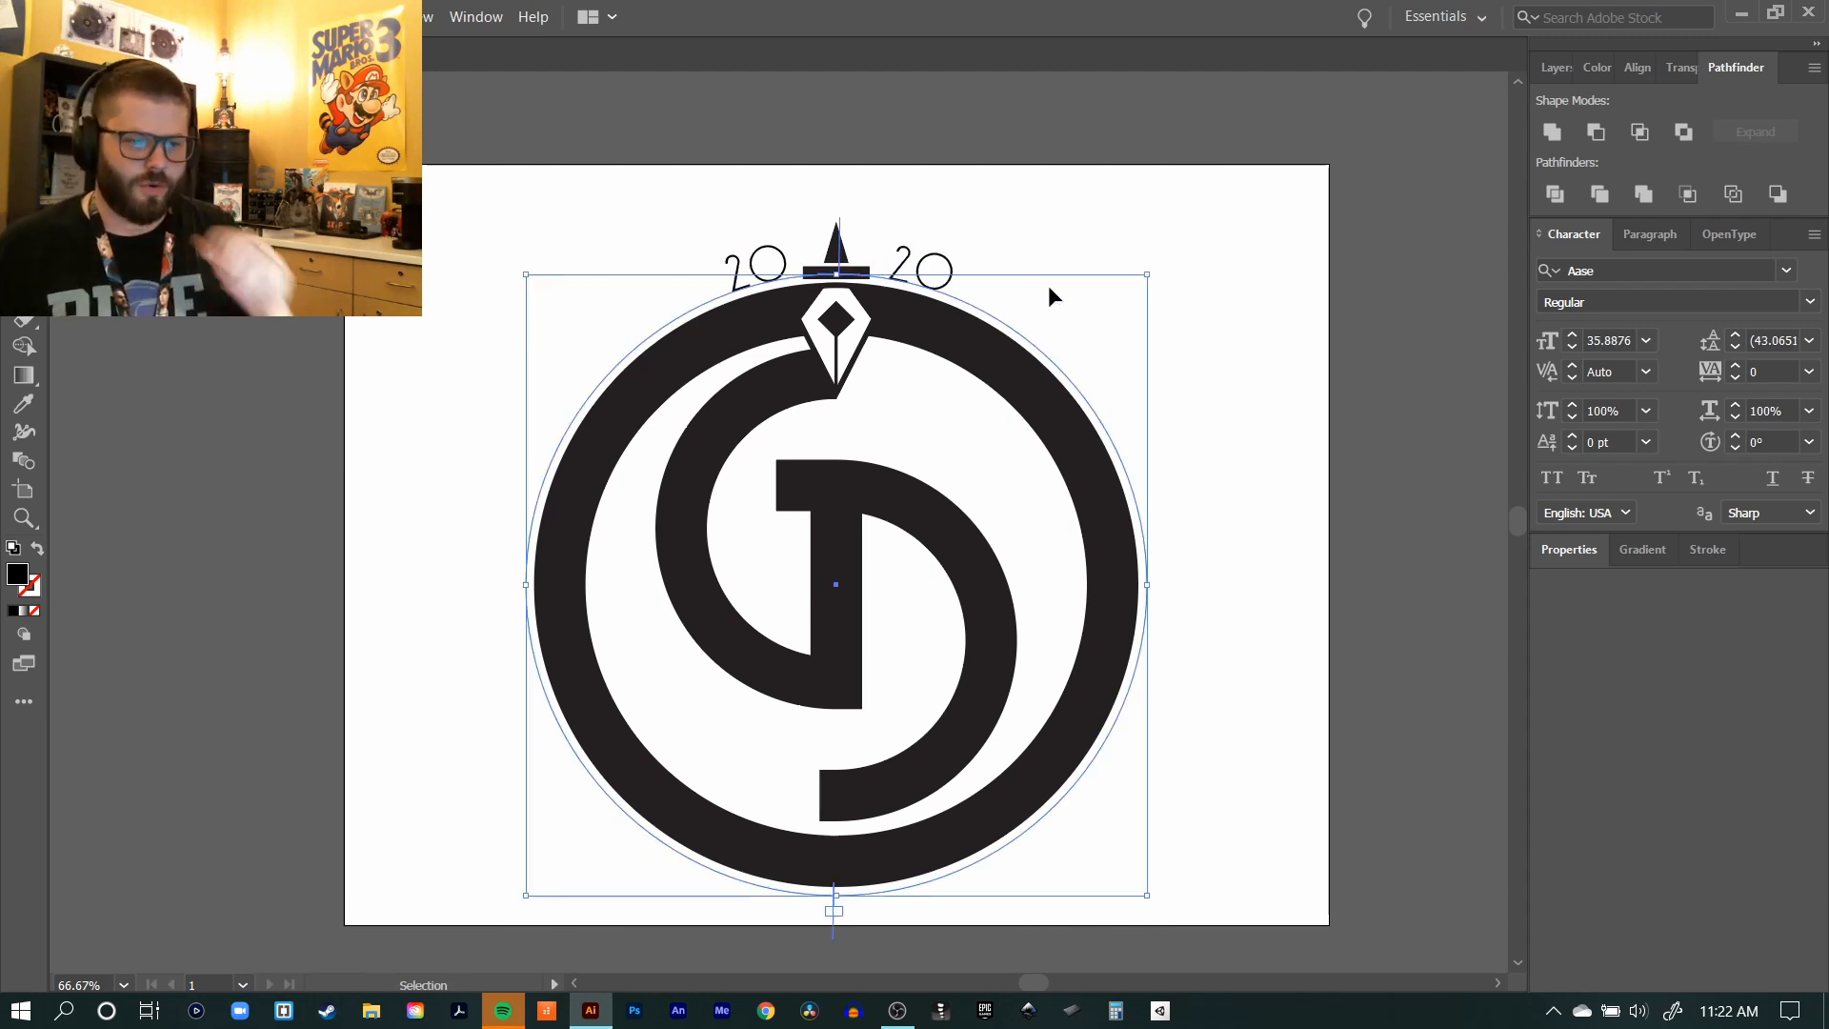
mouse_move(1147, 279)
left_mouse_down()
mouse_move(1172, 272)
mouse_move(1152, 269)
left_mouse_up()
left_click(1187, 228)
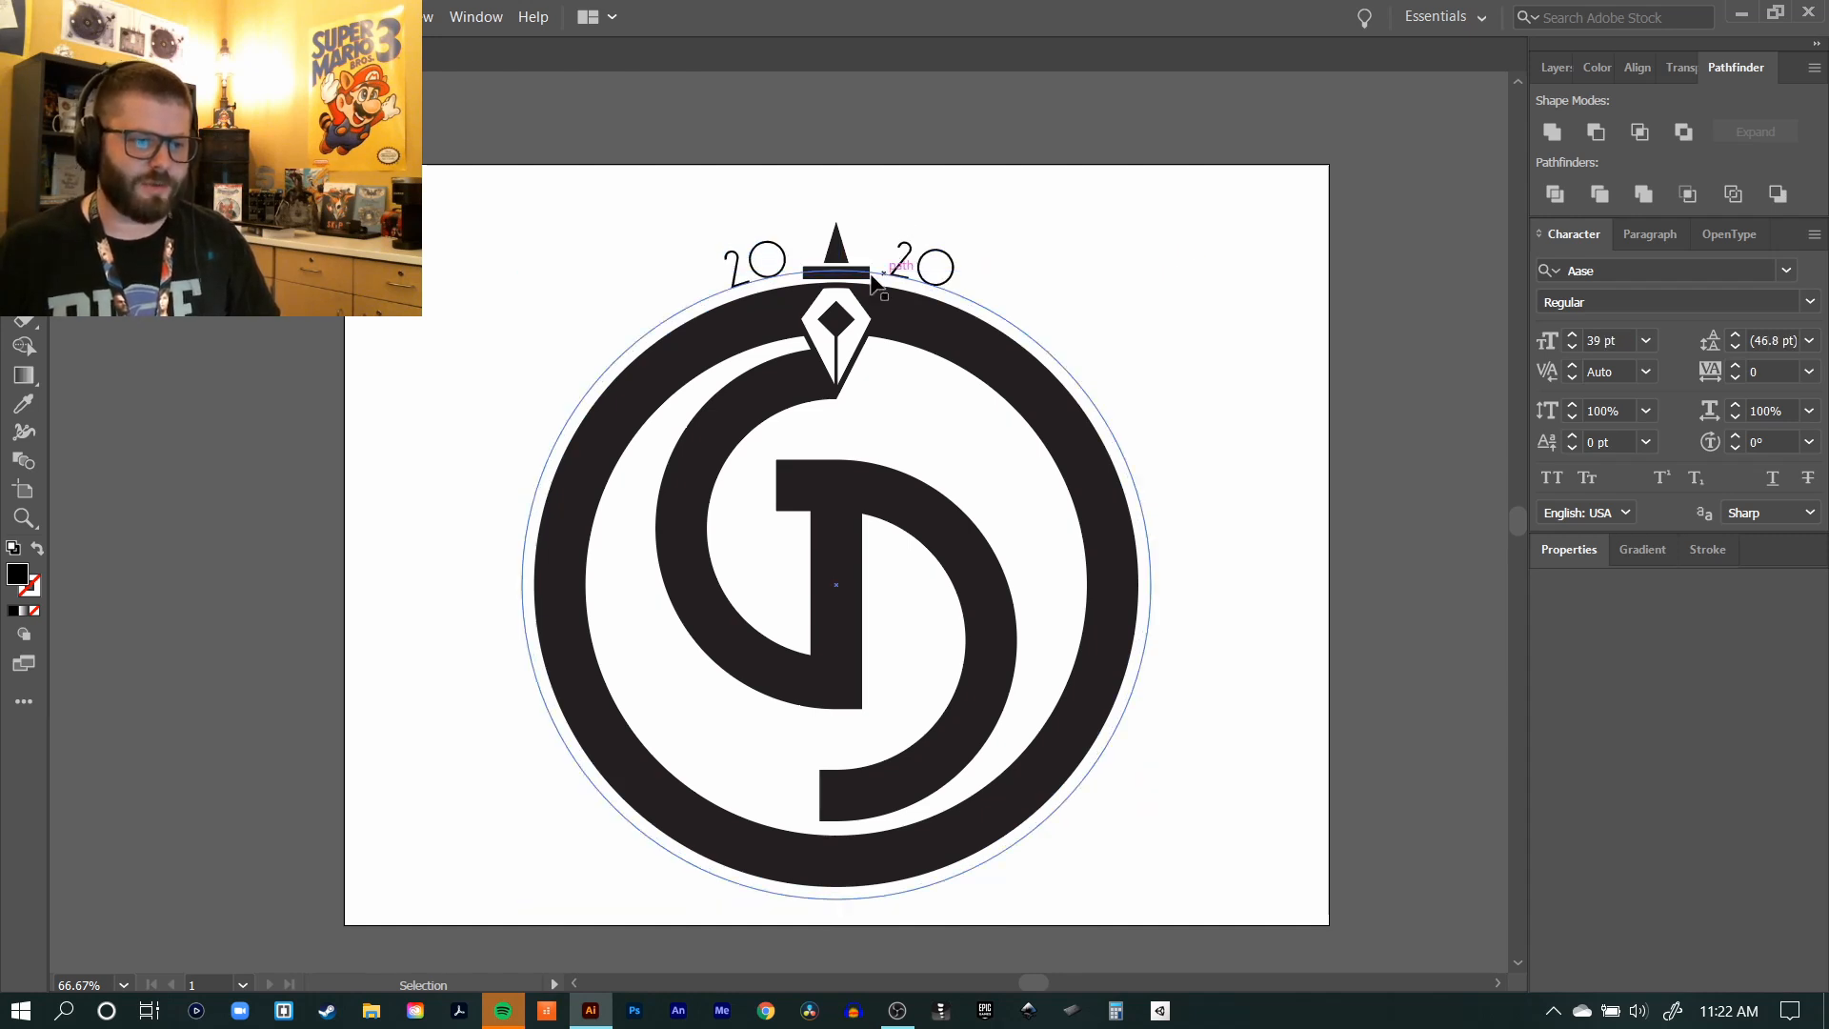
Step: Thicken the 2020 text with a black stroke of 4 pt
left_click(759, 267)
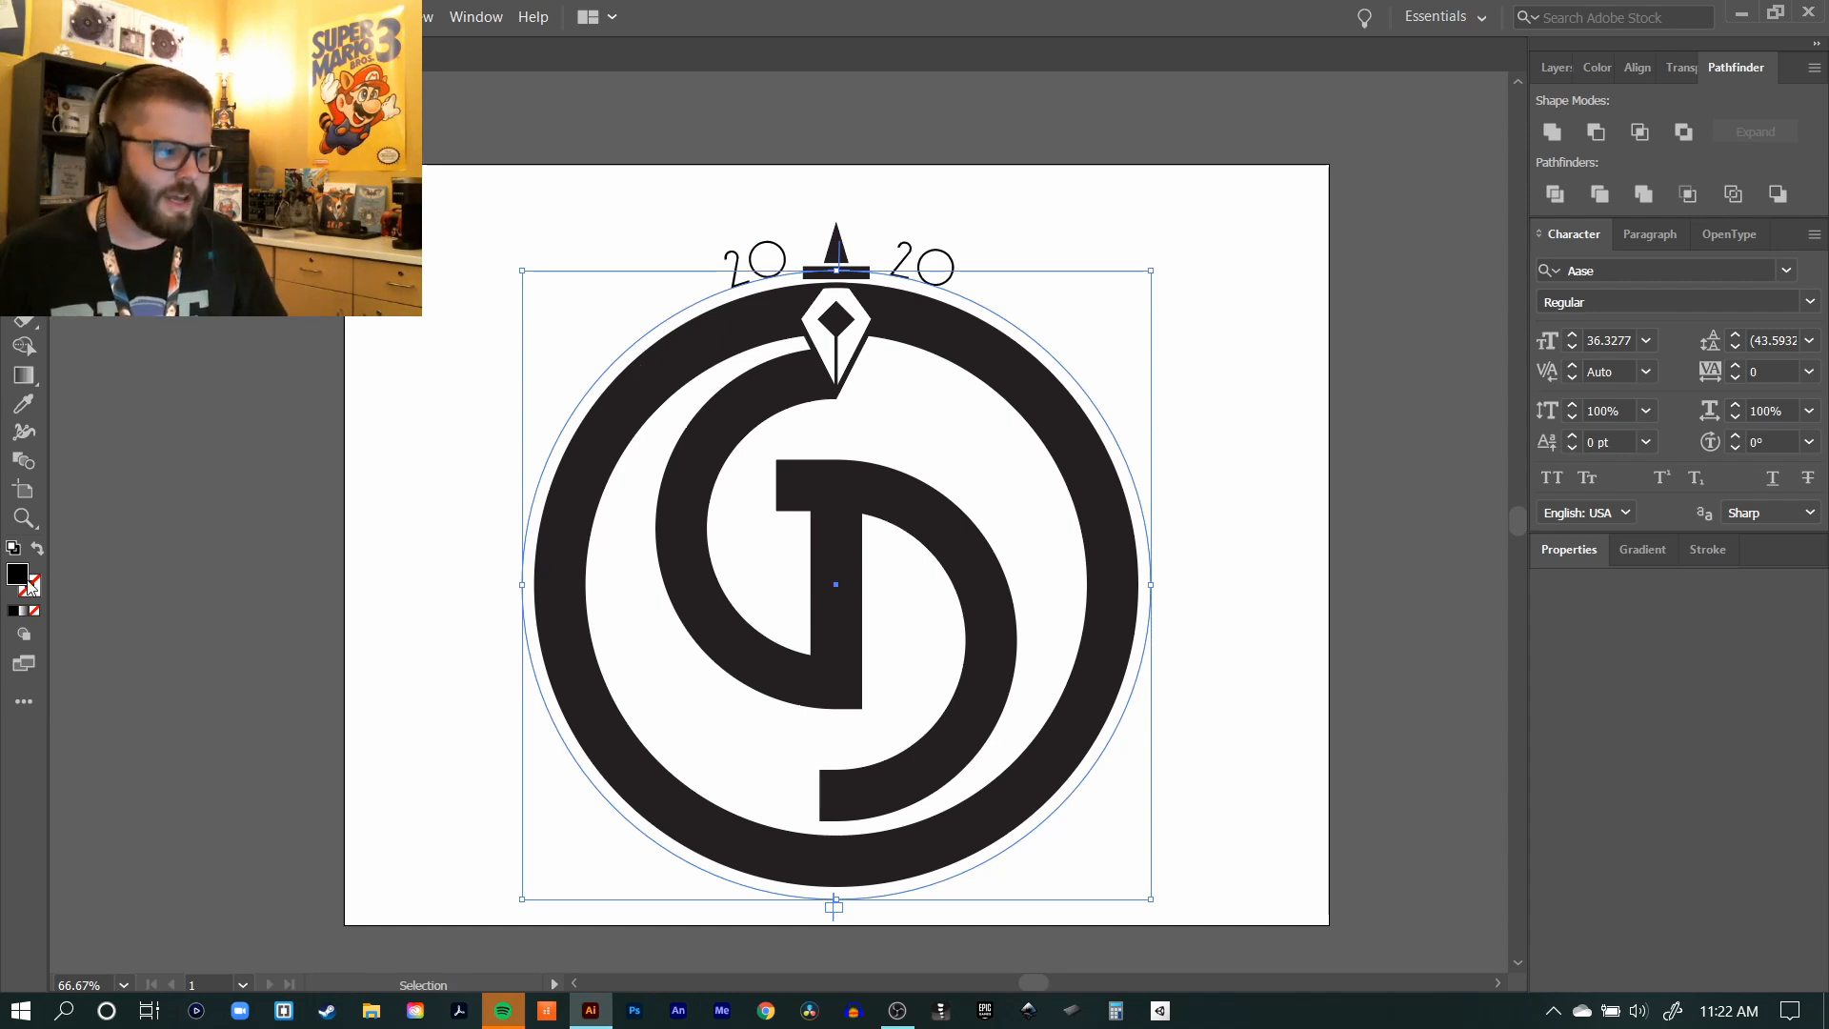
left_click_drag(37, 591, 36, 590)
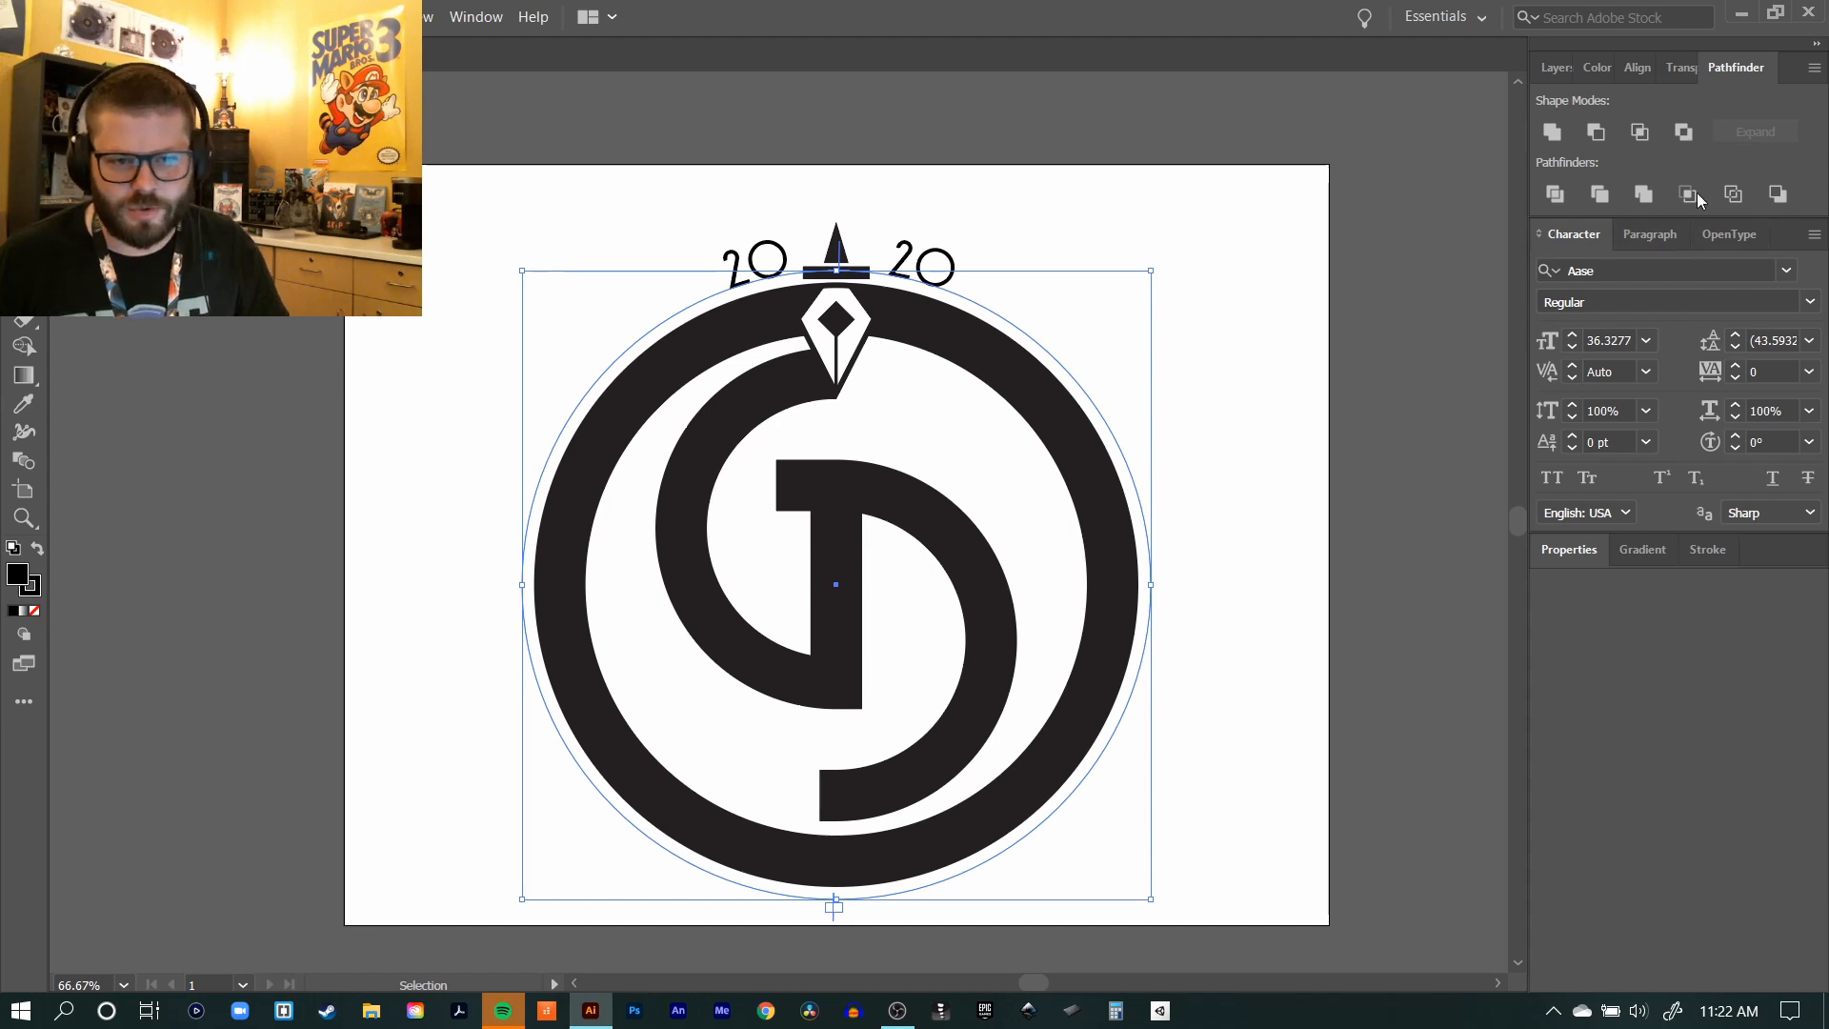
left_click(1690, 549)
left_click(1640, 580)
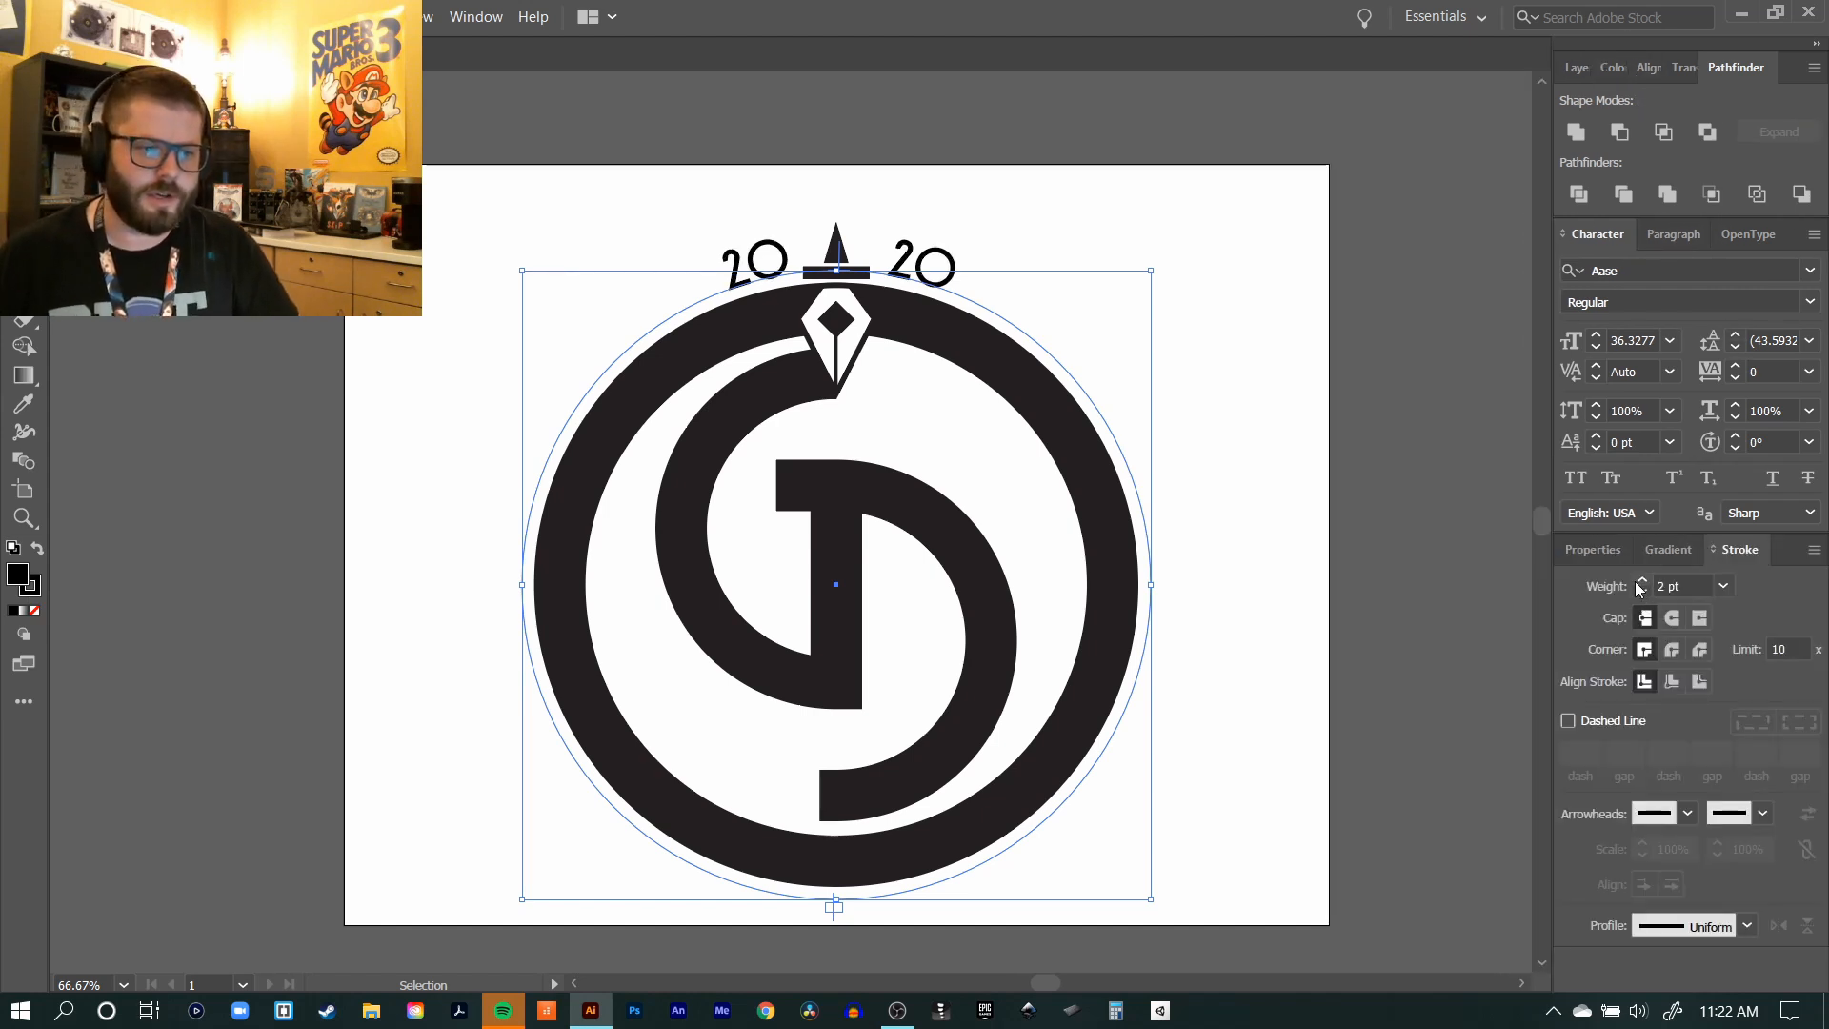
left_click(1626, 582)
left_click(1640, 579)
left_click(1640, 579)
left_click(1640, 579)
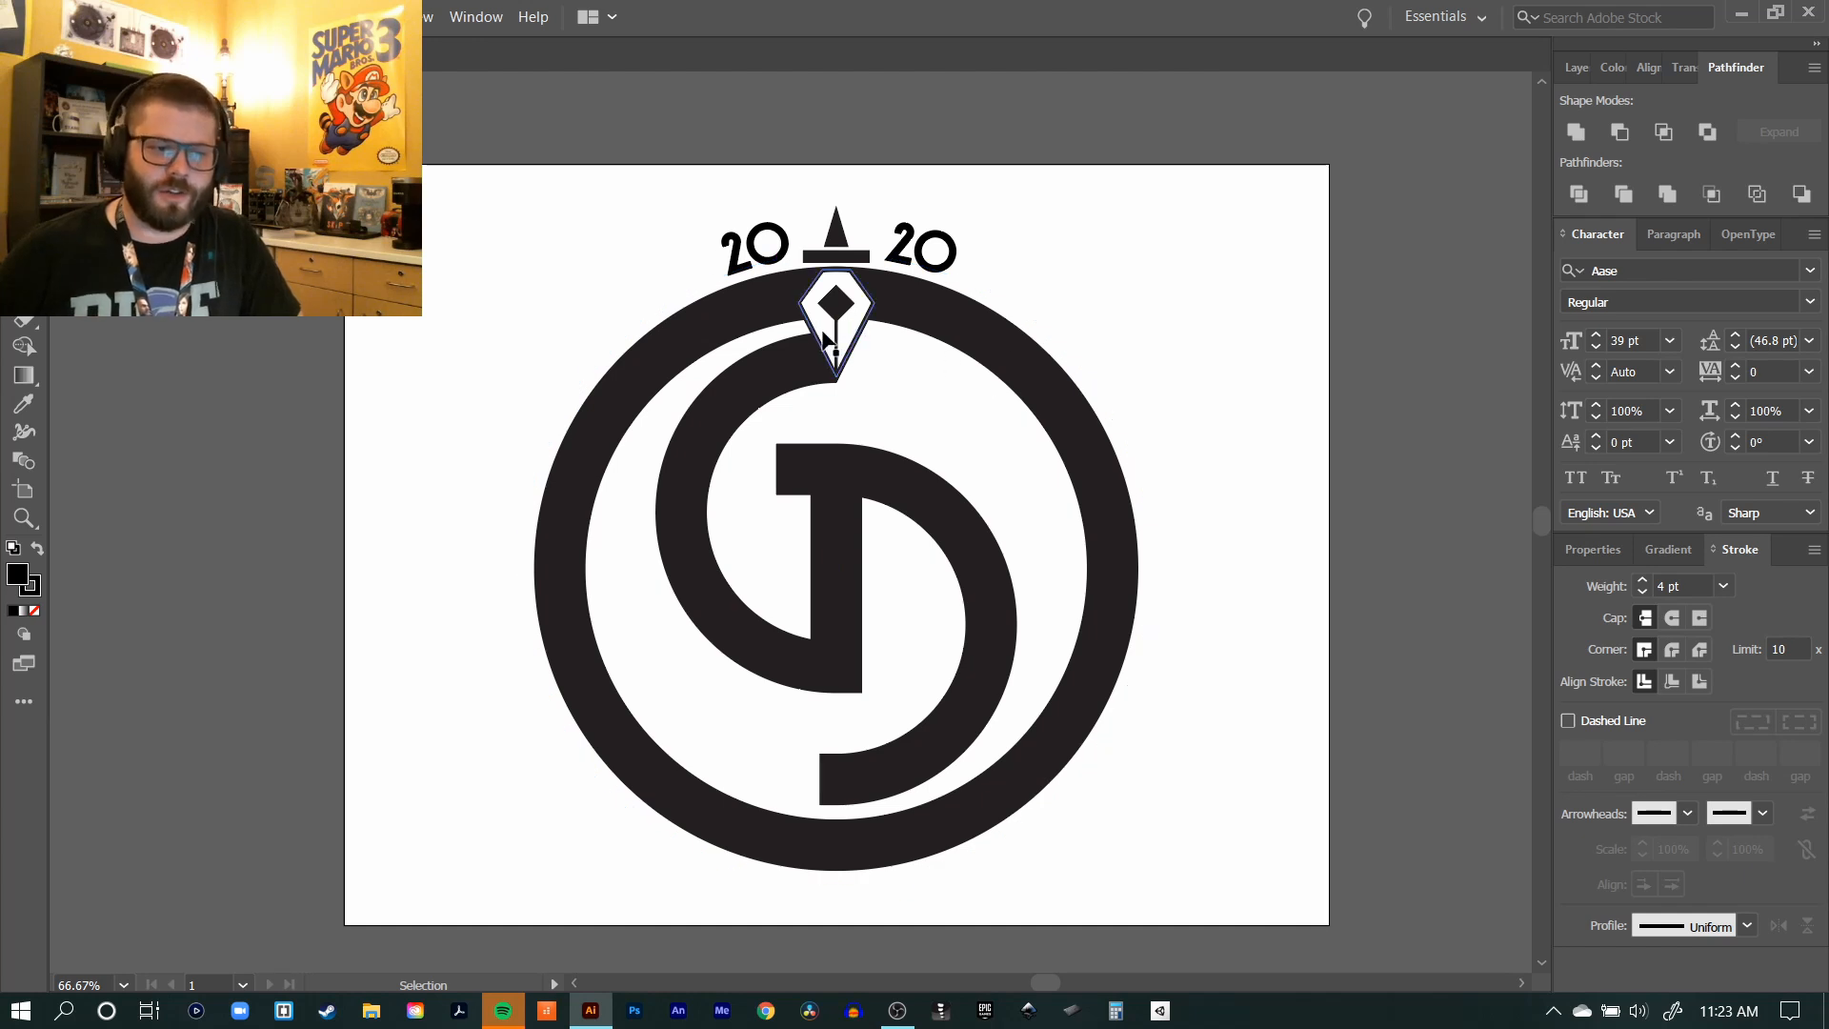
Step: Select the 2020 text and show its colour settings, trying the CMYK sliders before returning to RGB
left_click(771, 258)
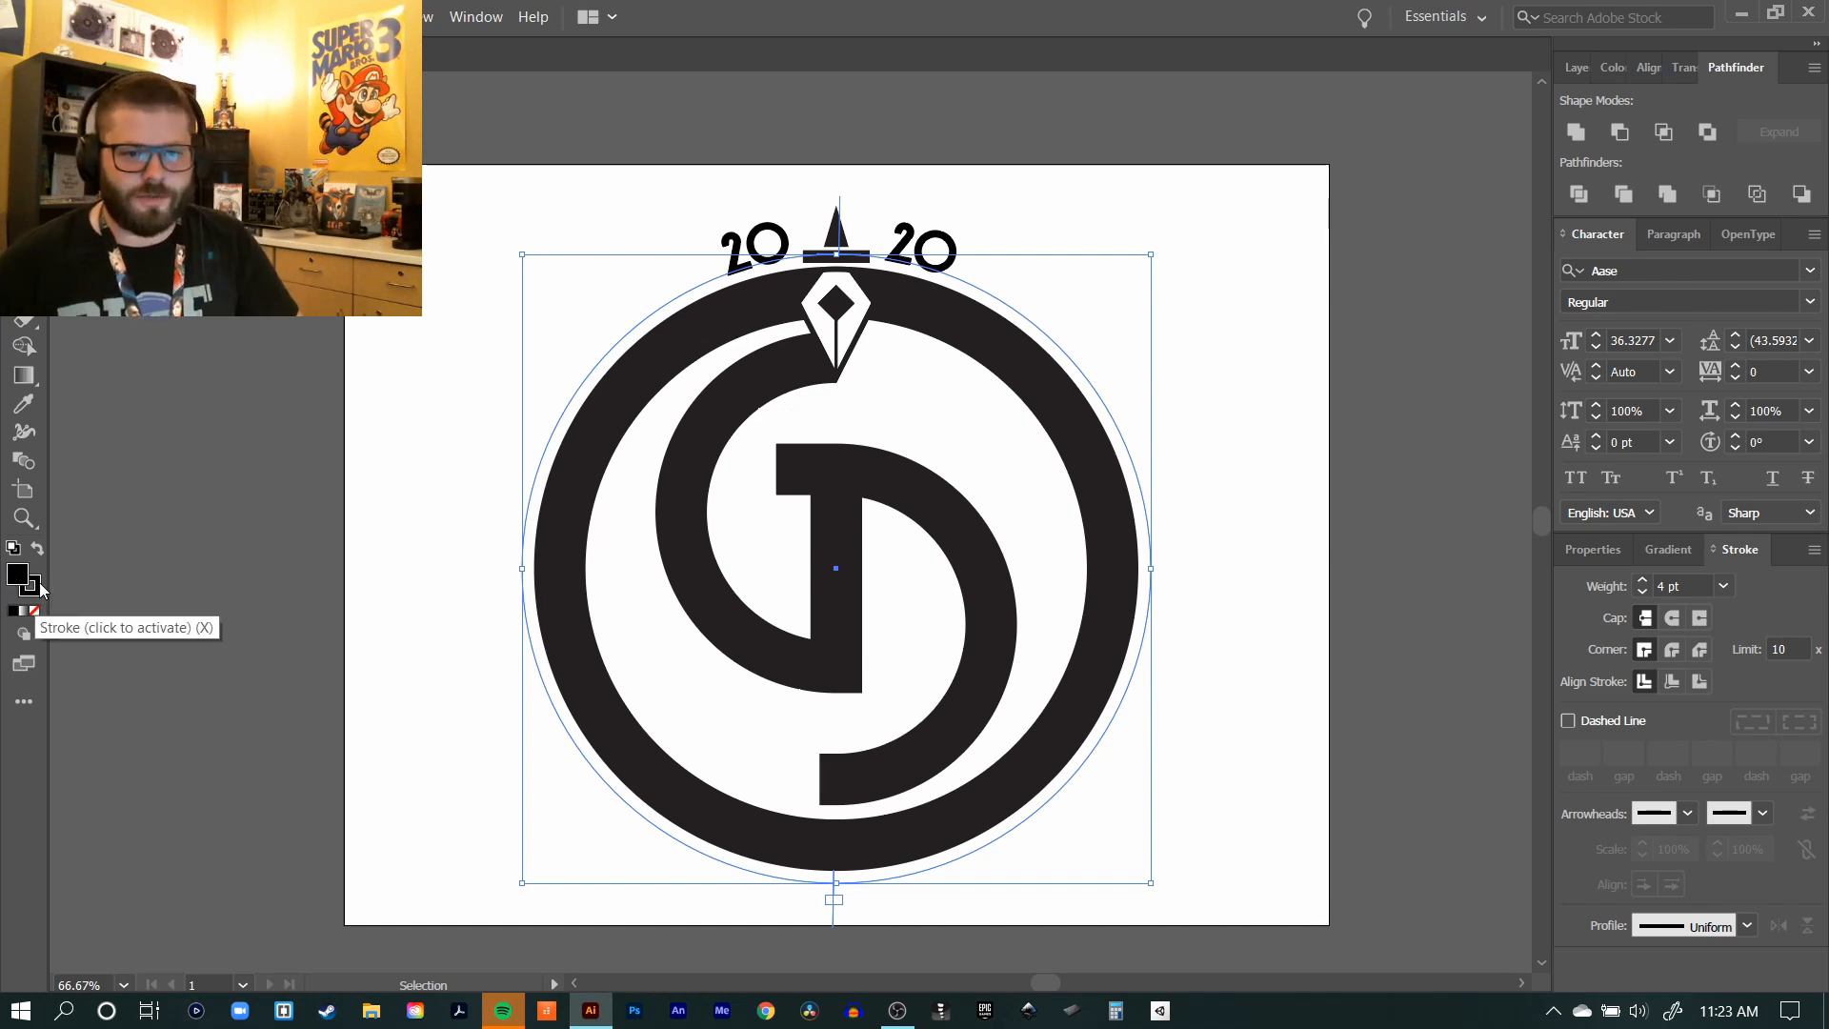
left_click(1605, 63)
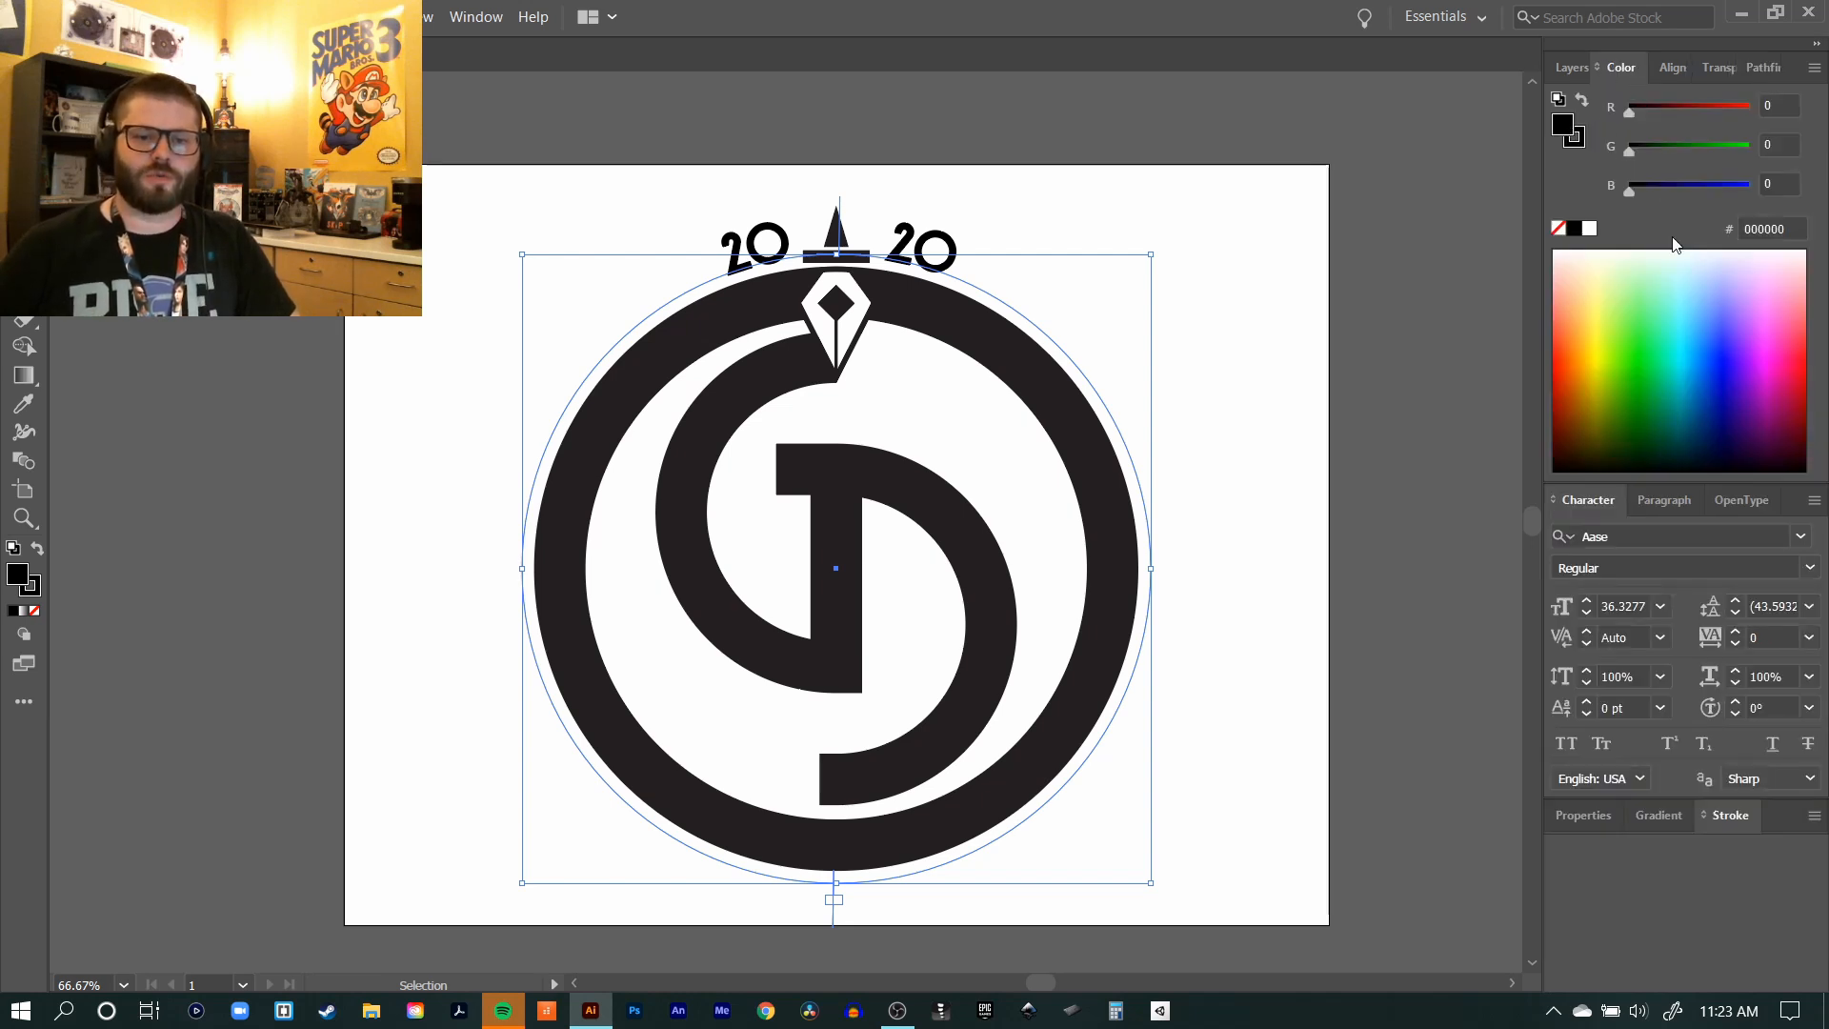
left_click(1814, 68)
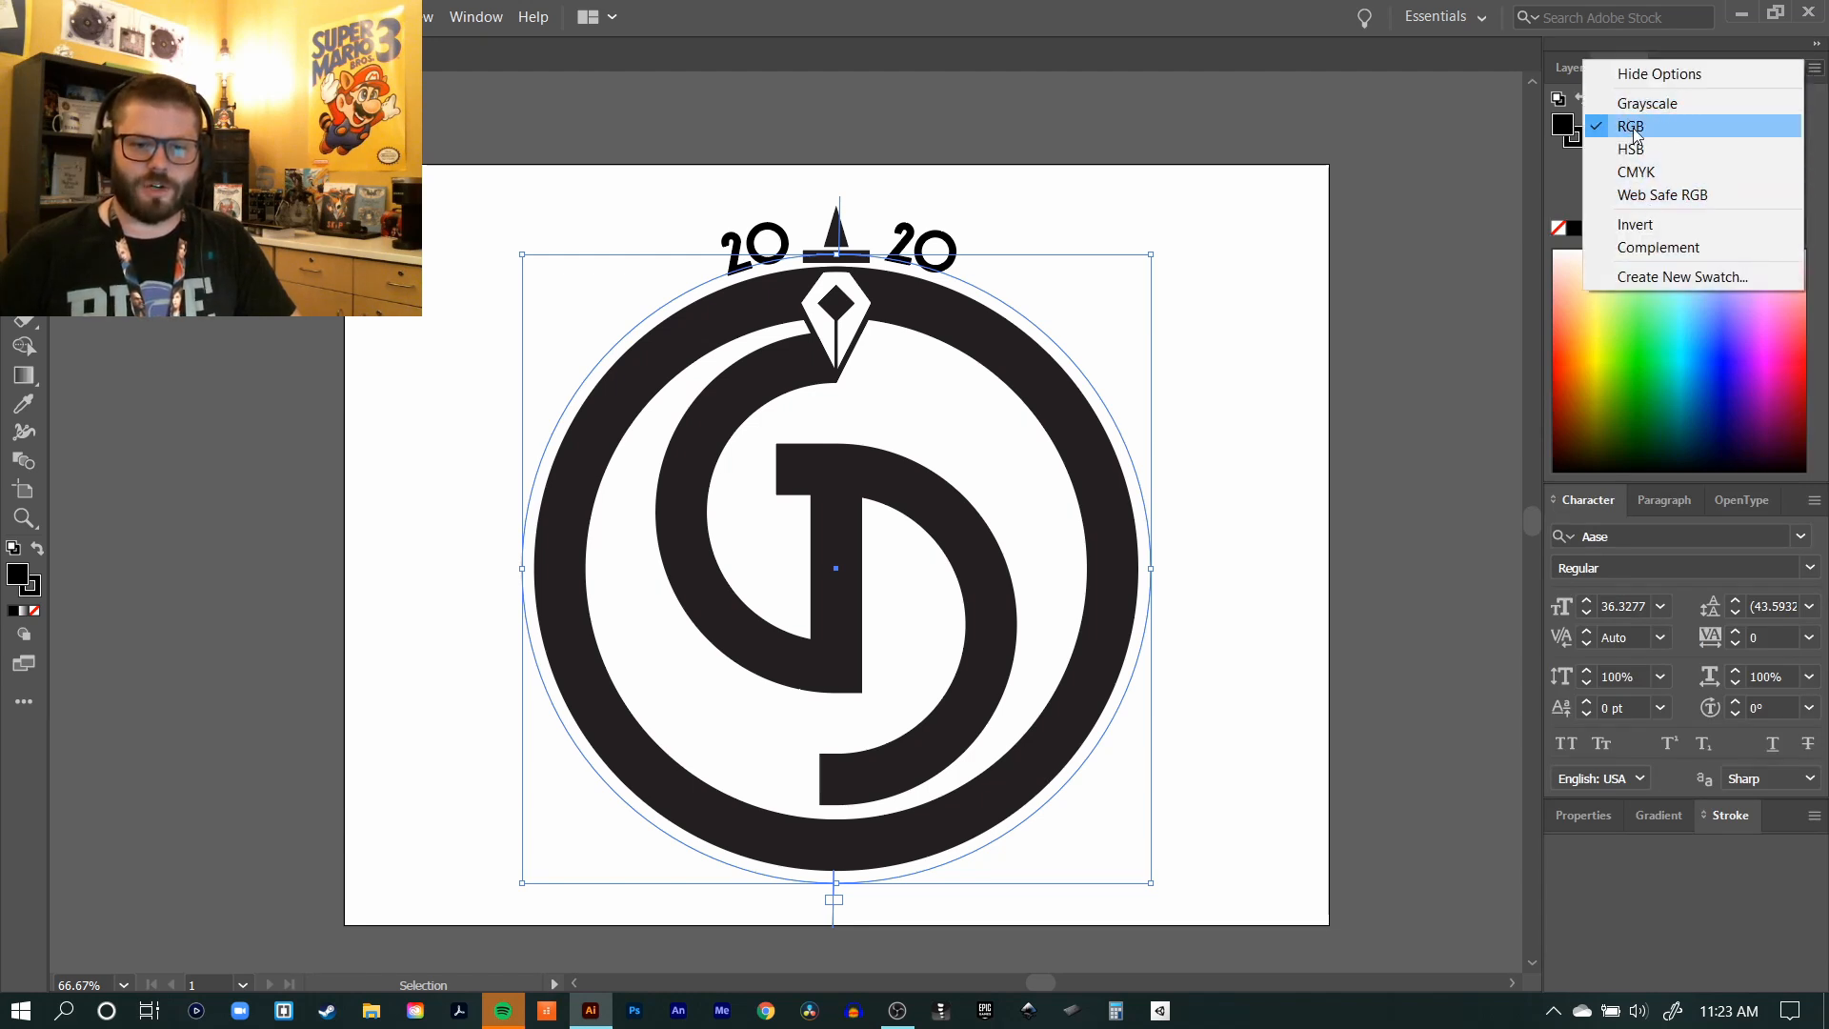
left_click(1640, 171)
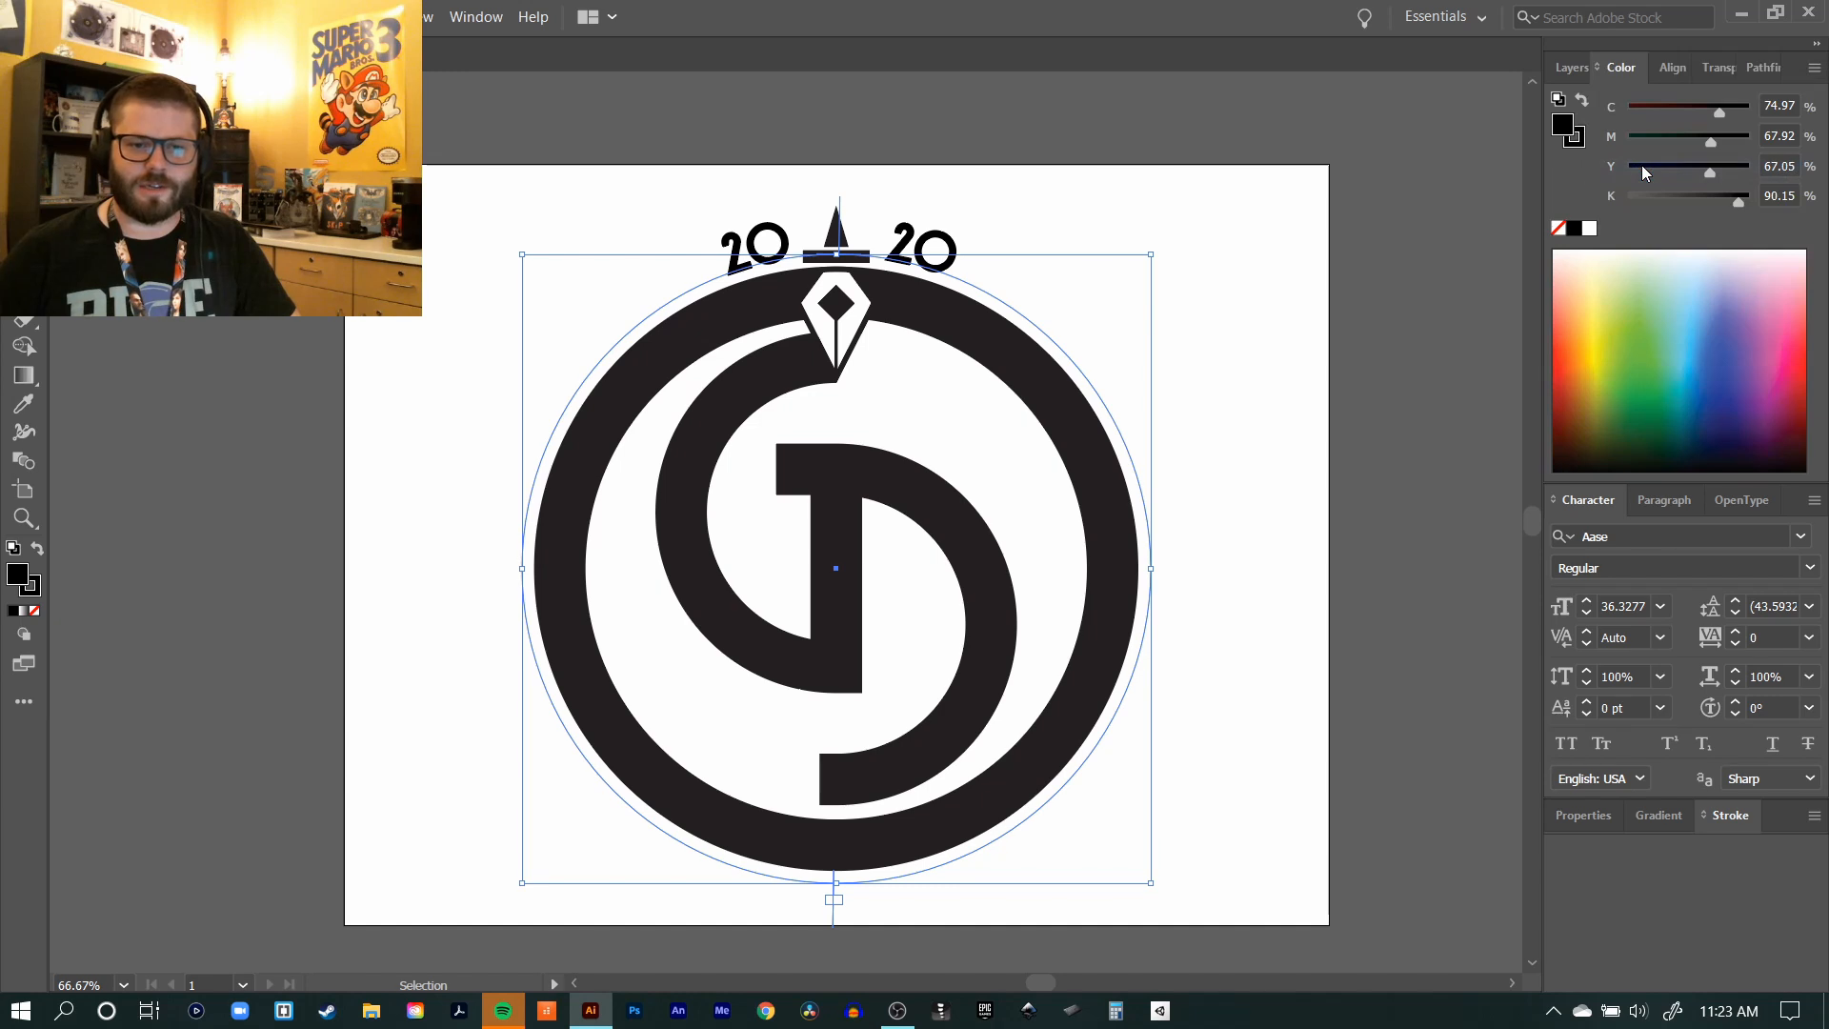
left_click(1813, 68)
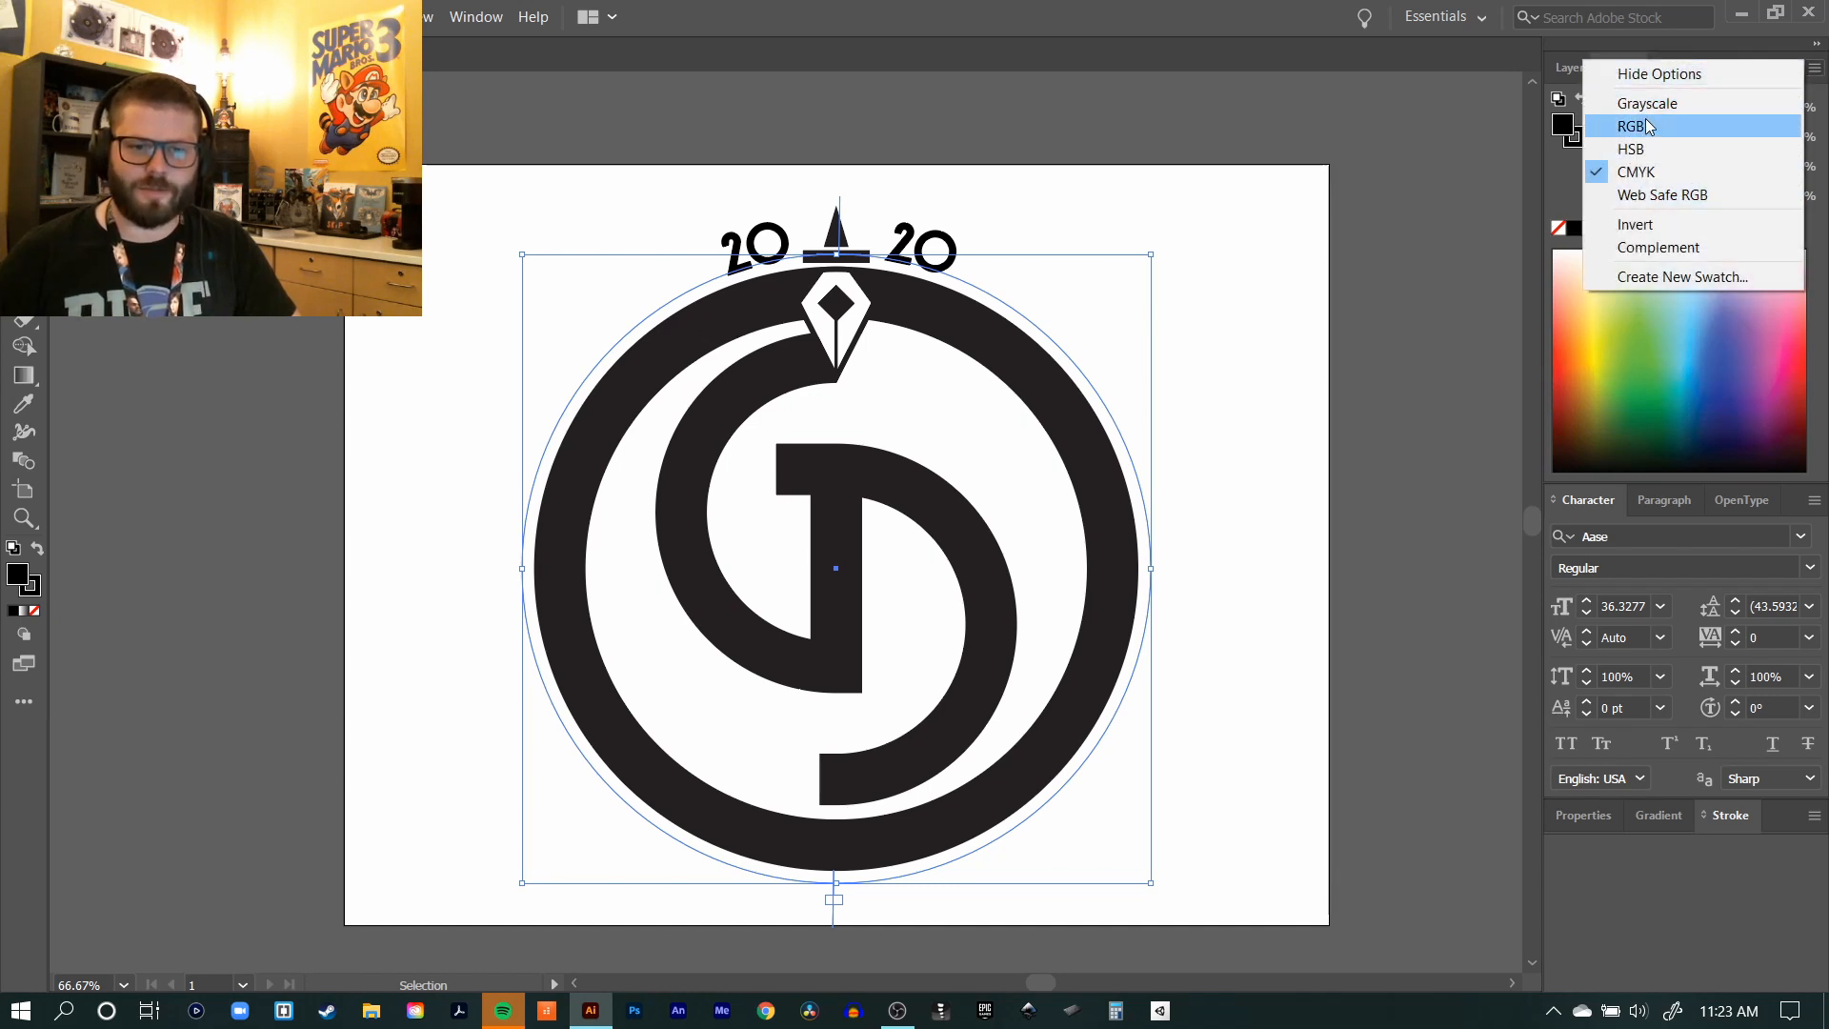
left_click(1638, 129)
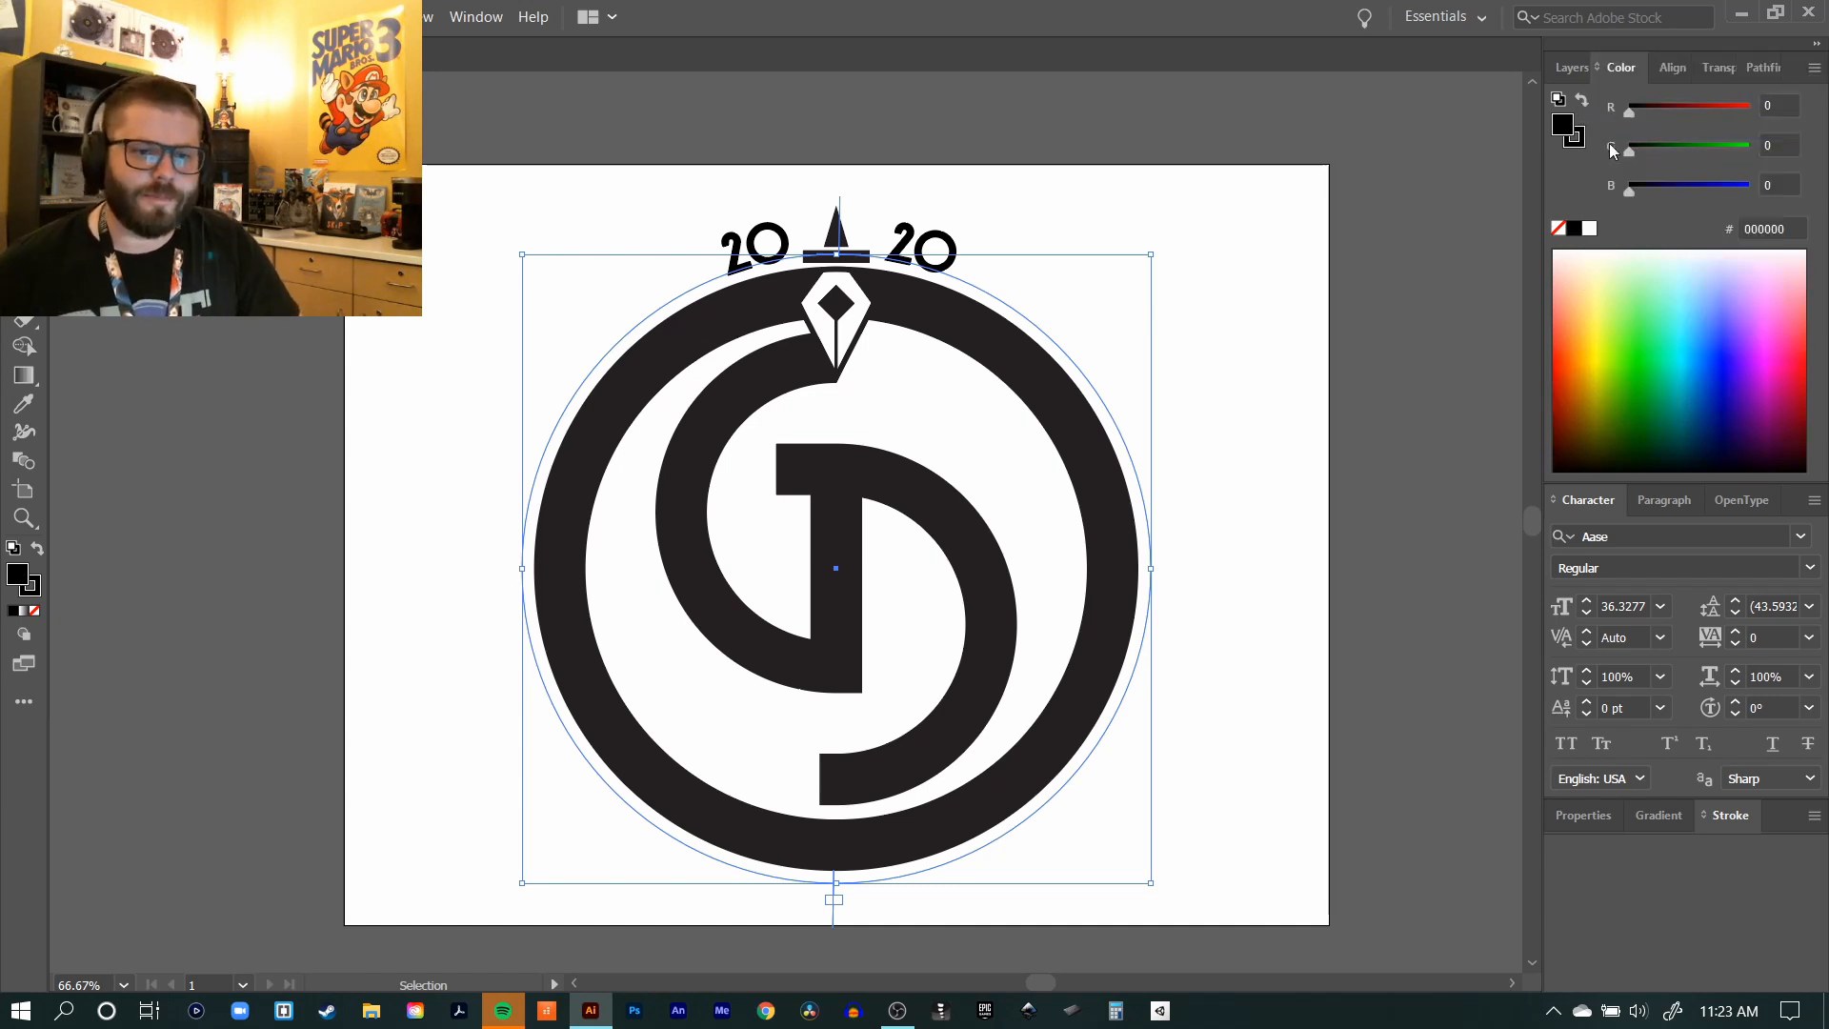
Step: Colour the 2020 text's fill and stroke pure red (ff0000) and deselect it
left_click(1580, 139)
left_click(1560, 122)
left_click(1578, 140)
left_click(1561, 124)
left_click_drag(1631, 114, 1753, 112)
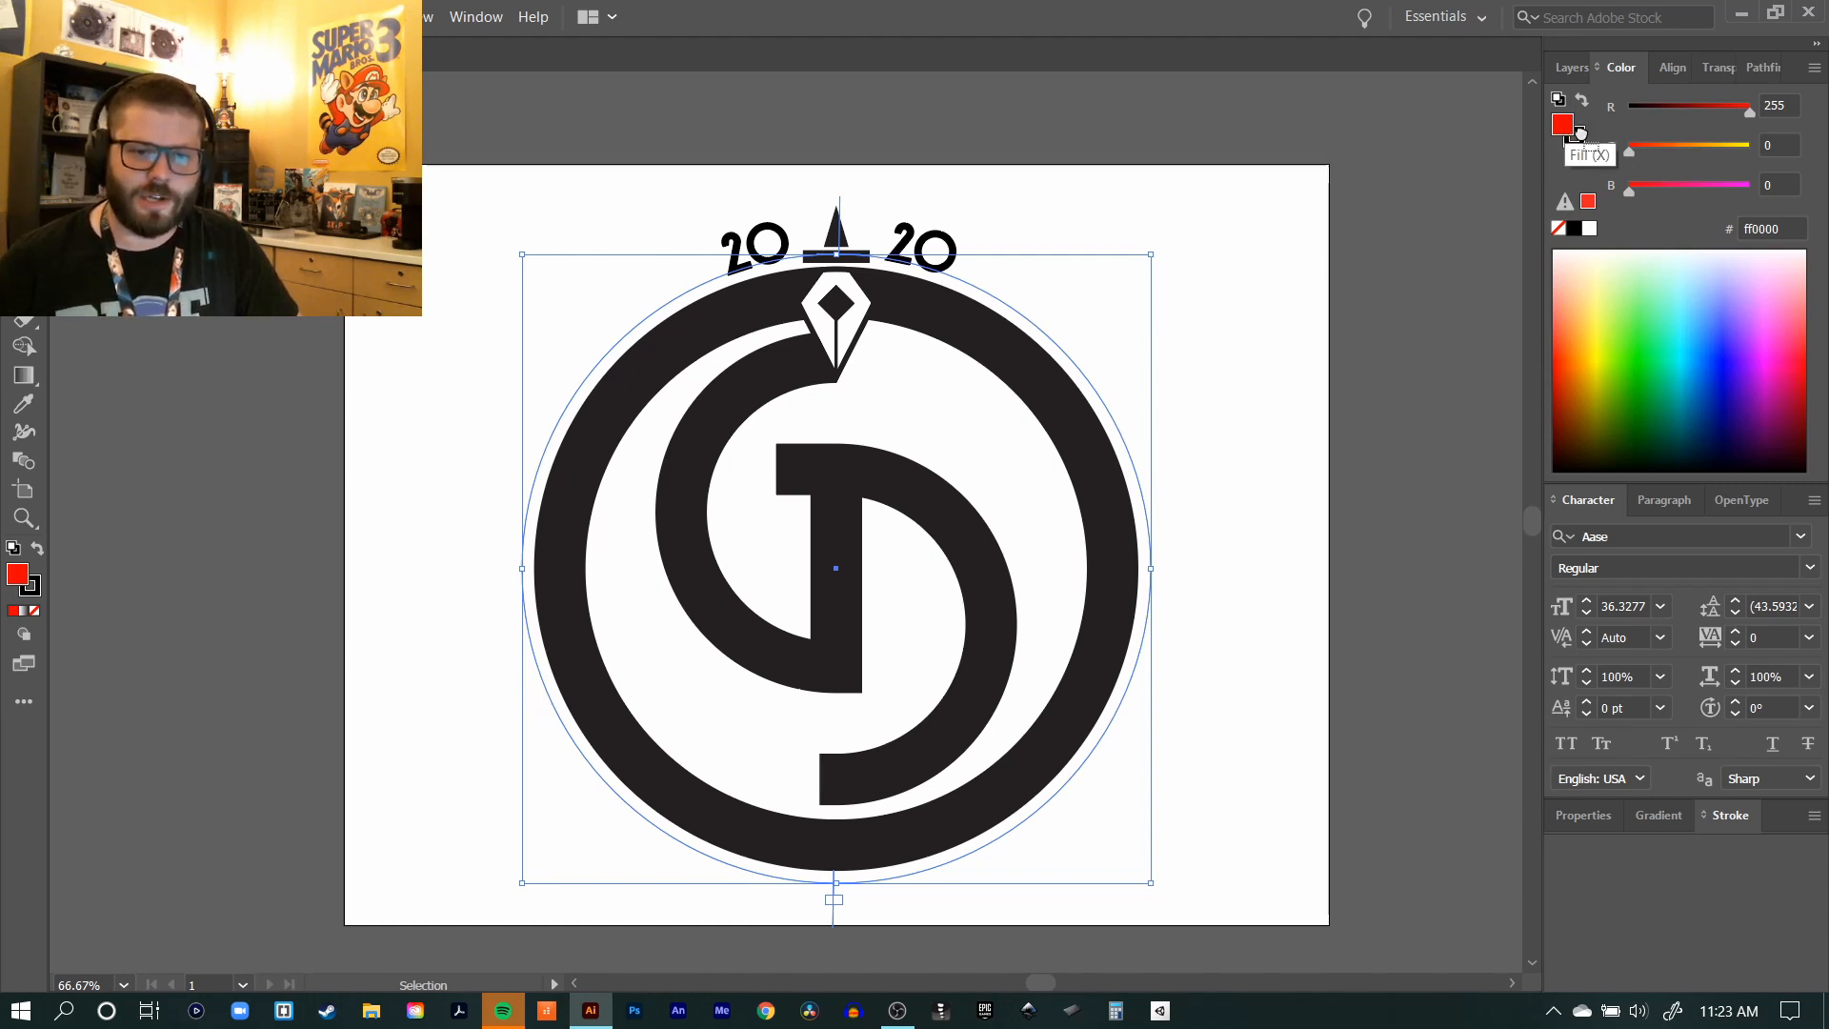
left_click_drag(1580, 134, 1582, 138)
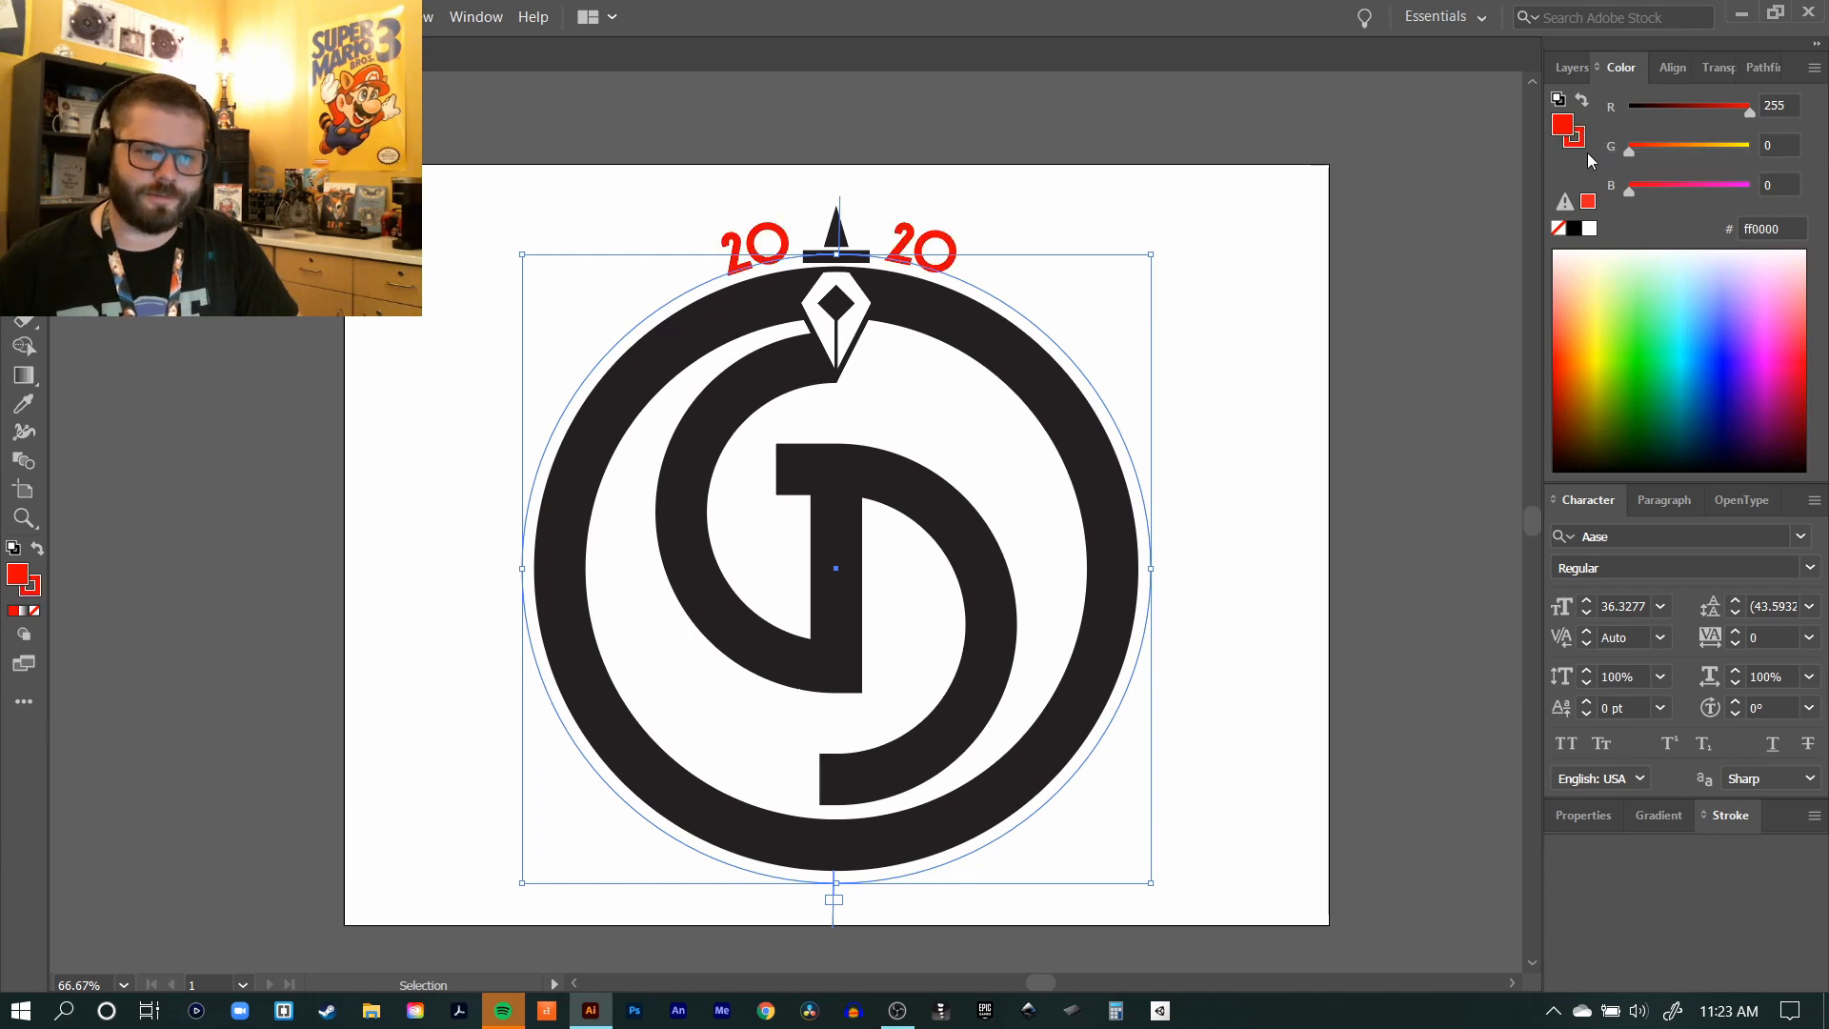
left_click(1016, 151)
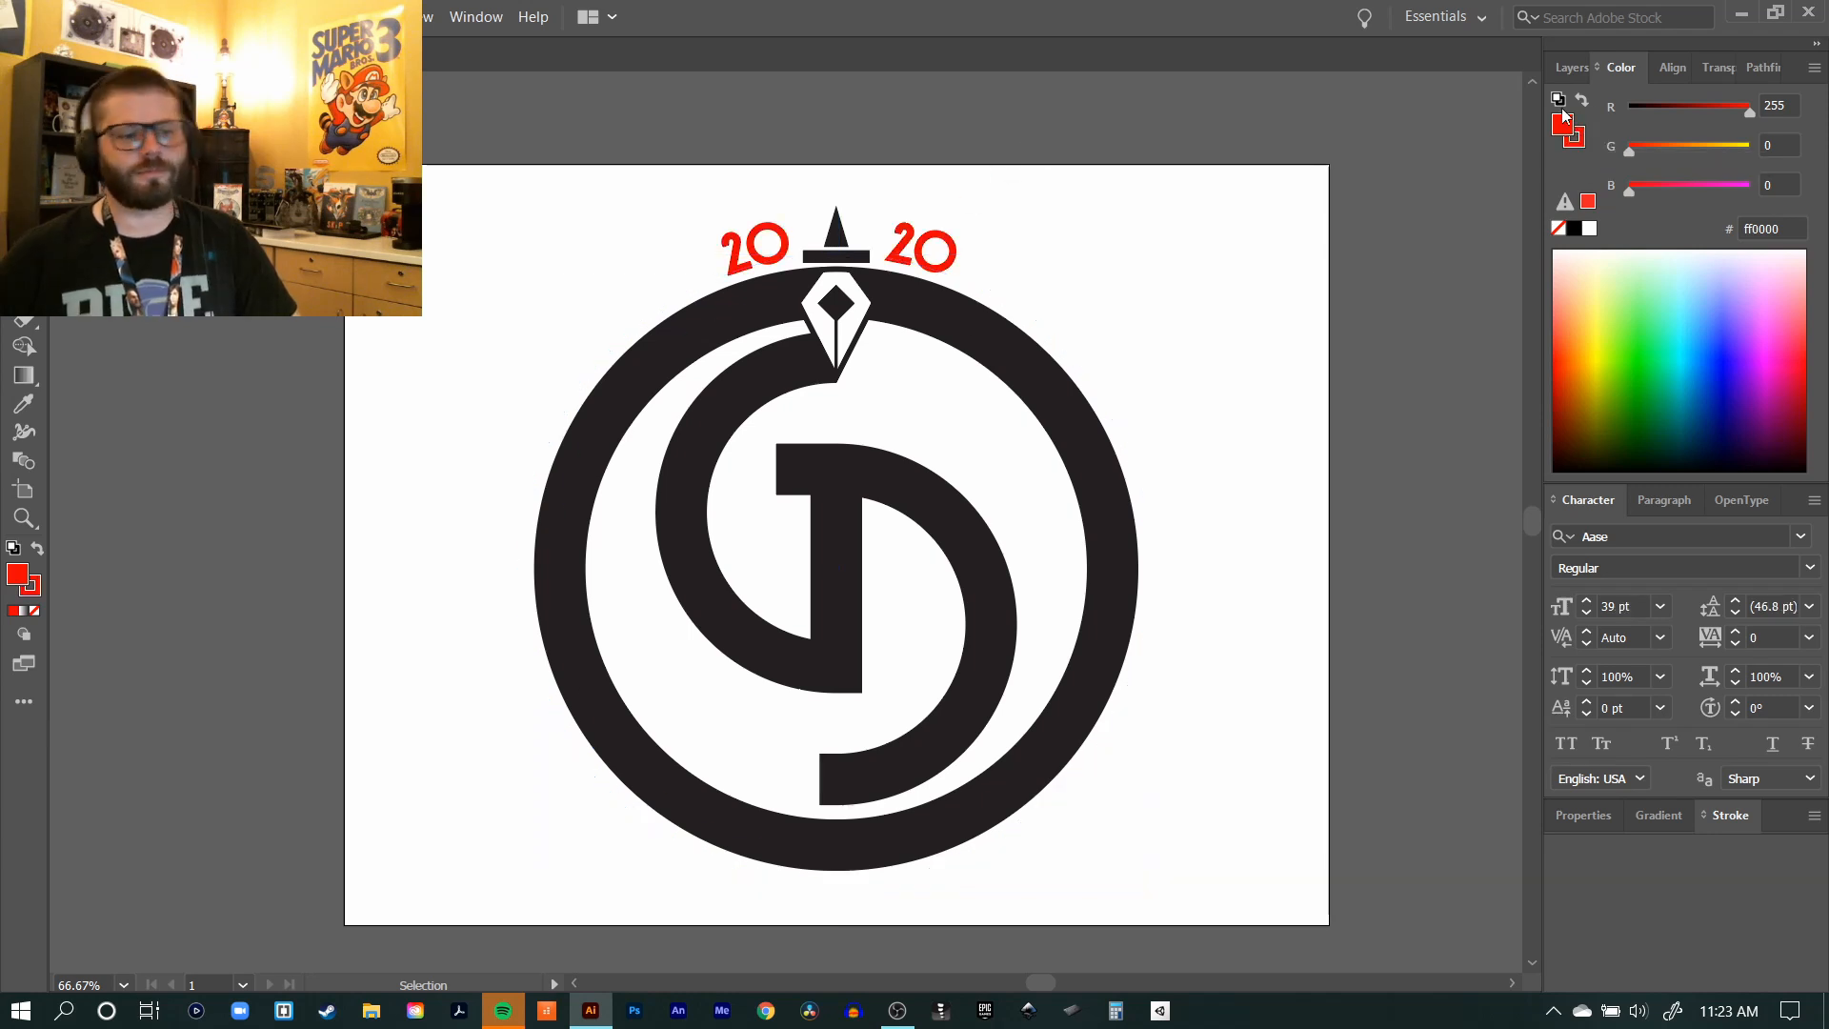
Step: Isolate the pen nib group, fill the white nib body with pure red (ff0000), and leave isolation
left_click(860, 338)
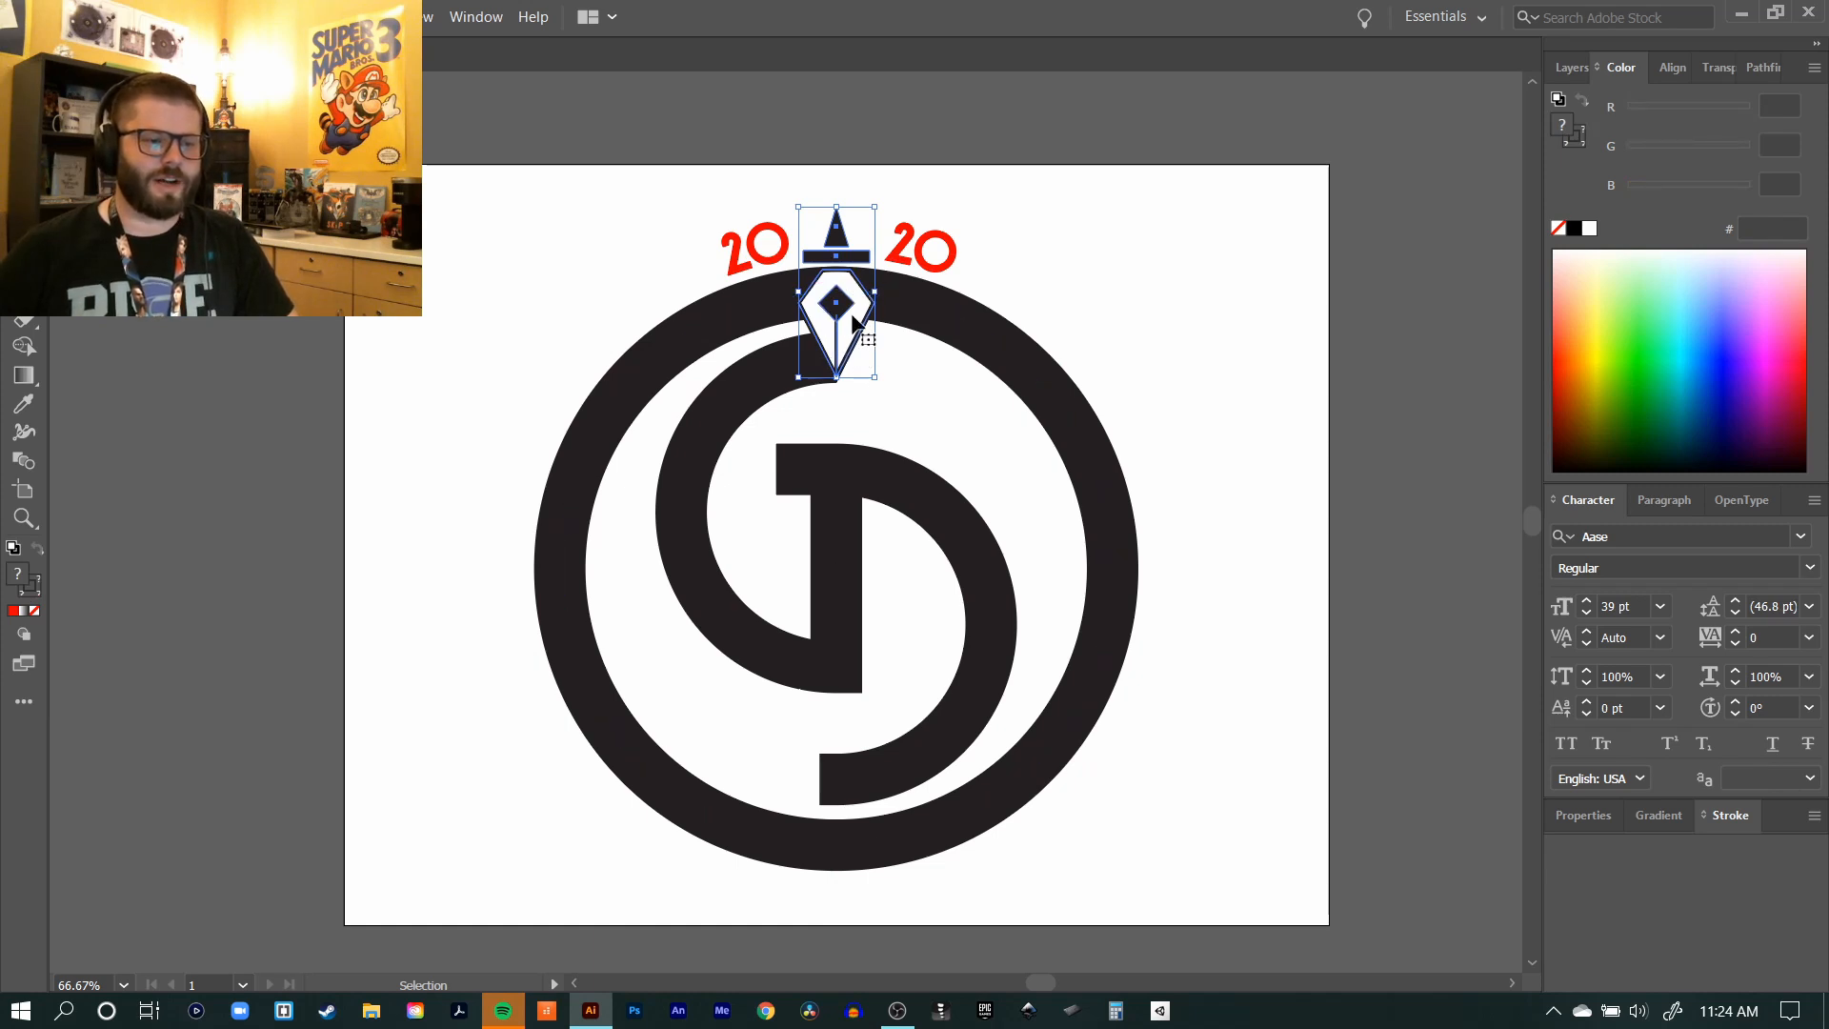
double_click(855, 319)
left_click(857, 324)
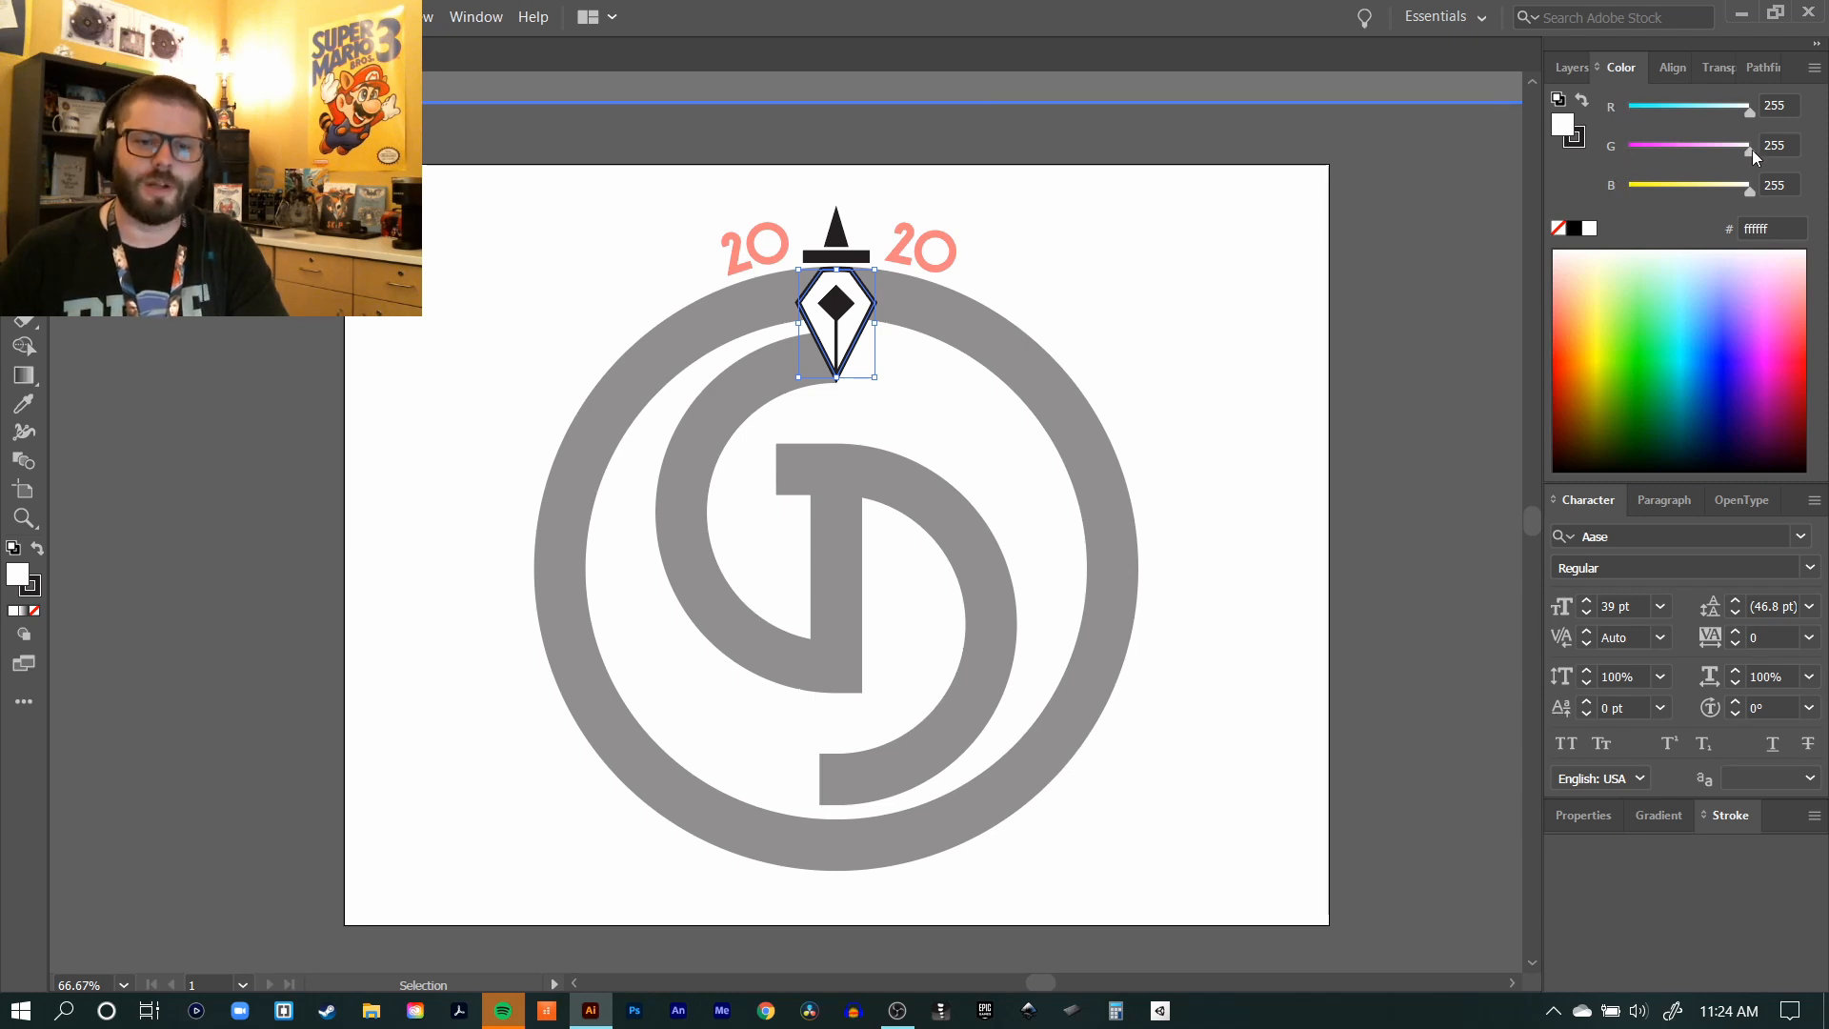
left_click_drag(1752, 148, 1625, 151)
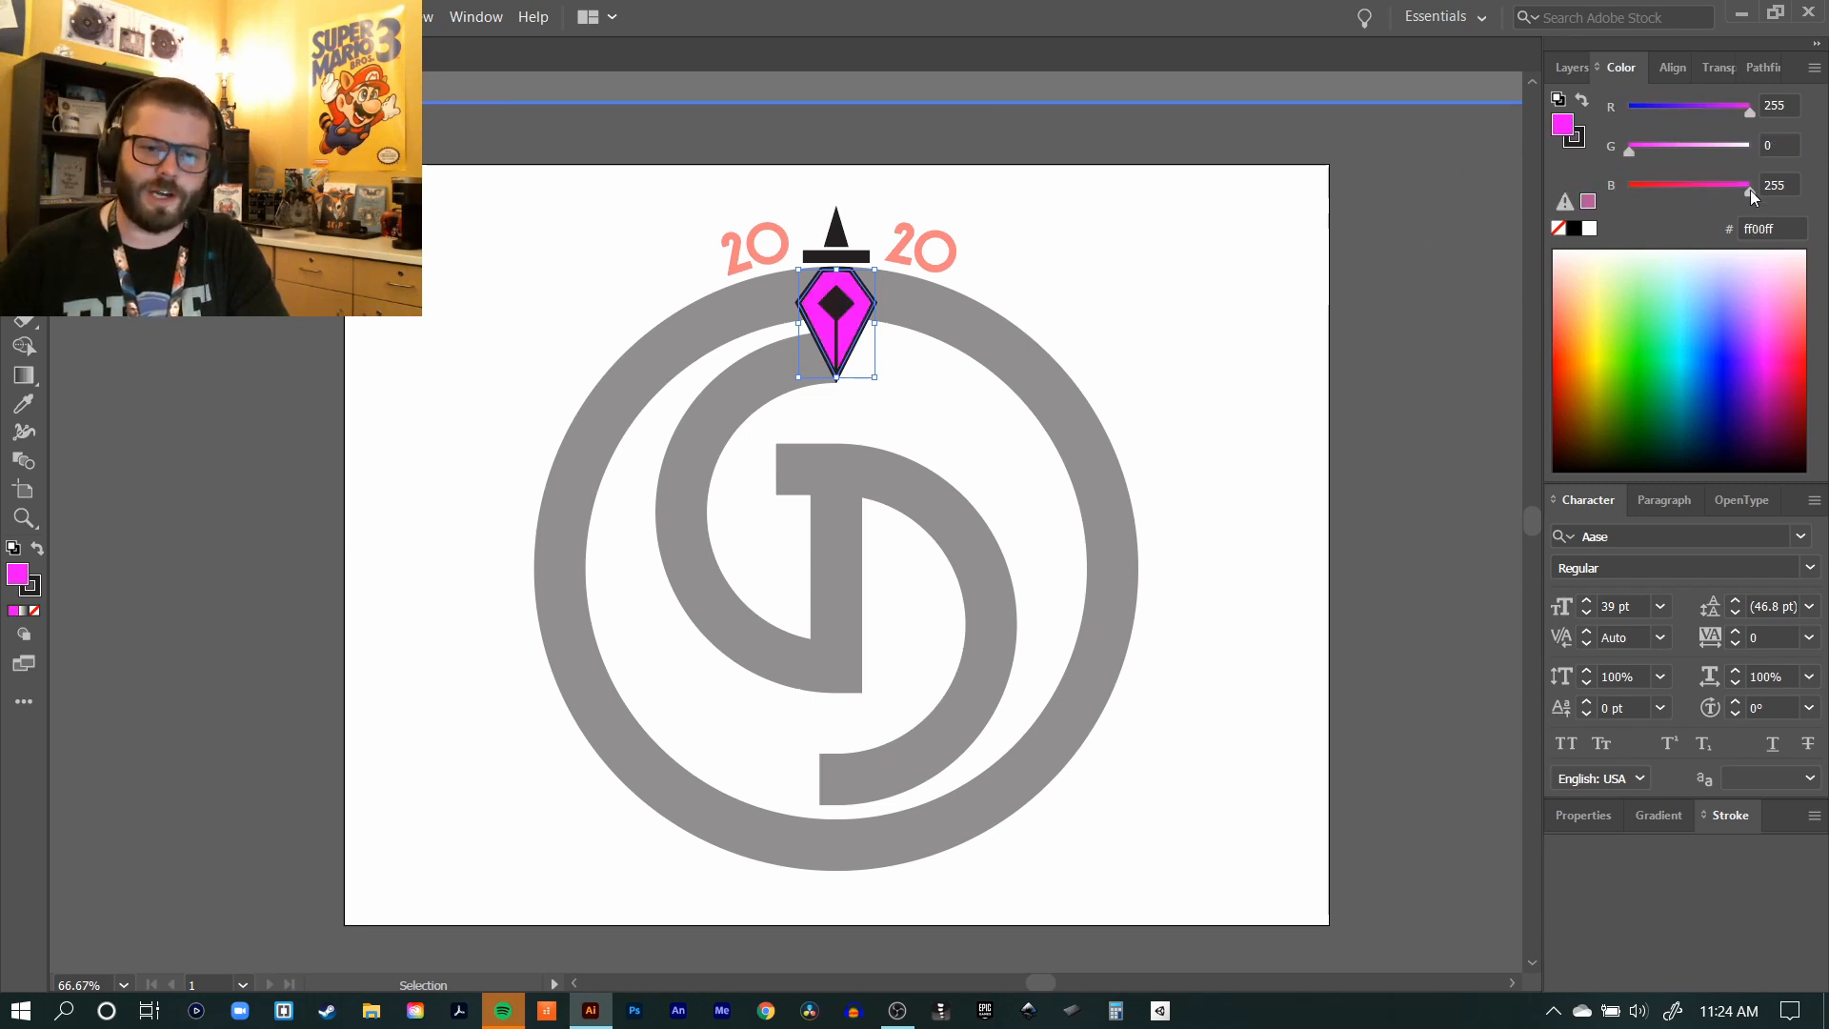
left_click_drag(1749, 192, 1612, 190)
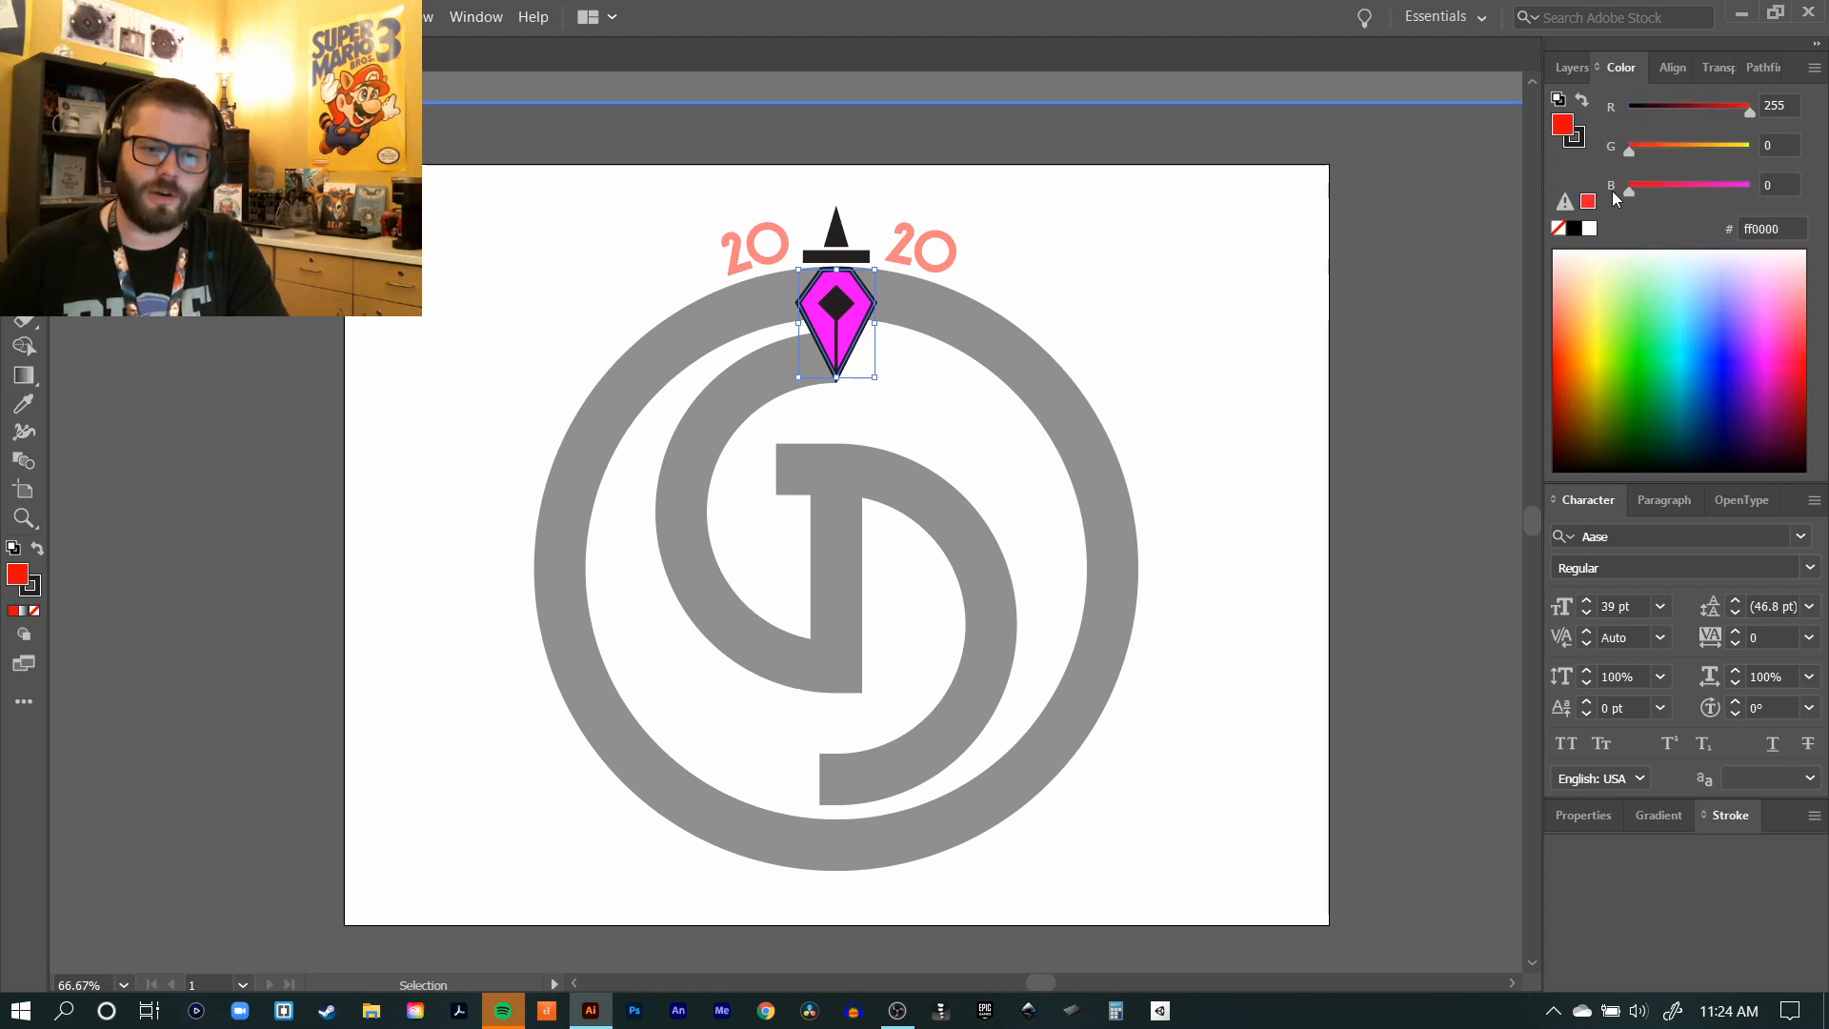
left_click(1168, 270)
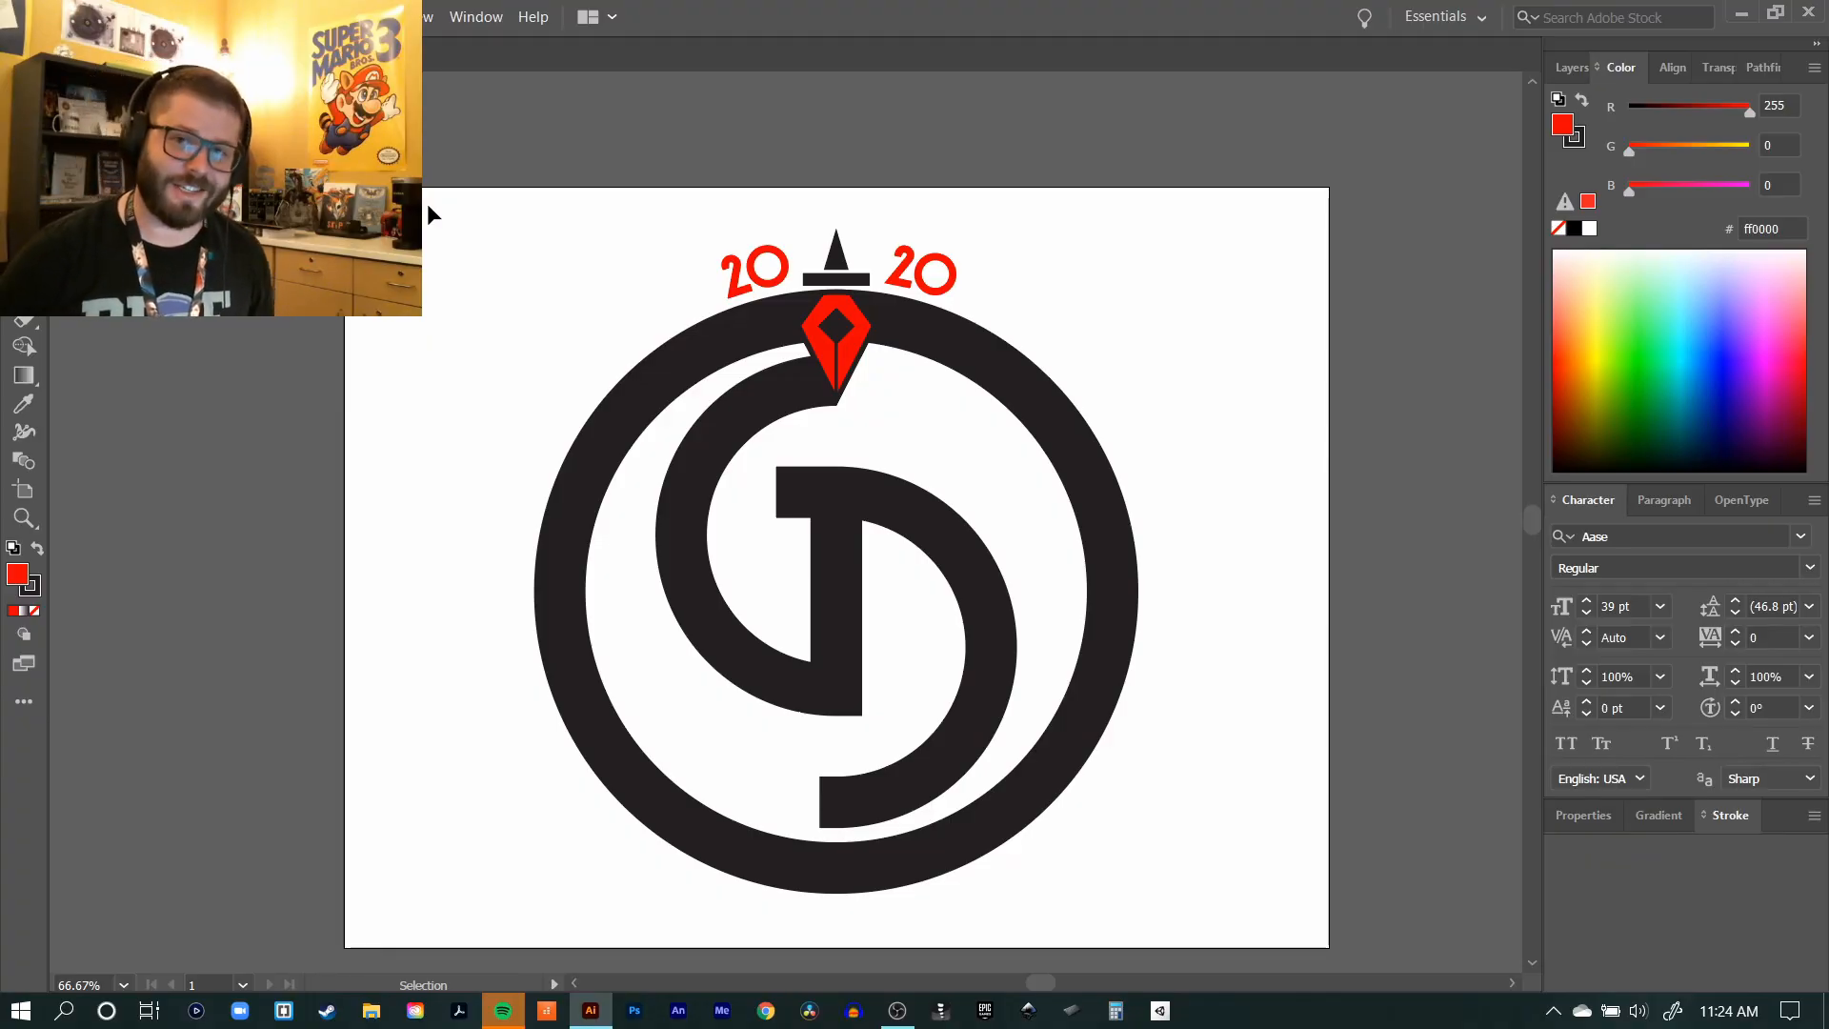
Step: Save the logo to the Desktop in Adobe Illustrator (*.AI) format, named with the author's full name followed by -MyFirstLogo
left_click(113, 17)
left_click(162, 207)
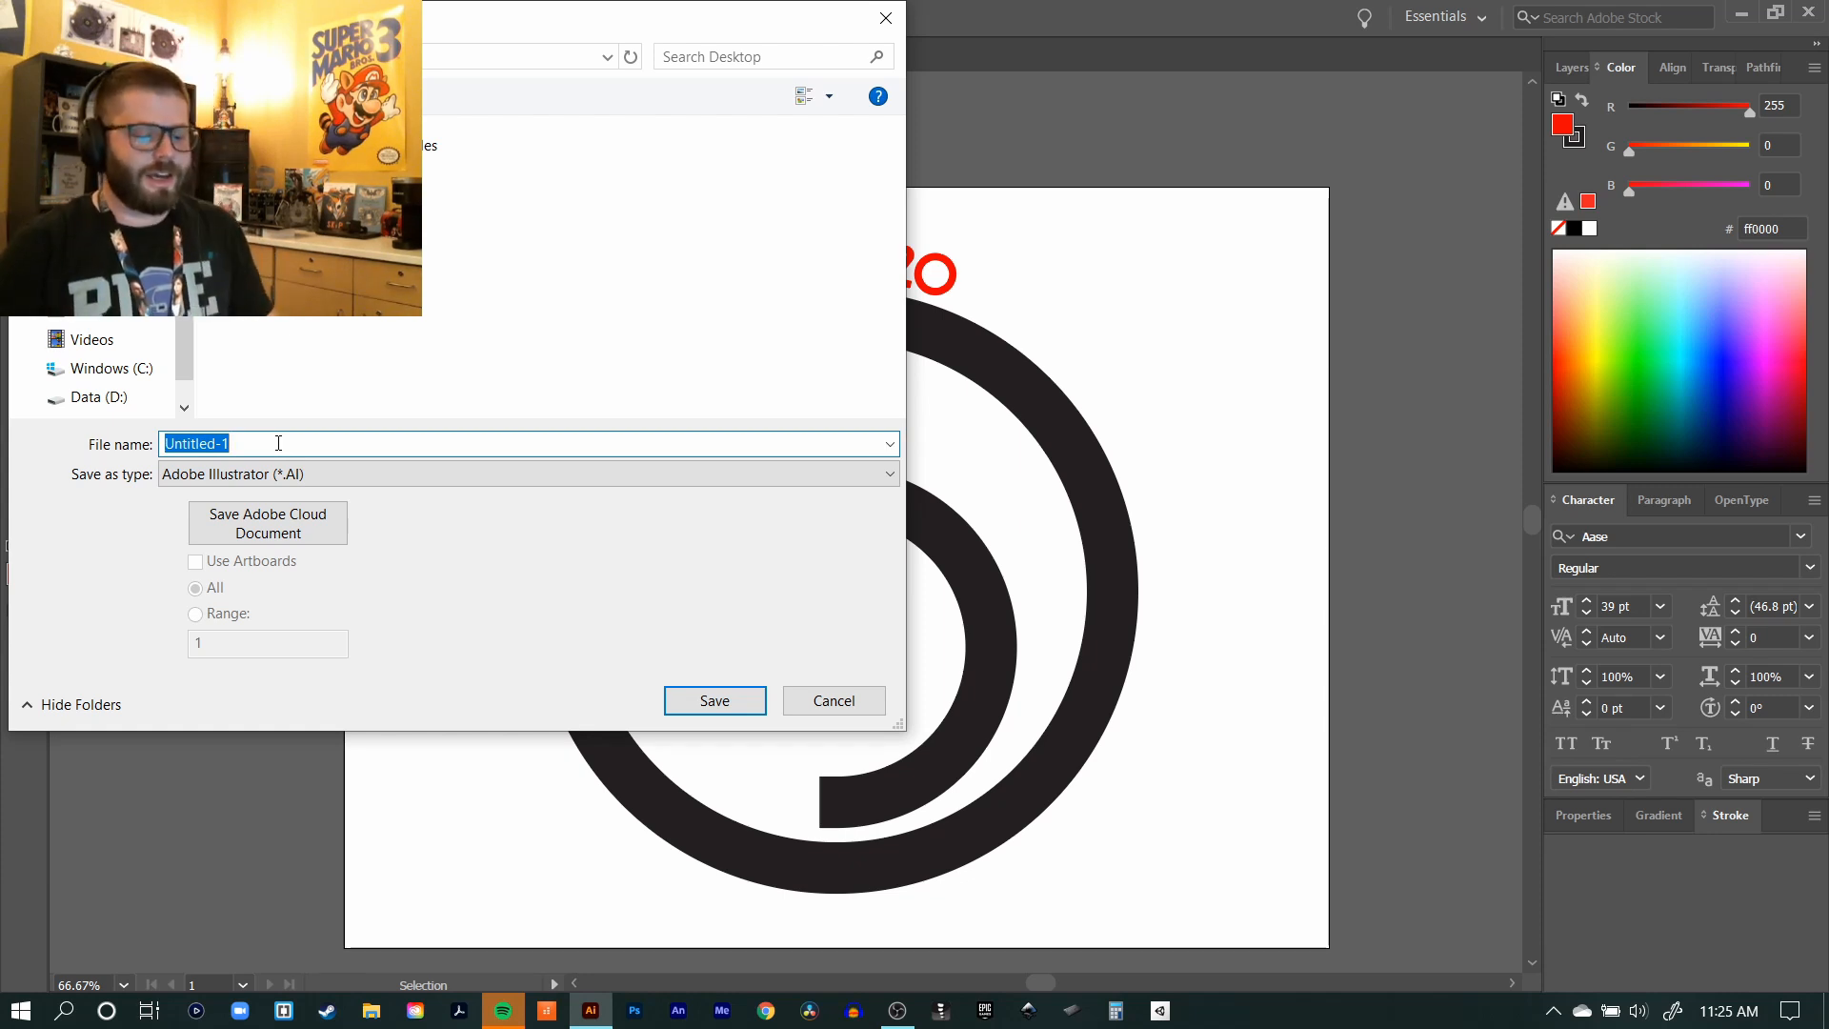
type("Kevin")
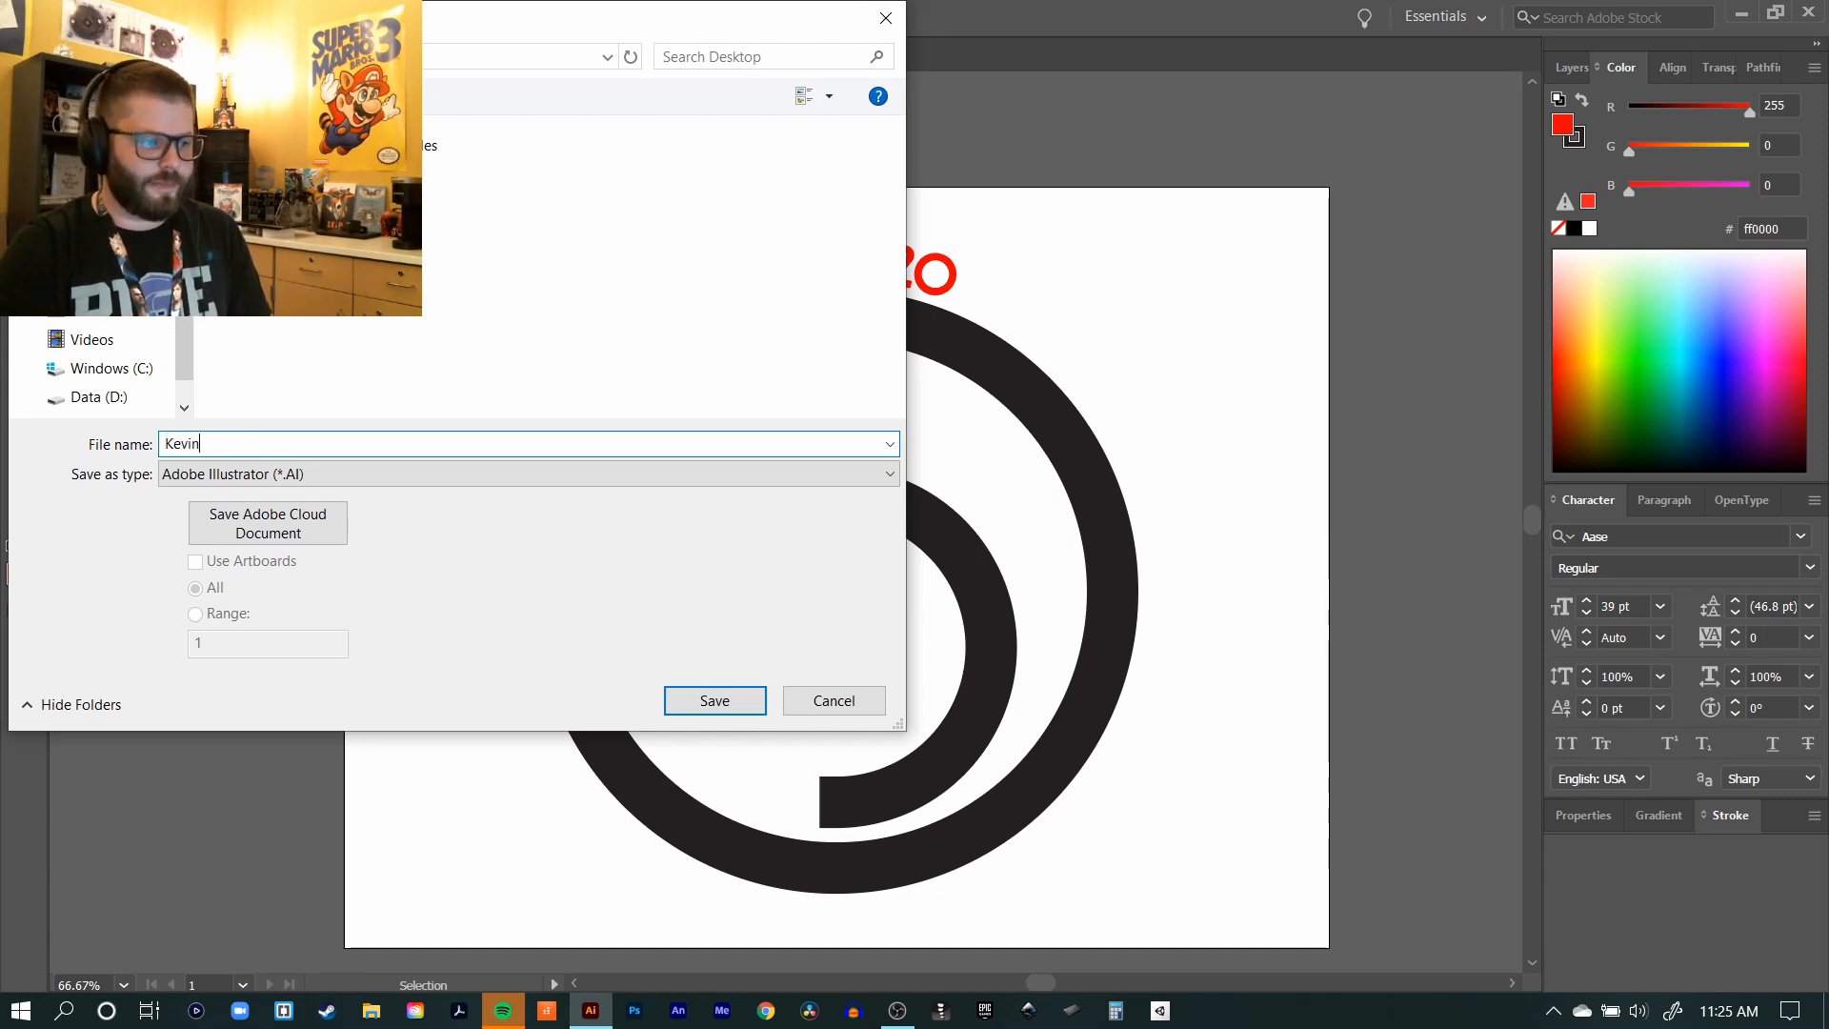
type("Allen-MyFirstLogo")
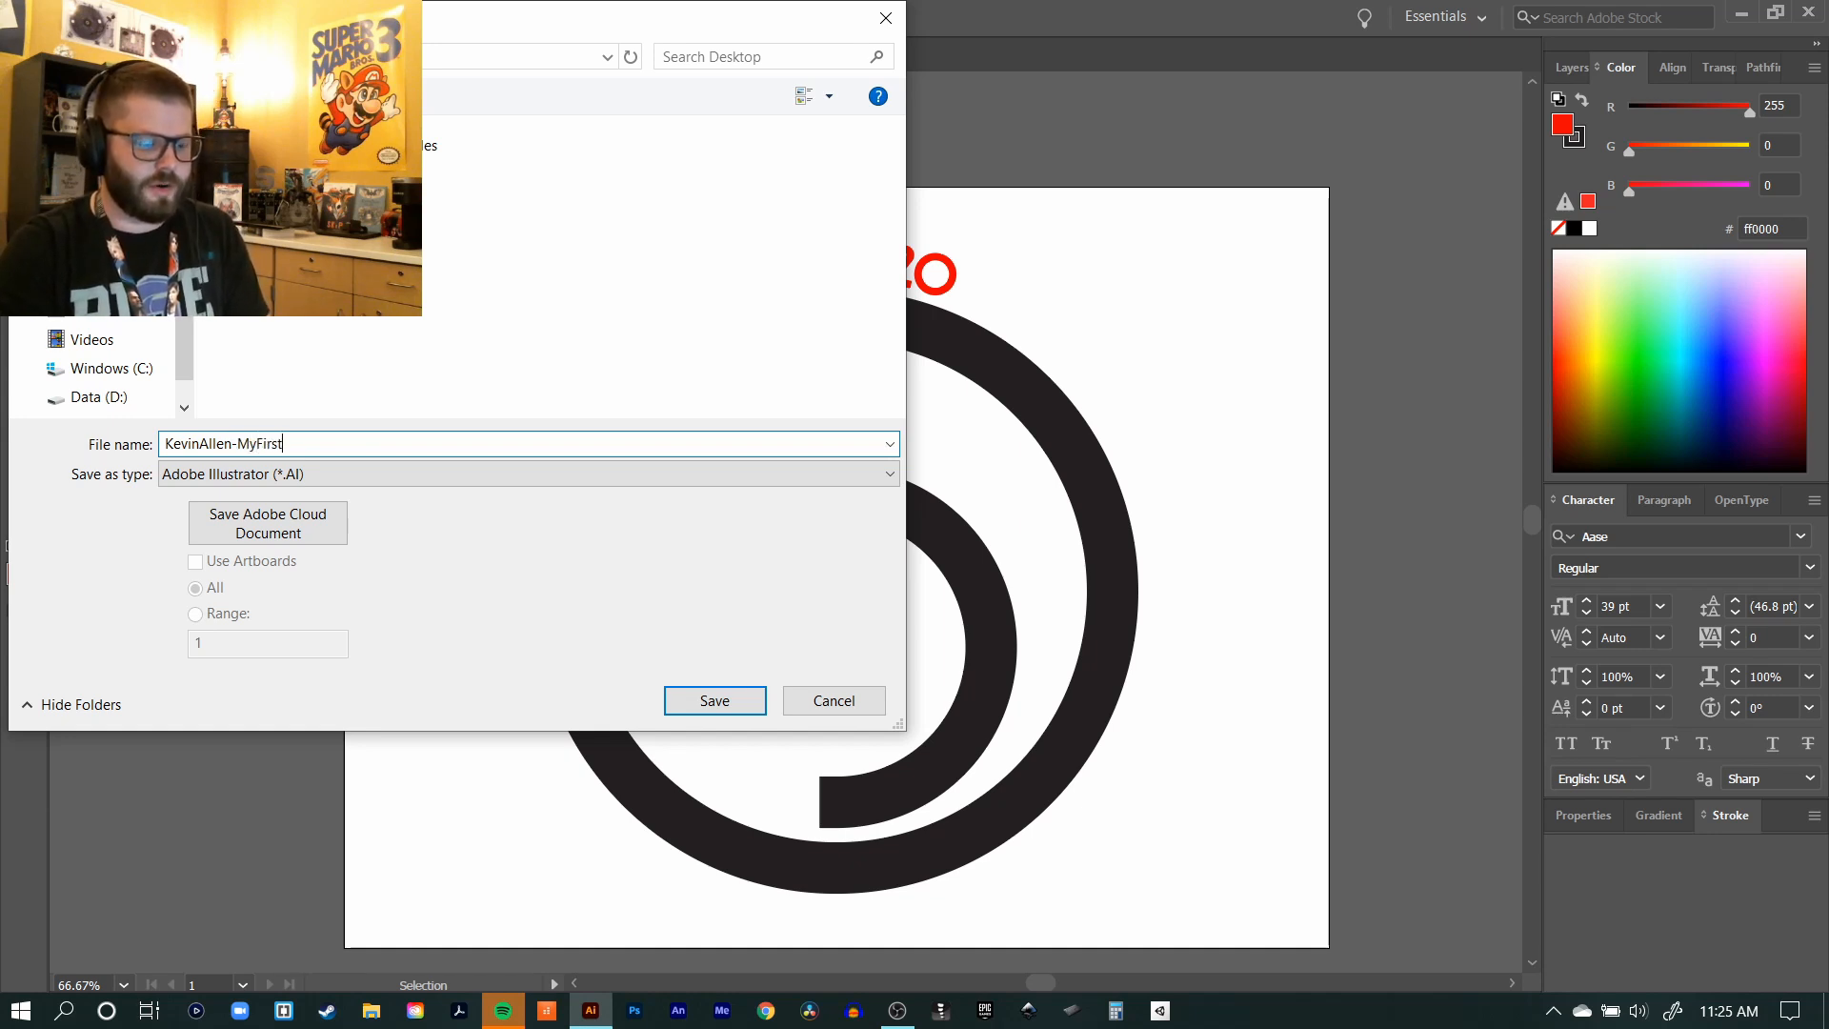
left_click(270, 478)
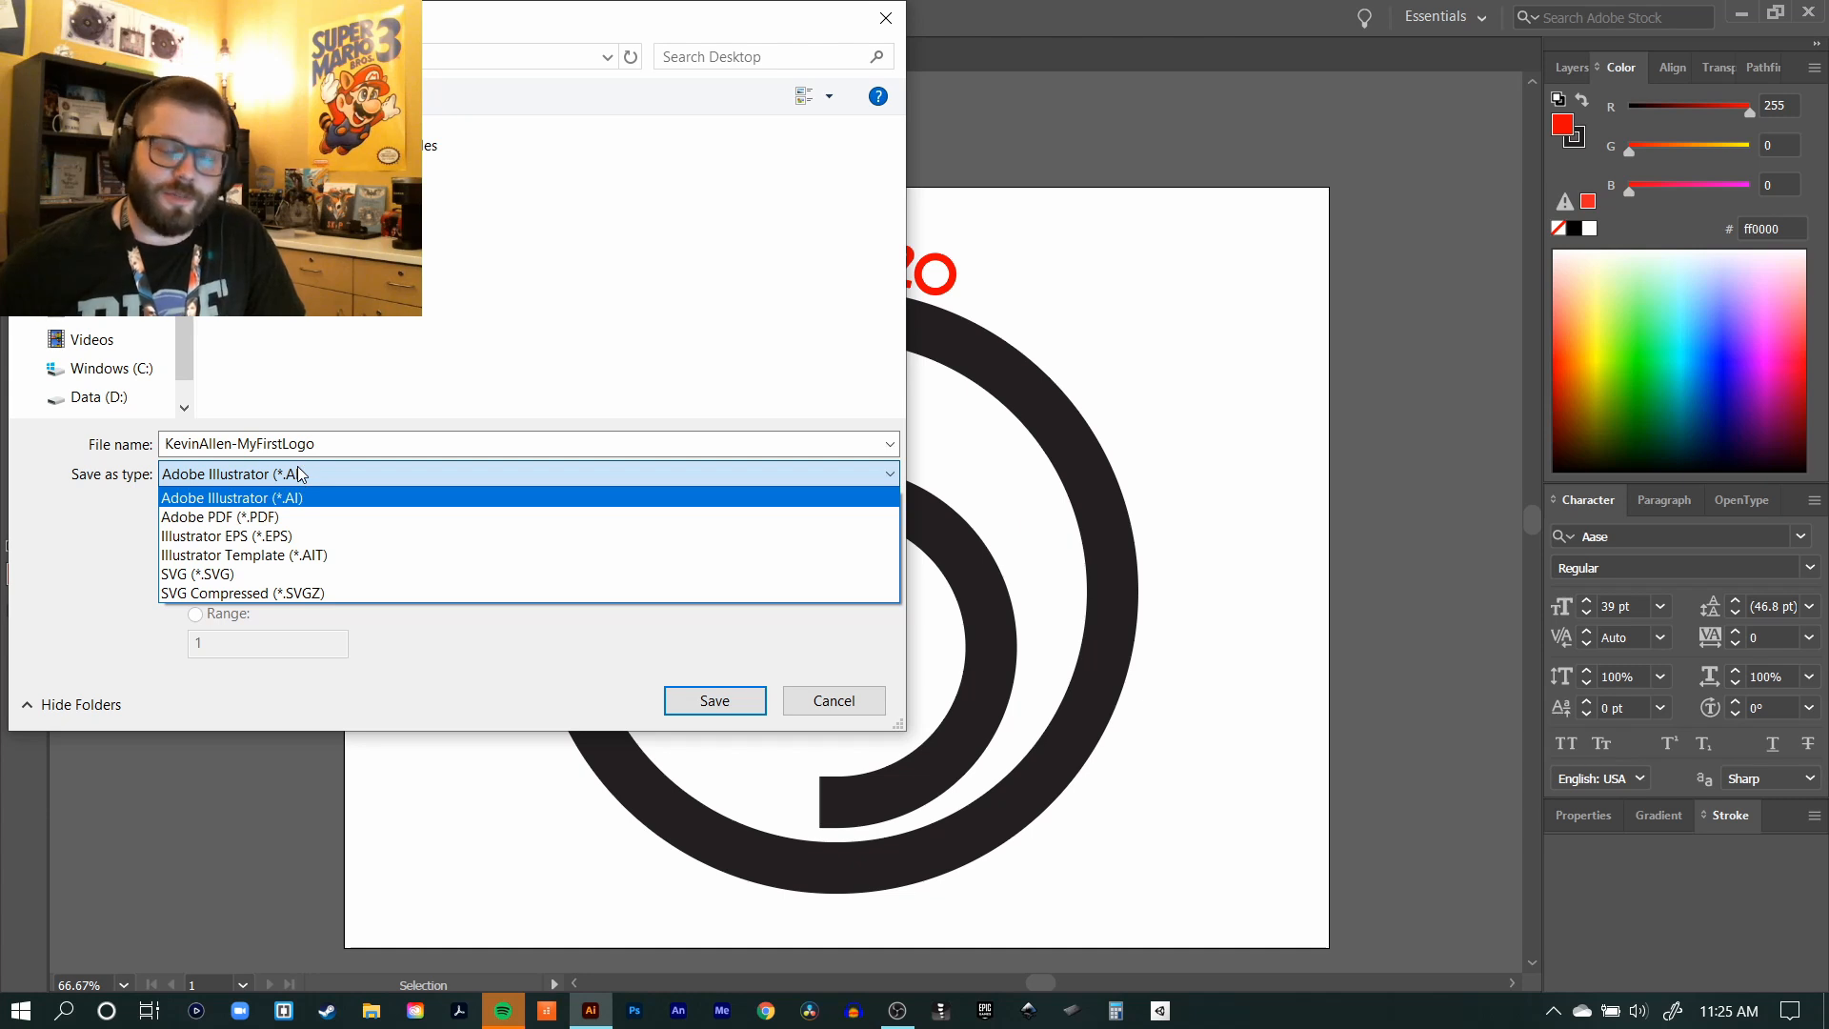
left_click(263, 475)
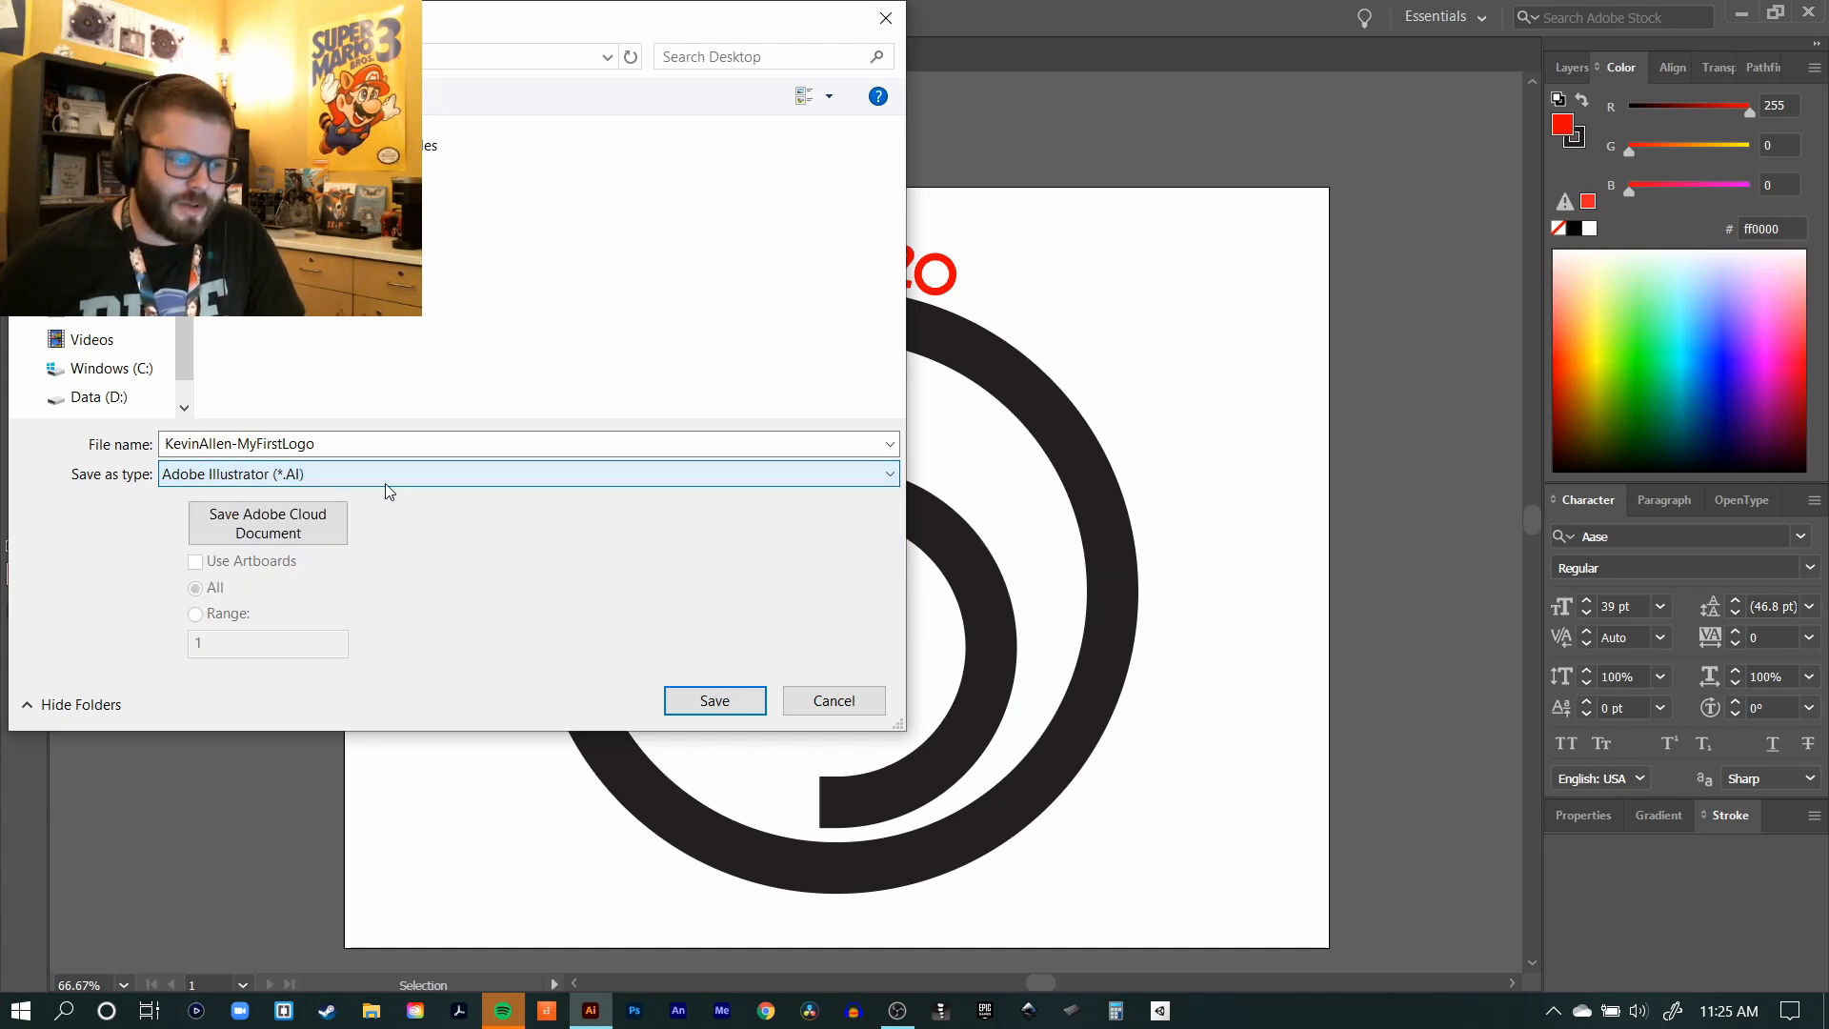
left_click(162, 444)
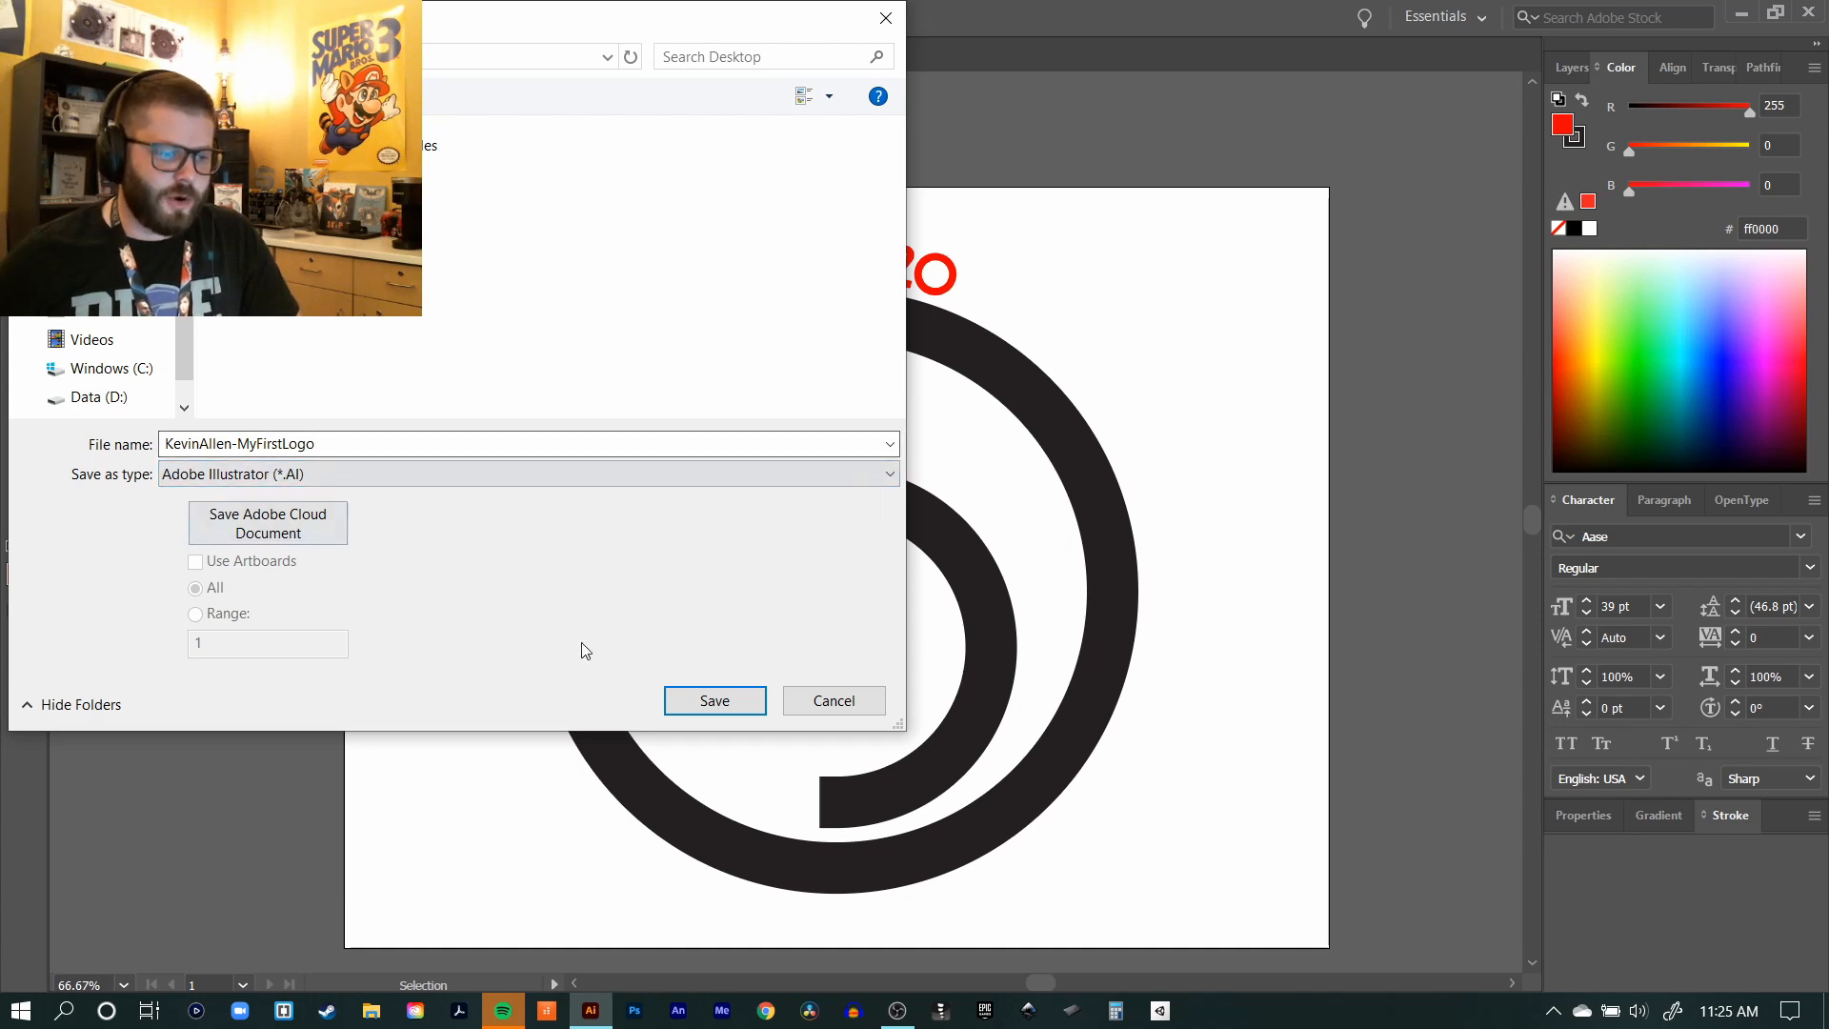
left_click(715, 700)
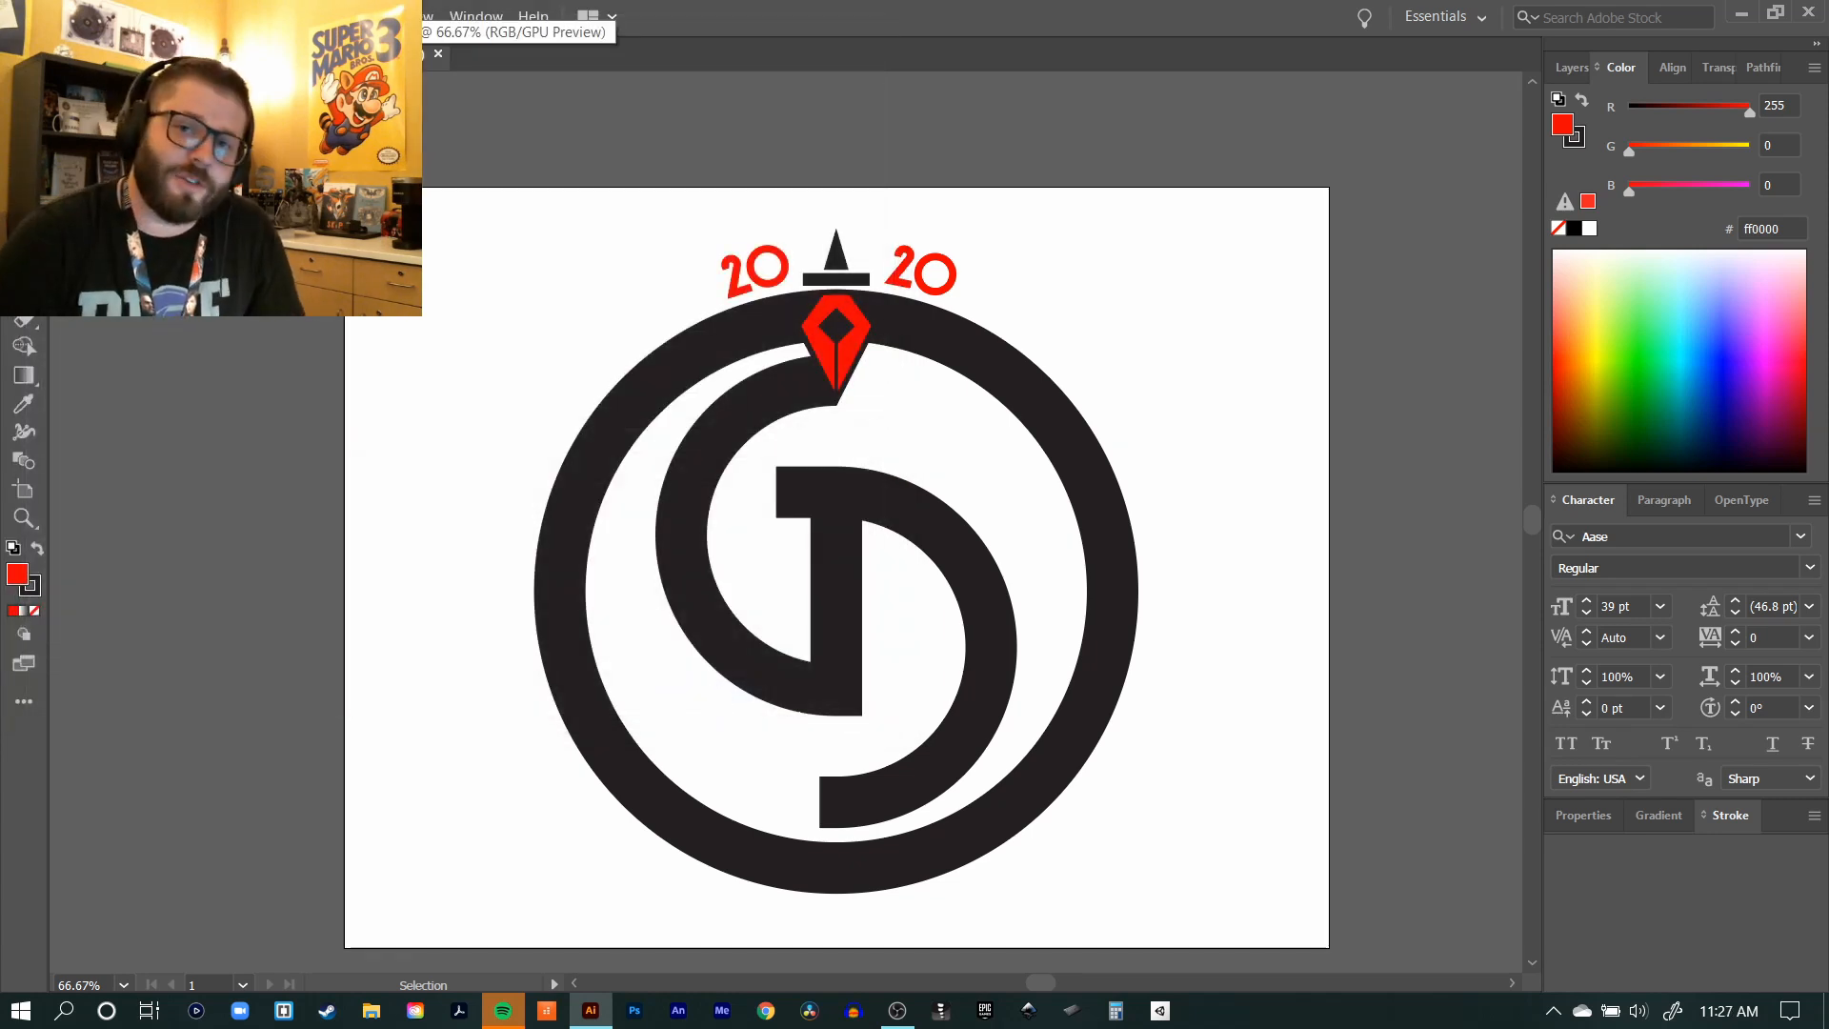